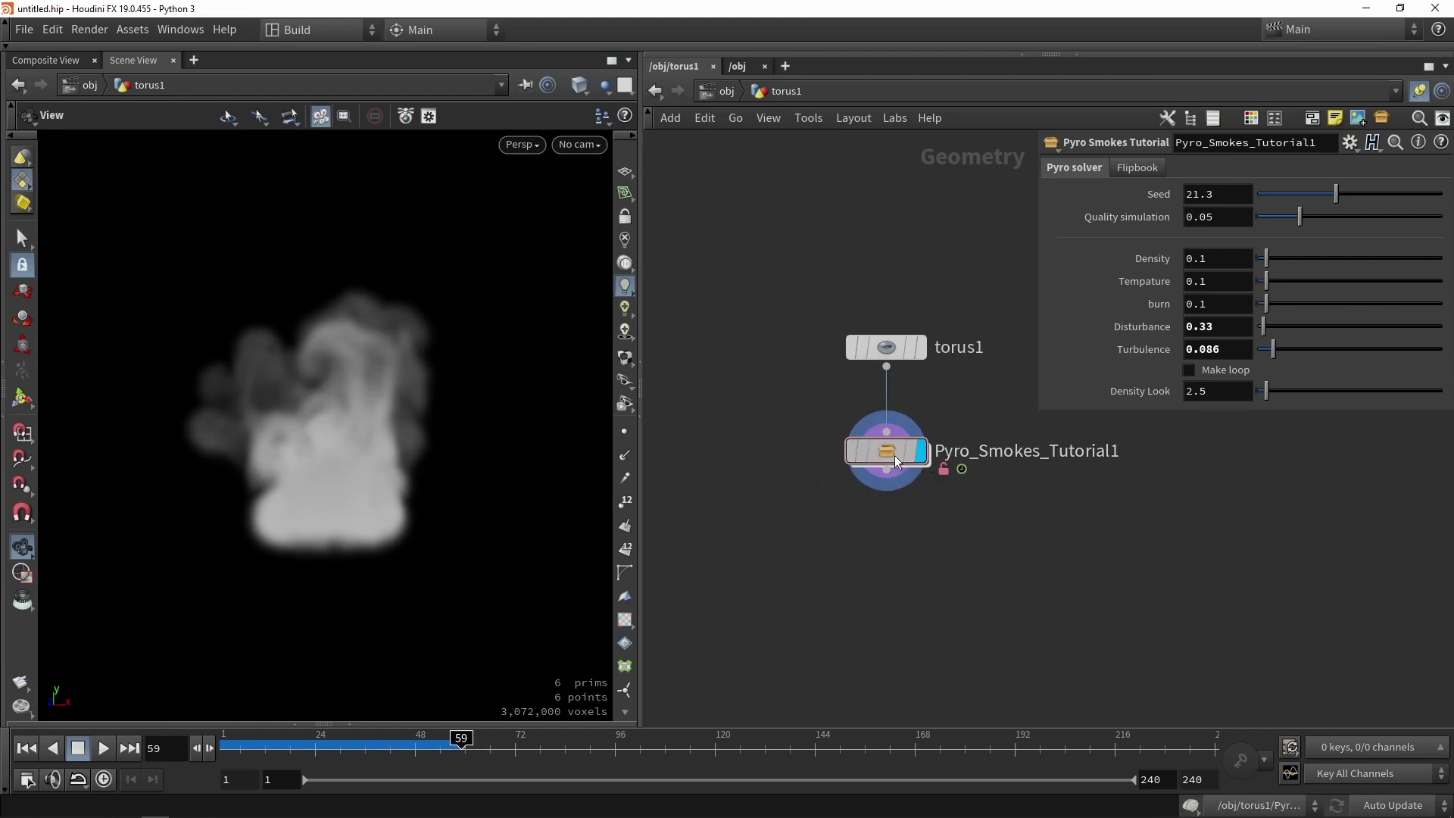
# Step: Dive into the Pyro_Smokes_Tutorial1 asset and zoom in on its node chain down to output0
pyautogui.doubleClick(894, 456)
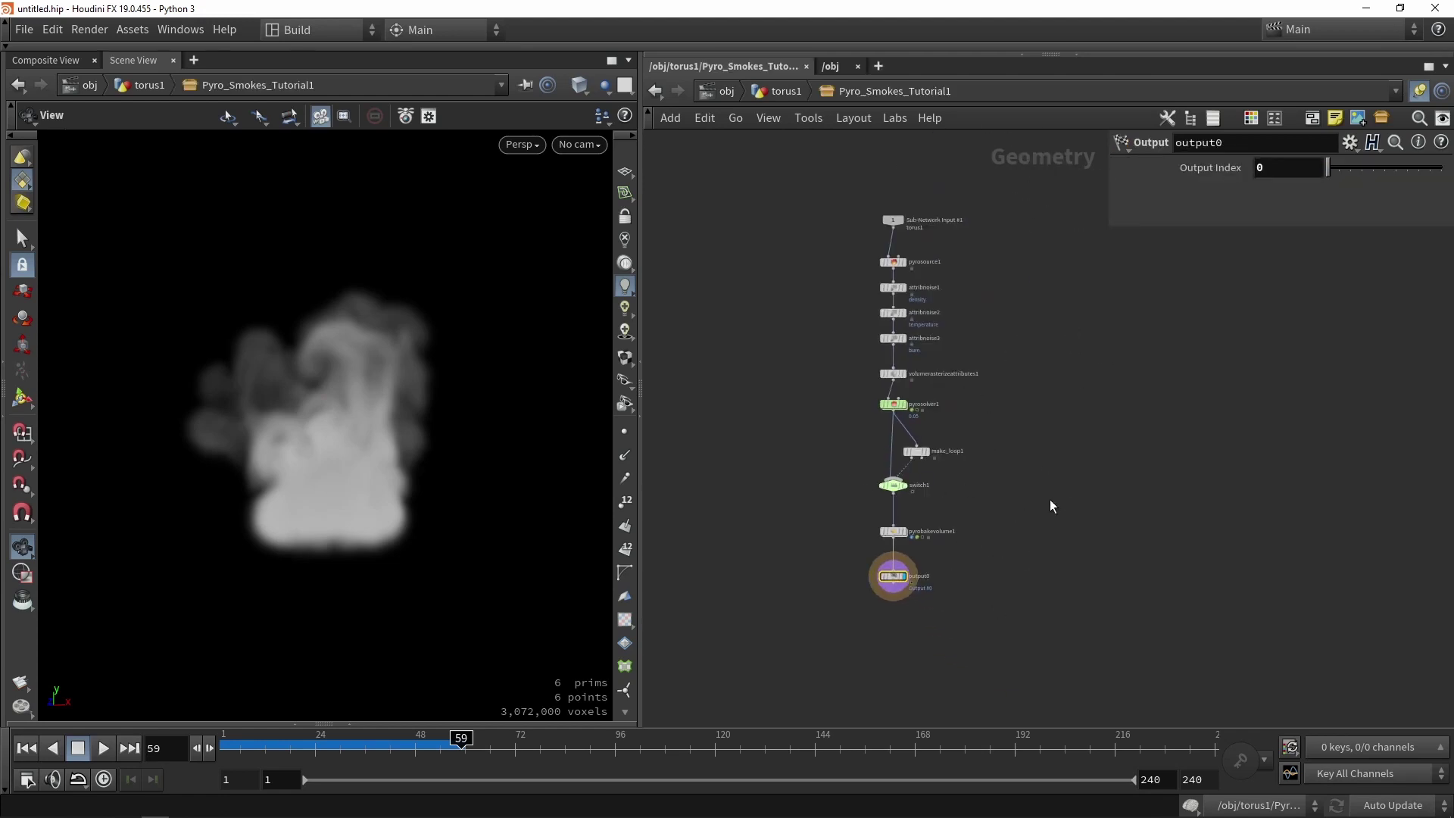
pyautogui.scroll(3, 1018, 557)
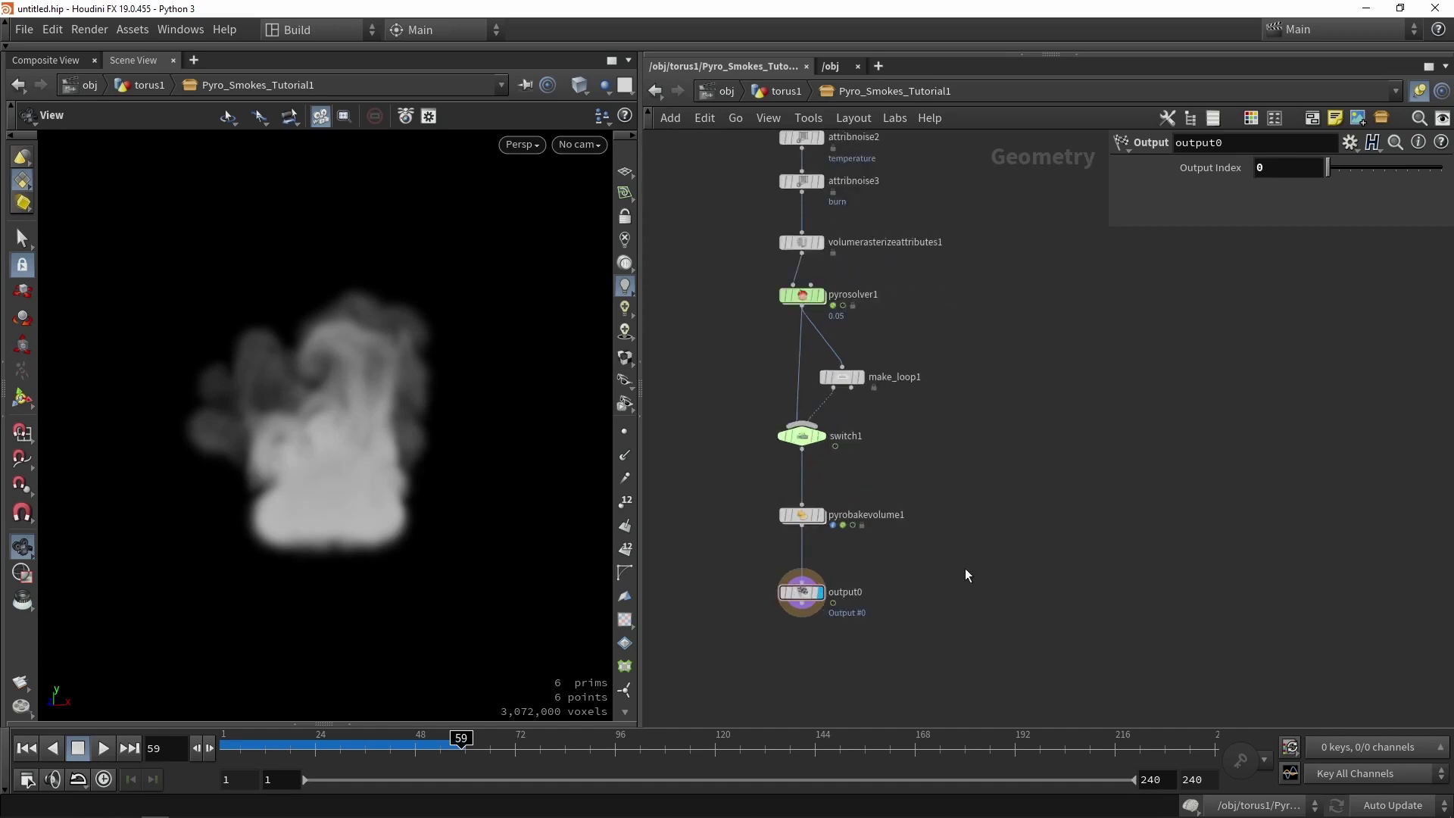
# Step: Add a ROP Network, ropnet1, and place it beside output0
pyautogui.press('Tab')
pyautogui.write('rop')
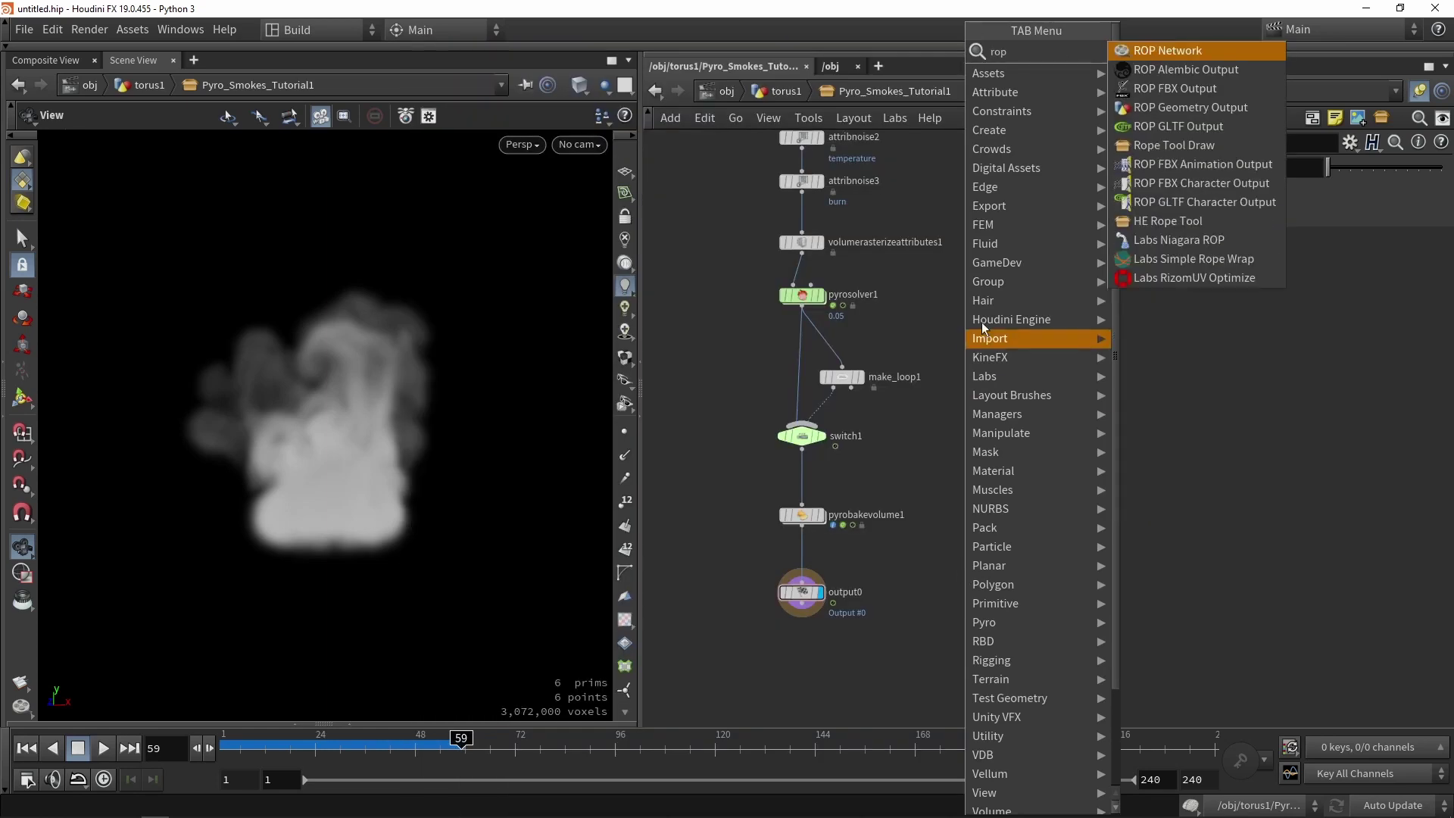
pyautogui.click(1186, 69)
pyautogui.click(938, 531)
pyautogui.scroll(2, 938, 532)
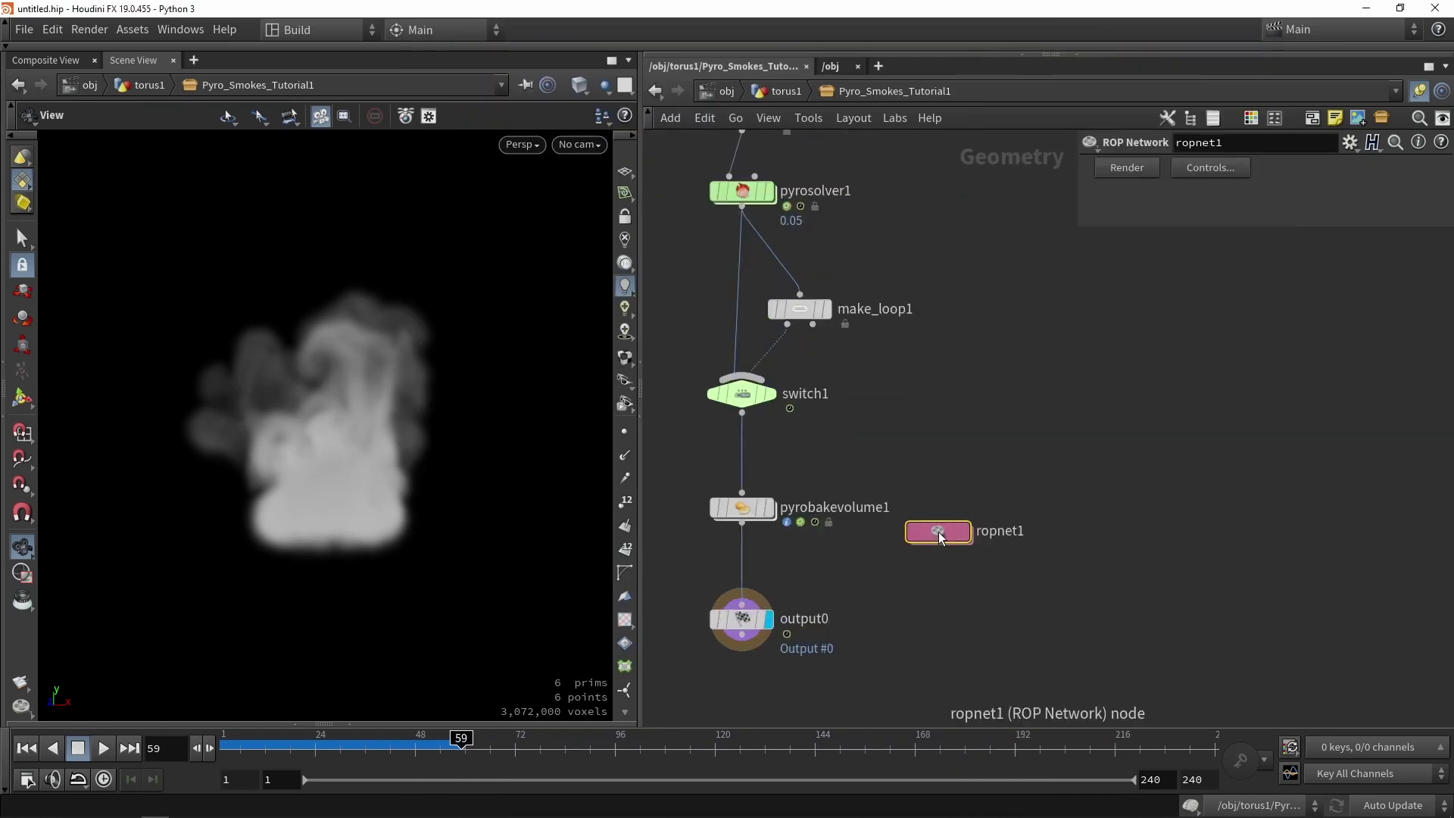
pyautogui.moveTo(941, 527); pyautogui.dragTo(989, 622)
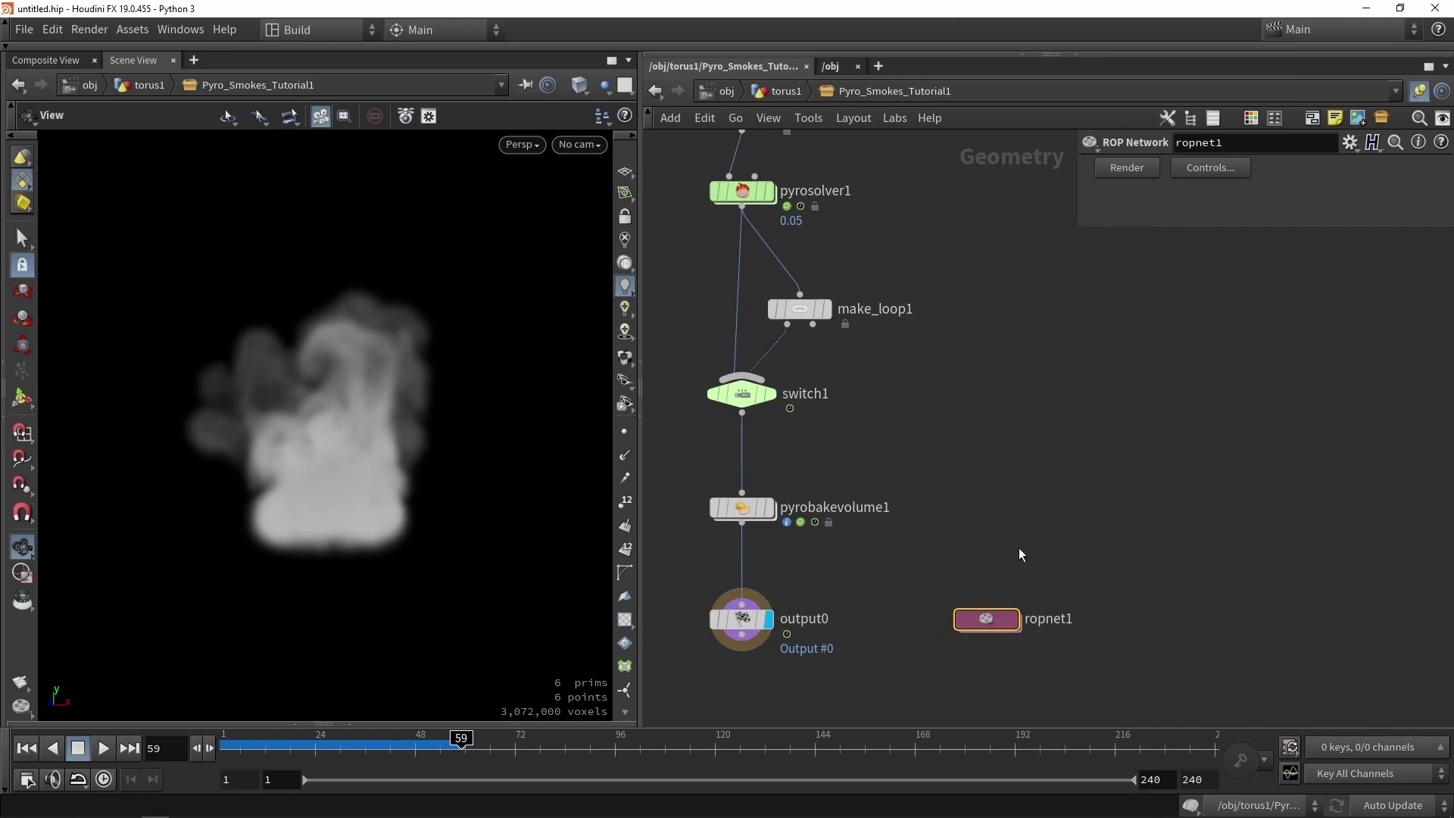
# Step: Inside ropnet1, add a Labs Flipbook Textures node, flipbook_textures1
pyautogui.doubleClick(948, 491)
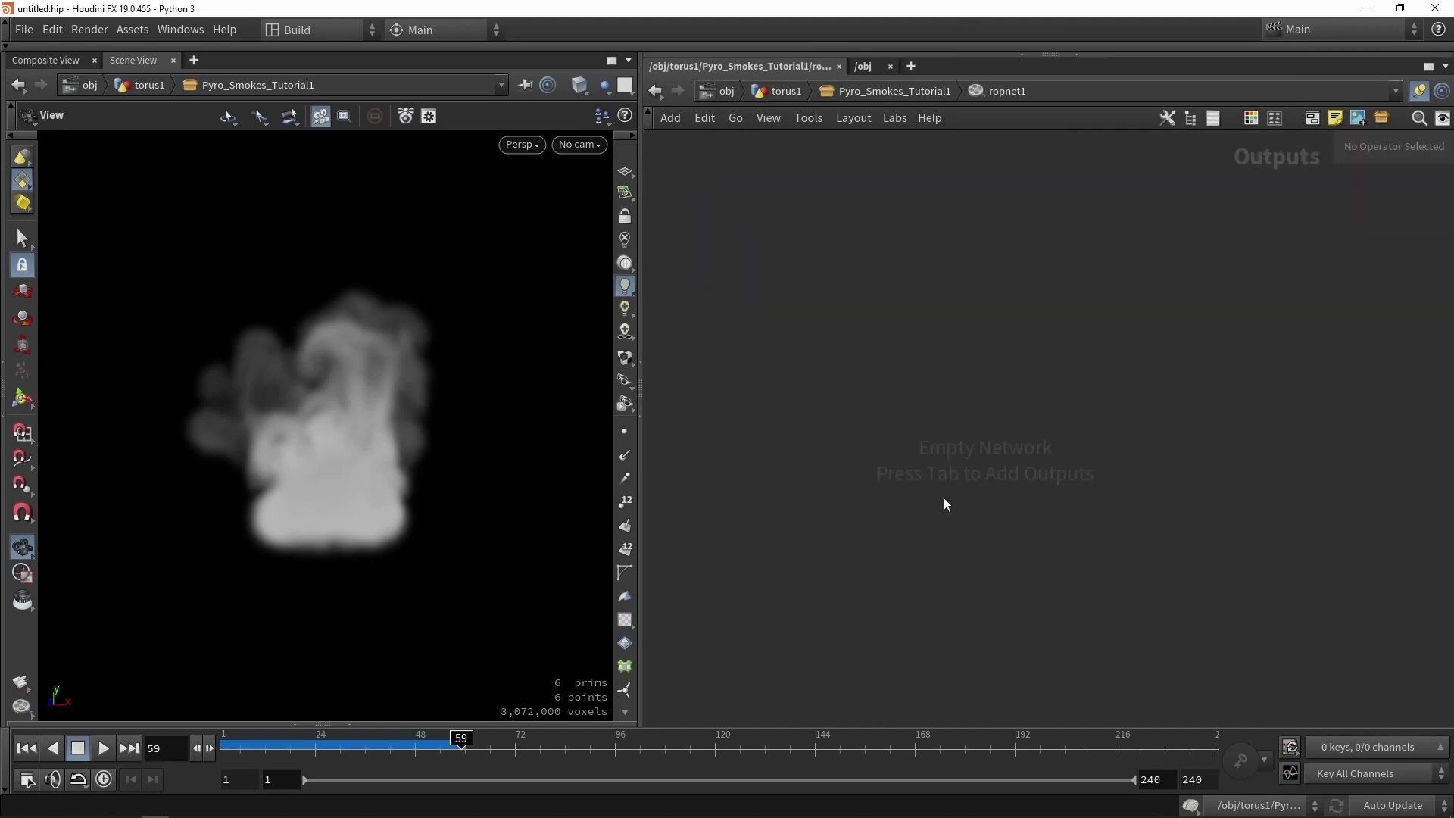
pyautogui.press('Tab')
pyautogui.write('flip')
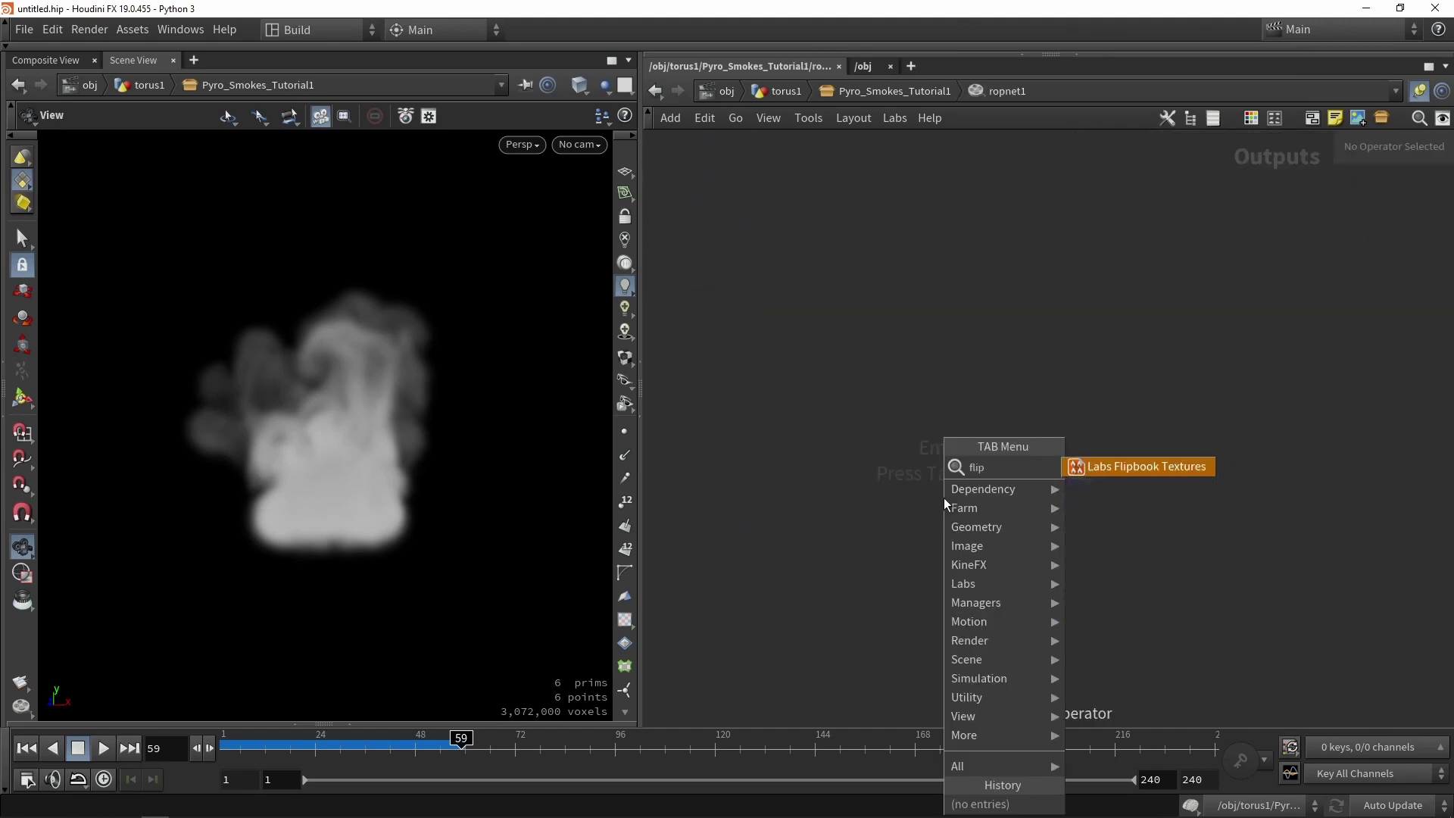
pyautogui.press('Return')
pyautogui.click(930, 494)
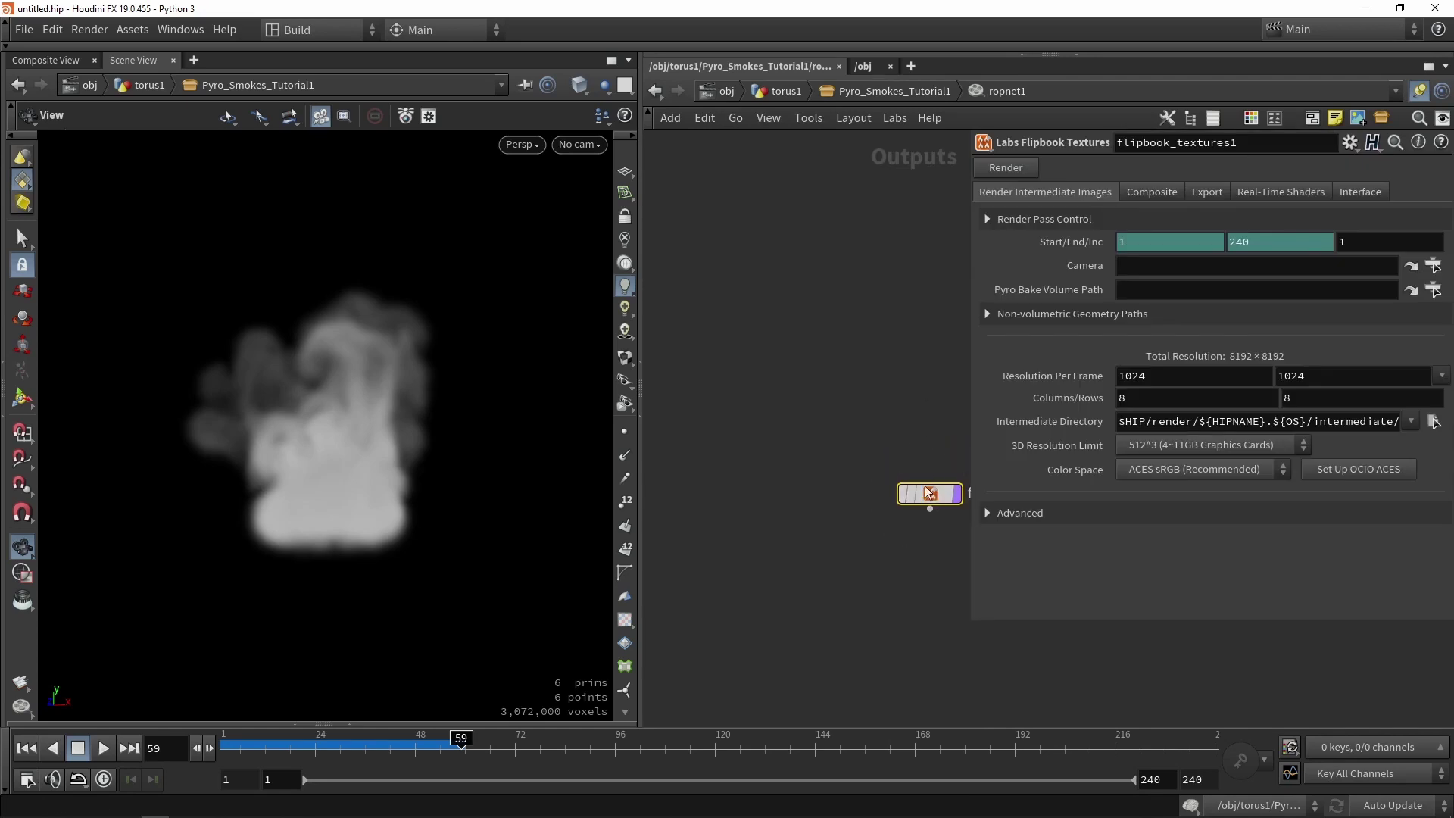
pyautogui.moveTo(930, 498); pyautogui.dragTo(744, 319)
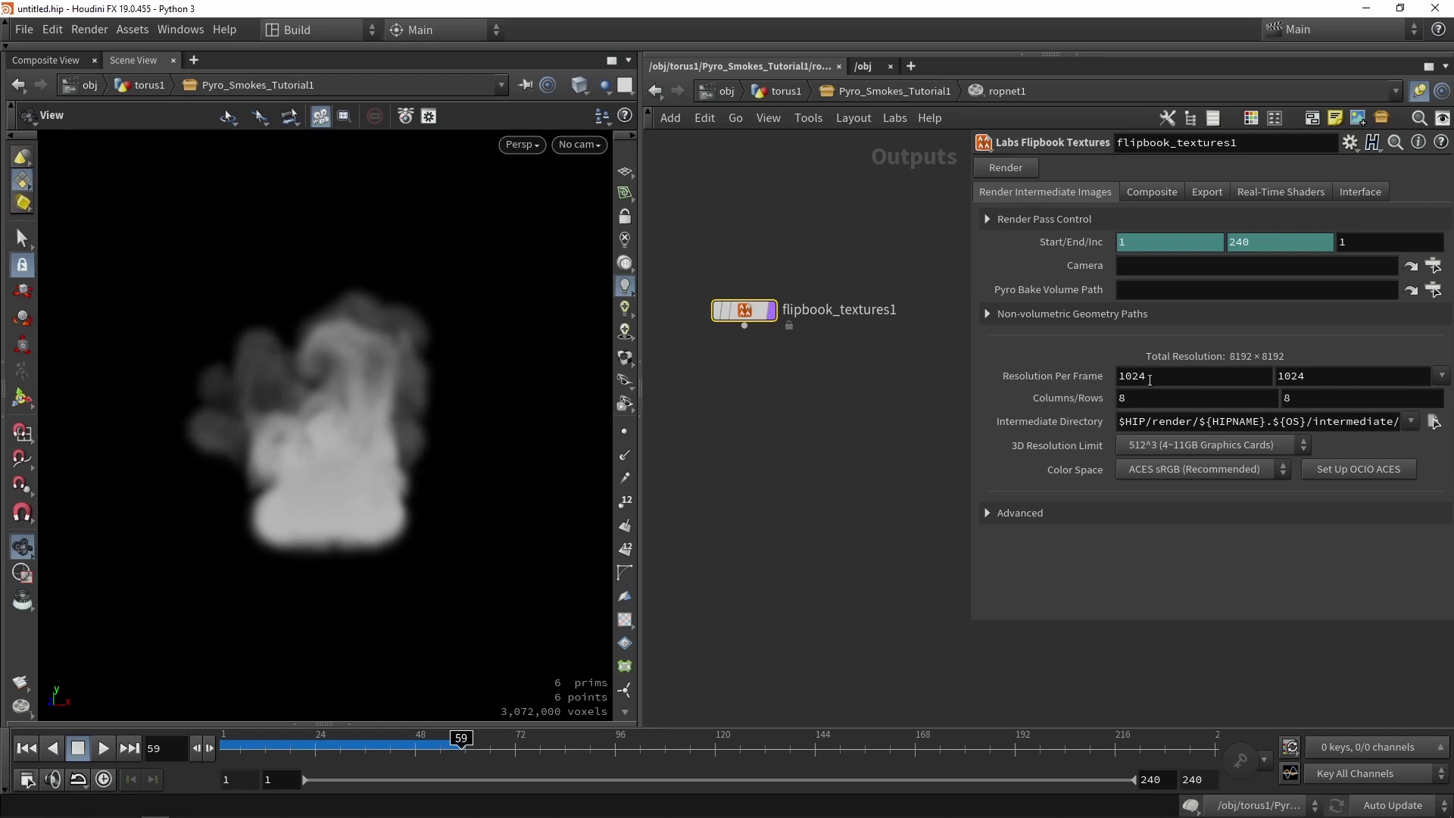
# Step: Confirm flipbook_textures1 uses 1024 resolution per frame with 8 columns and 8 rows
pyautogui.moveTo(1154, 377); pyautogui.dragTo(1097, 399)
pyautogui.click(1147, 377)
pyautogui.moveTo(1298, 399); pyautogui.dragTo(1254, 402)
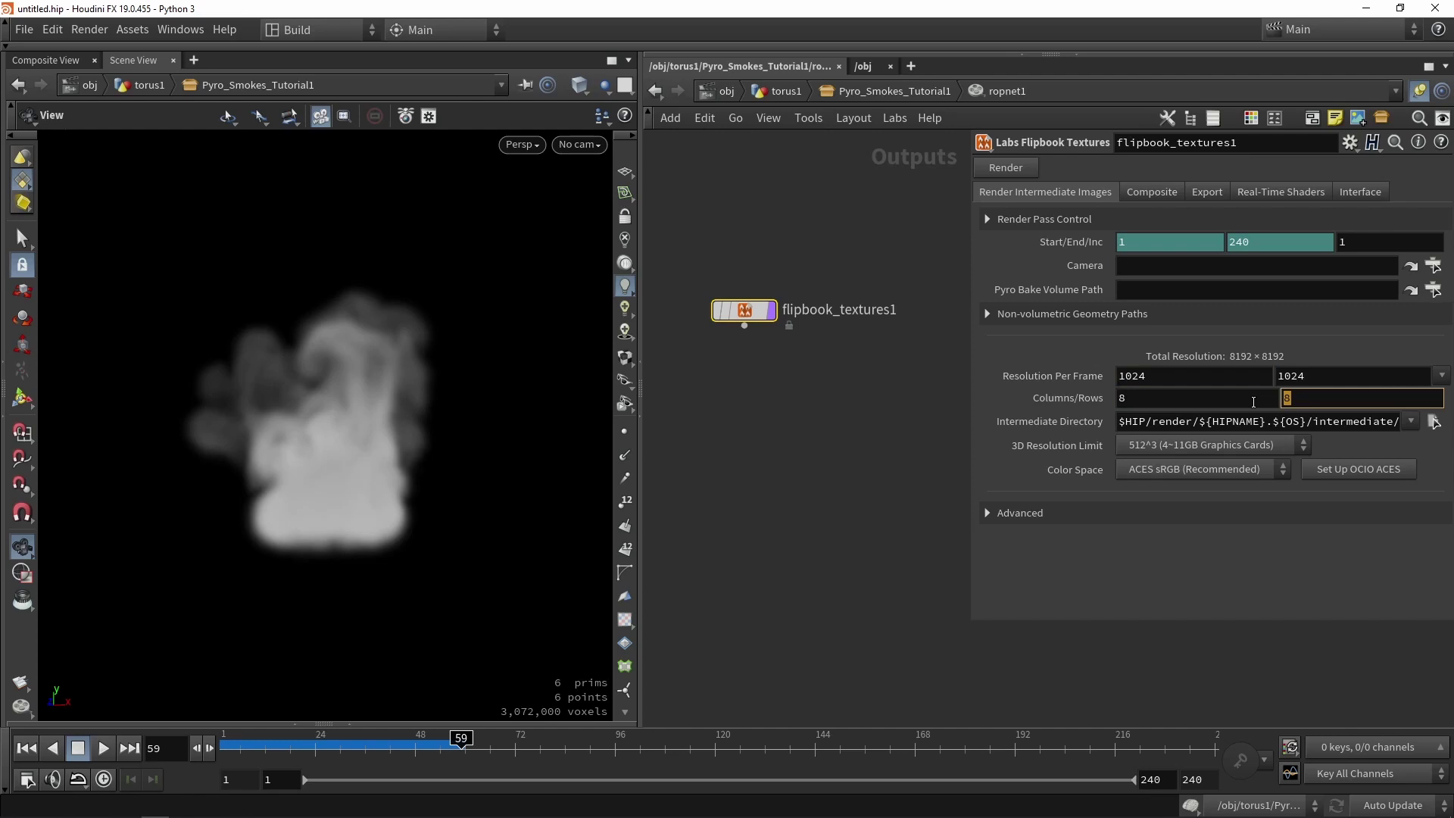
pyautogui.click(1233, 355)
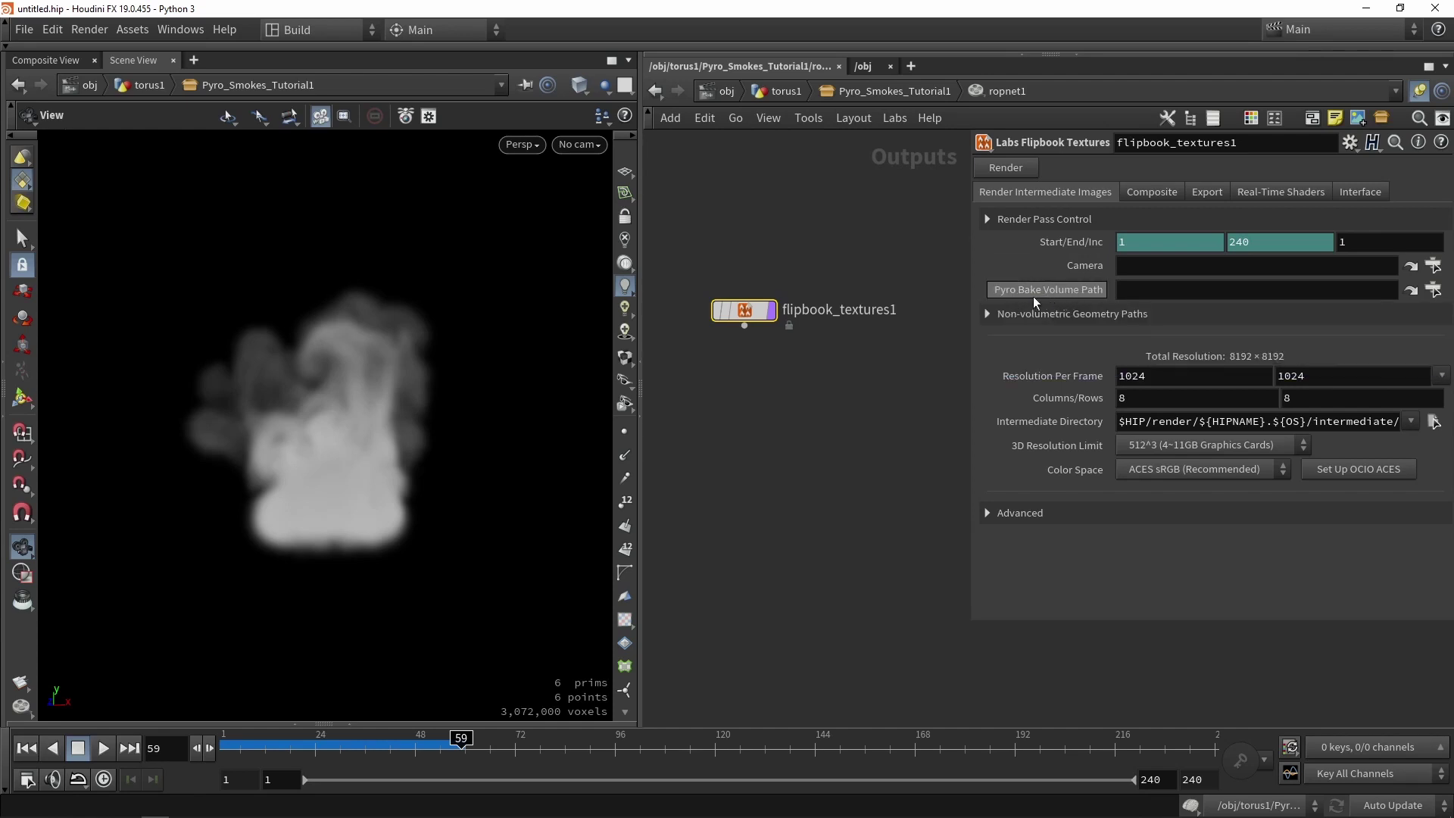
# Step: Return to Pyro_Smokes_Tutorial1, check pyrobakevolume1, and pan so ropnet1 is fully visible
pyautogui.click(886, 93)
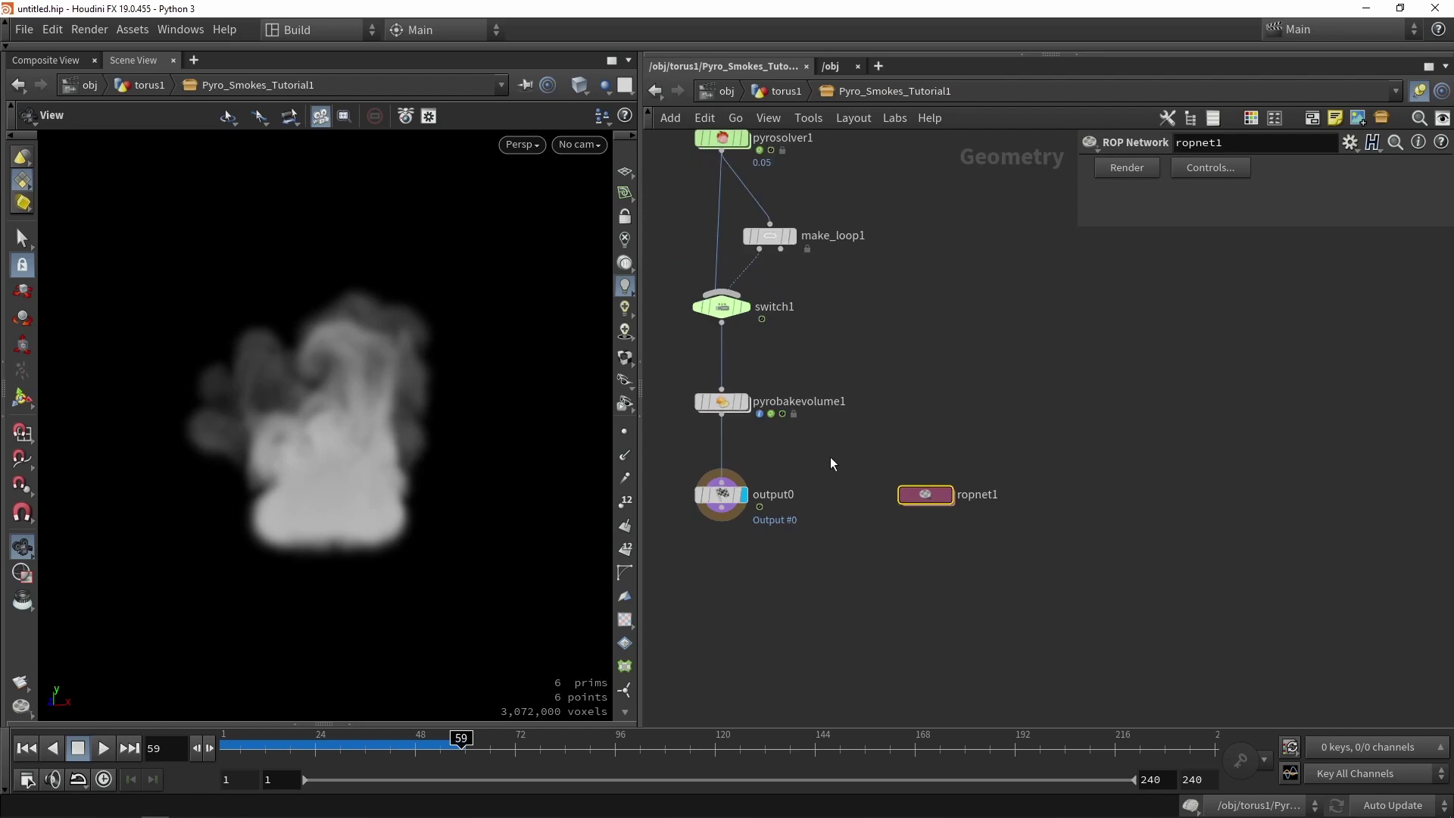
pyautogui.click(716, 409)
pyautogui.click(878, 608)
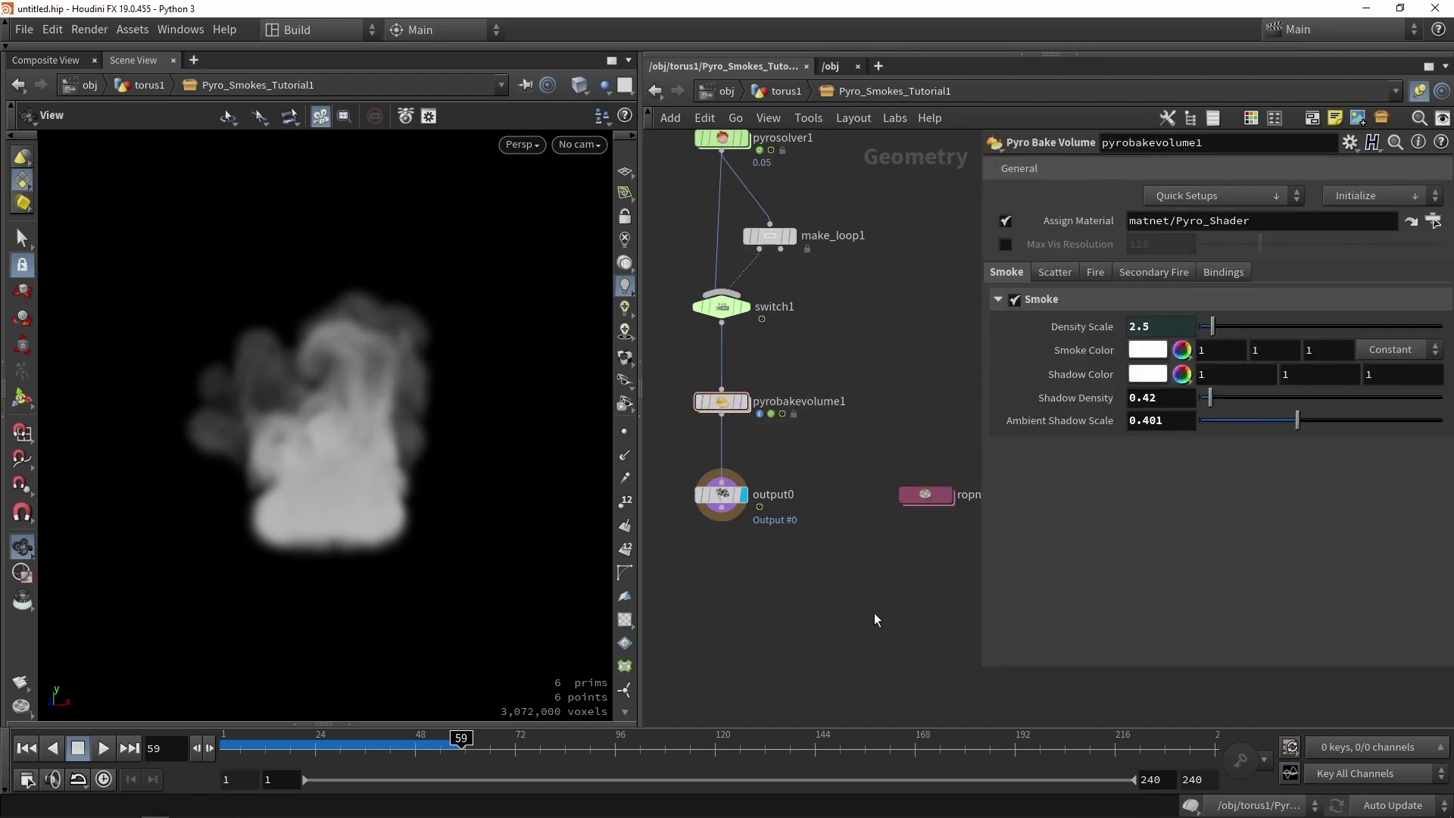
pyautogui.moveTo(884, 599); pyautogui.dragTo(851, 633, button='middle')
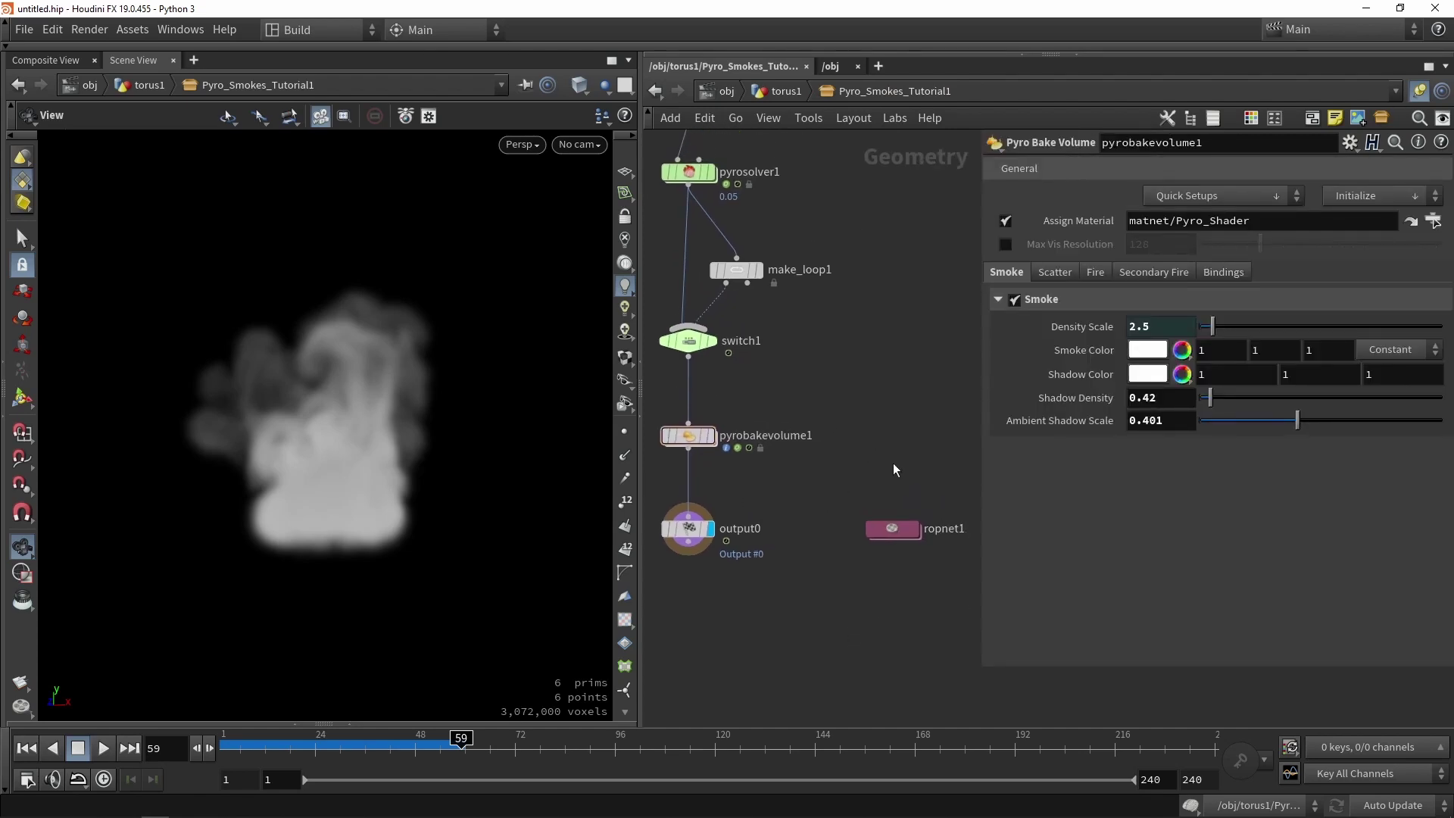
pyautogui.press('Tab')
pyautogui.write('camer')
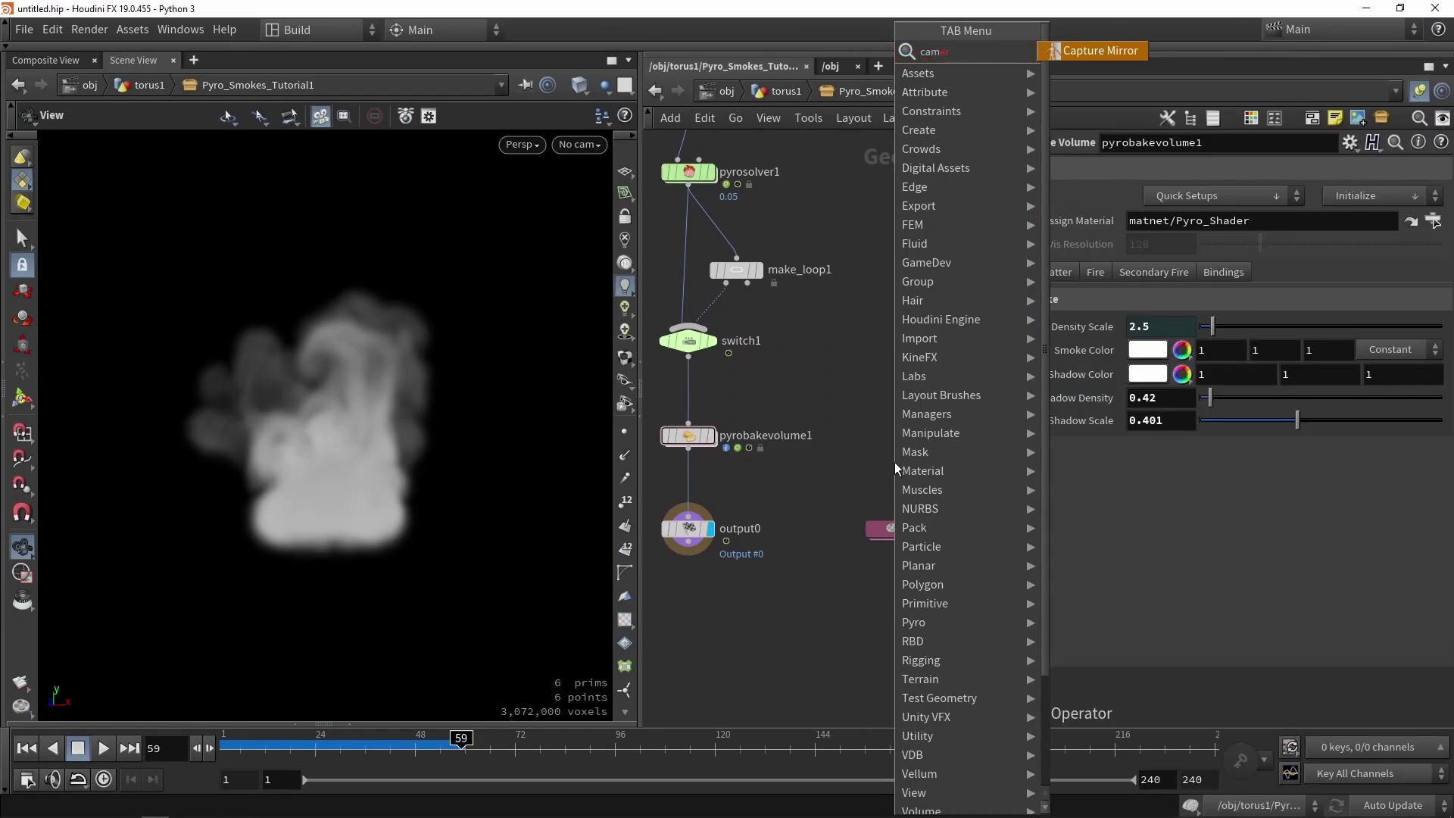
pyautogui.press('Escape')
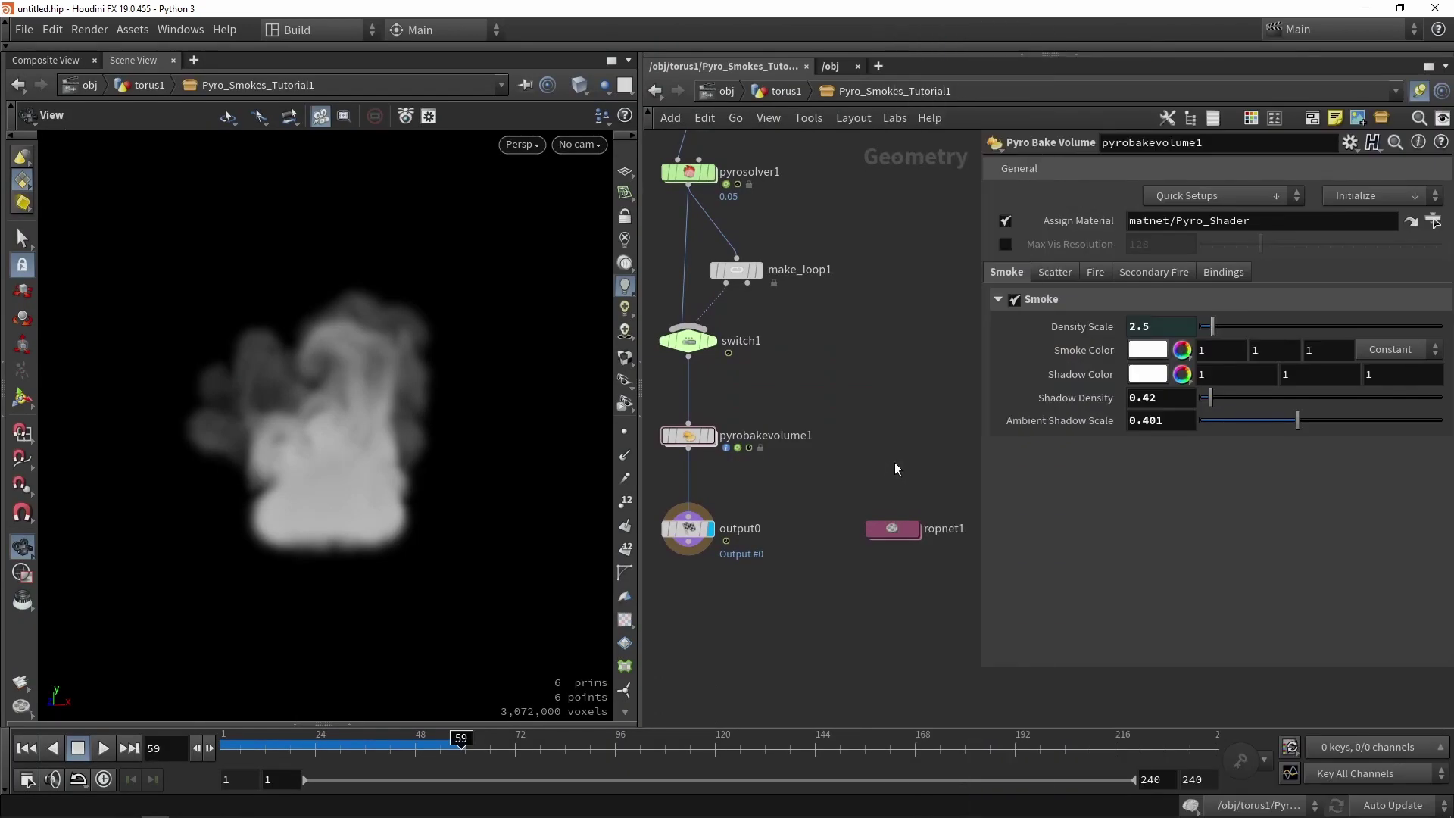
# Step: Add an Object Network, objnet1, beside ropnet1 and step inside it
pyautogui.press('Tab')
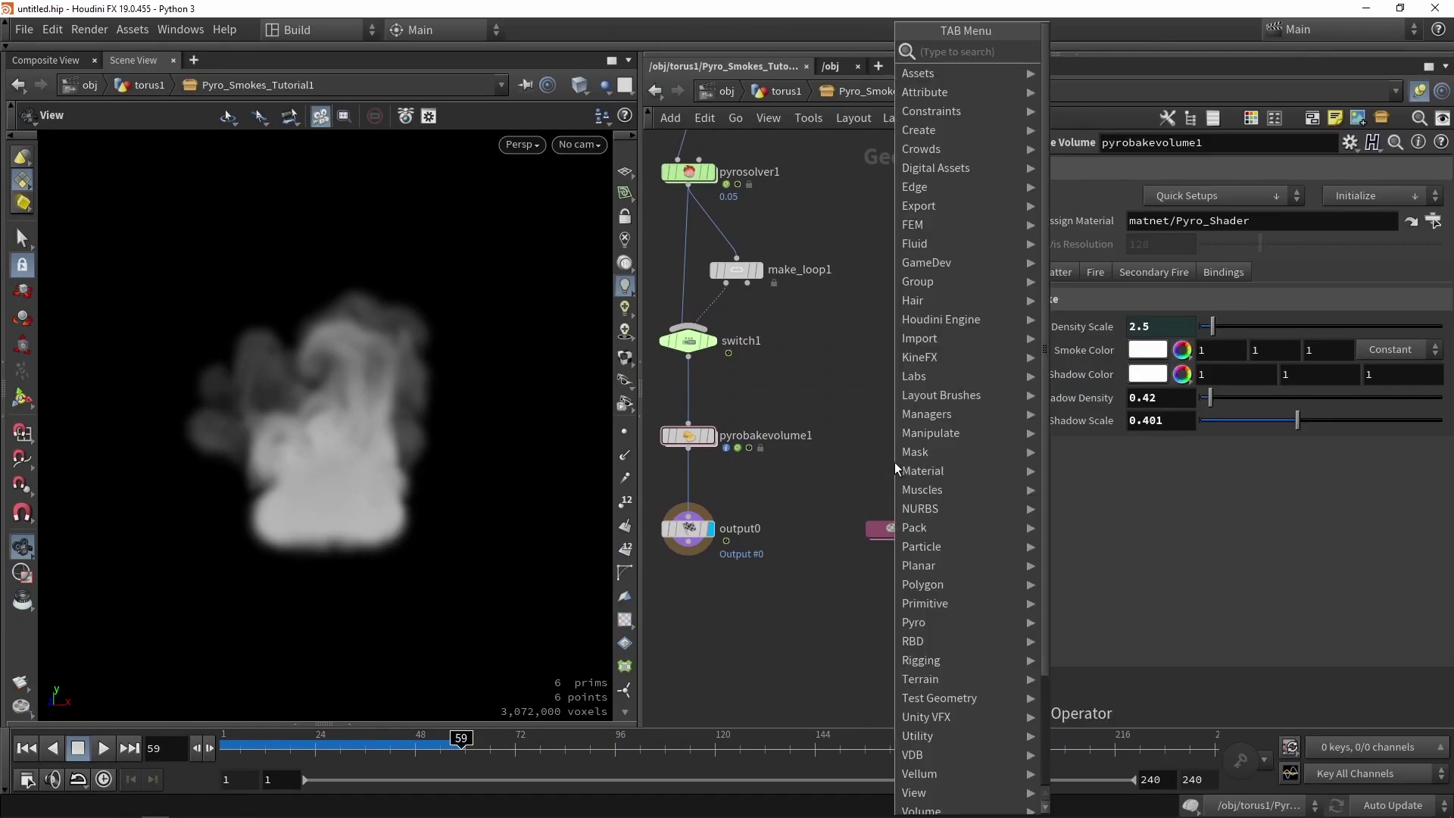
pyautogui.write('obj')
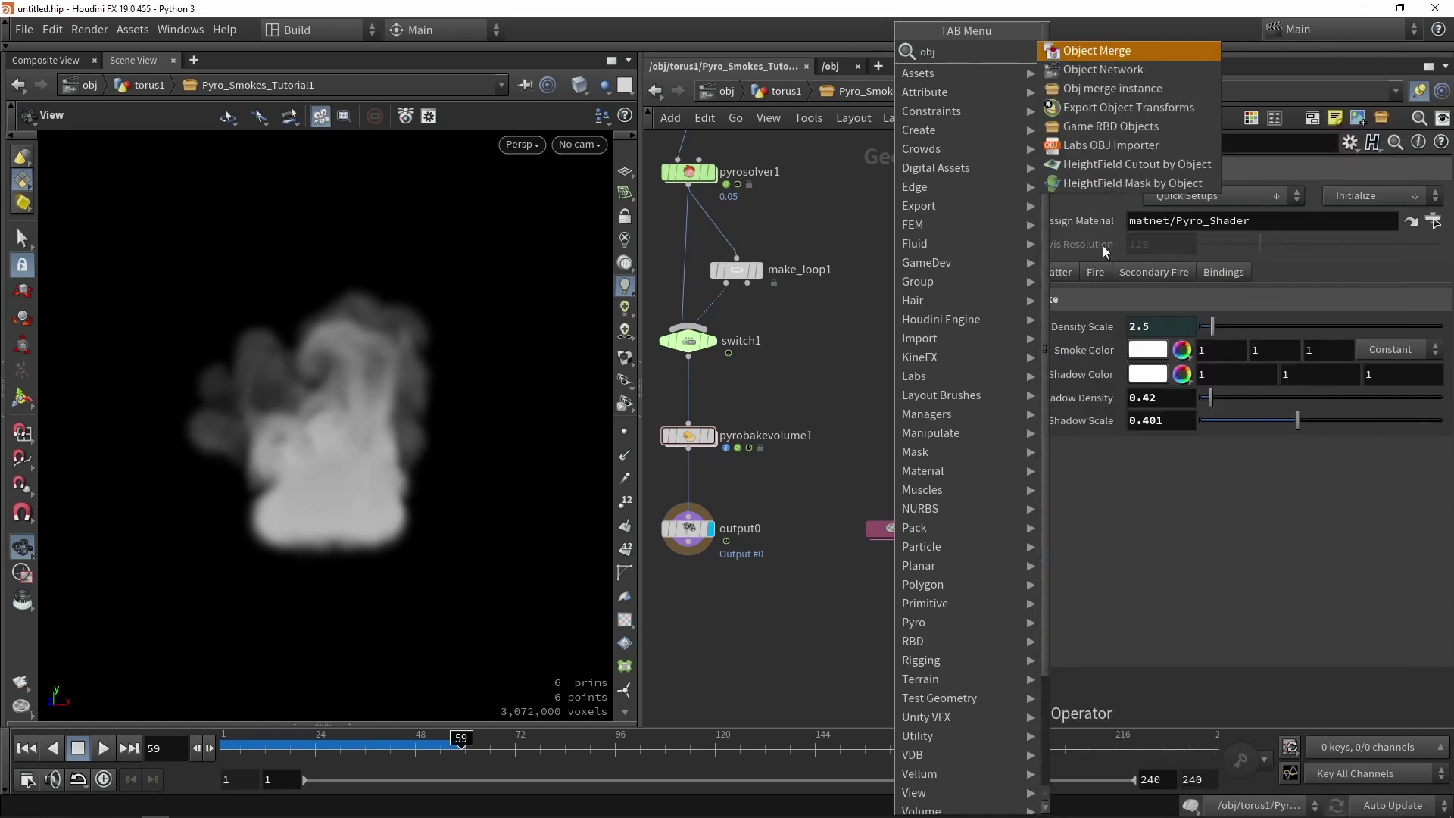
pyautogui.click(1088, 72)
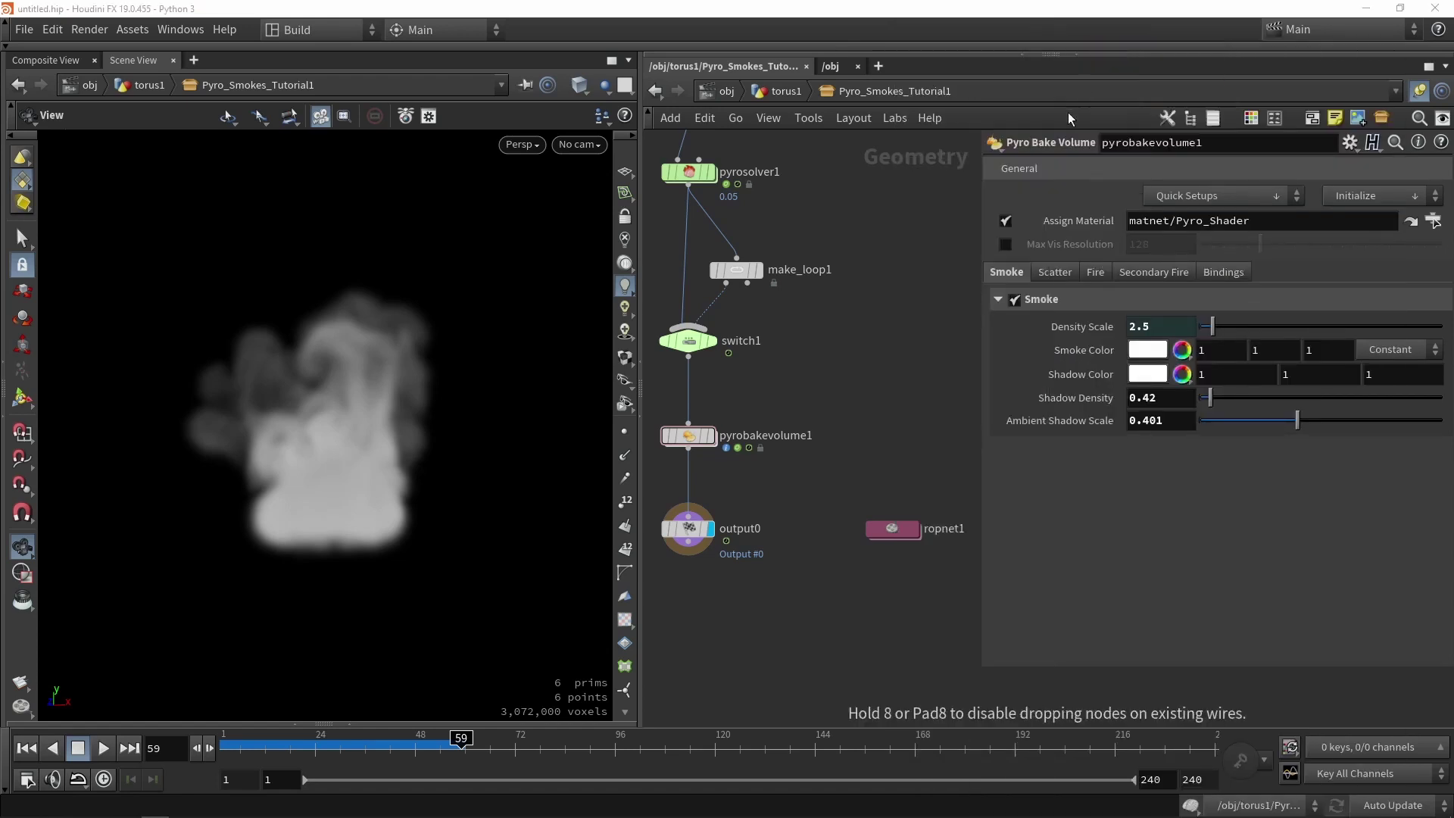
pyautogui.click(916, 459)
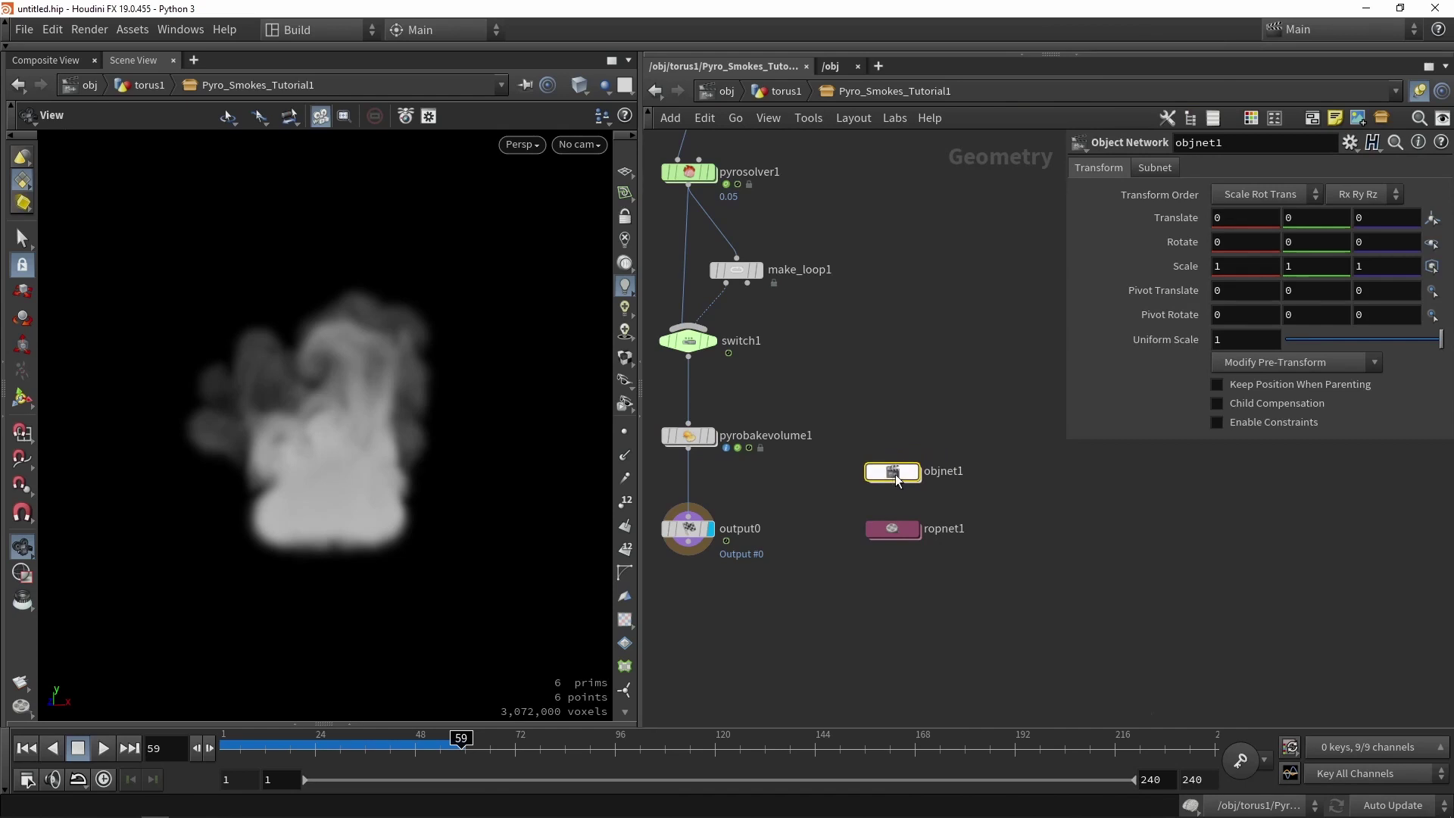
pyautogui.doubleClick(895, 474)
# Step: Add a cam1 camera node inside objnet1 and move it higher
pyautogui.press('Tab')
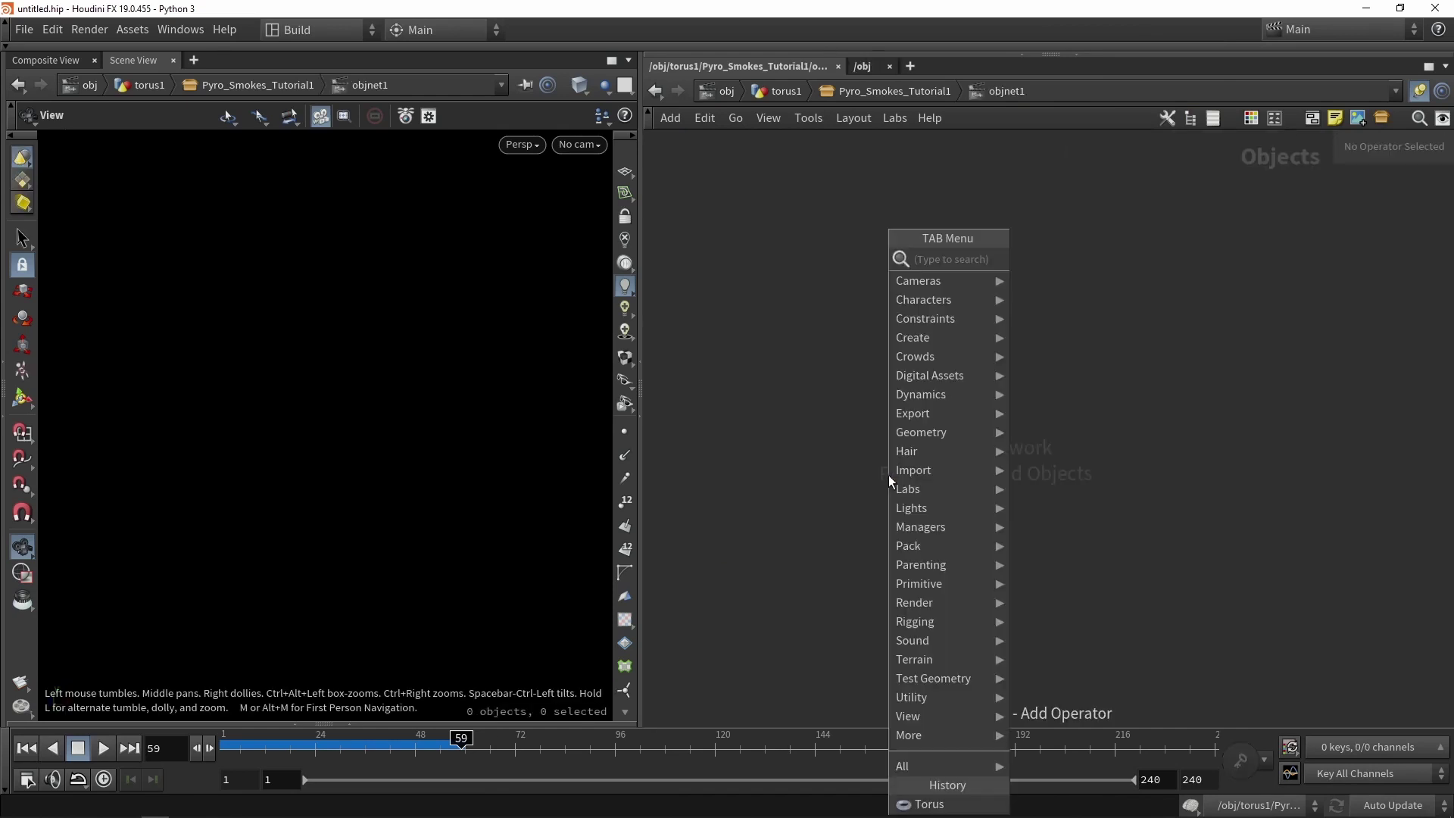
pyautogui.write('cam')
pyautogui.press('Escape')
pyautogui.click(889, 477)
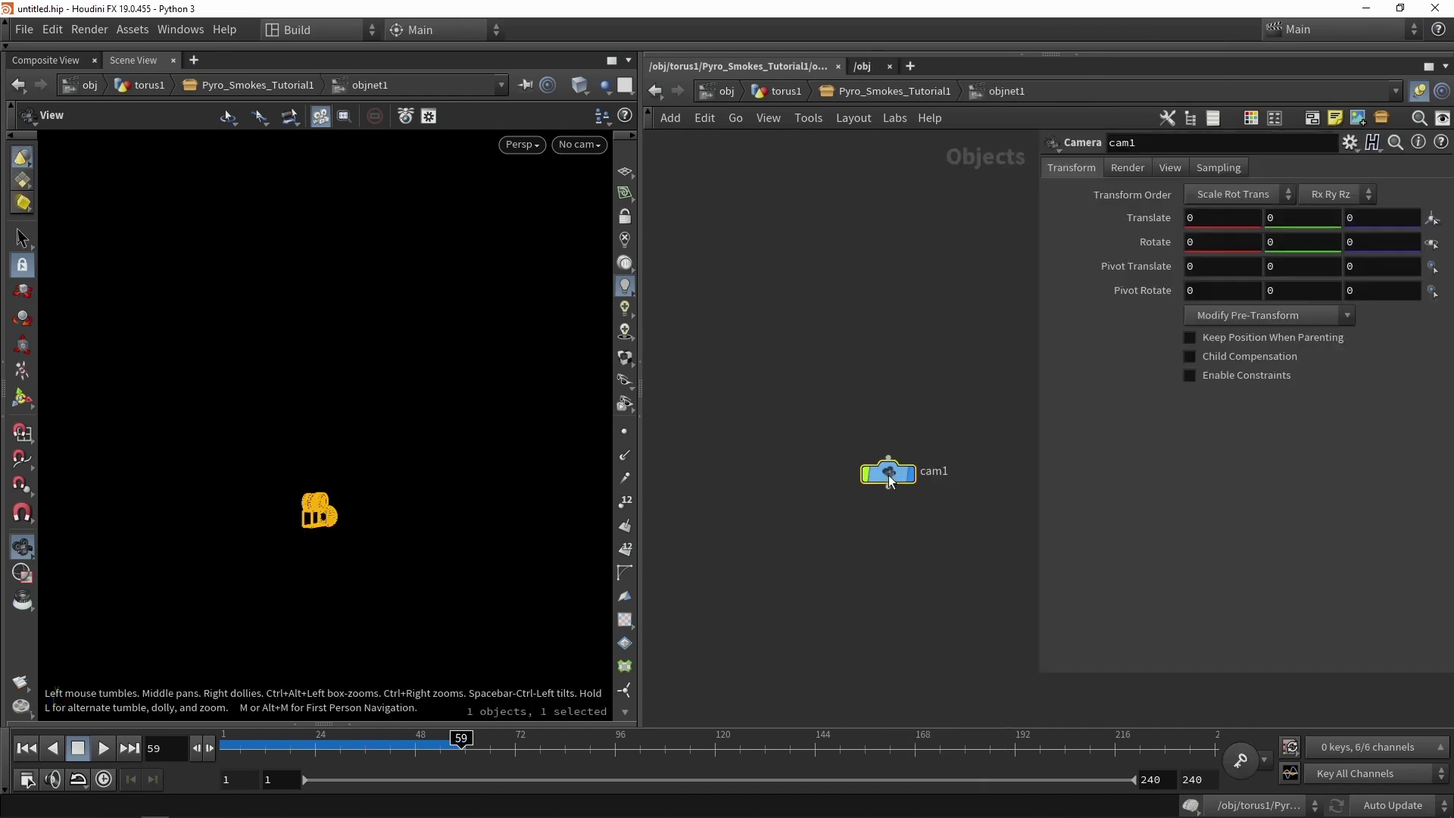
pyautogui.moveTo(889, 475); pyautogui.dragTo(855, 341)
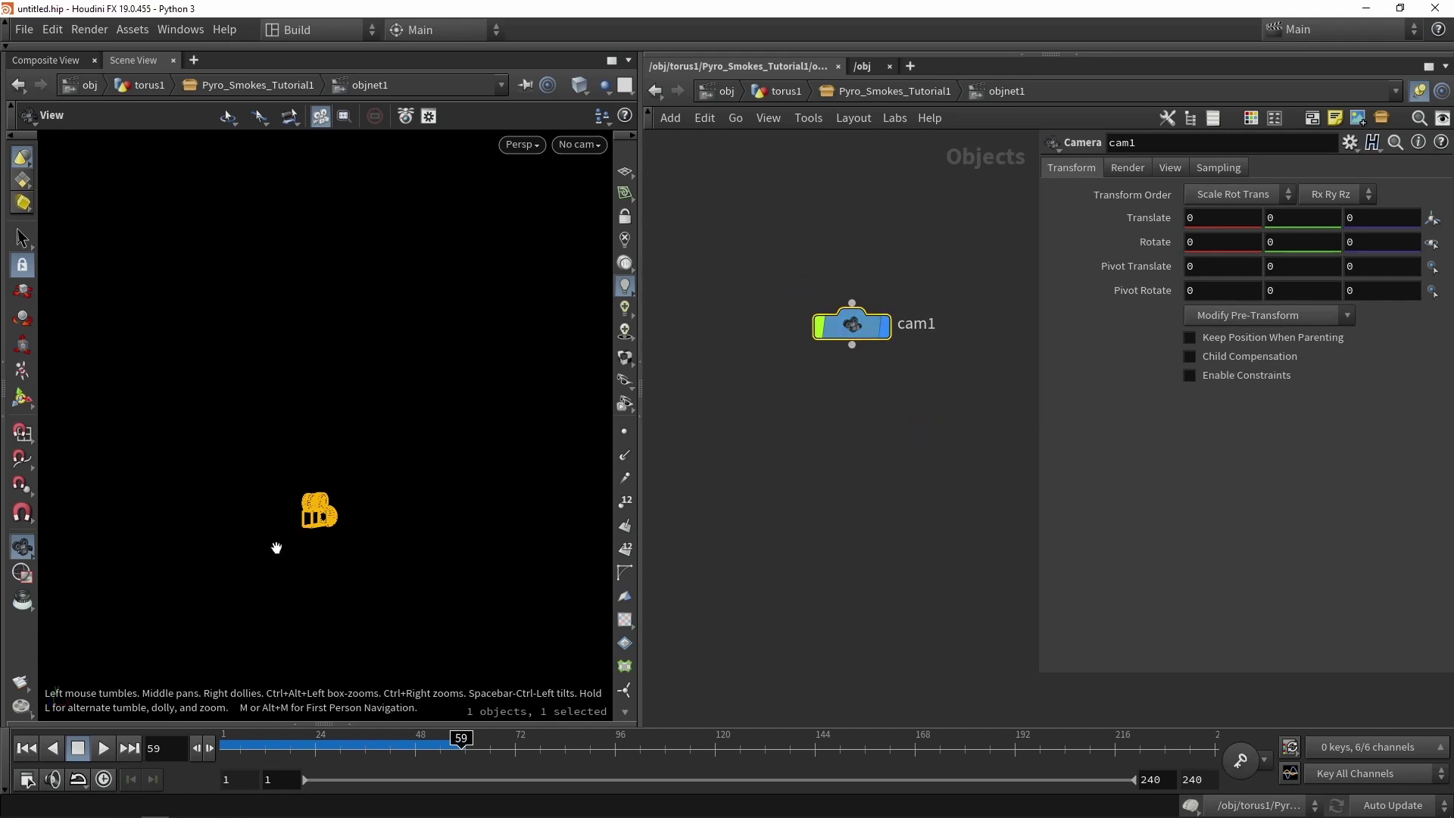
# Step: Show cam1's handles with the reference grid on, tumble around it, then go back up
pyautogui.click(23, 397)
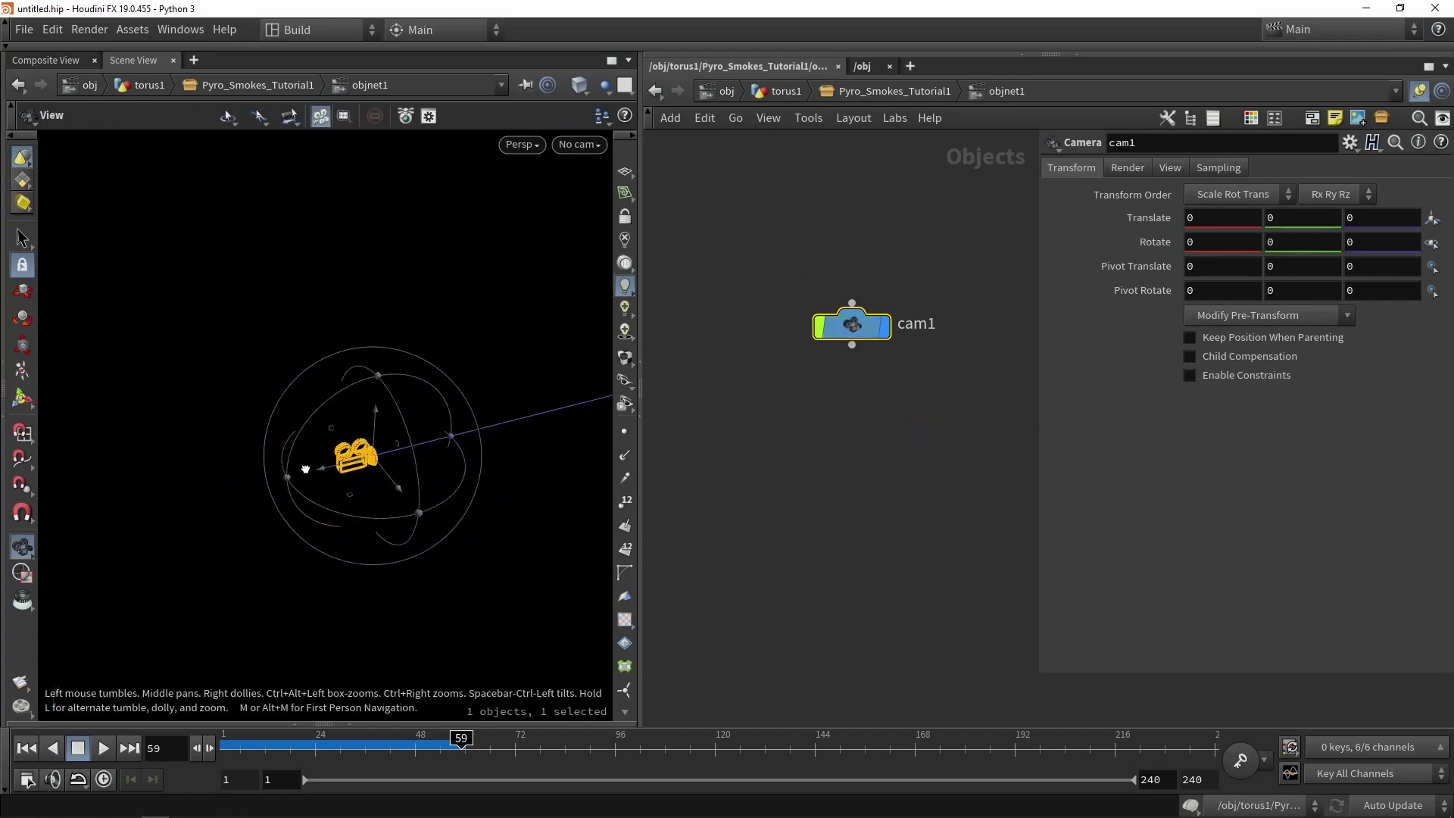
pyautogui.click(622, 171)
pyautogui.keyDown('alt'); pyautogui.moveTo(481, 303); pyautogui.dragTo(438, 358); pyautogui.keyUp('alt')
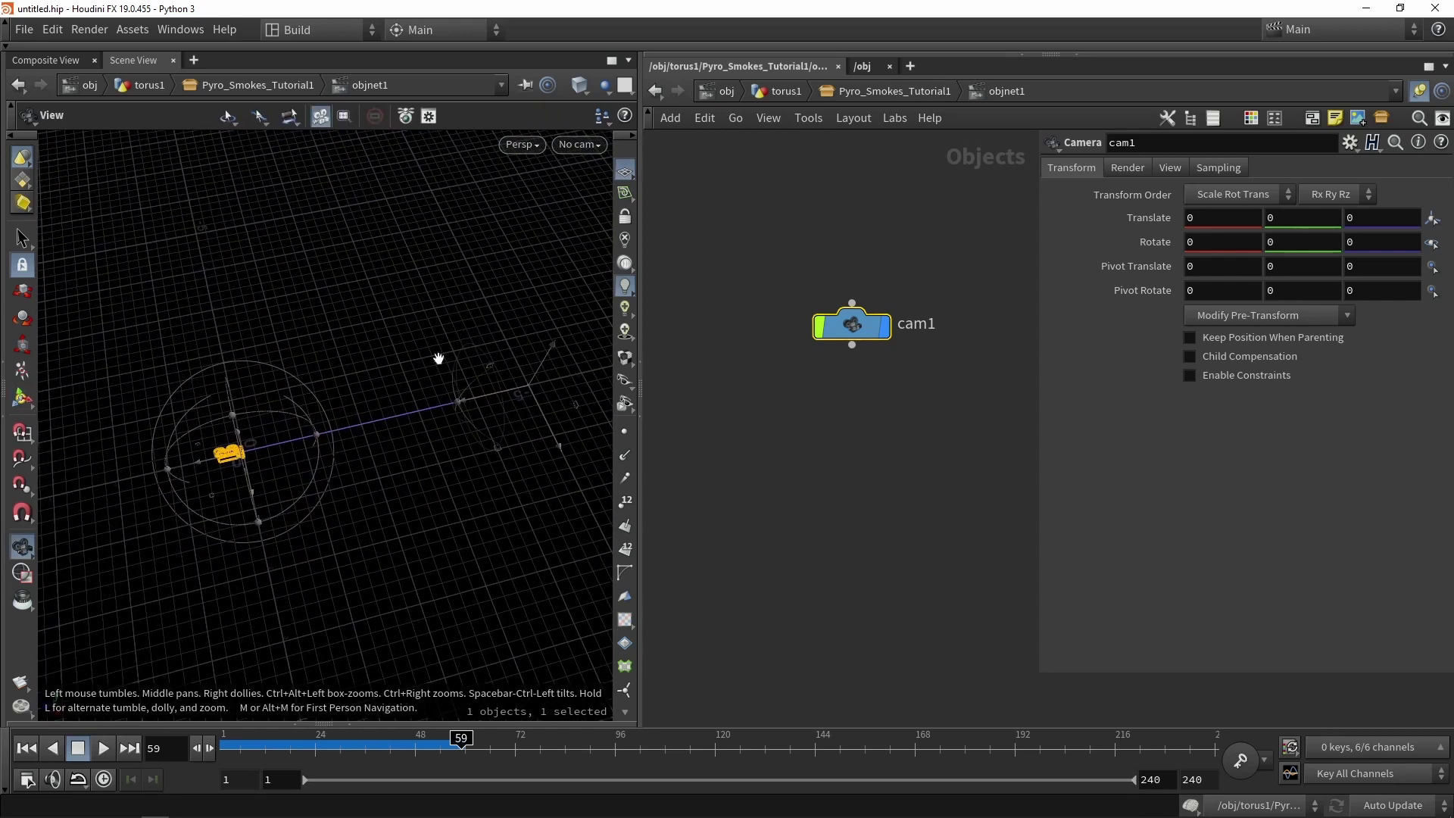
pyautogui.keyDown('alt'); pyautogui.scroll(5, 221, 477); pyautogui.keyUp('alt')
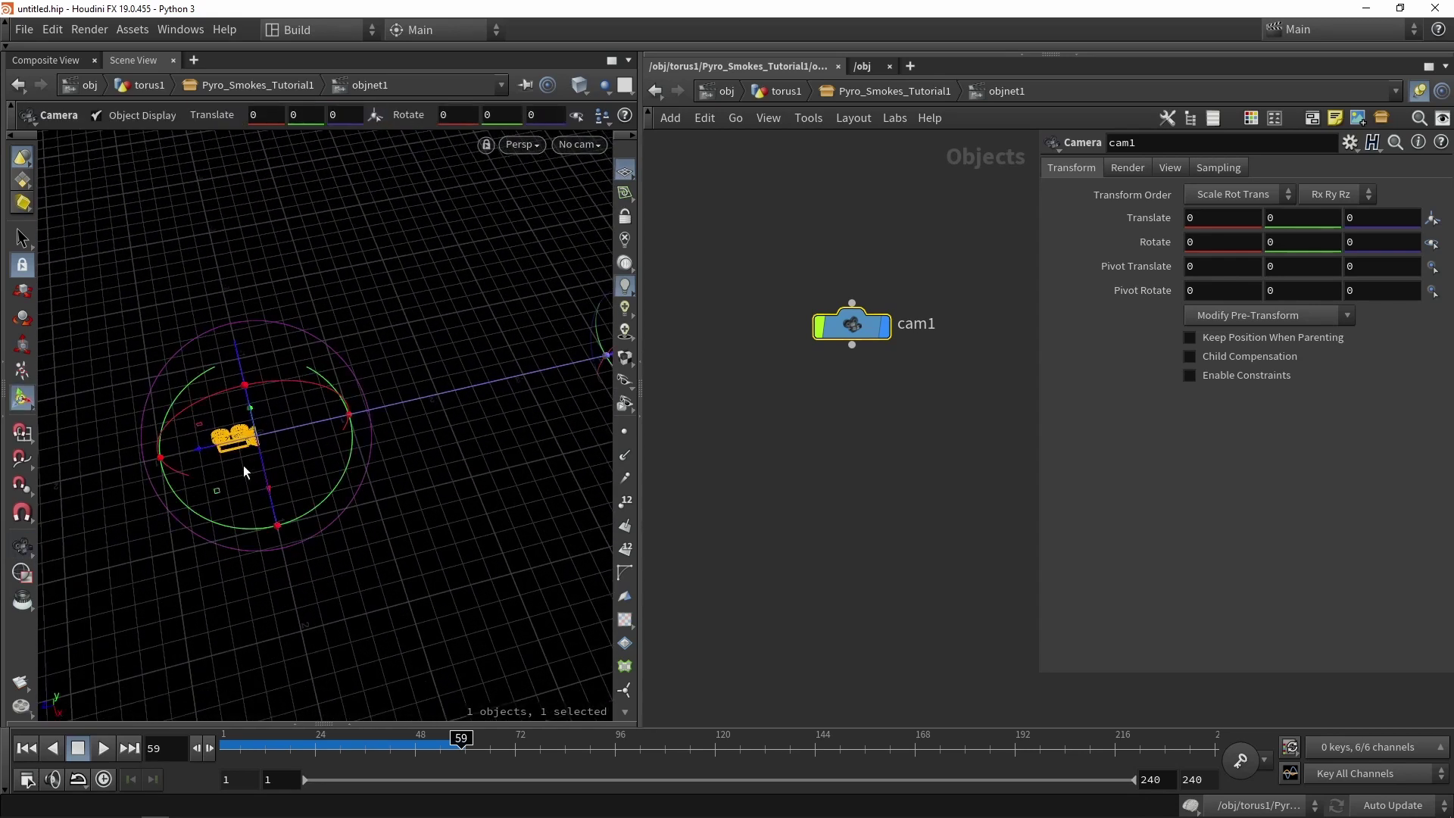
pyautogui.press('Escape')
pyautogui.moveTo(243, 432); pyautogui.dragTo(480, 325)
pyautogui.press('Return')
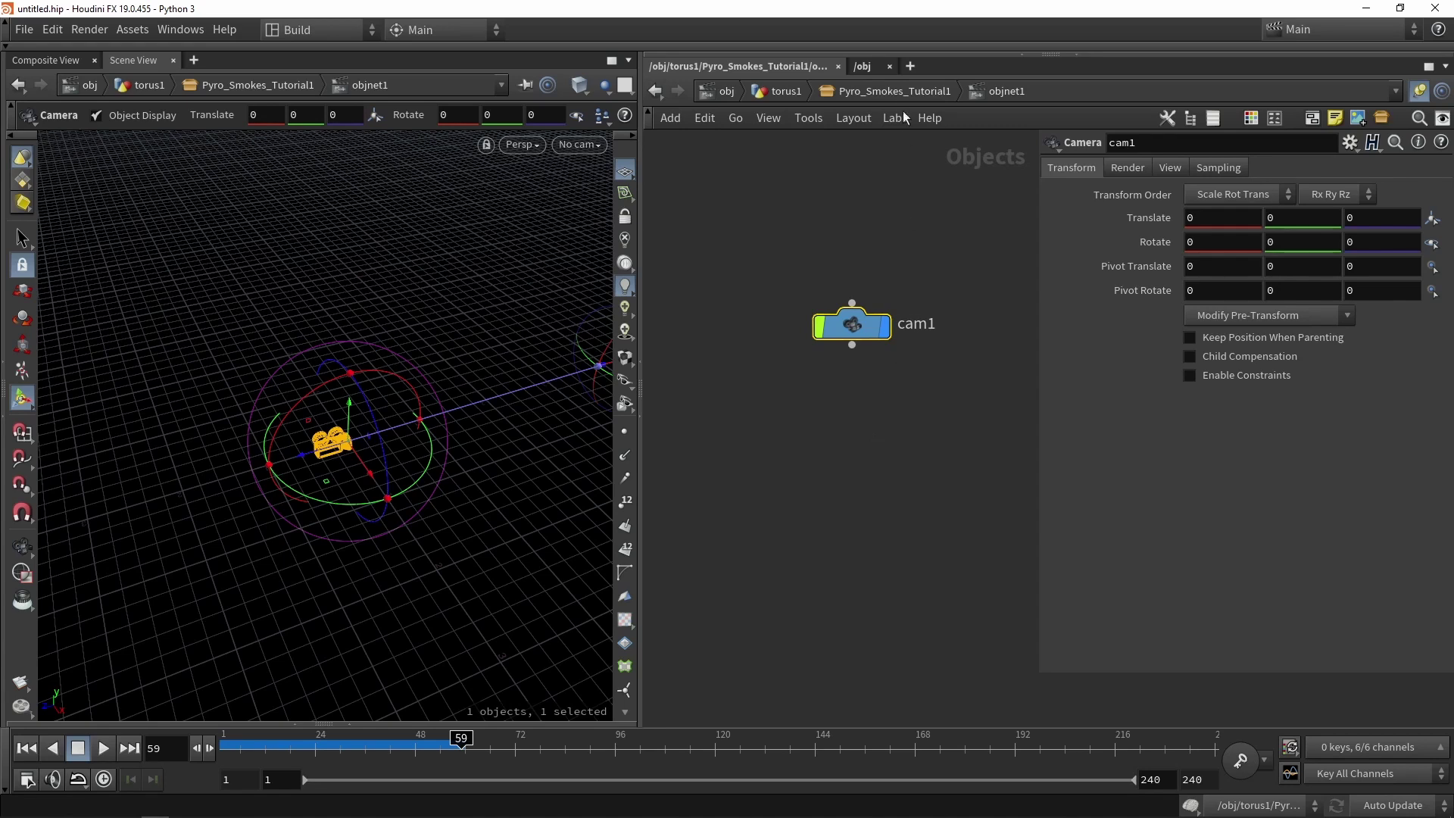
pyautogui.press('u')
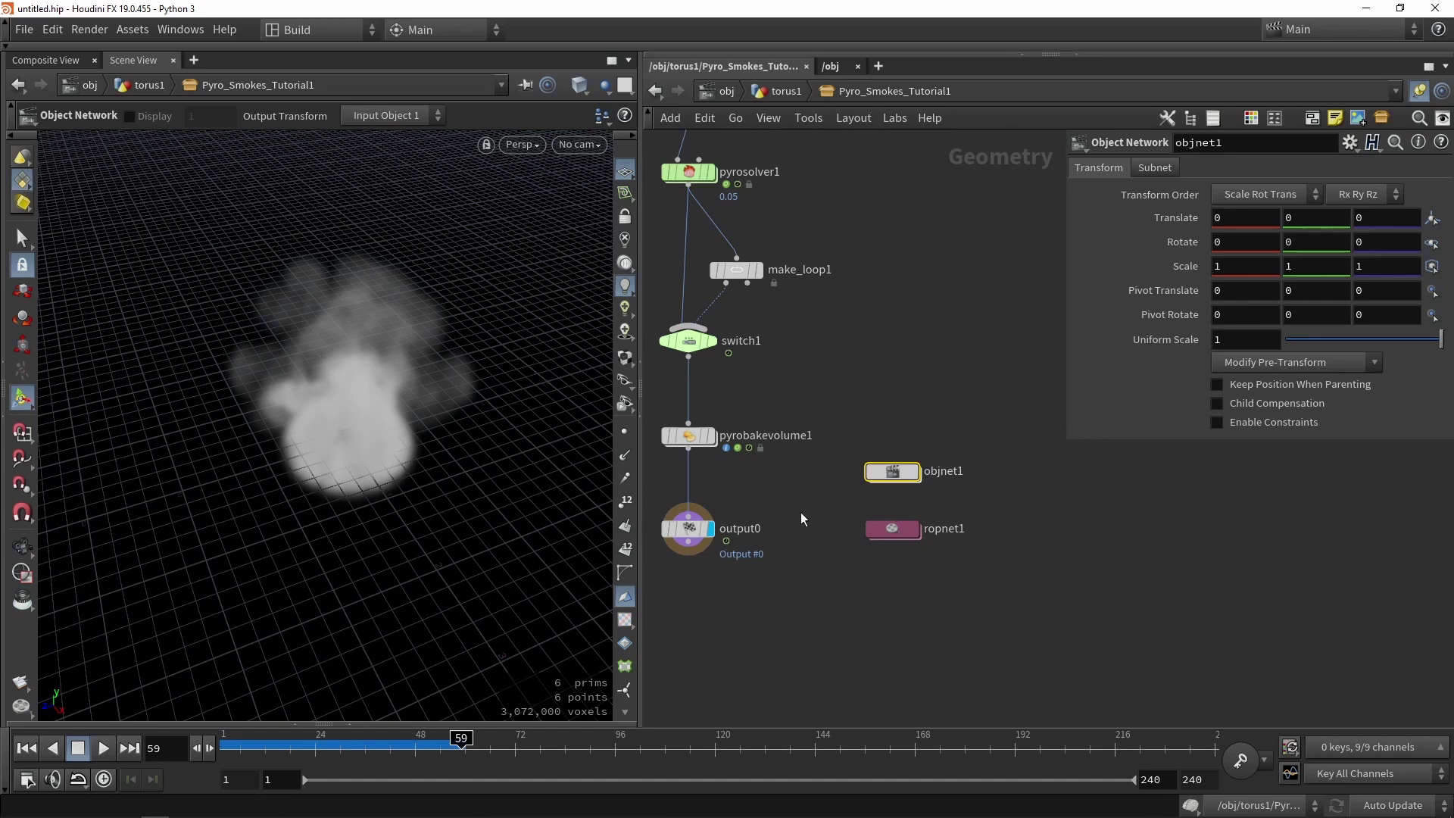
# Step: Set cam1's resolution to 256×256 and its projection to Orthographic
pyautogui.doubleClick(891, 472)
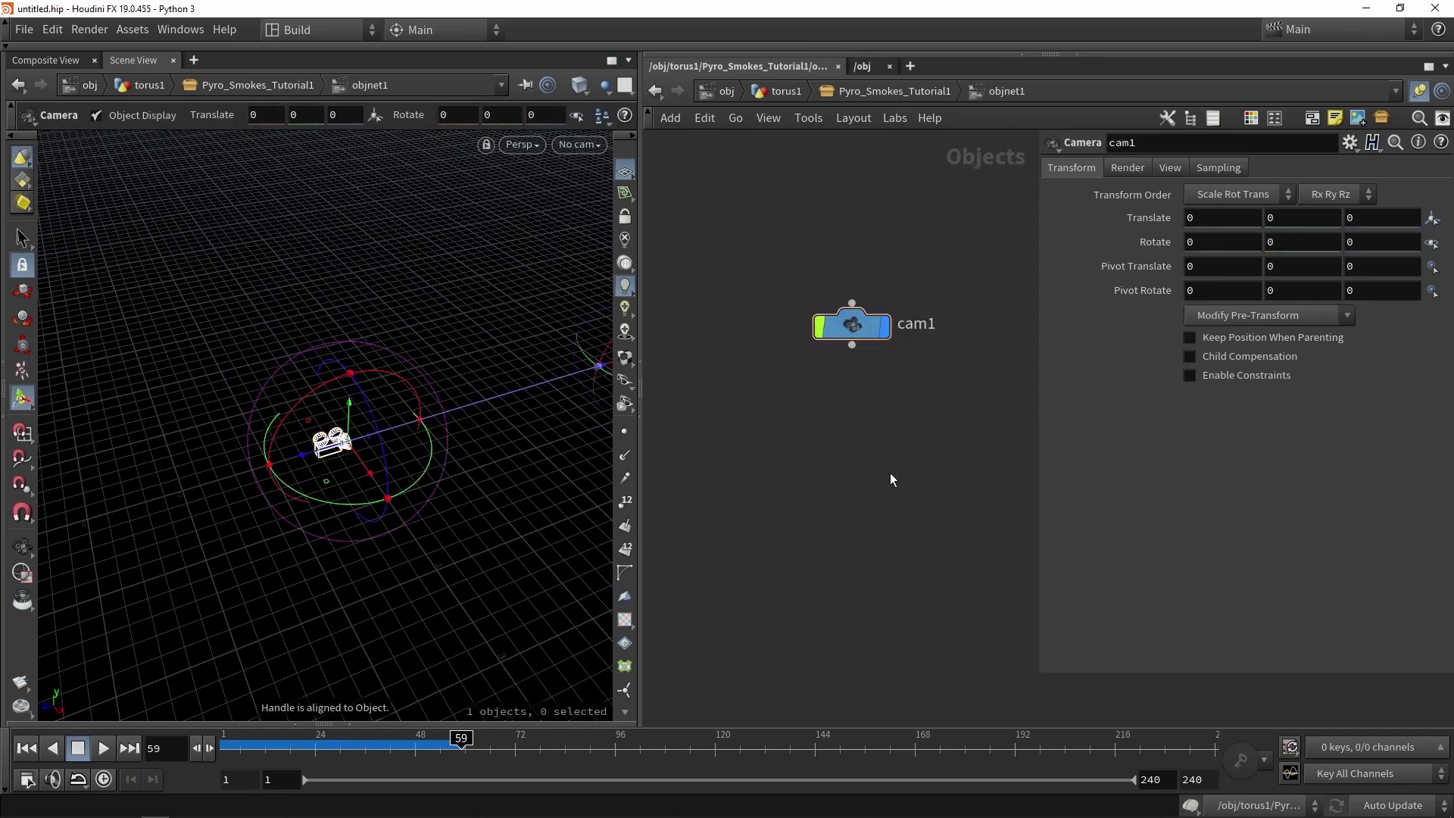
pyautogui.click(847, 325)
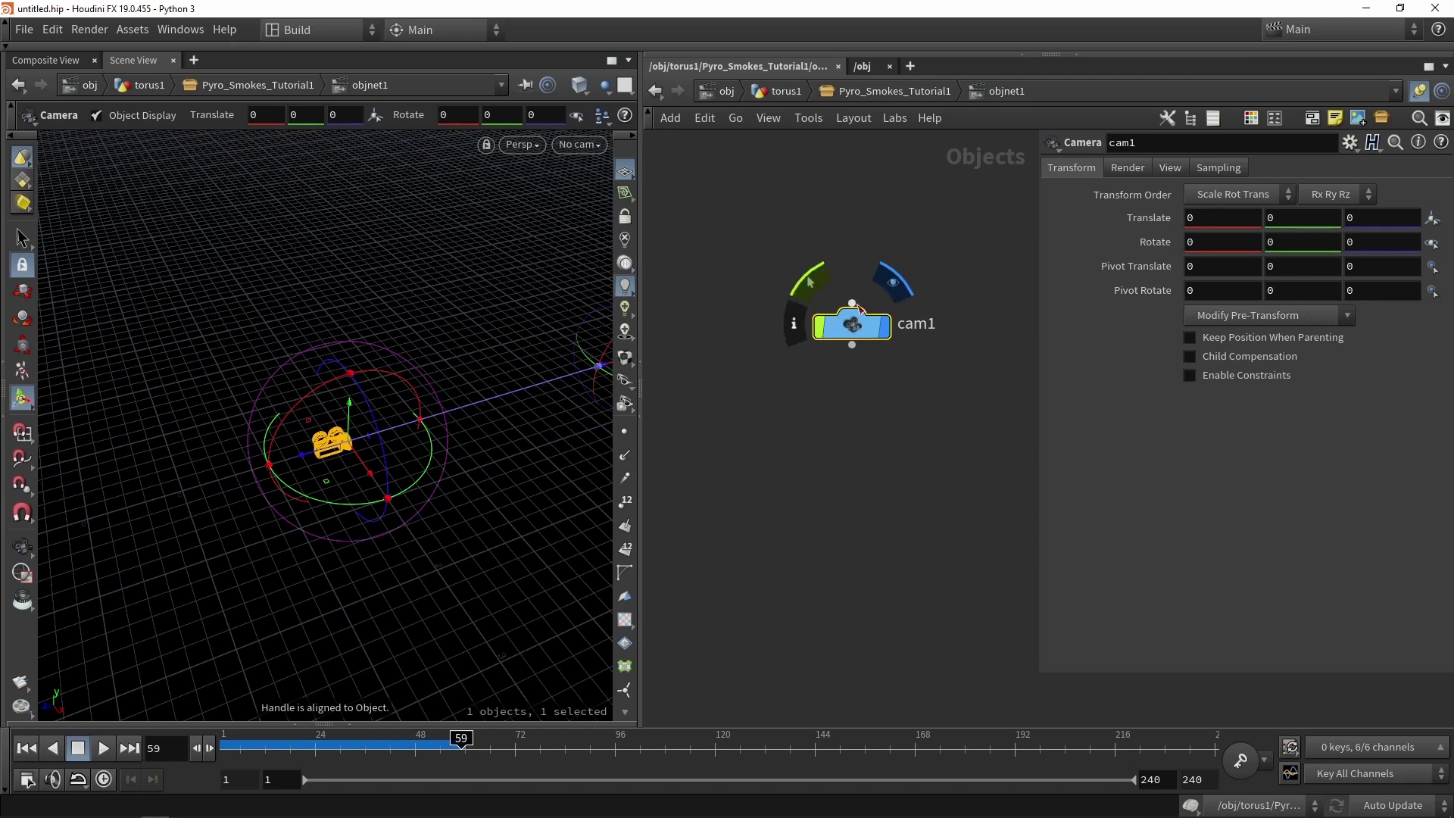
pyautogui.click(1166, 167)
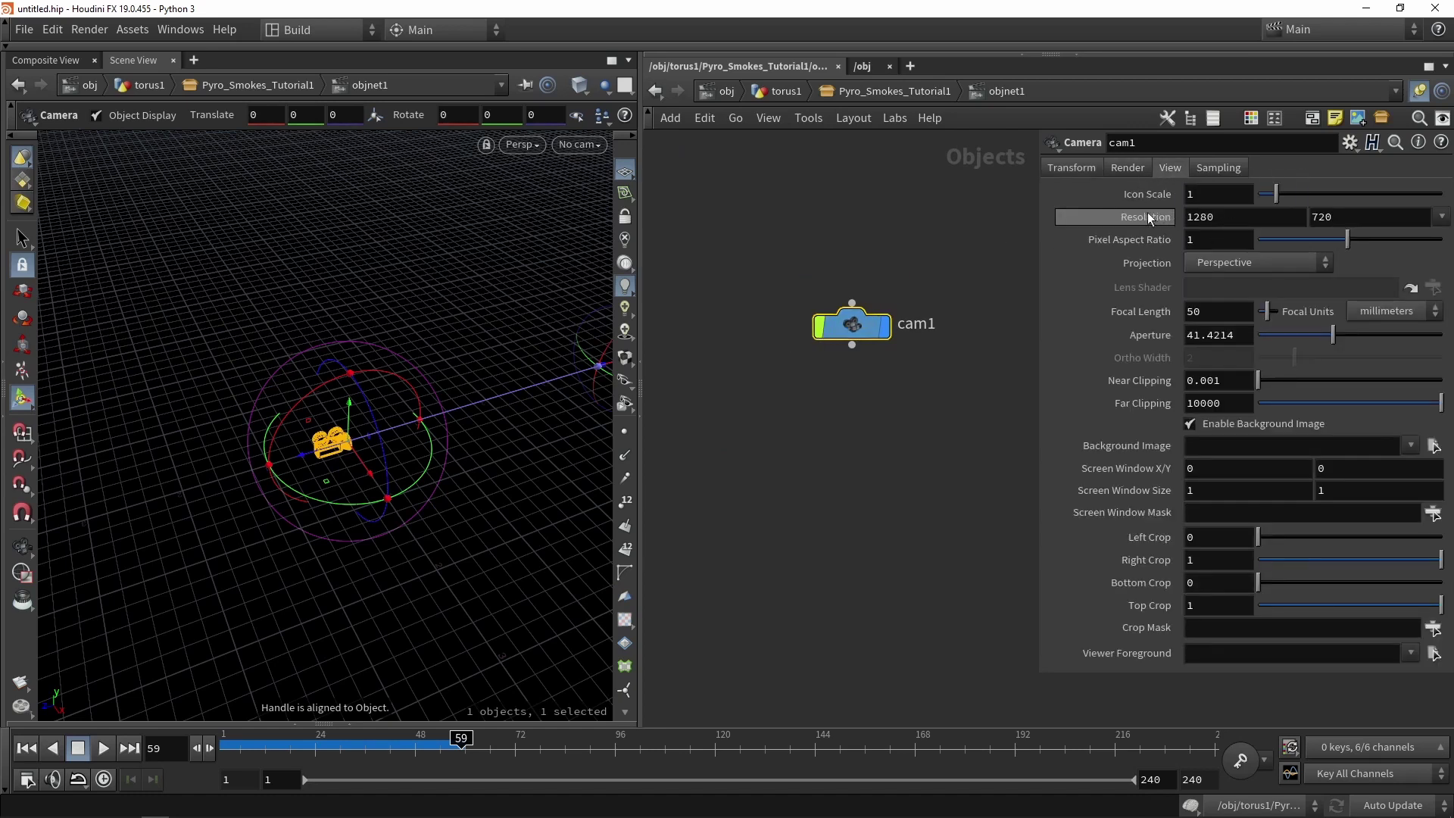
pyautogui.click(1442, 219)
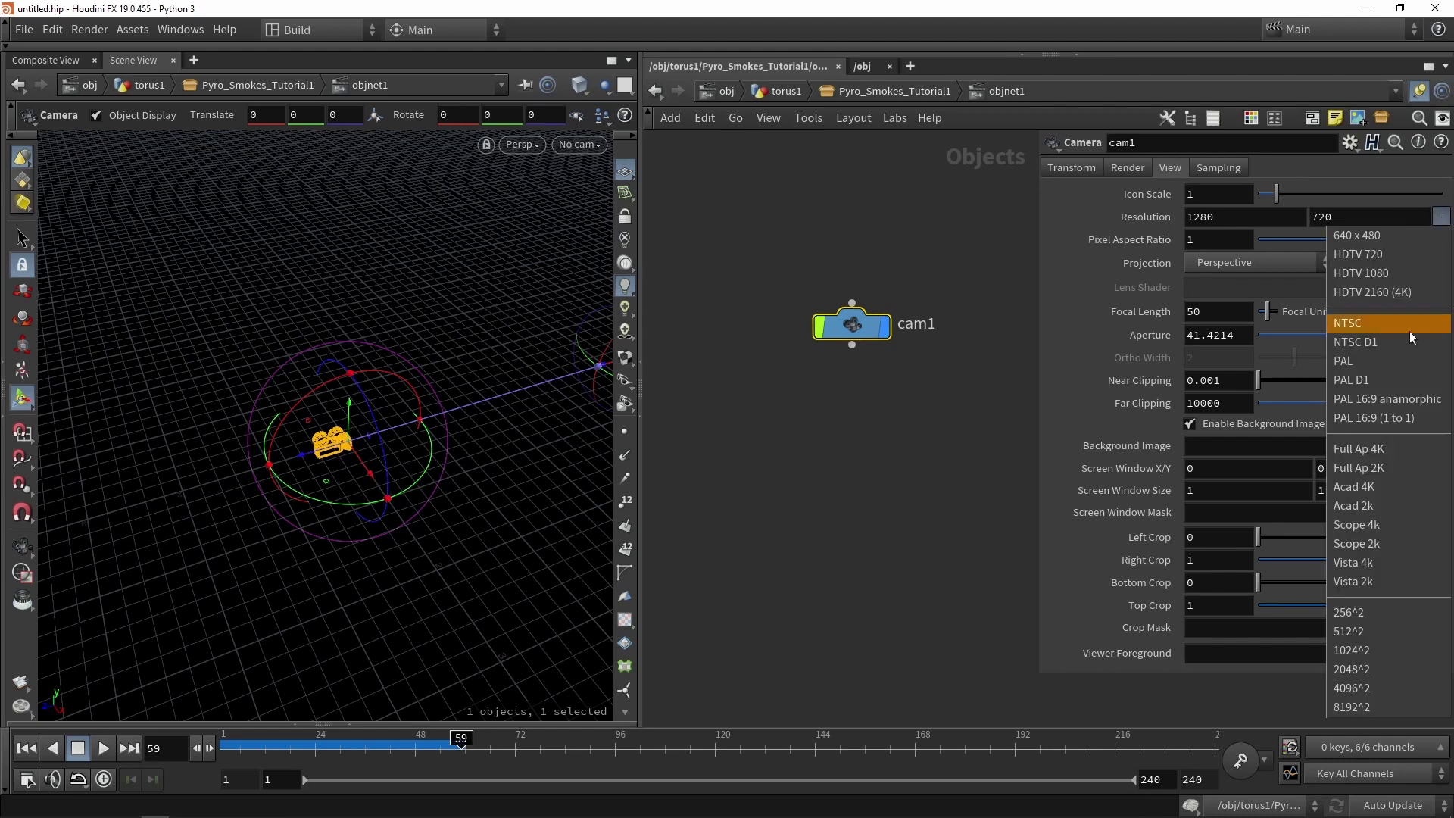
pyautogui.click(1355, 612)
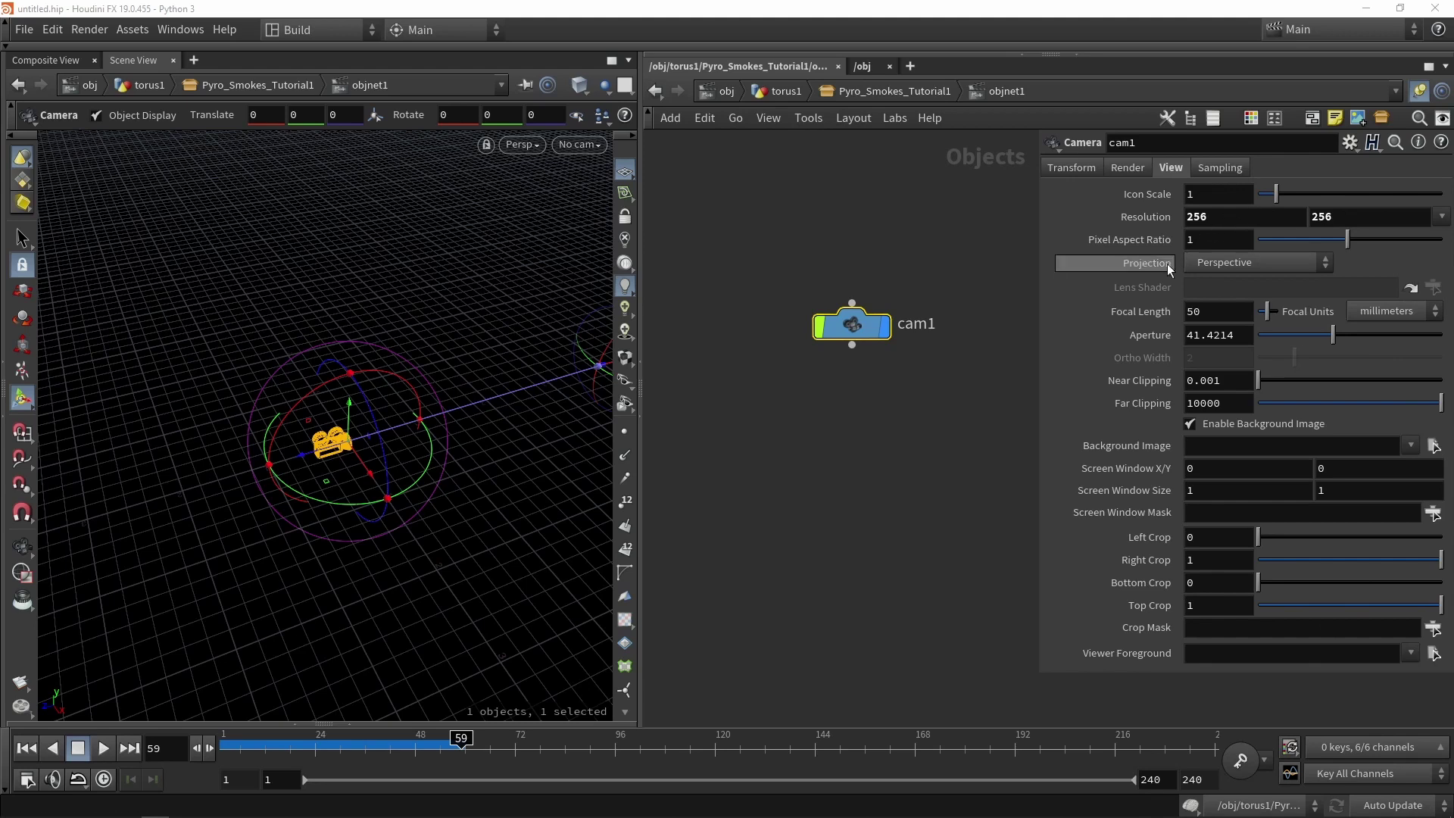
pyautogui.click(1210, 265)
pyautogui.click(1211, 303)
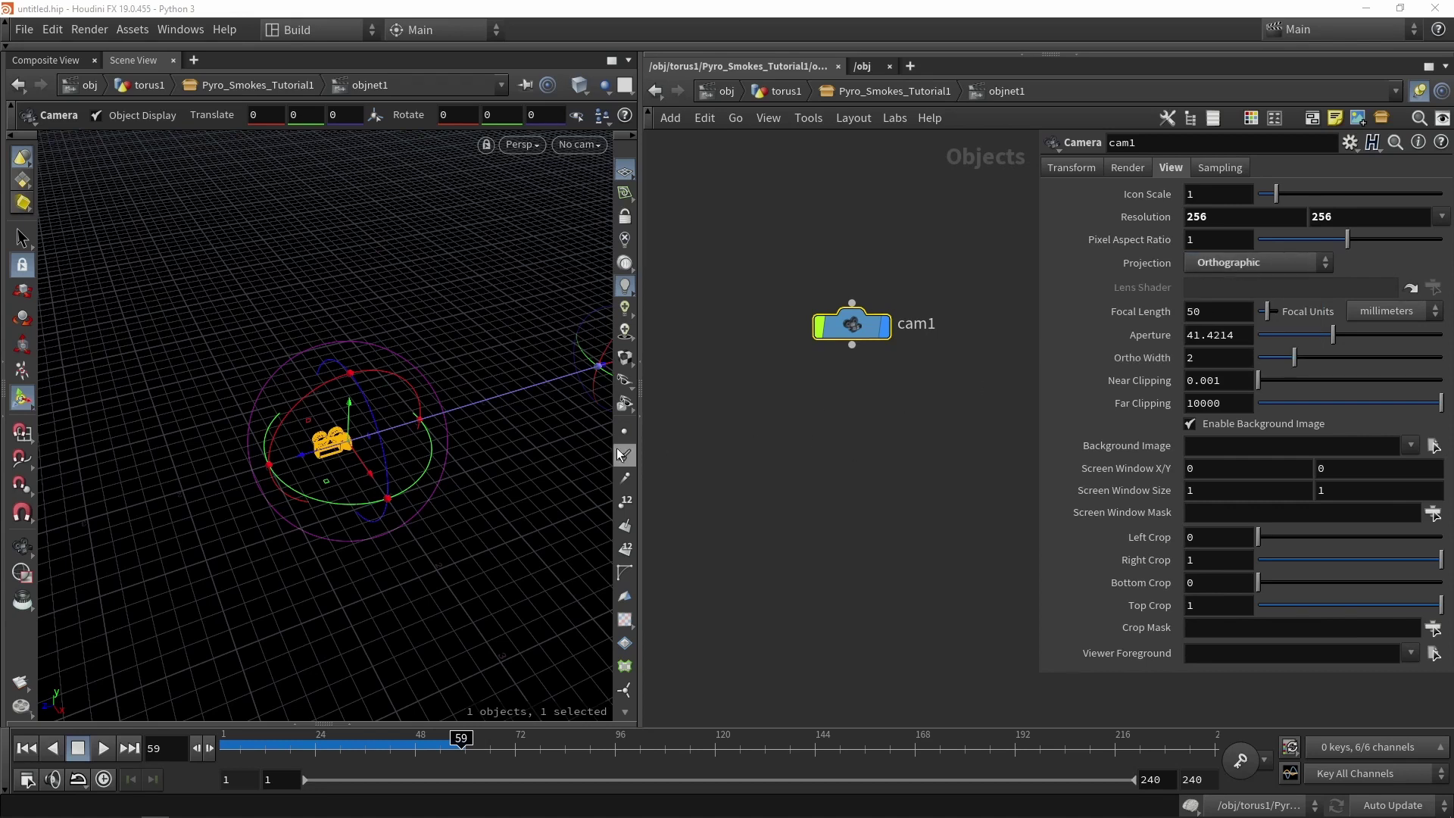
pyautogui.press('Escape')
pyautogui.press('Return')
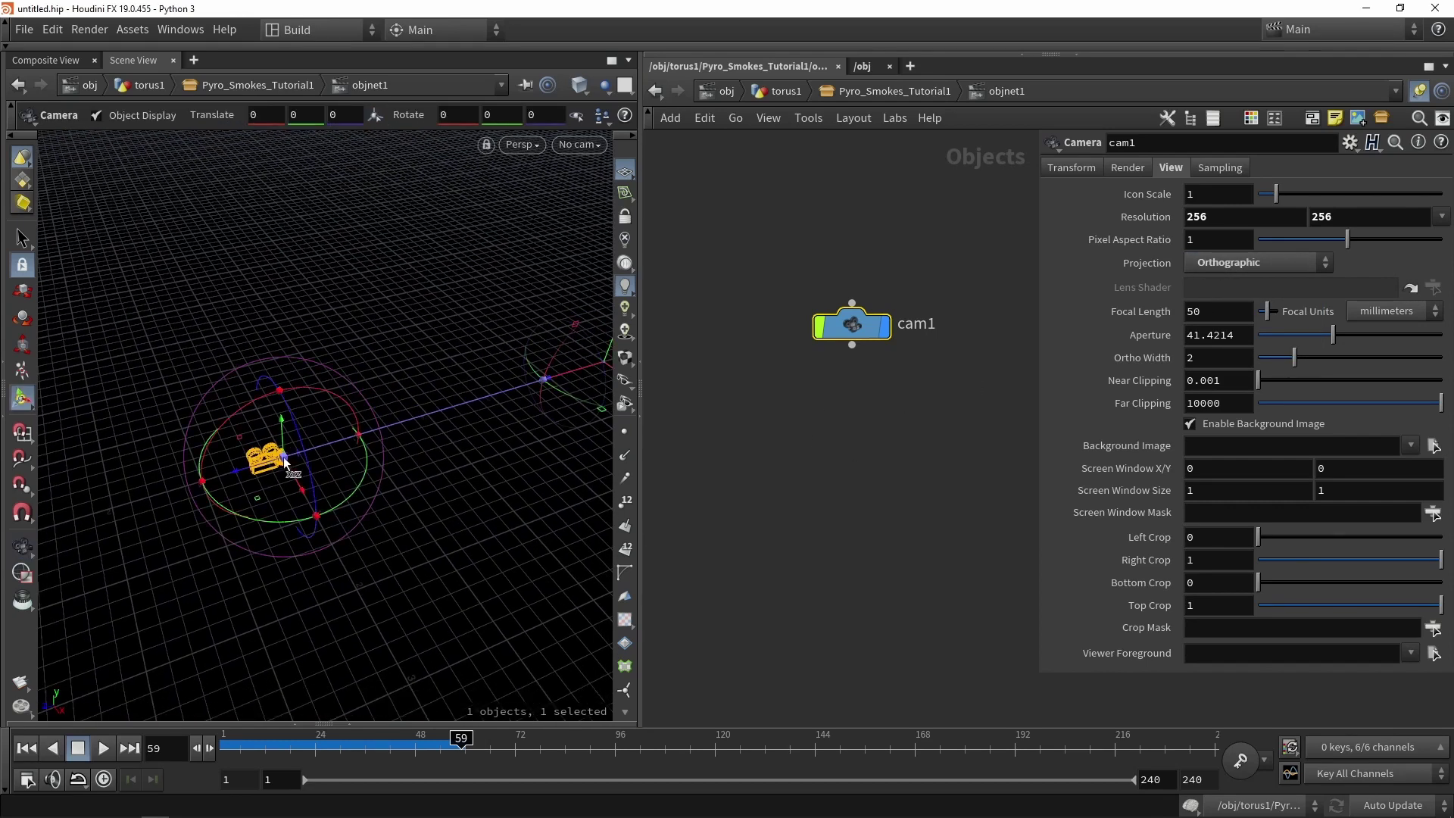
# Step: Show cam1's frustum handle, hide the grid, and undo a trial frustum widening
pyautogui.rightClick(285, 434)
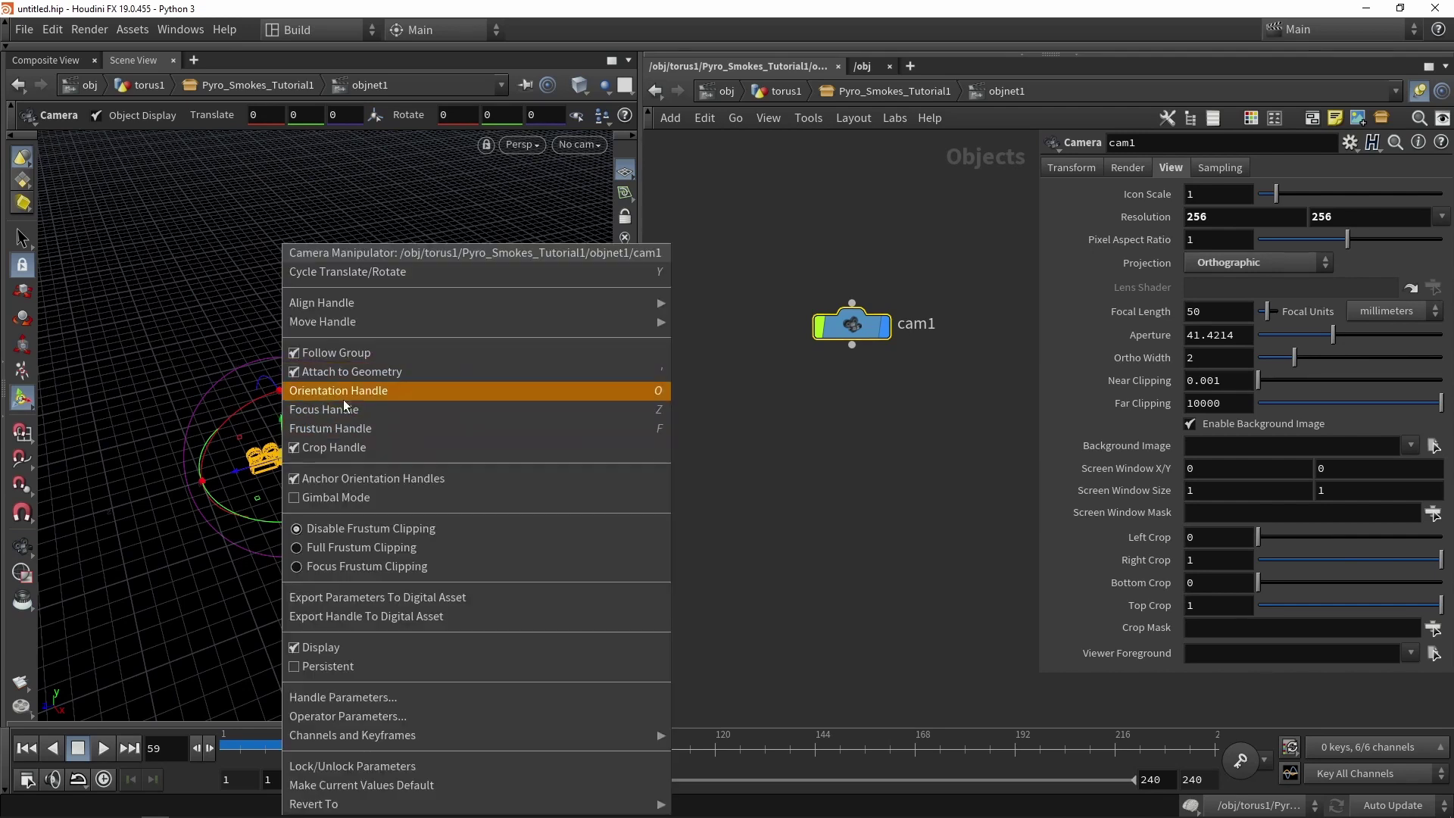
pyautogui.click(351, 429)
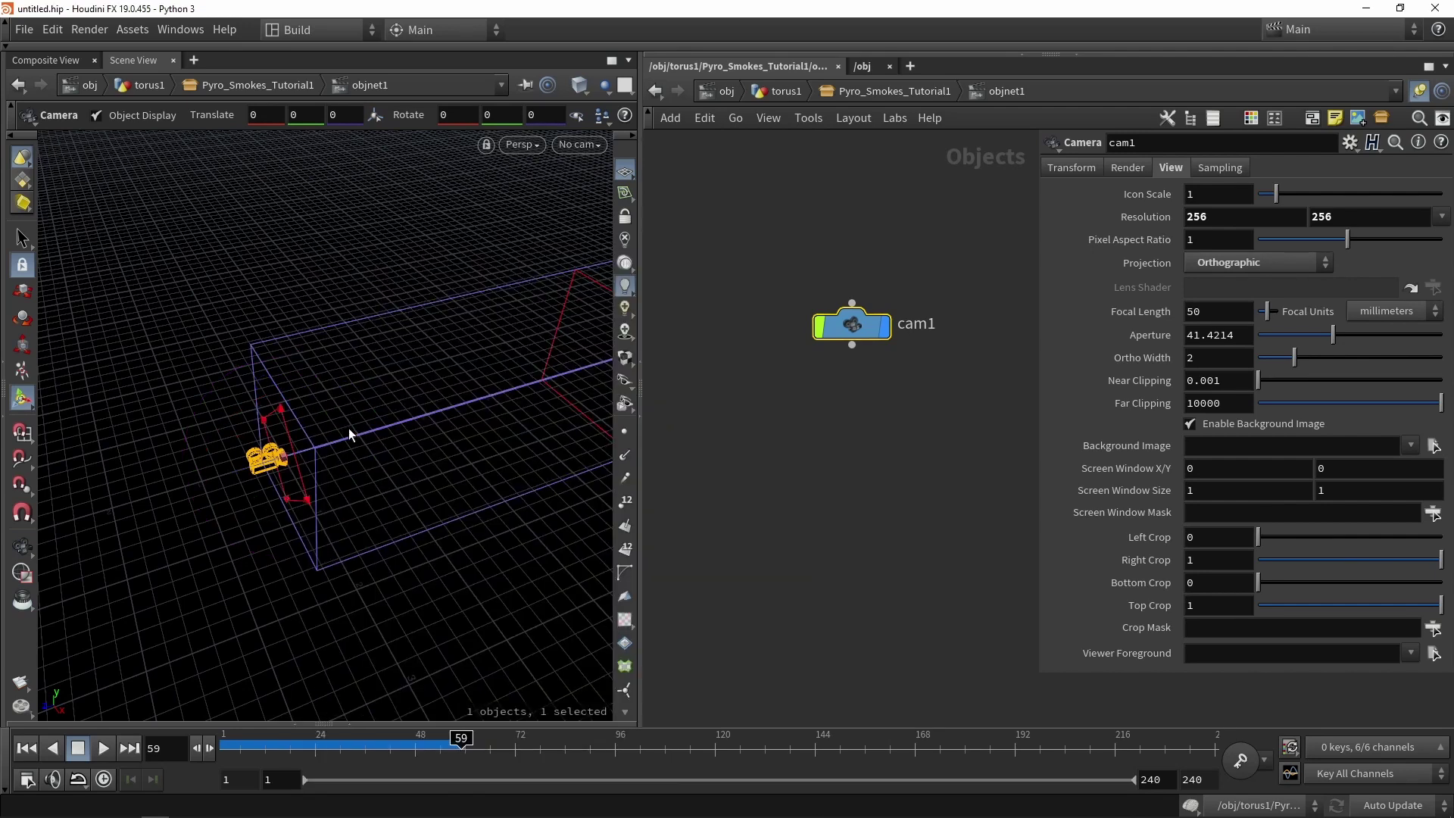
pyautogui.press('Escape')
pyautogui.moveTo(363, 347); pyautogui.dragTo(480, 222)
pyautogui.press('Escape')
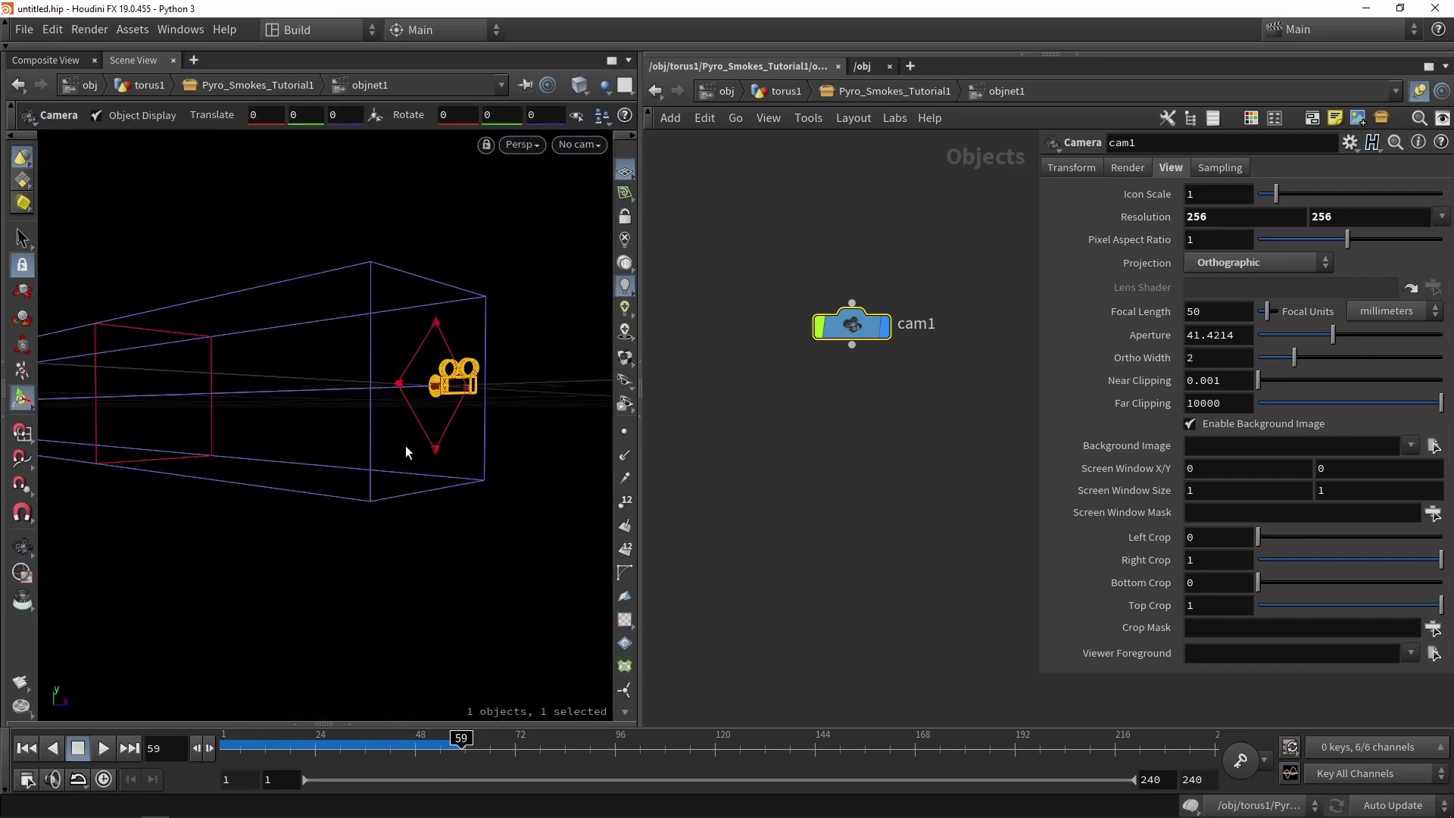
pyautogui.click(623, 171)
pyautogui.moveTo(506, 272)
pyautogui.keyDown('alt'); pyautogui.mouseDown()
pyautogui.moveTo(433, 286)
pyautogui.moveTo(482, 282)
pyautogui.mouseUp(); pyautogui.keyUp('alt')
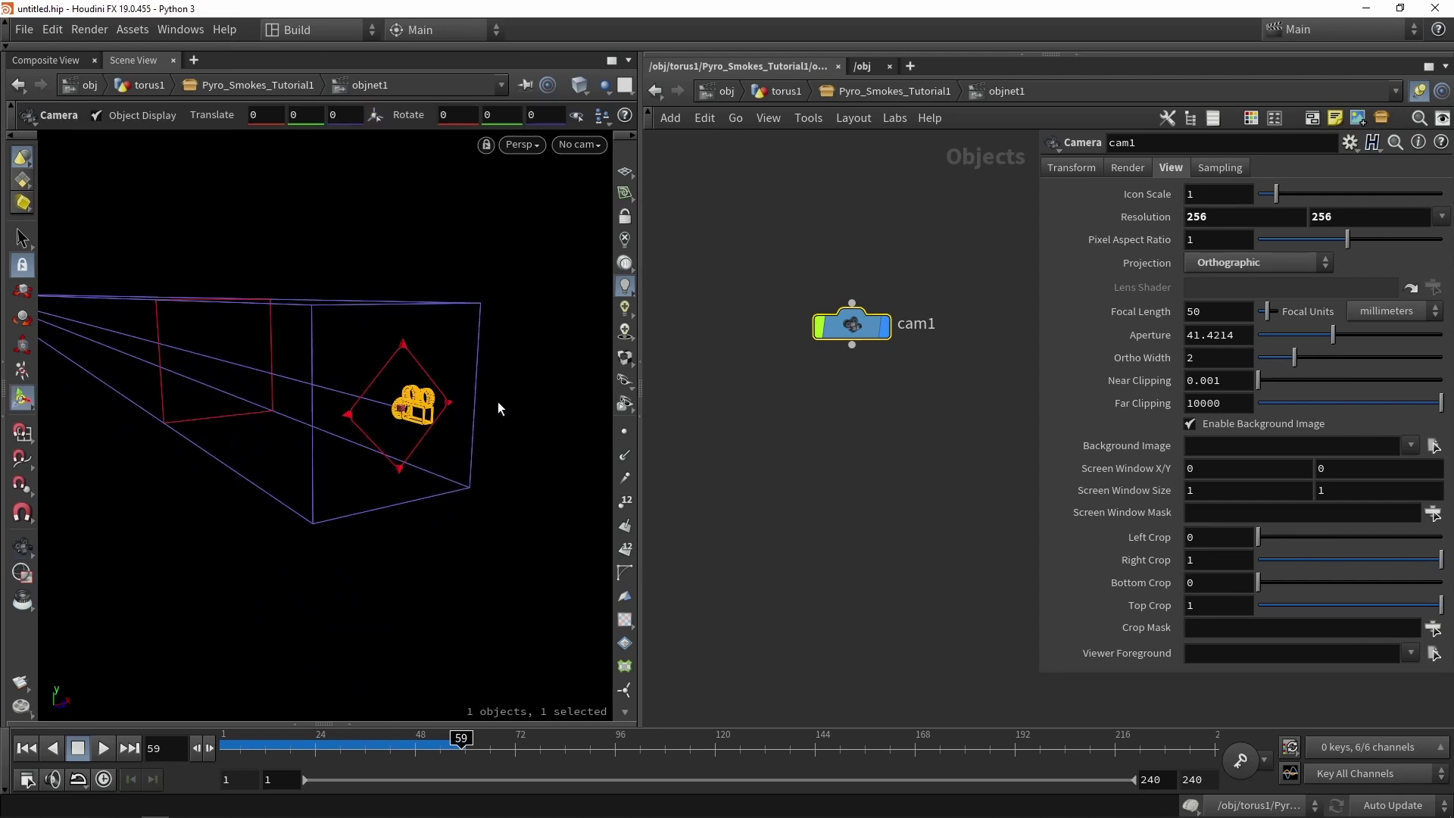
pyautogui.keyDown('alt'); pyautogui.moveTo(465, 327); pyautogui.dragTo(429, 366); pyautogui.keyUp('alt')
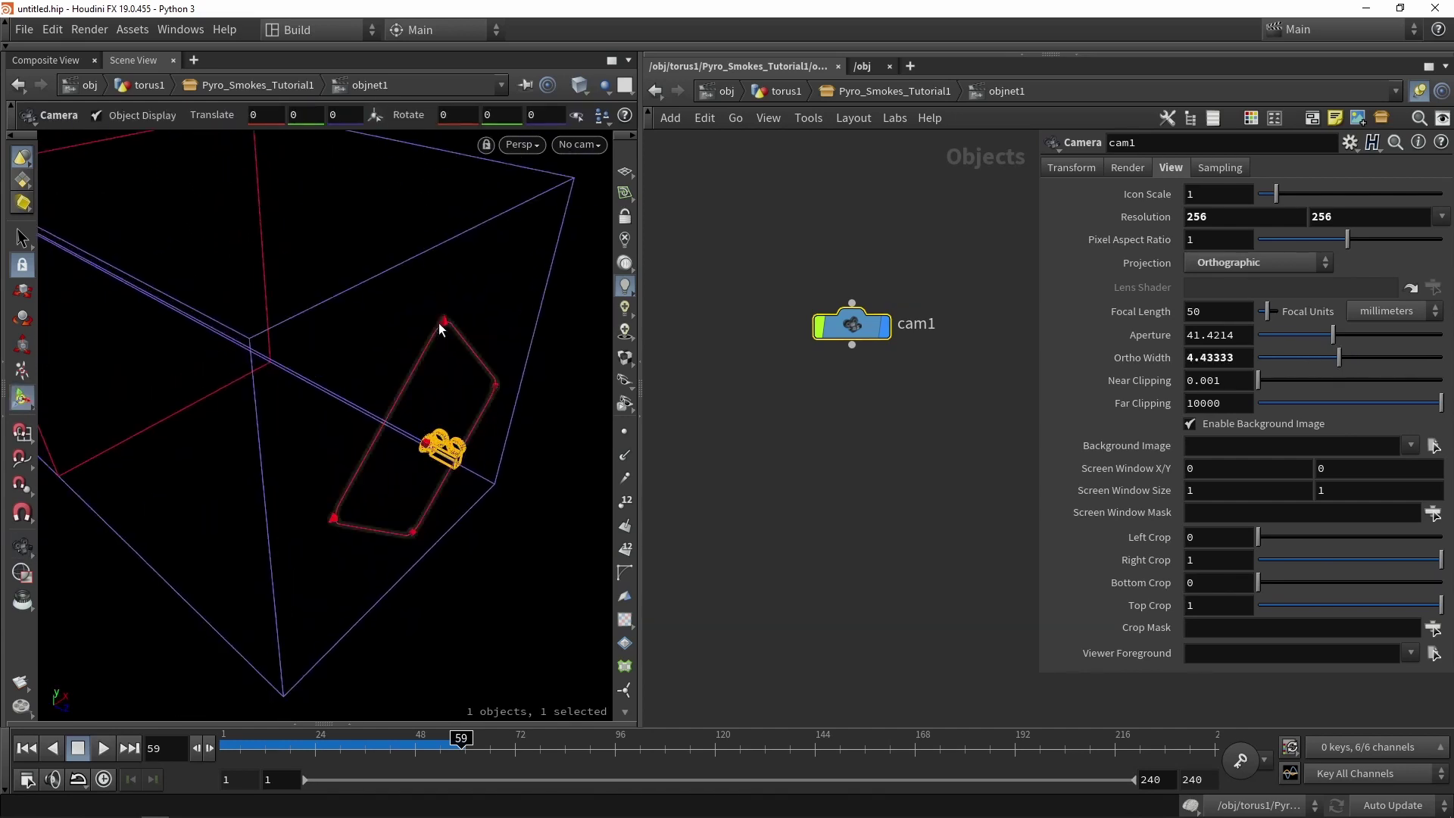
pyautogui.hotkey('ctrl', 'z')
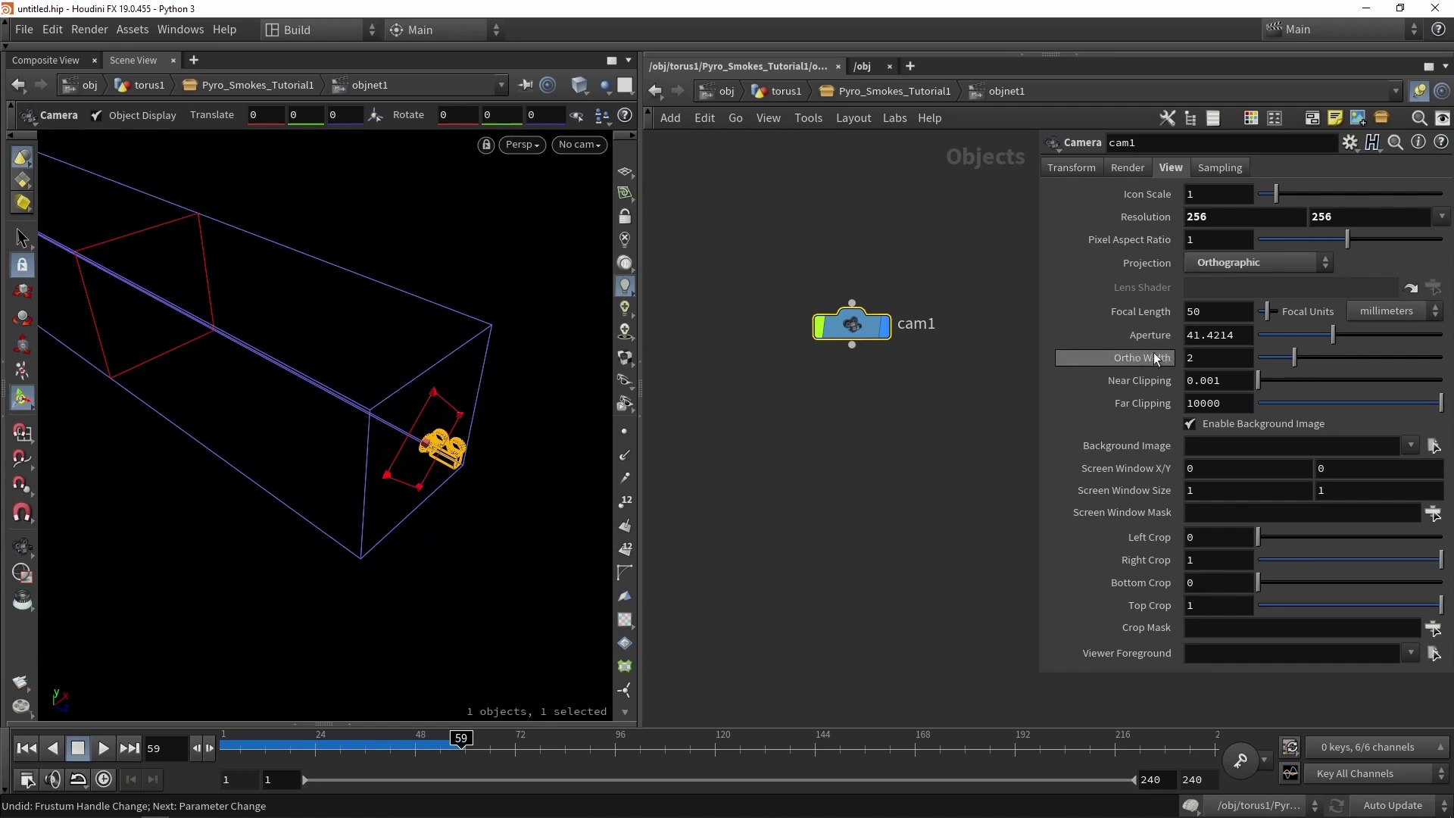
# Step: Enter the Pyro_Smokes_Tutorial1 network and frame the baked smoke in the viewport
pyautogui.click(871, 91)
pyautogui.press('Escape')
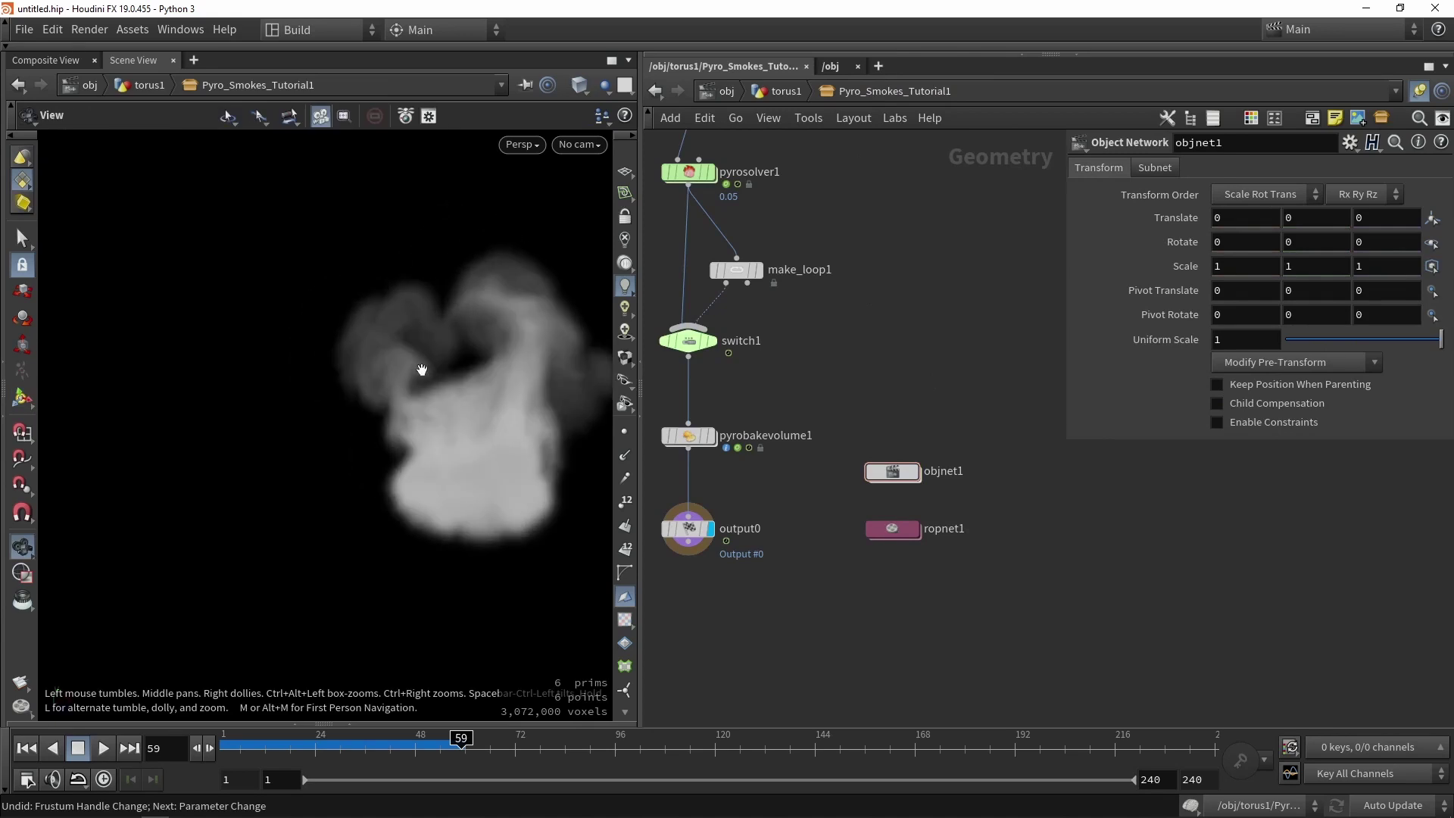
pyautogui.keyDown('alt'); pyautogui.moveTo(422, 369); pyautogui.dragTo(342, 407, button='middle'); pyautogui.keyUp('alt')
pyautogui.keyDown('alt'); pyautogui.moveTo(342, 409); pyautogui.dragTo(351, 456, button='right'); pyautogui.keyUp('alt')
pyautogui.keyDown('alt'); pyautogui.moveTo(379, 459); pyautogui.dragTo(409, 484); pyautogui.keyUp('alt')
pyautogui.moveTo(910, 389); pyautogui.dragTo(890, 411, button='middle')
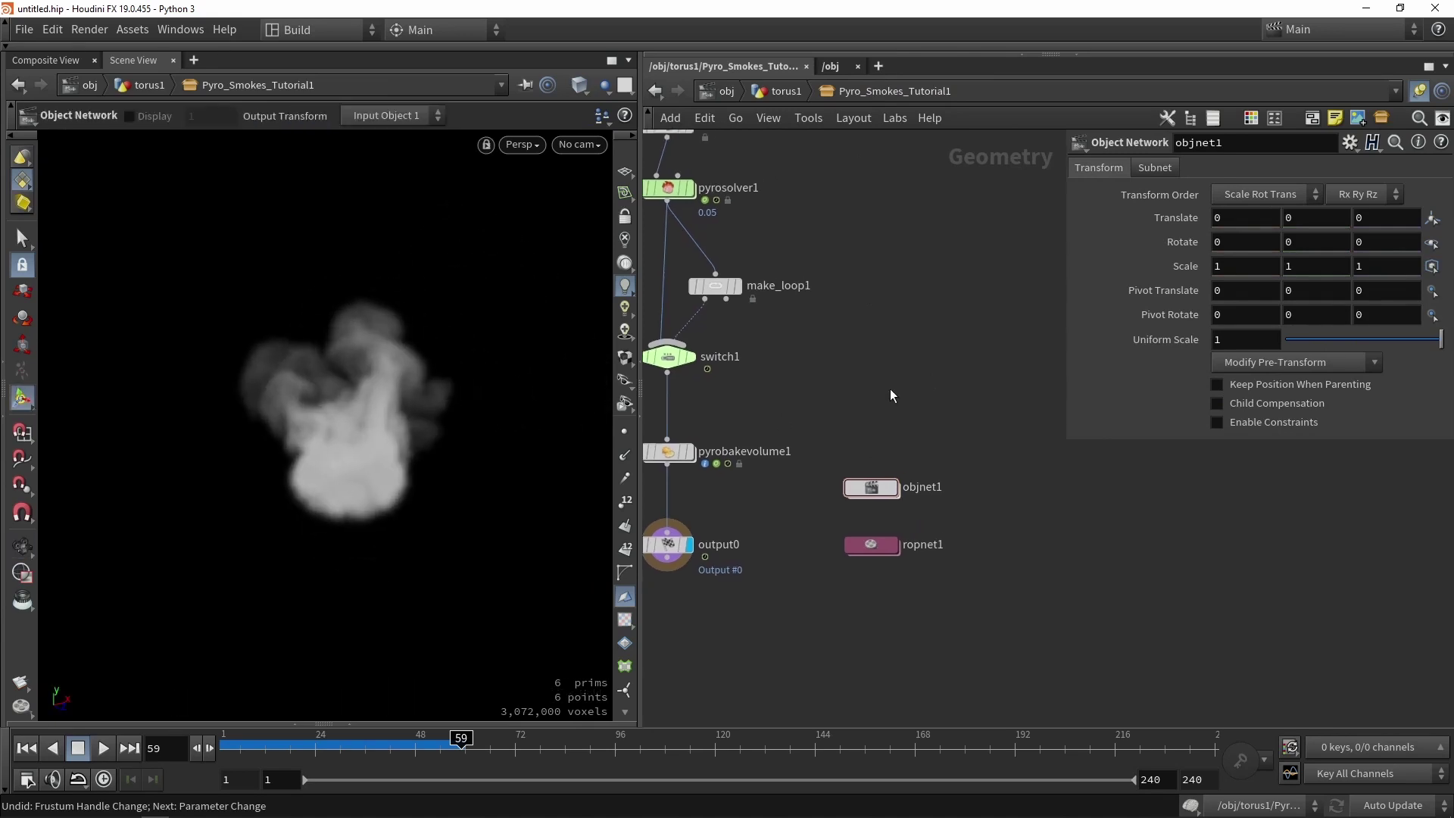
pyautogui.scroll(-1, 887, 390)
# Step: Add a grid1 Grid node below the chain and view it in wireframe
pyautogui.moveTo(872, 483); pyautogui.dragTo(871, 446)
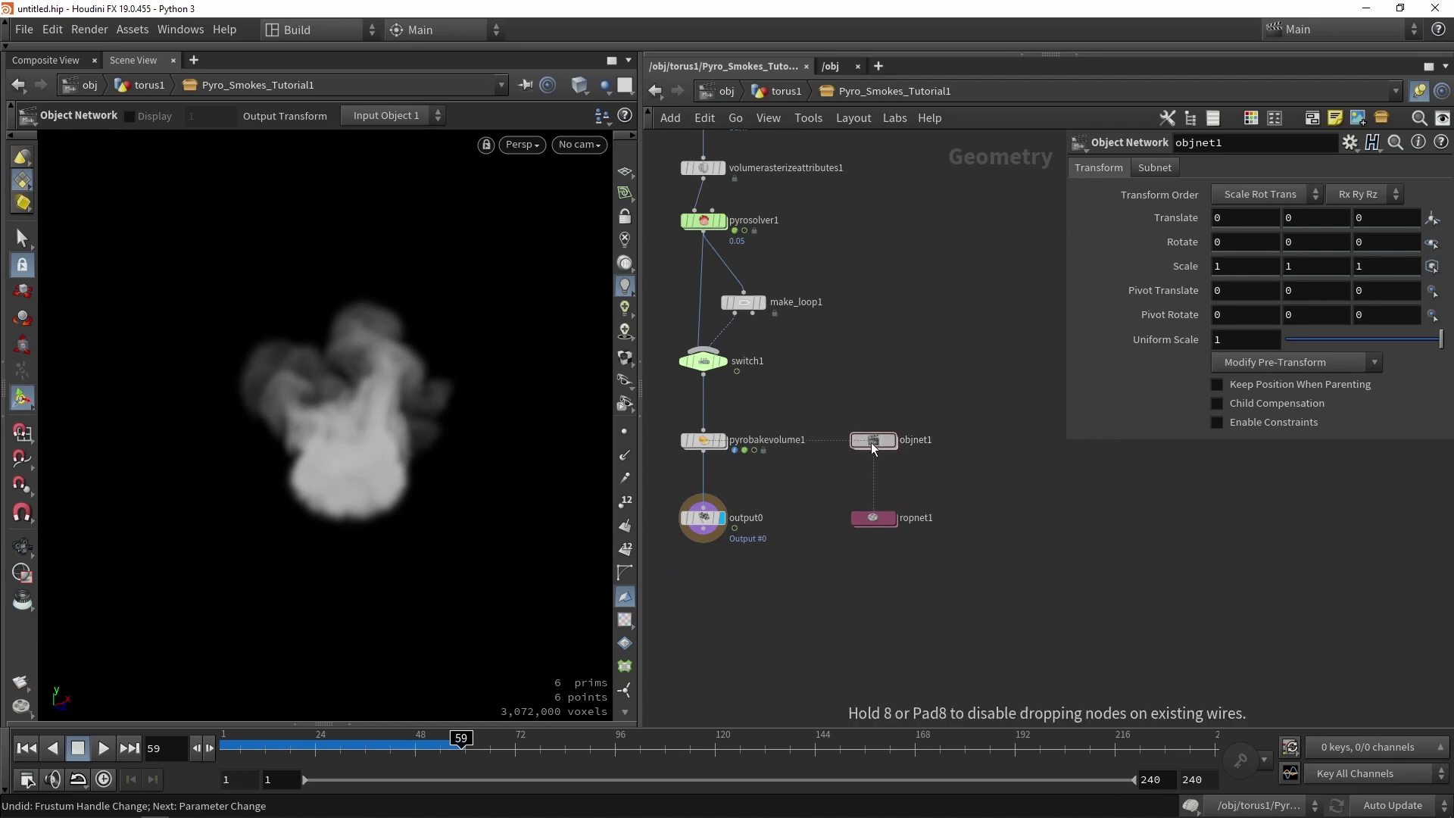
pyautogui.press('Tab')
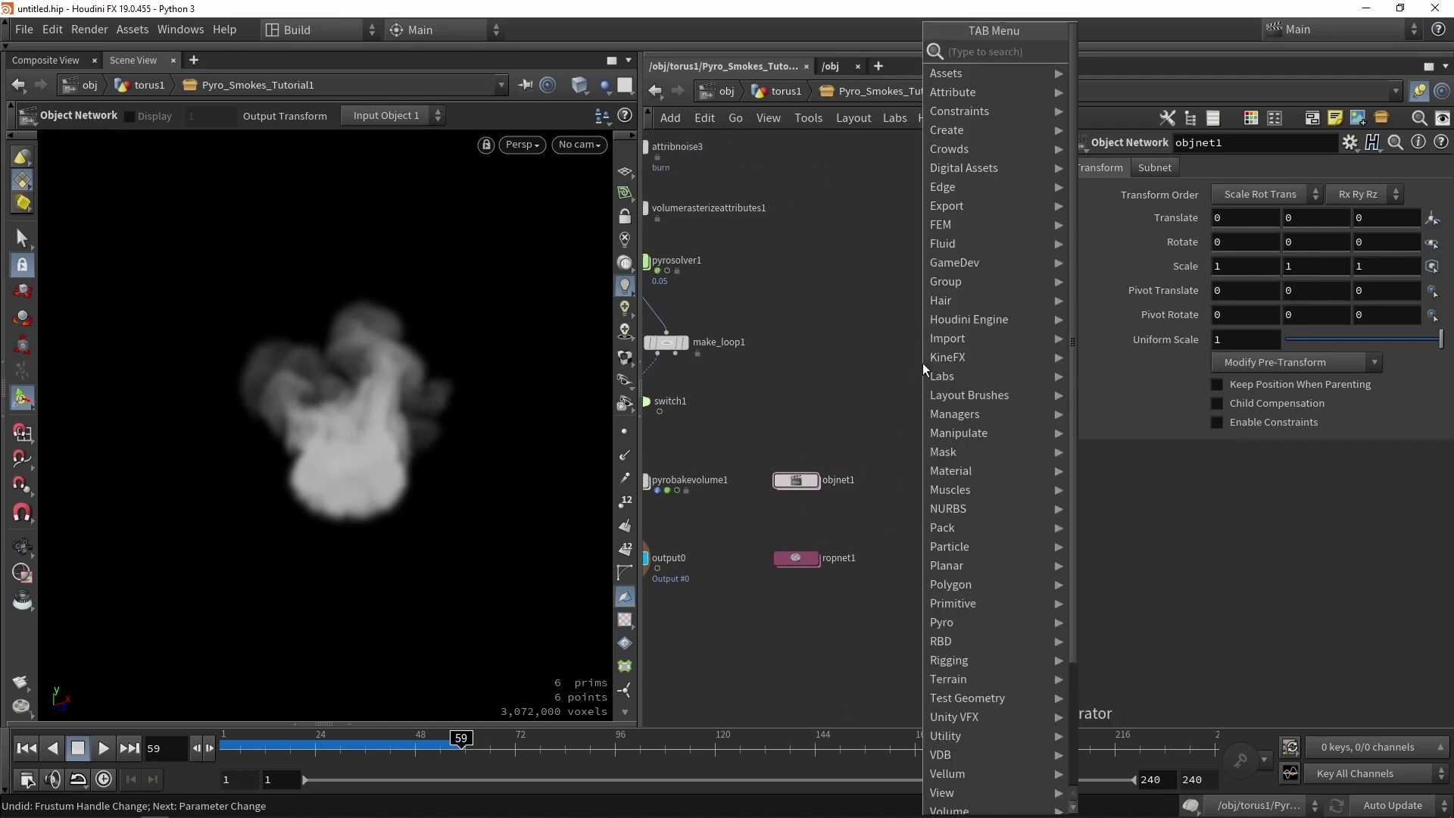
pyautogui.write('grid')
pyautogui.press('Return')
pyautogui.click(922, 362)
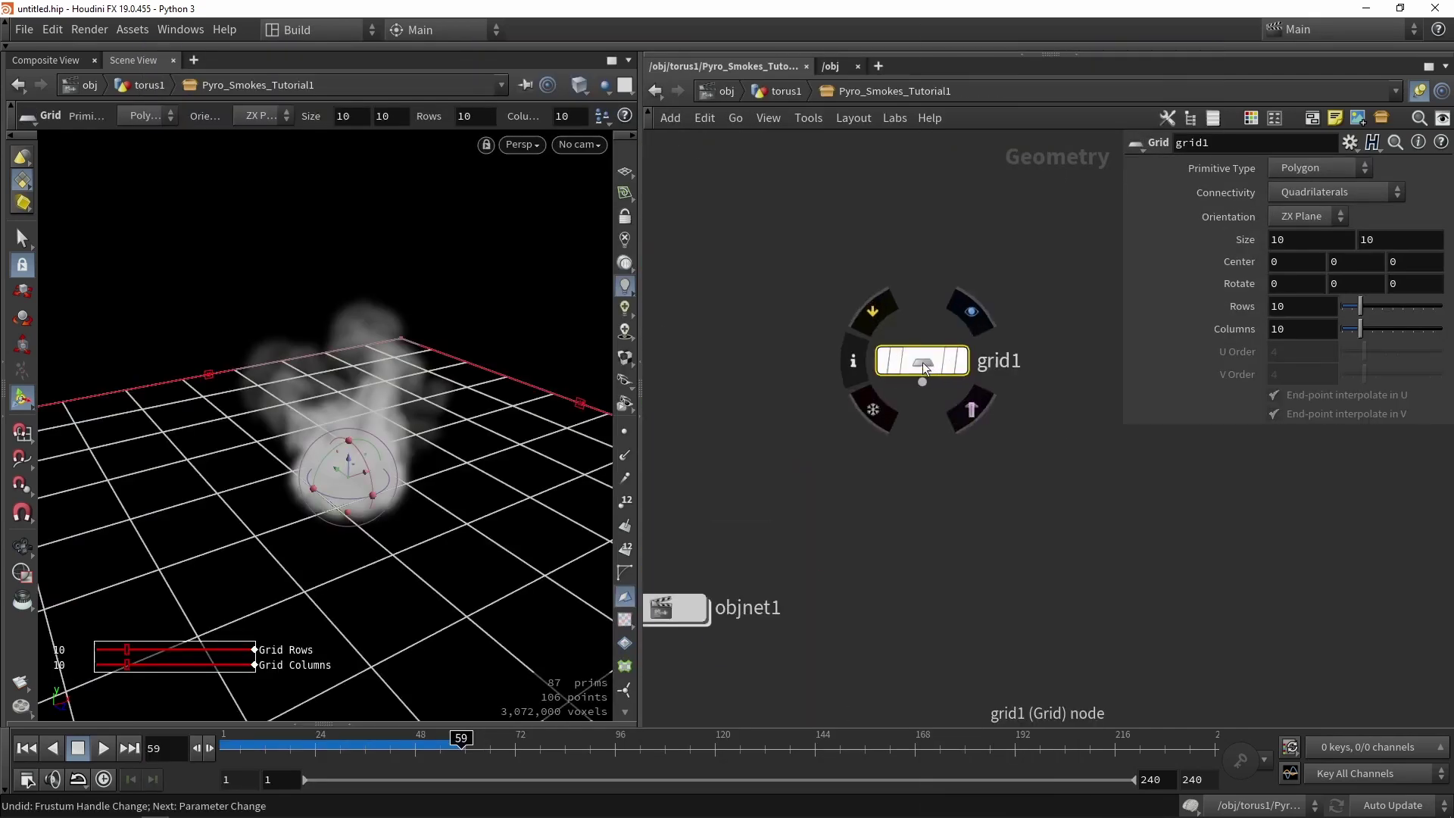
pyautogui.moveTo(903, 370); pyautogui.dragTo(919, 468)
pyautogui.scroll(-3, 431, 503)
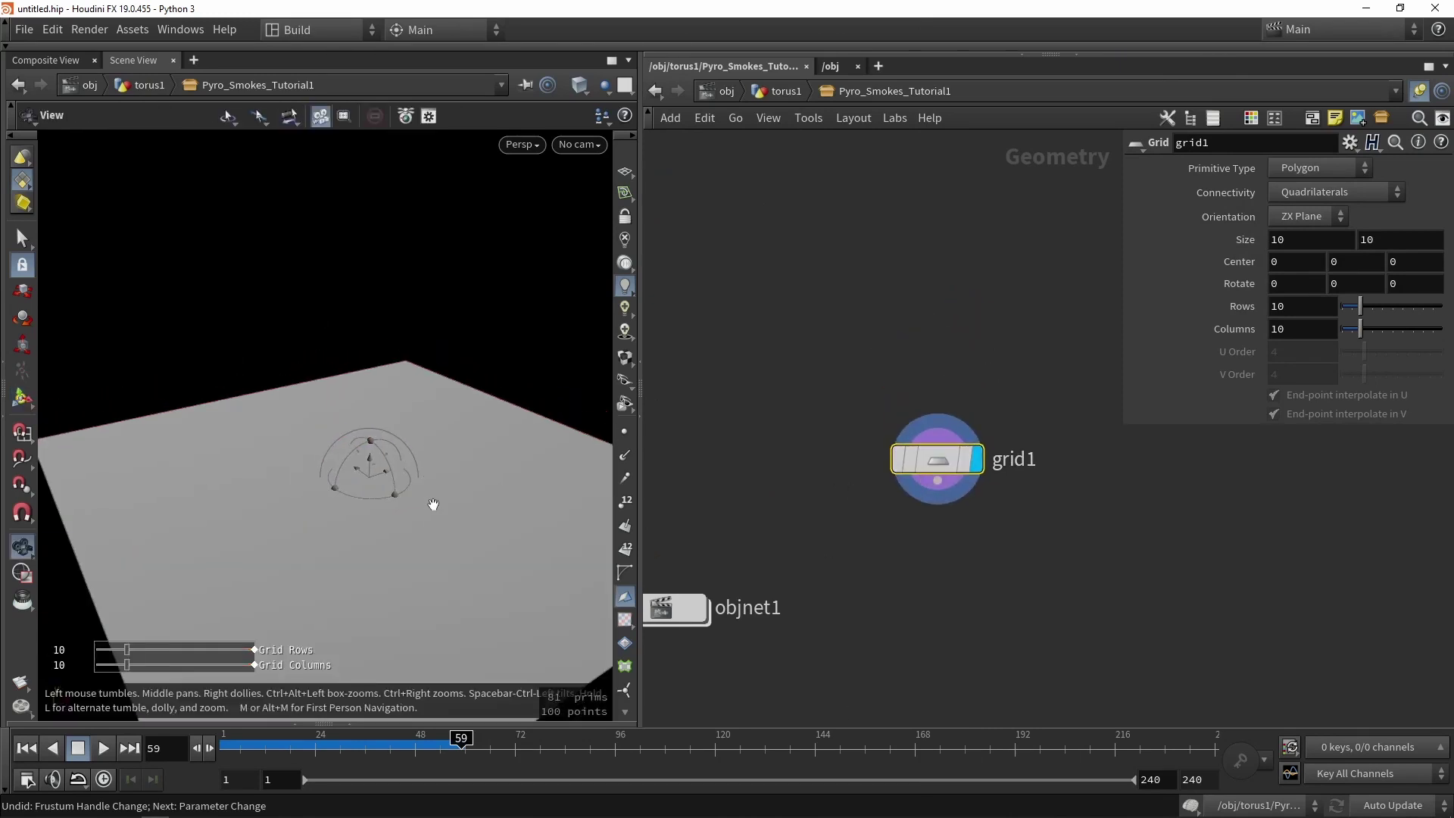
pyautogui.keyDown('alt'); pyautogui.moveTo(432, 503); pyautogui.dragTo(452, 264, button='middle'); pyautogui.keyUp('alt')
pyautogui.keyDown('alt'); pyautogui.moveTo(453, 264); pyautogui.dragTo(456, 315); pyautogui.keyUp('alt')
pyautogui.hotkey('shift', 'w')
pyautogui.hotkey('space', 'h')
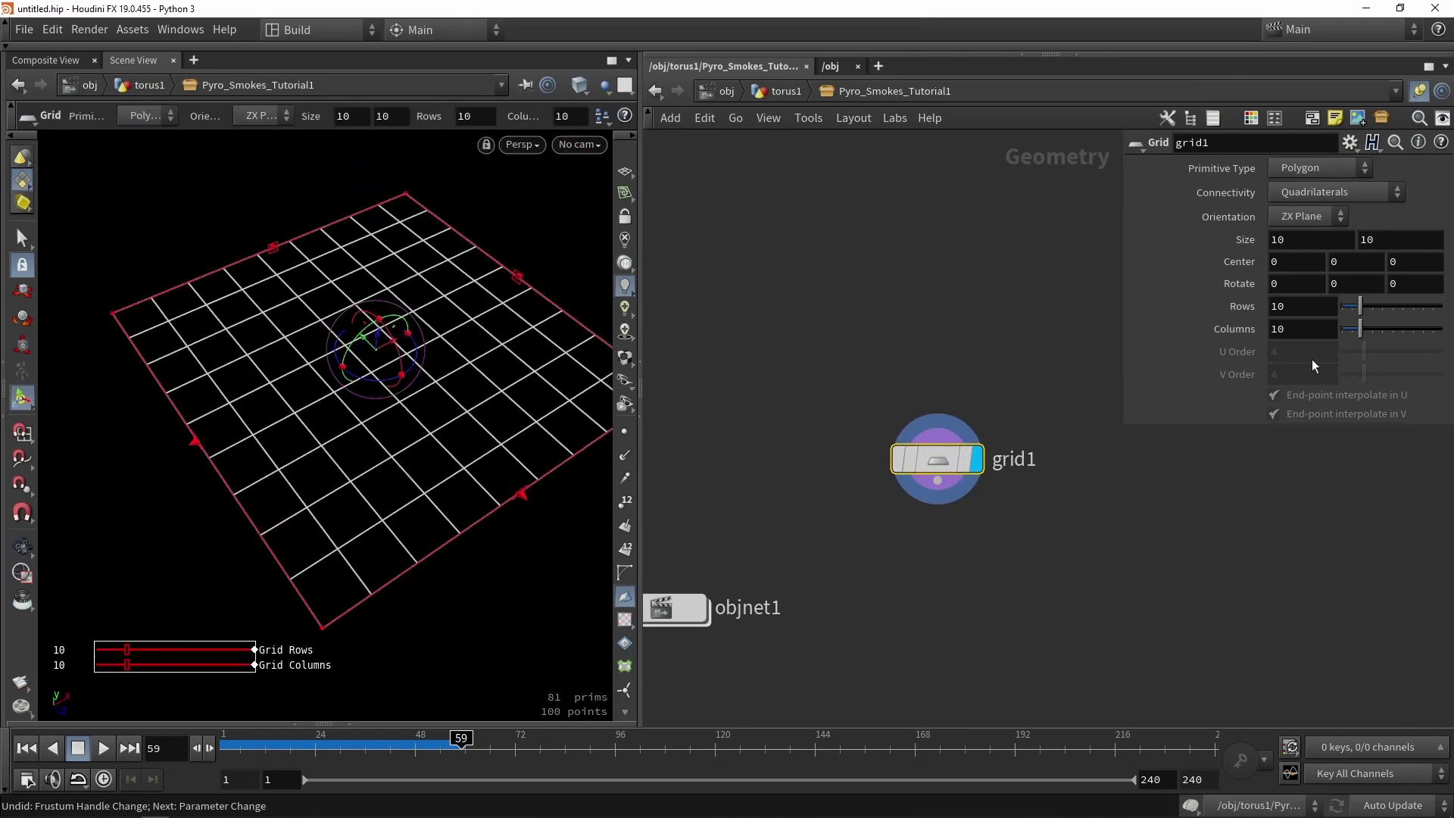
# Step: Give grid1 2 rows, 2 columns and a size of 3 by 3
pyautogui.write('2')
pyautogui.moveTo(1297, 305); pyautogui.dragTo(1123, 334)
pyautogui.write('2')
pyautogui.click(786, 357)
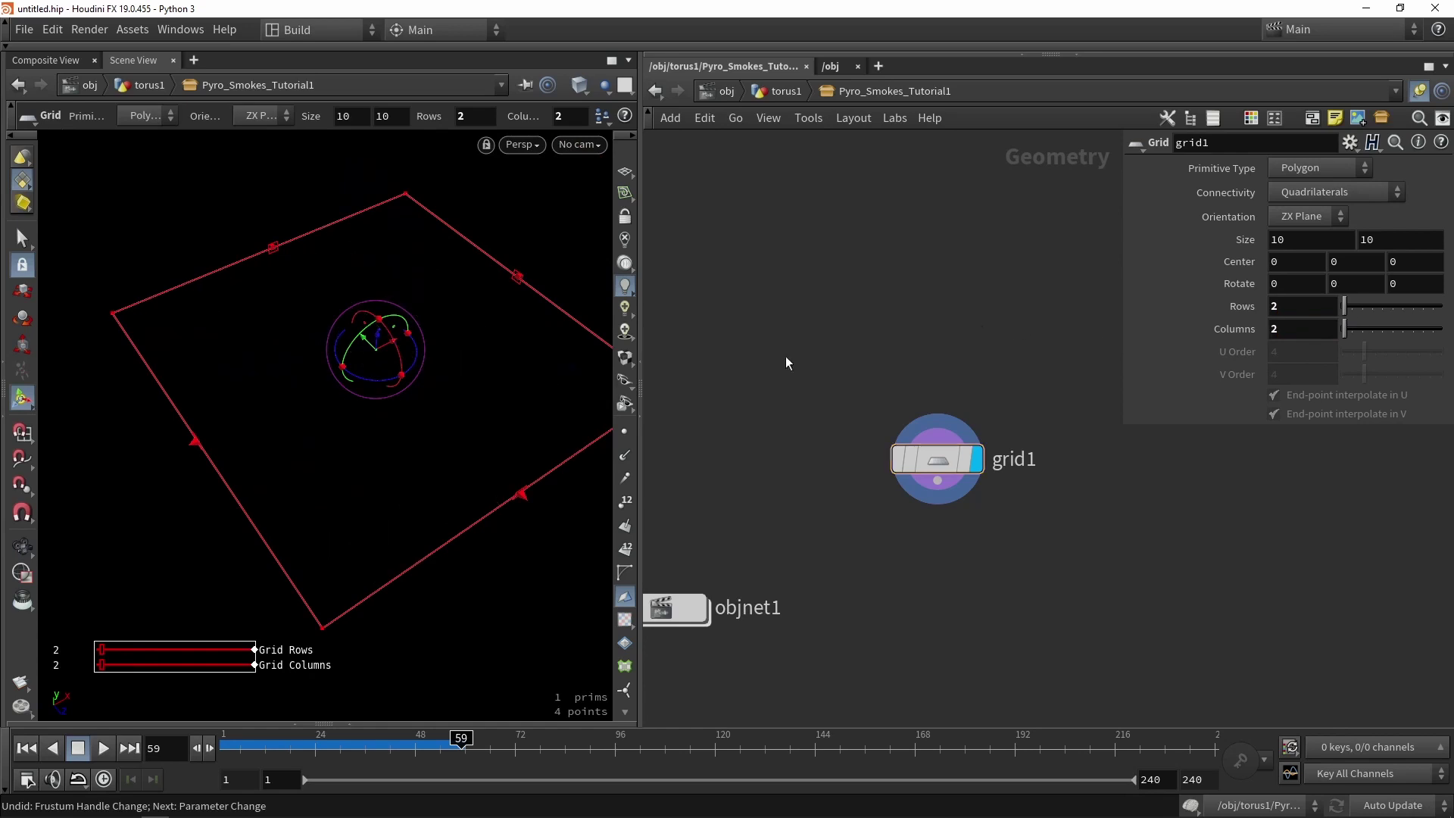
pyautogui.doubleClick(1305, 241)
pyautogui.write('3')
pyautogui.press('Tab')
pyautogui.write('3')
pyautogui.press('Return')
# Step: Display pyrobakevolume1, template grid1 beneath the smoke, and select grid1
pyautogui.moveTo(757, 495); pyautogui.dragTo(881, 313, button='middle')
pyautogui.scroll(-2, 995, 309)
pyautogui.click(711, 389)
pyautogui.press('h')
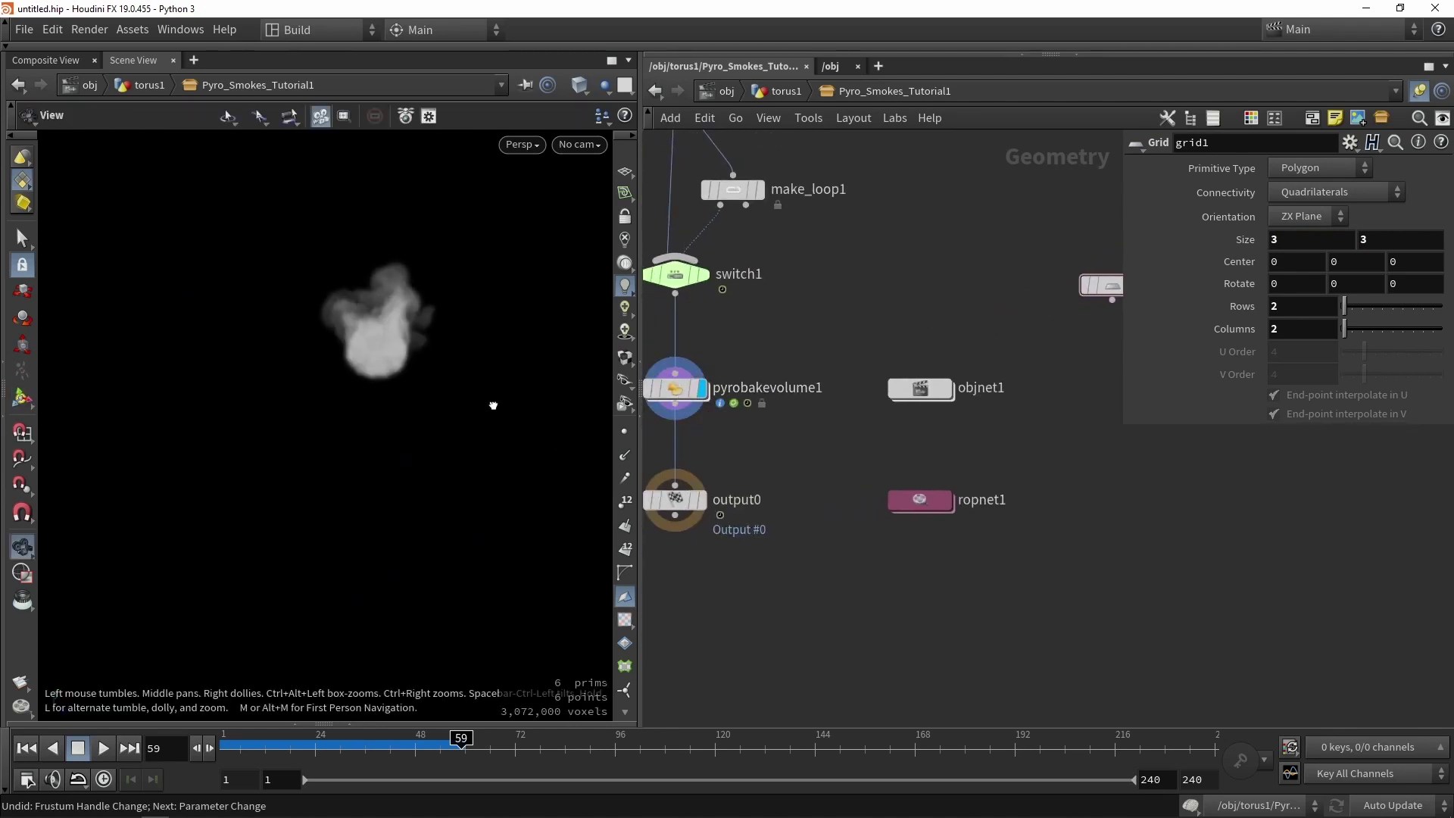
pyautogui.moveTo(988, 311); pyautogui.dragTo(910, 338, button='middle')
pyautogui.click(1054, 312)
pyautogui.keyDown('alt'); pyautogui.moveTo(546, 352); pyautogui.dragTo(485, 353); pyautogui.keyUp('alt')
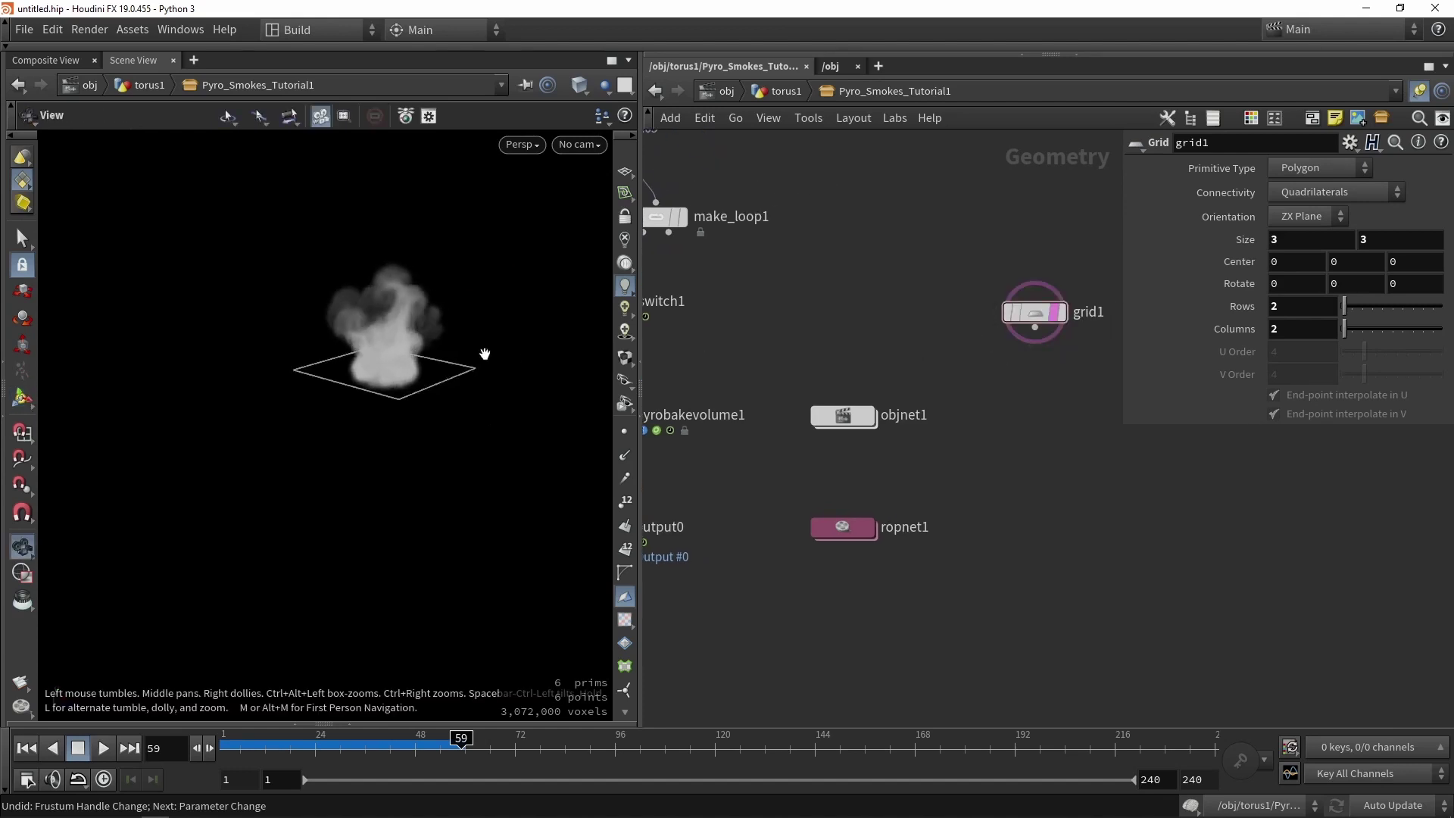
pyautogui.scroll(3, 377, 376)
pyautogui.click(25, 397)
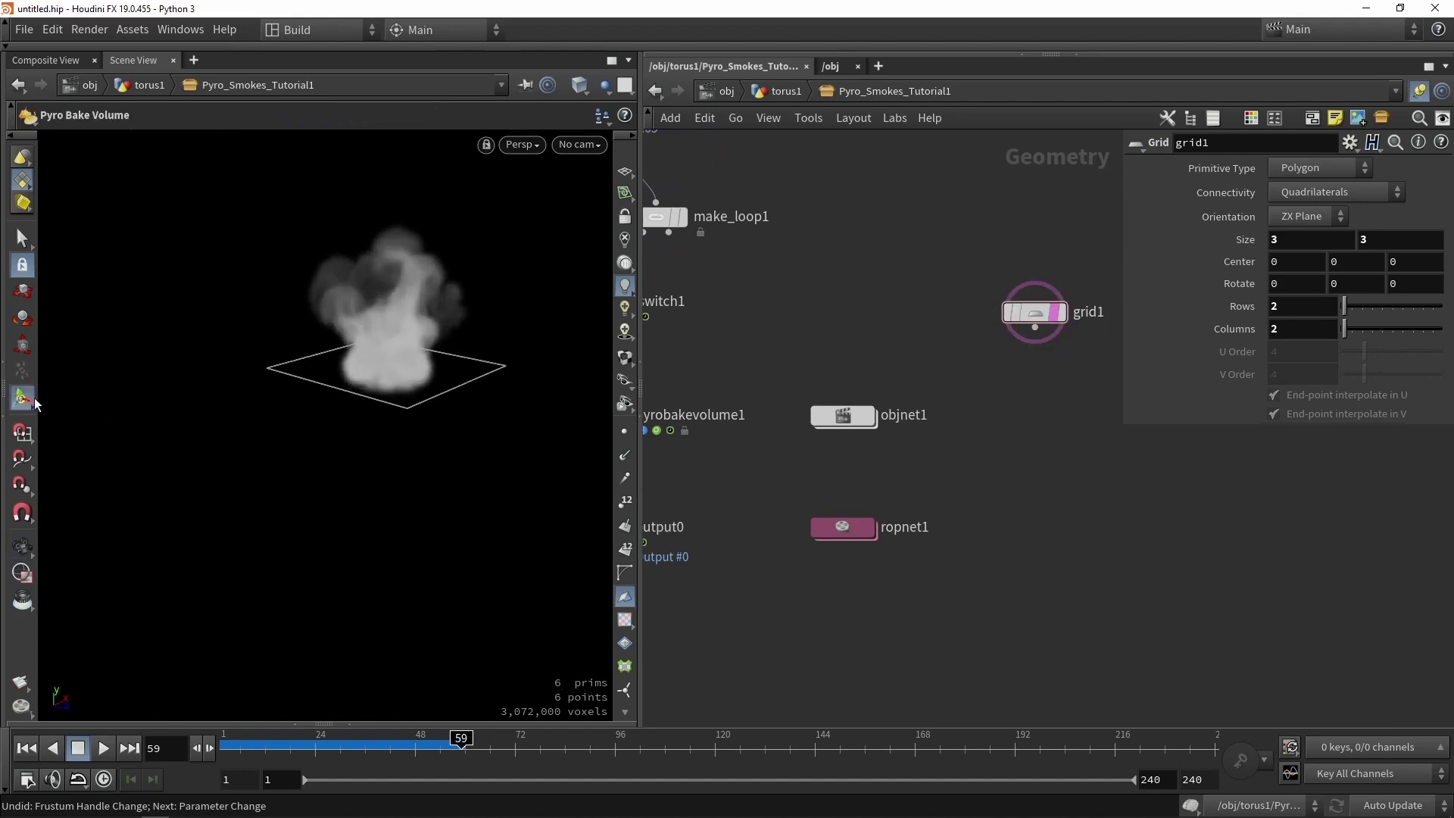
pyautogui.click(1035, 312)
# Step: Rotate grid1 90° in X and wire it into a new matchsize1 node
pyautogui.moveTo(405, 339); pyautogui.dragTo(429, 407)
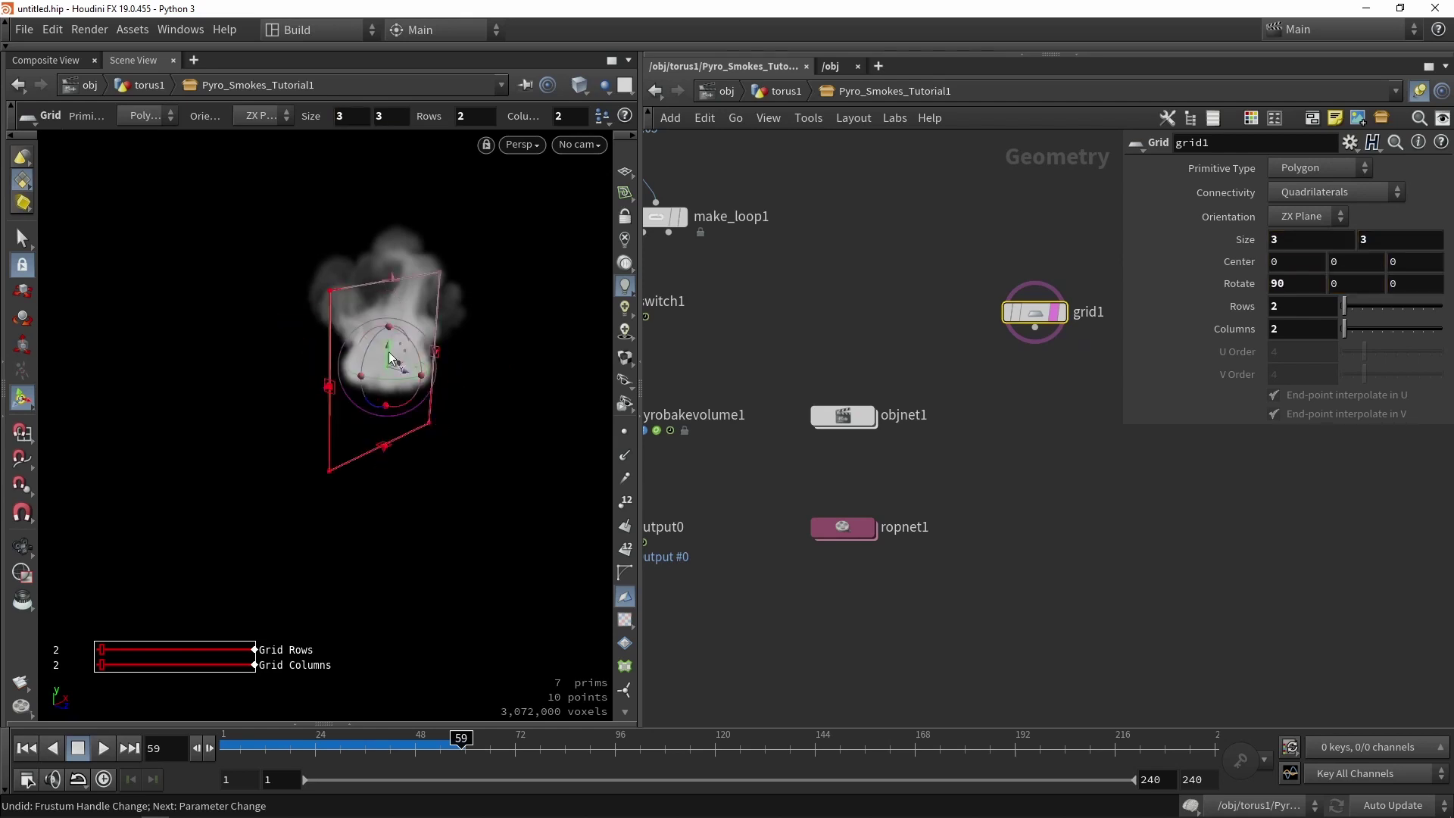
pyautogui.press('Tab')
pyautogui.write('match')
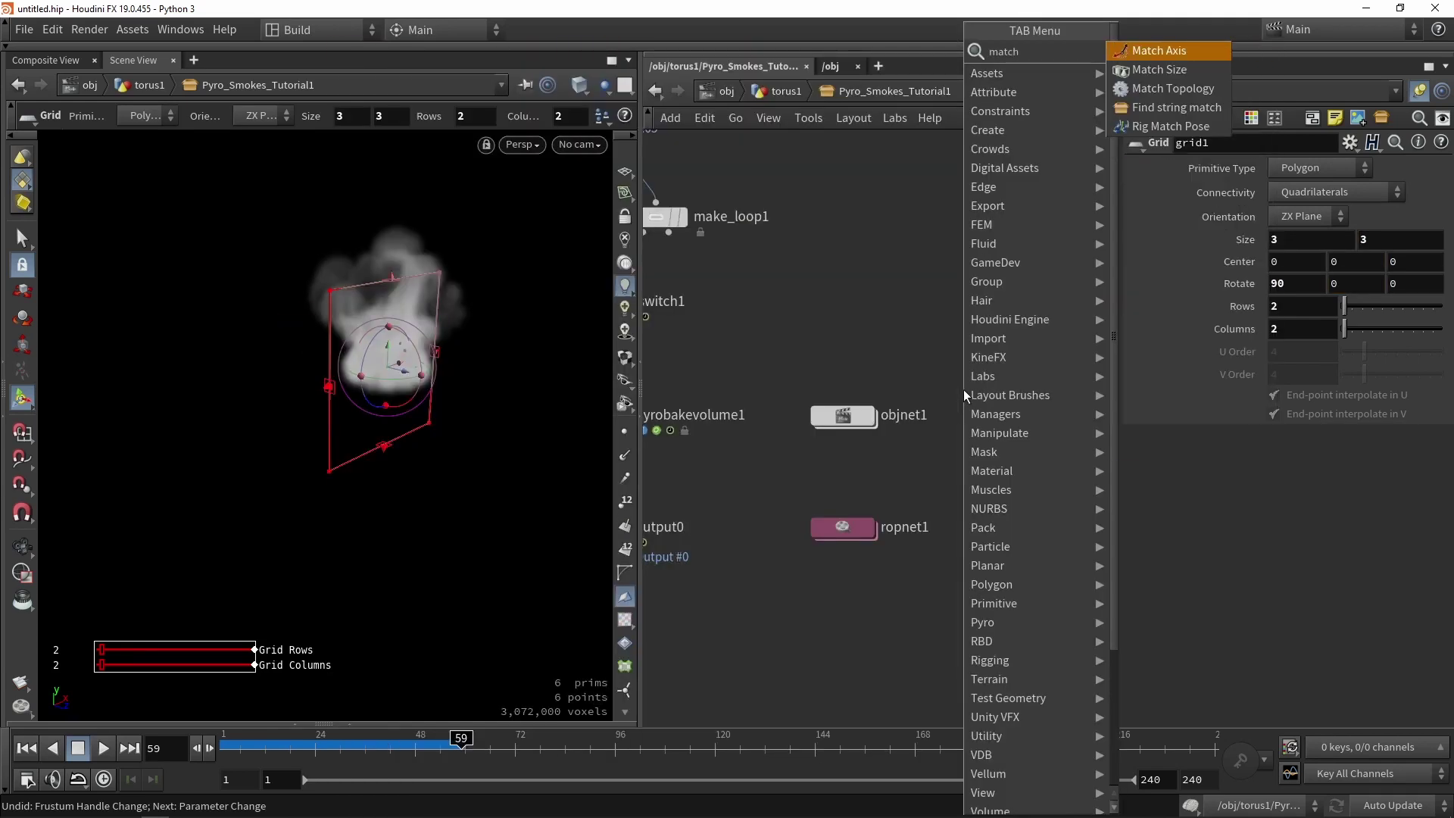
pyautogui.click(1136, 70)
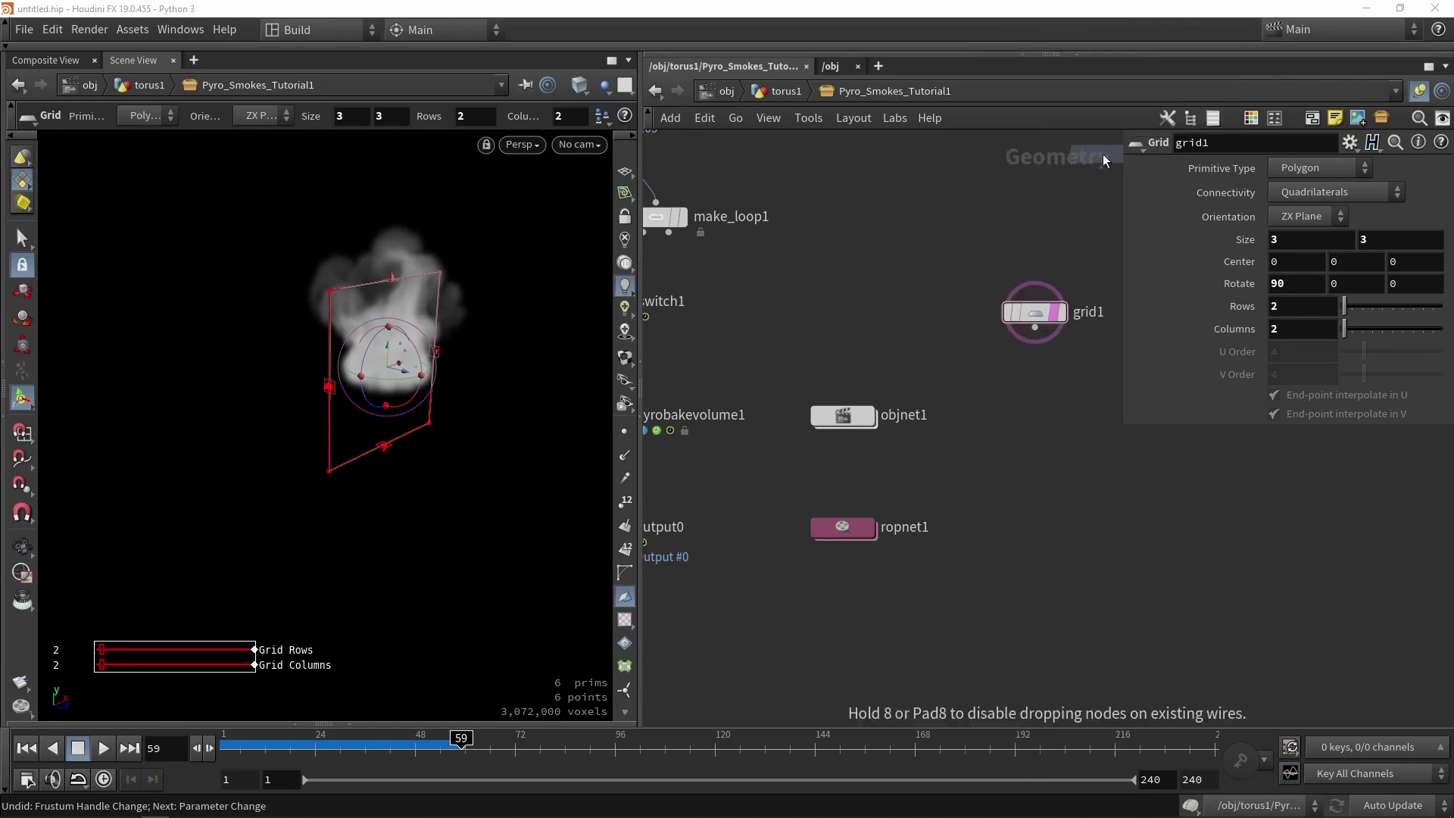
pyautogui.click(1017, 403)
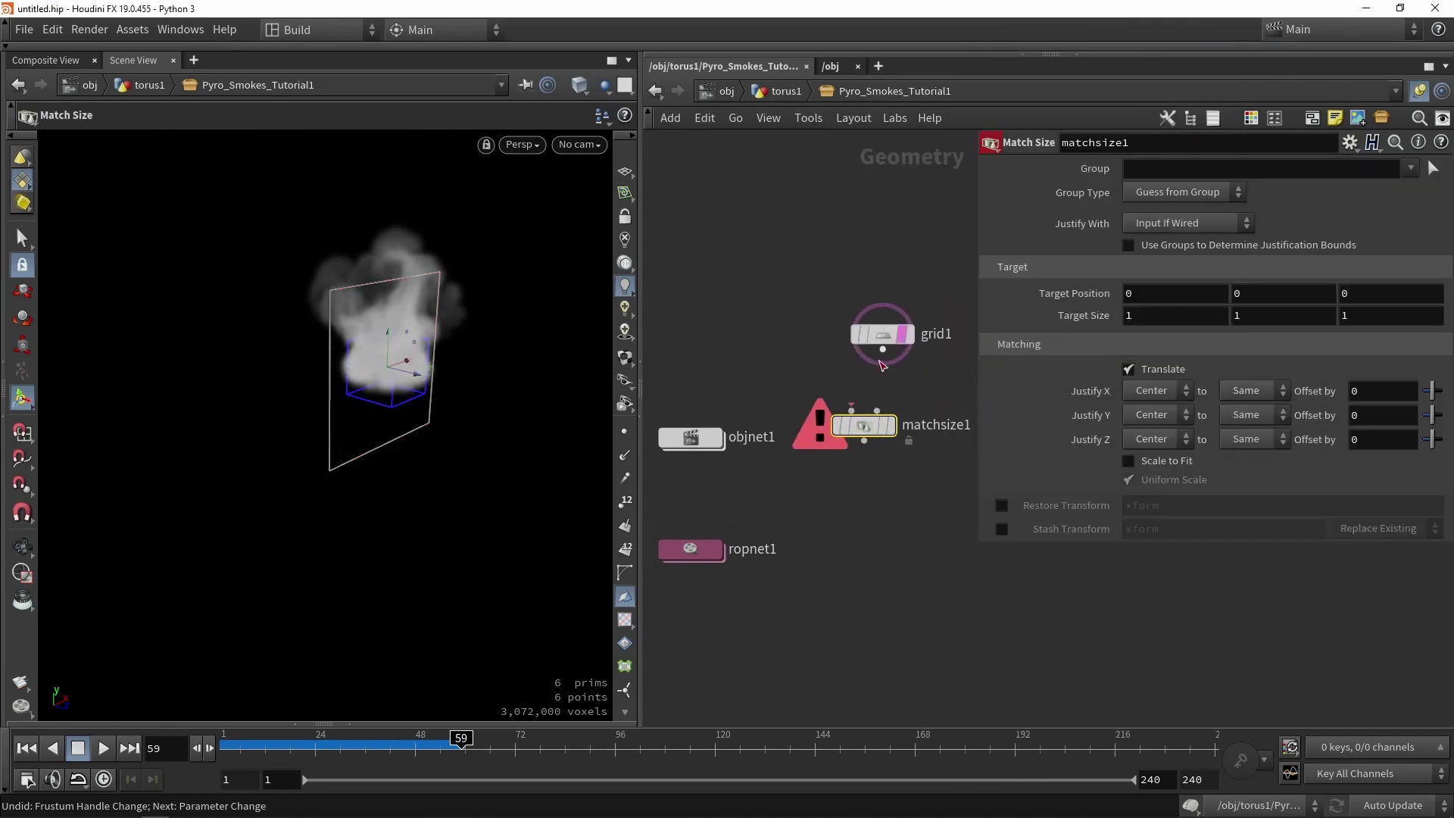
pyautogui.moveTo(882, 359); pyautogui.dragTo(887, 411)
pyautogui.click(891, 426)
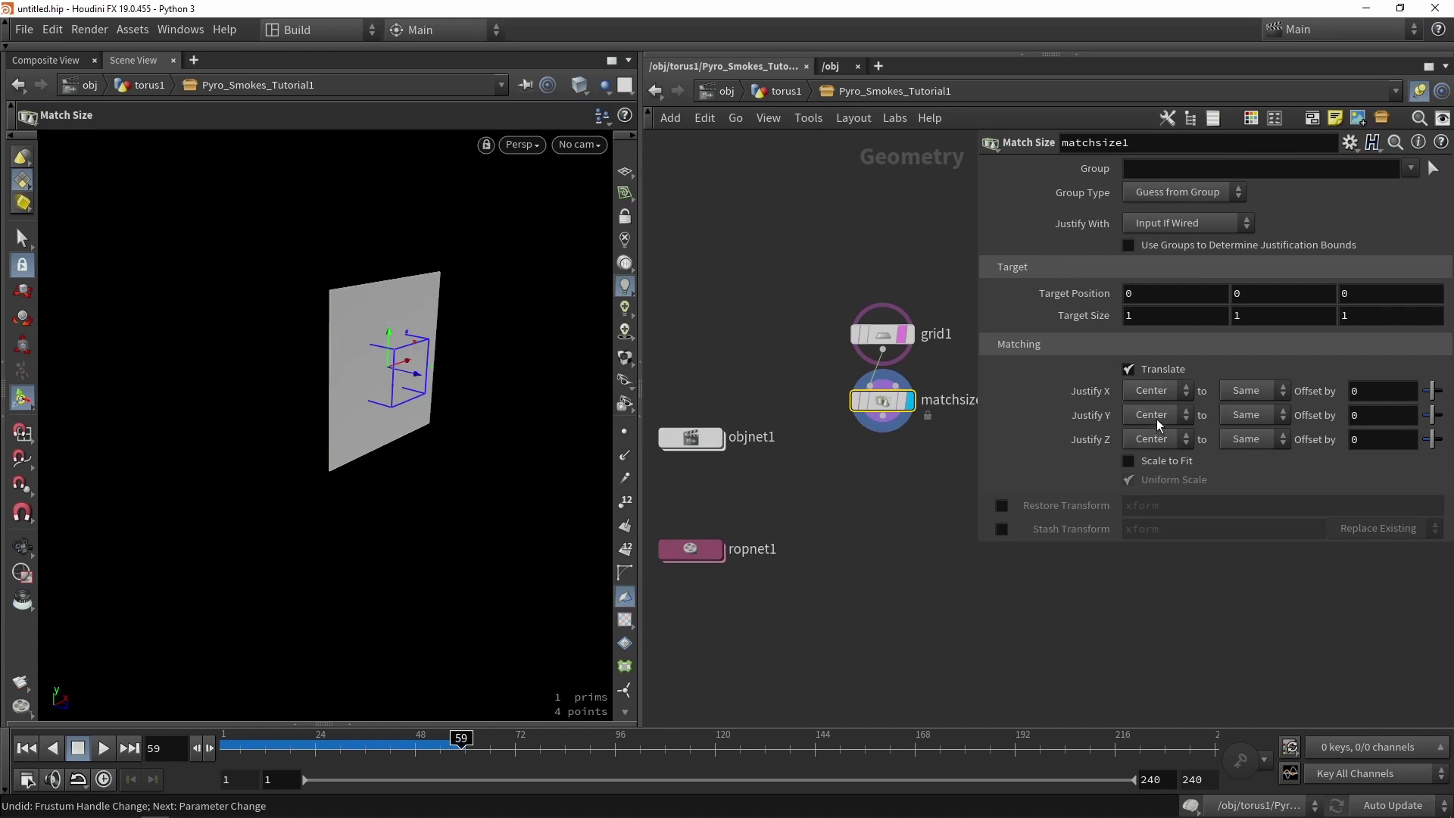
# Step: Set matchsize1's Justify Y to Min, template it, and redisplay the pyrobakevolume1 smoke
pyautogui.click(1157, 420)
pyautogui.click(1156, 454)
pyautogui.scroll(-3, 854, 418)
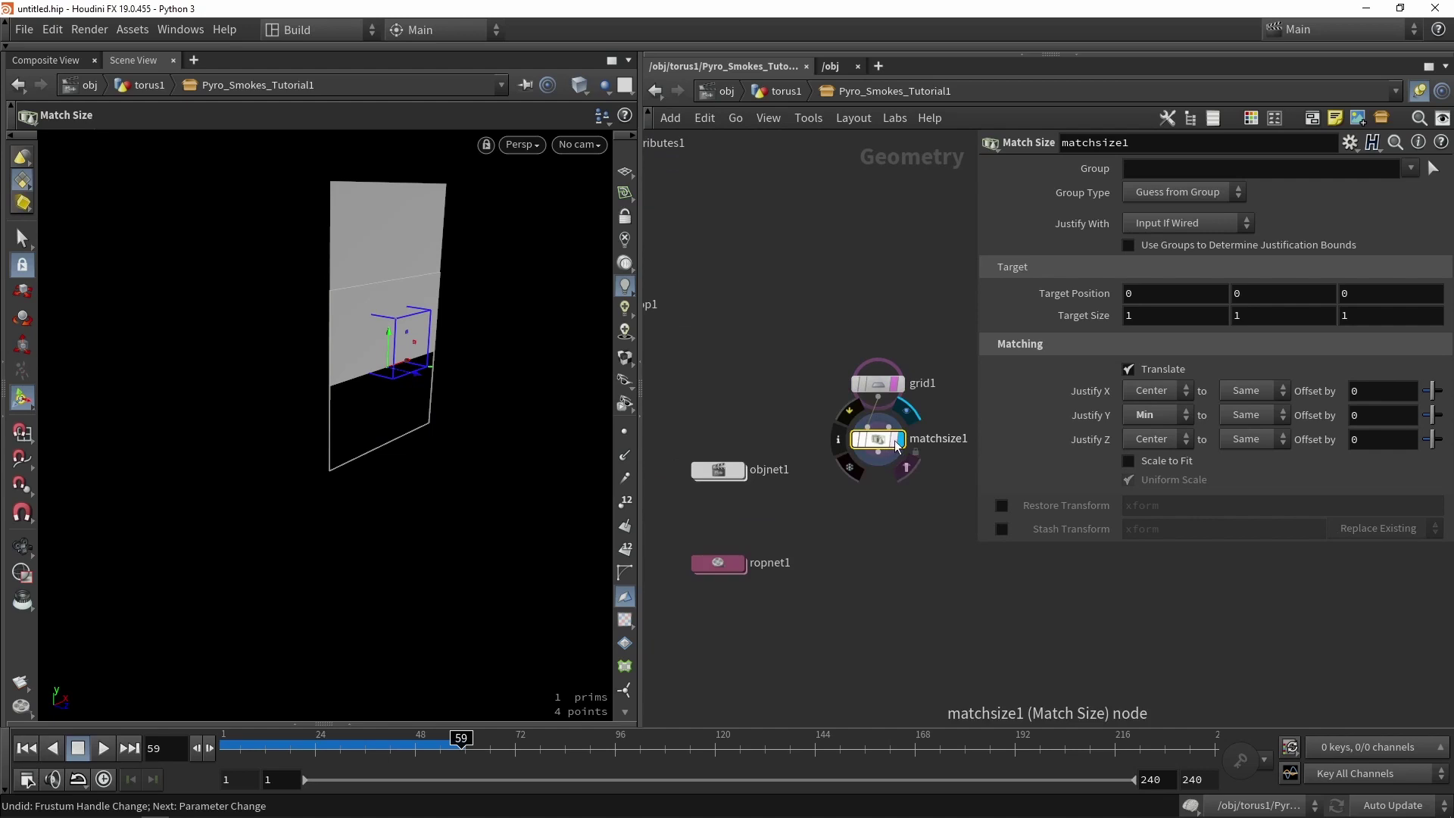
pyautogui.click(906, 467)
pyautogui.scroll(-5, 896, 442)
pyautogui.scroll(3, 757, 455)
pyautogui.click(753, 450)
pyautogui.click(746, 452)
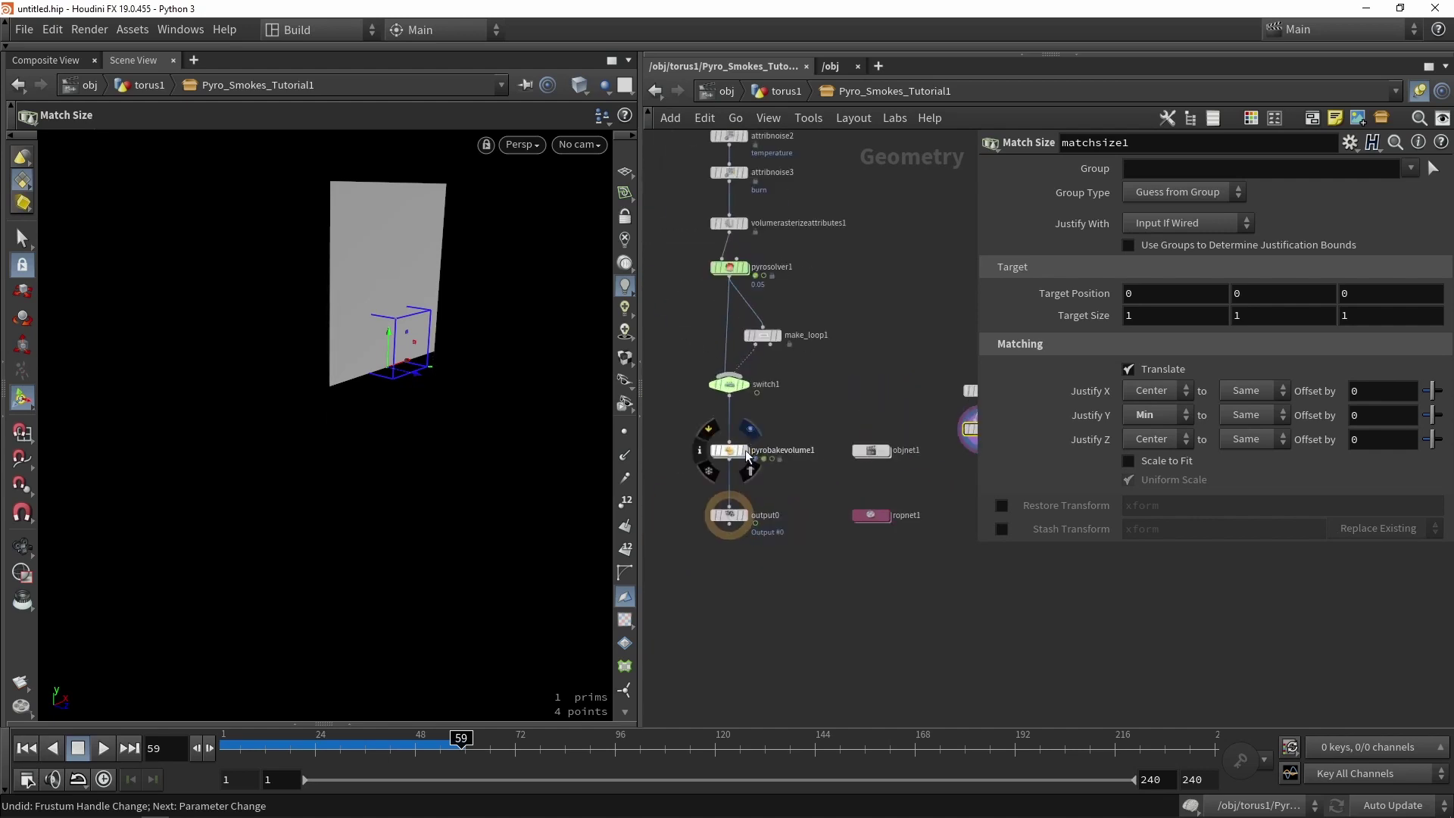
# Step: Check the smoke and upright grid from top and front views, then go up to torus1
pyautogui.keyDown('alt'); pyautogui.moveTo(402, 439); pyautogui.dragTo(361, 320); pyautogui.keyUp('alt')
pyautogui.scroll(3, 348, 280)
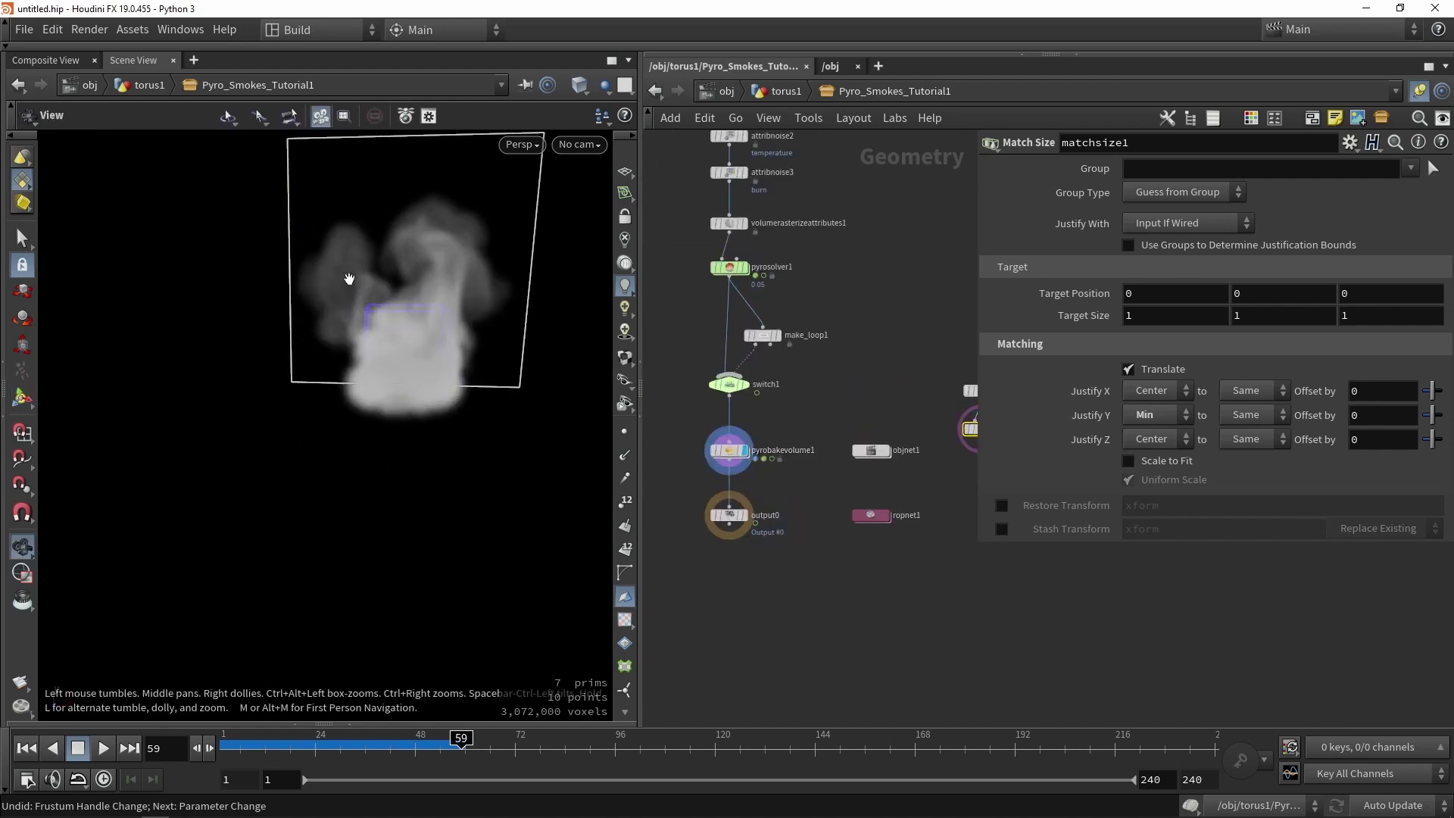
pyautogui.hotkey('space', '2')
pyautogui.hotkey('space', '3')
pyautogui.scroll(-5, 391, 296)
pyautogui.moveTo(433, 258); pyautogui.dragTo(428, 416, button='middle')
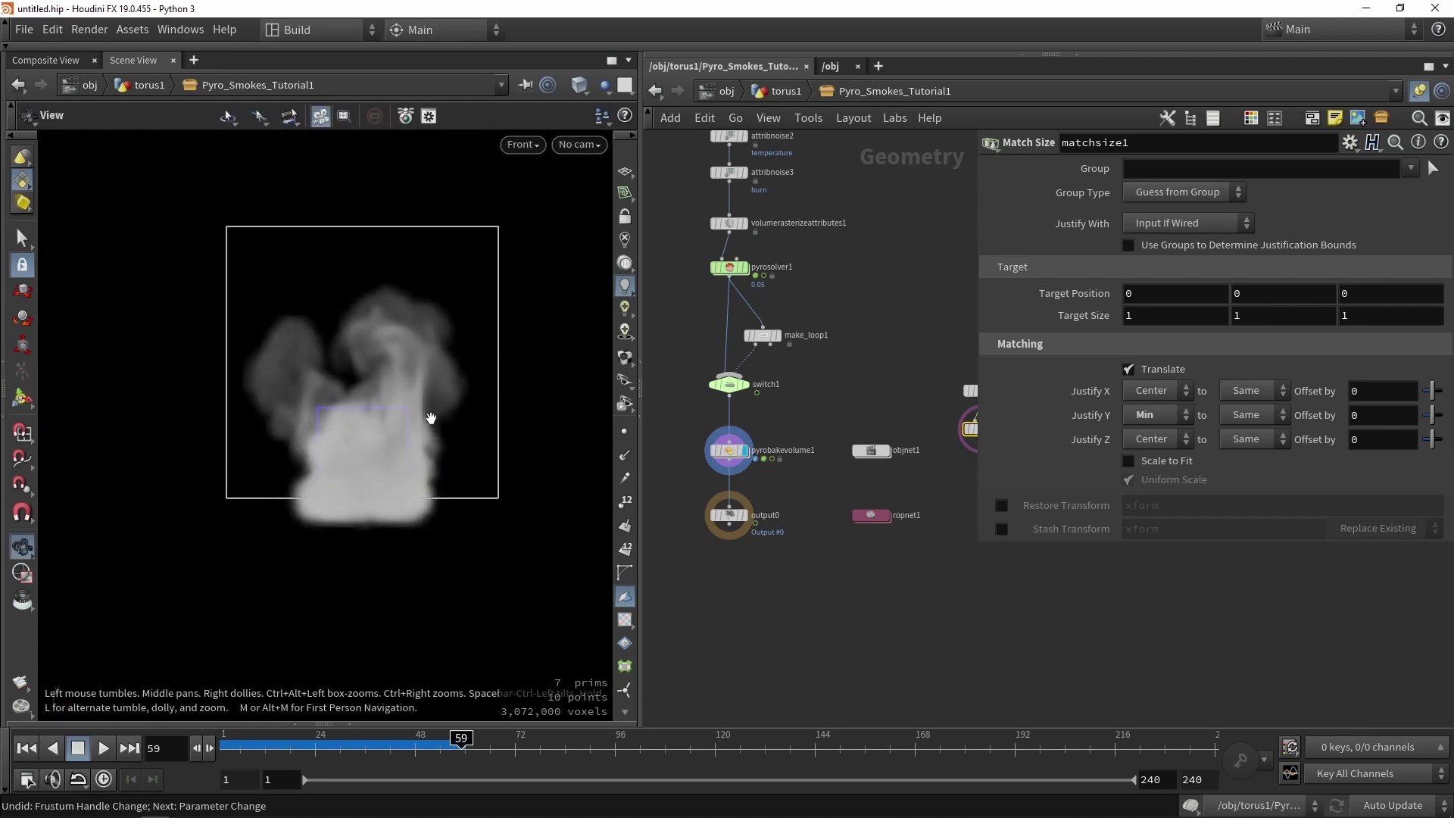
pyautogui.scroll(-2, 429, 416)
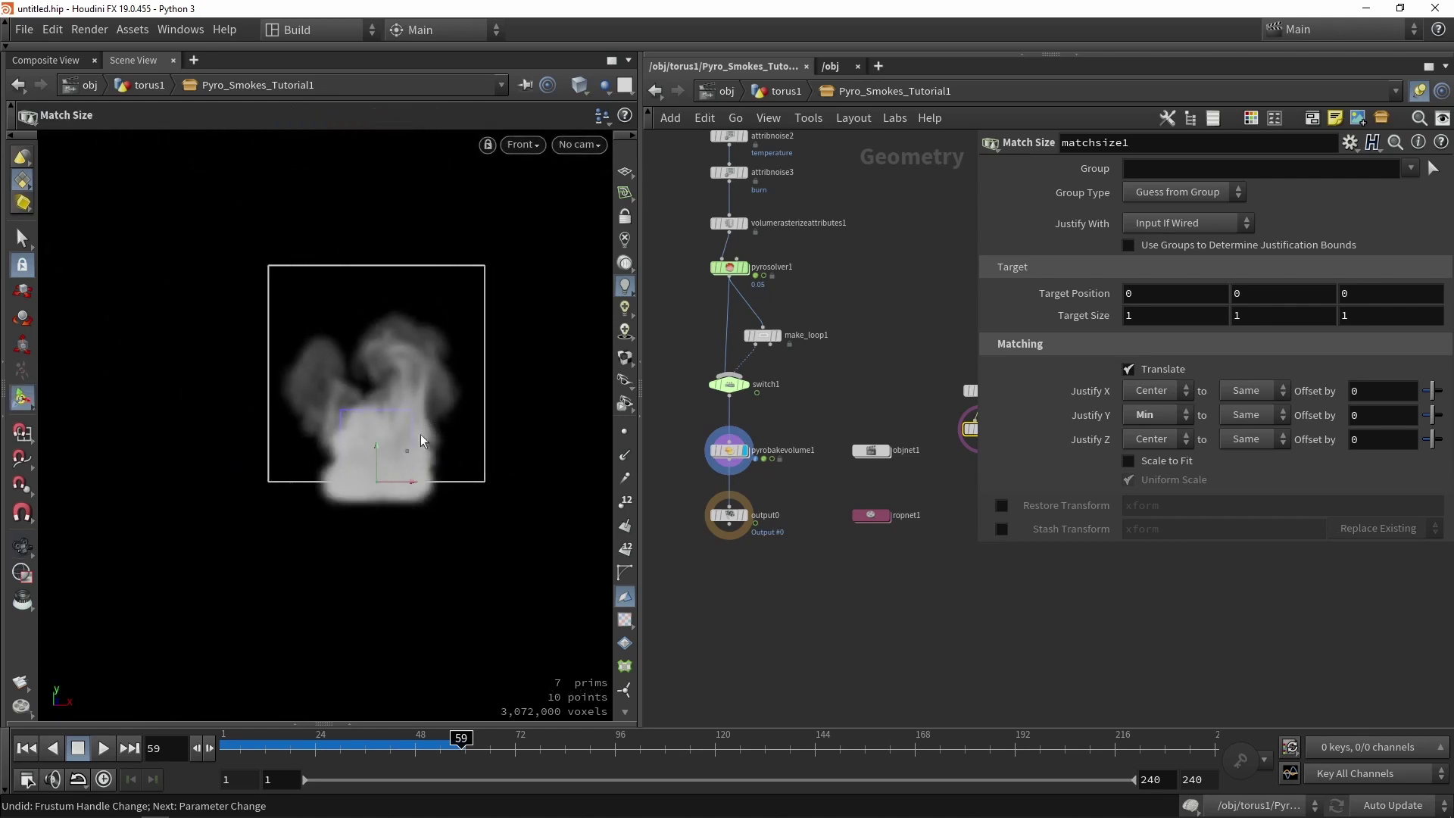
pyautogui.press('u')
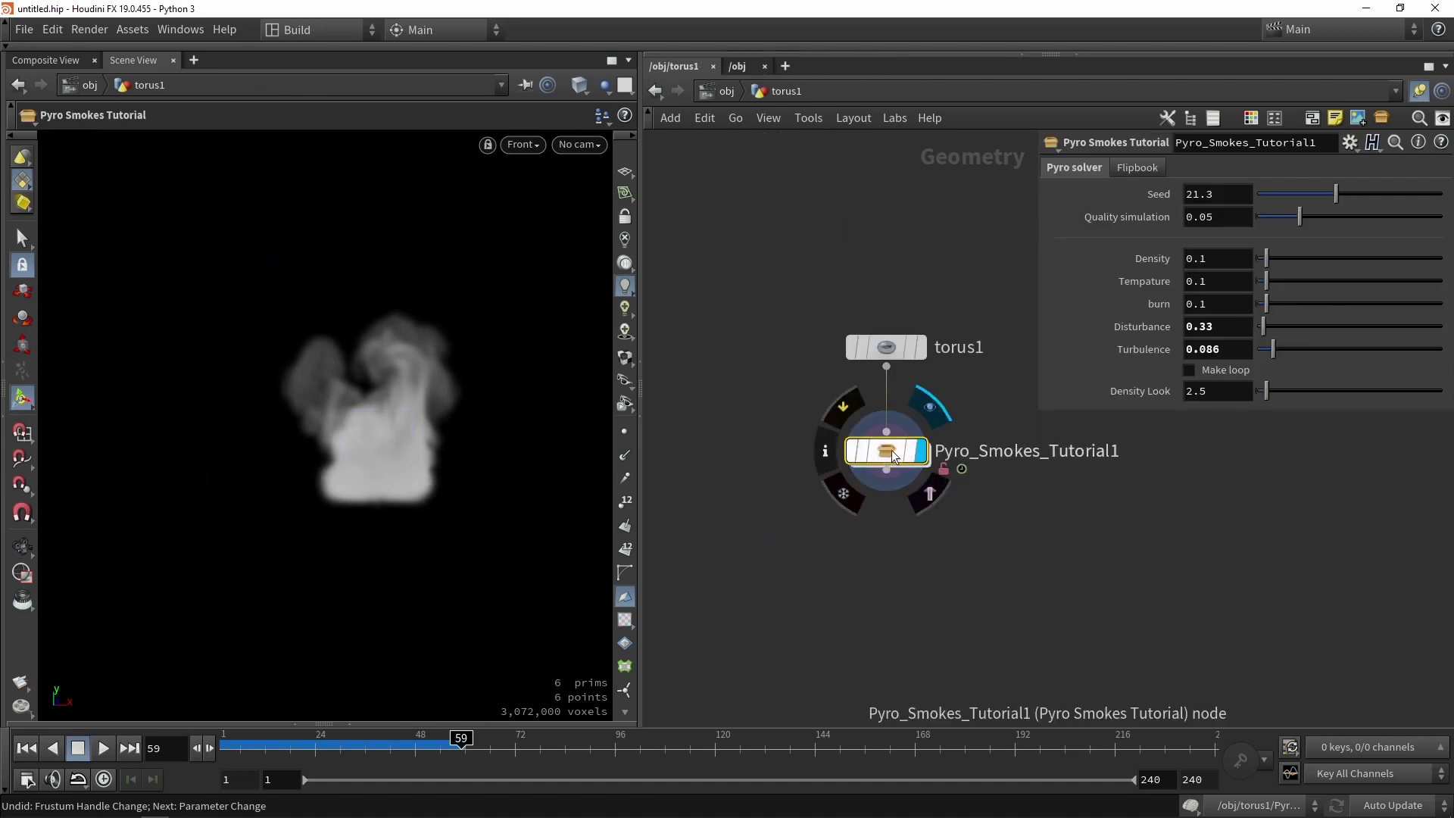
# Step: Inside Pyro_Smokes_Tutorial1, add a Null node wired below matchsize1
pyautogui.press('i')
pyautogui.press('Tab')
pyautogui.write('nul')
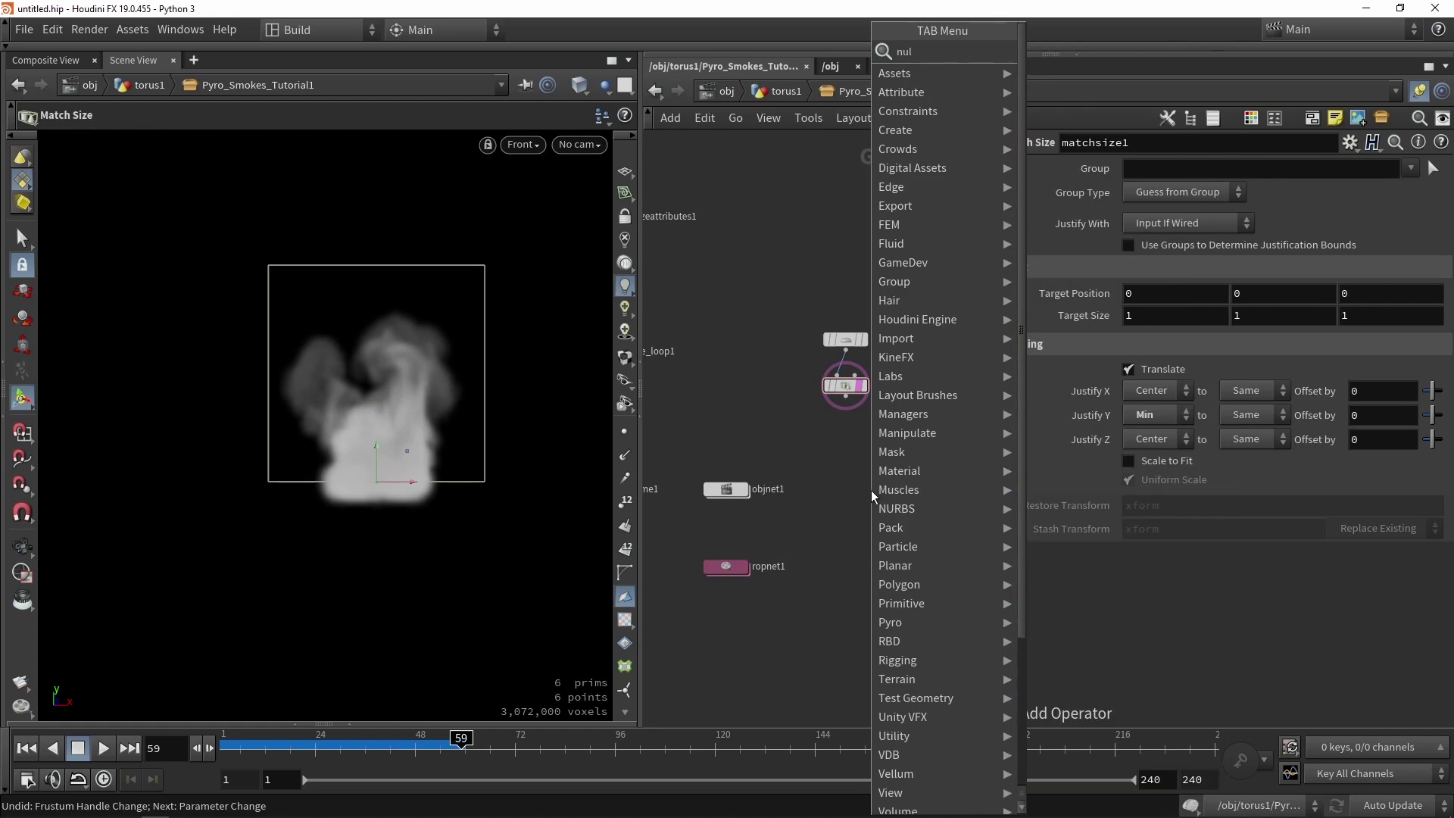
pyautogui.press('Return')
pyautogui.click(870, 487)
pyautogui.scroll(2, 849, 455)
pyautogui.moveTo(836, 343); pyautogui.dragTo(835, 429)
# Step: Rename the null to GUIDES and select it
pyautogui.click(882, 432)
pyautogui.doubleClick(883, 432)
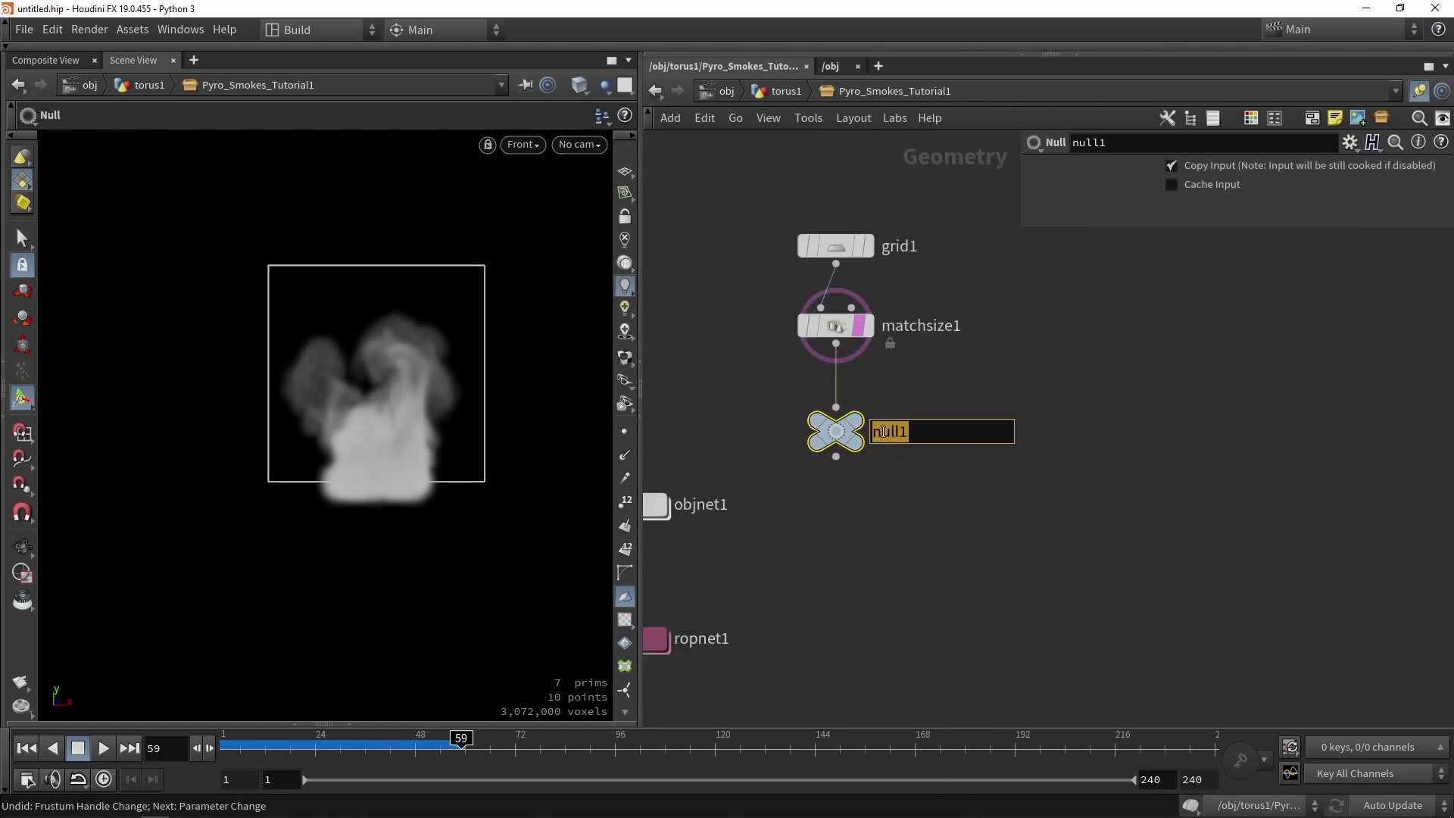
pyautogui.write('GUIDES')
pyautogui.press('Return')
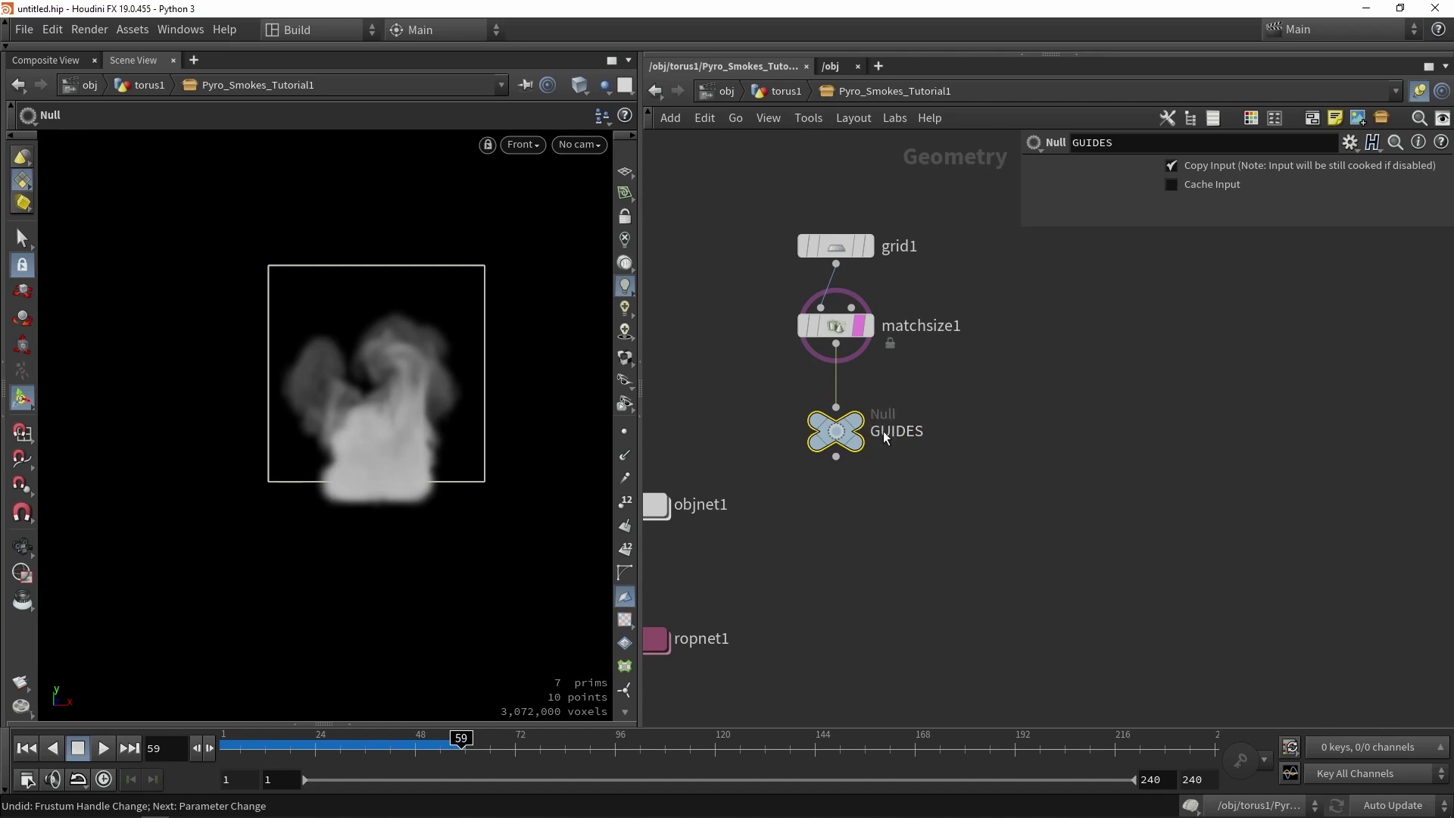
pyautogui.moveTo(930, 521); pyautogui.dragTo(822, 409)
pyautogui.click(132, 29)
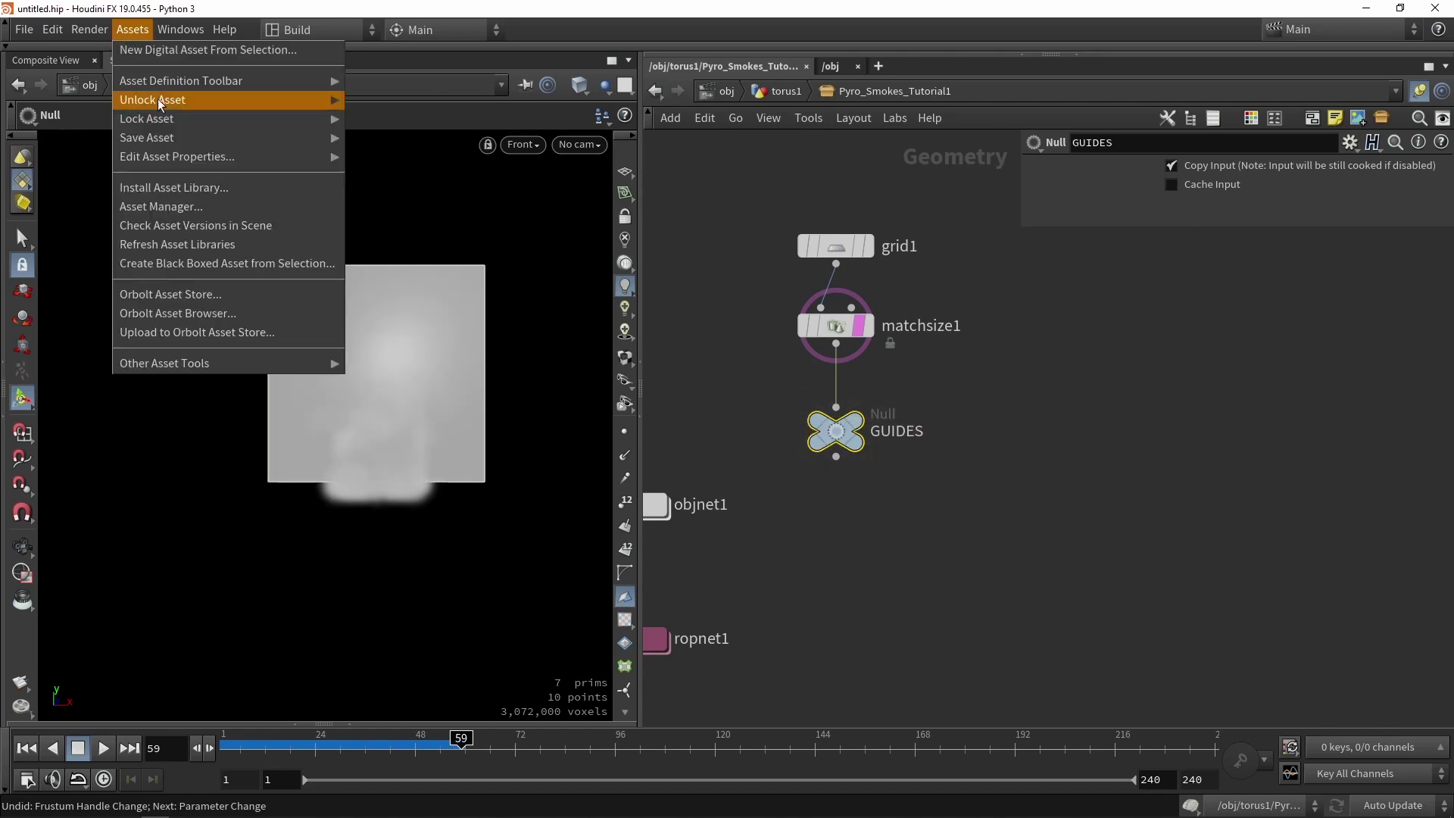
# Step: Set the Pyro Smokes Tutorial asset's Guide Geometry to GUIDES and return to the torus1 level
pyautogui.moveTo(227, 156)
pyautogui.click(407, 156)
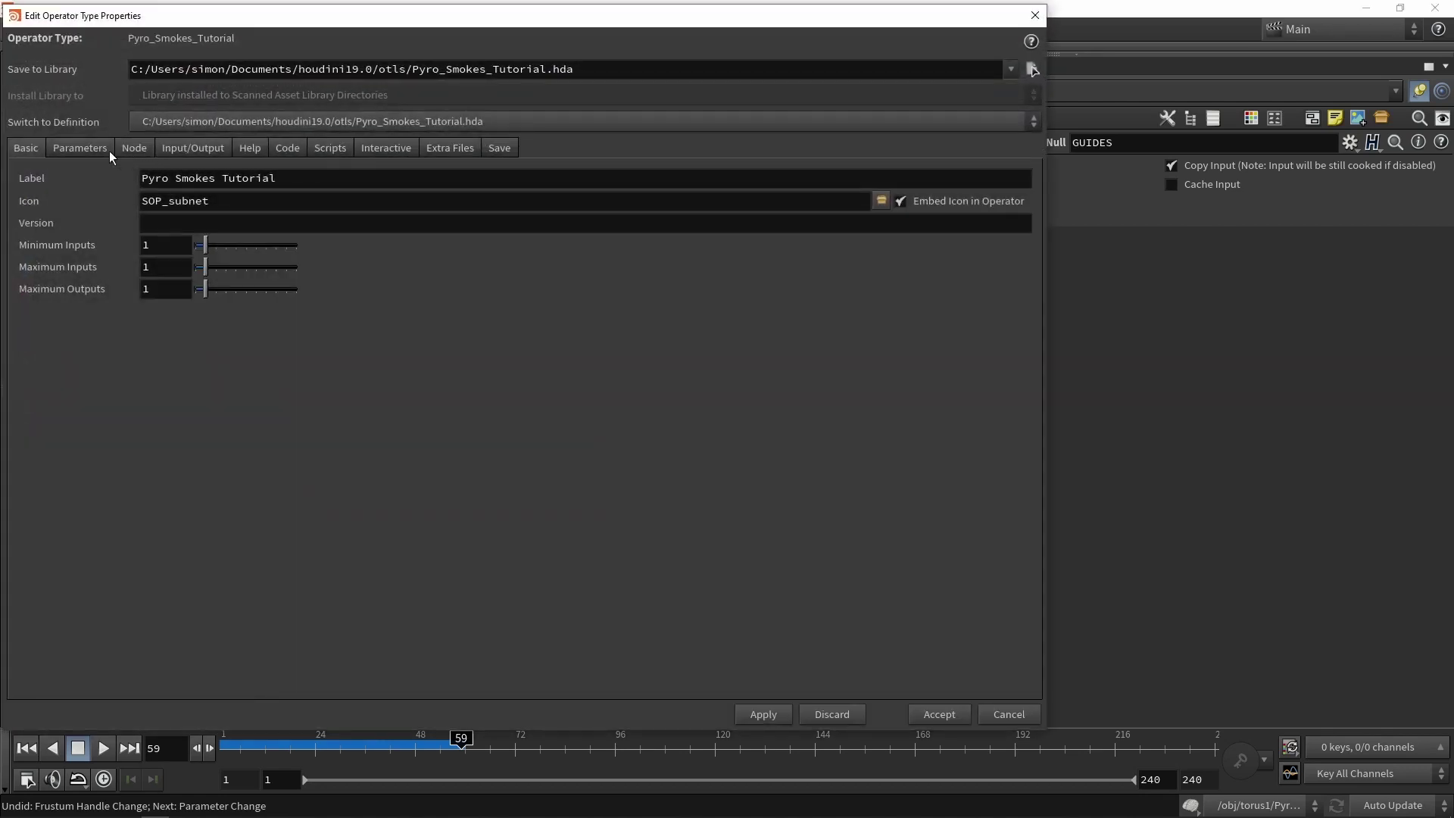
pyautogui.click(133, 150)
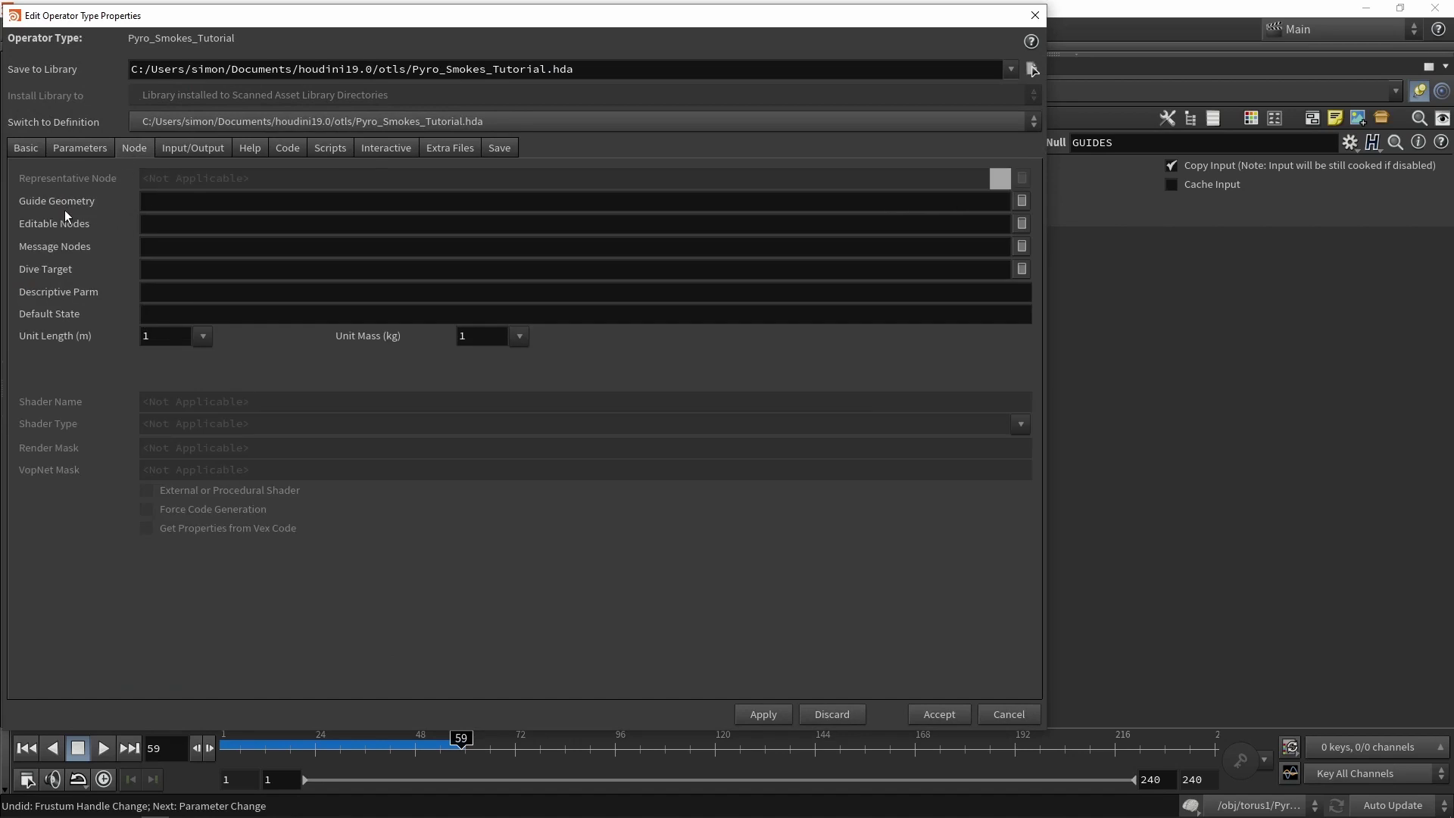
pyautogui.click(1020, 200)
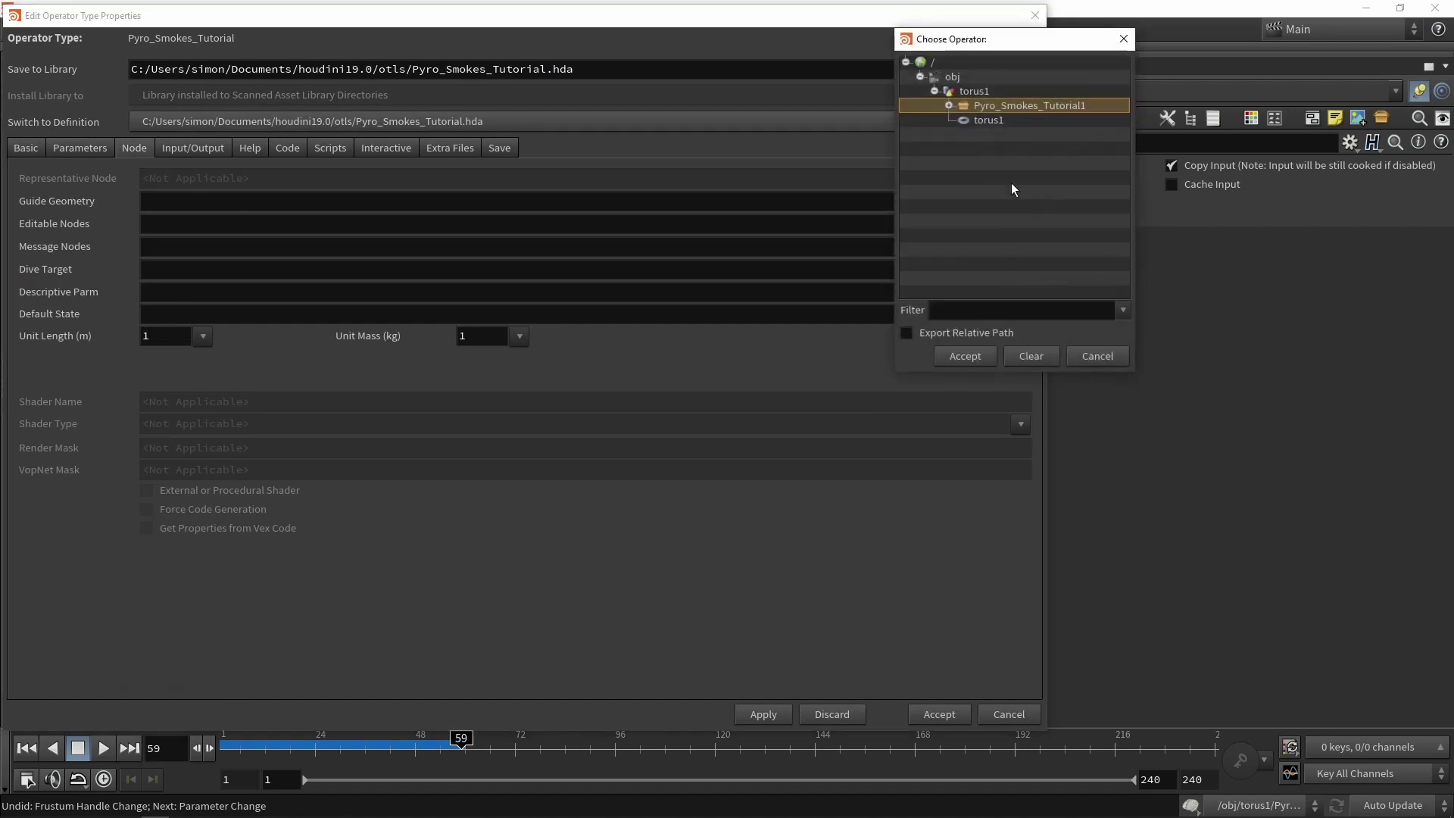
pyautogui.click(949, 106)
pyautogui.click(996, 121)
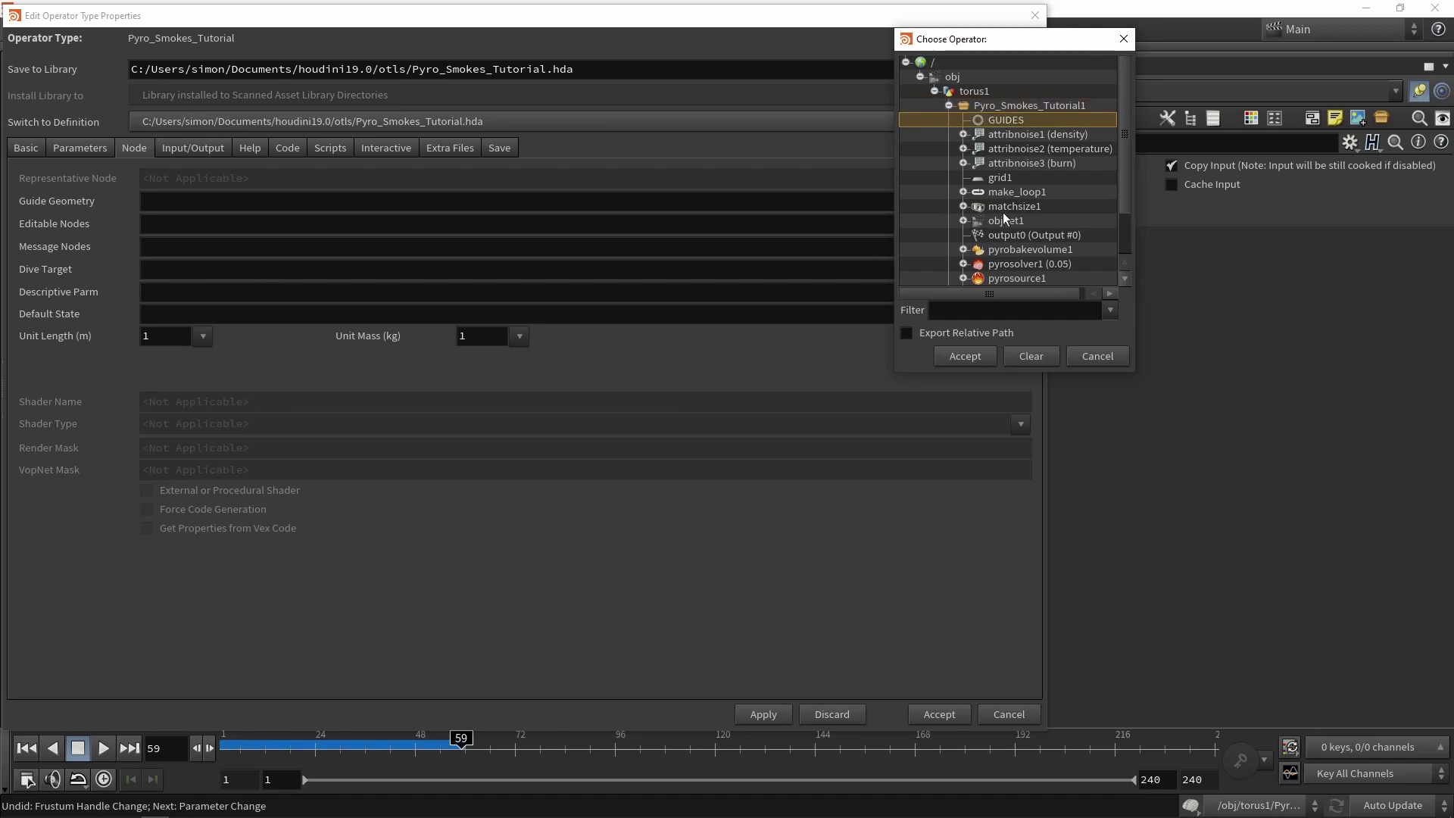
pyautogui.click(977, 355)
pyautogui.click(938, 714)
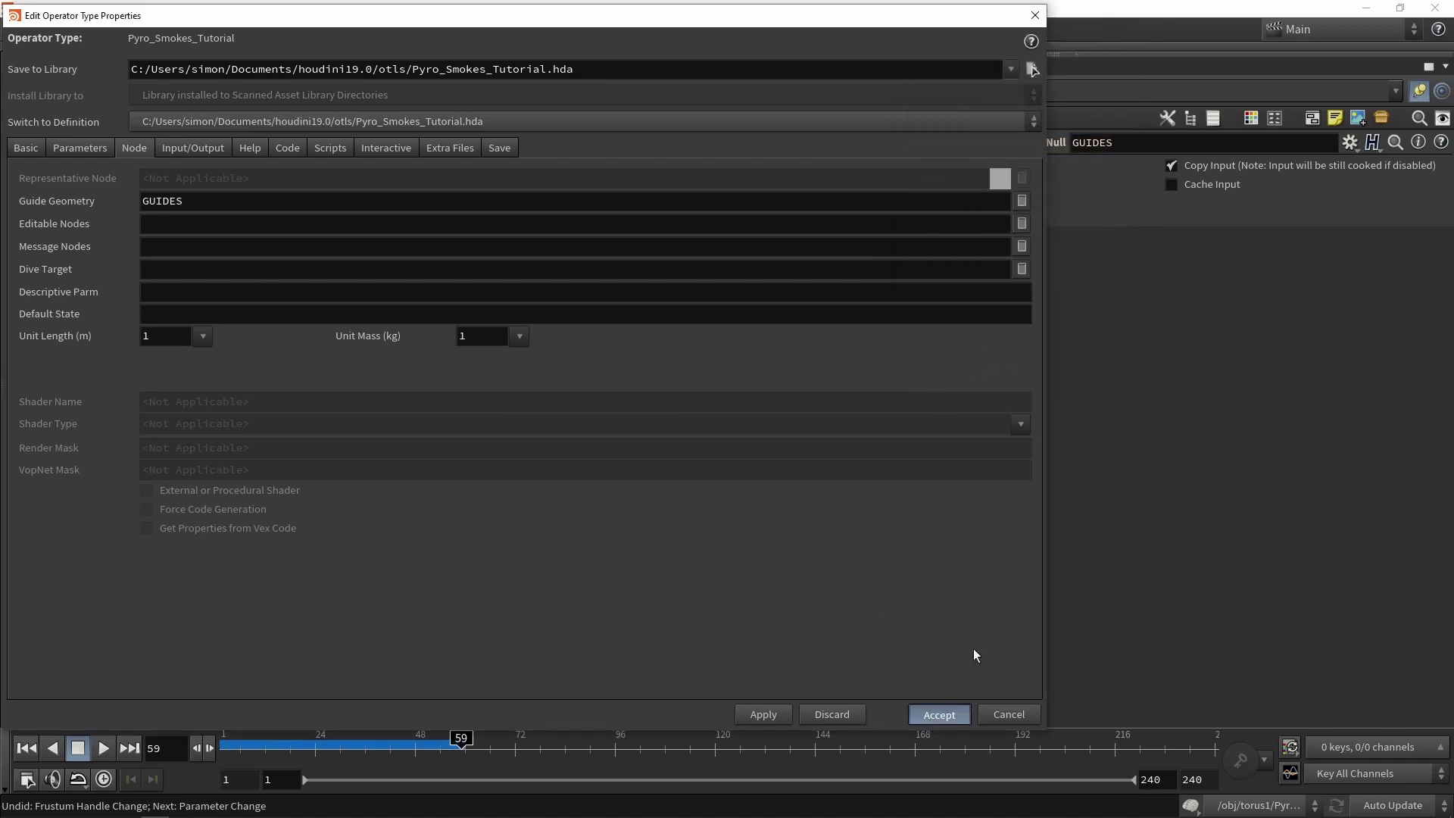
pyautogui.click(786, 91)
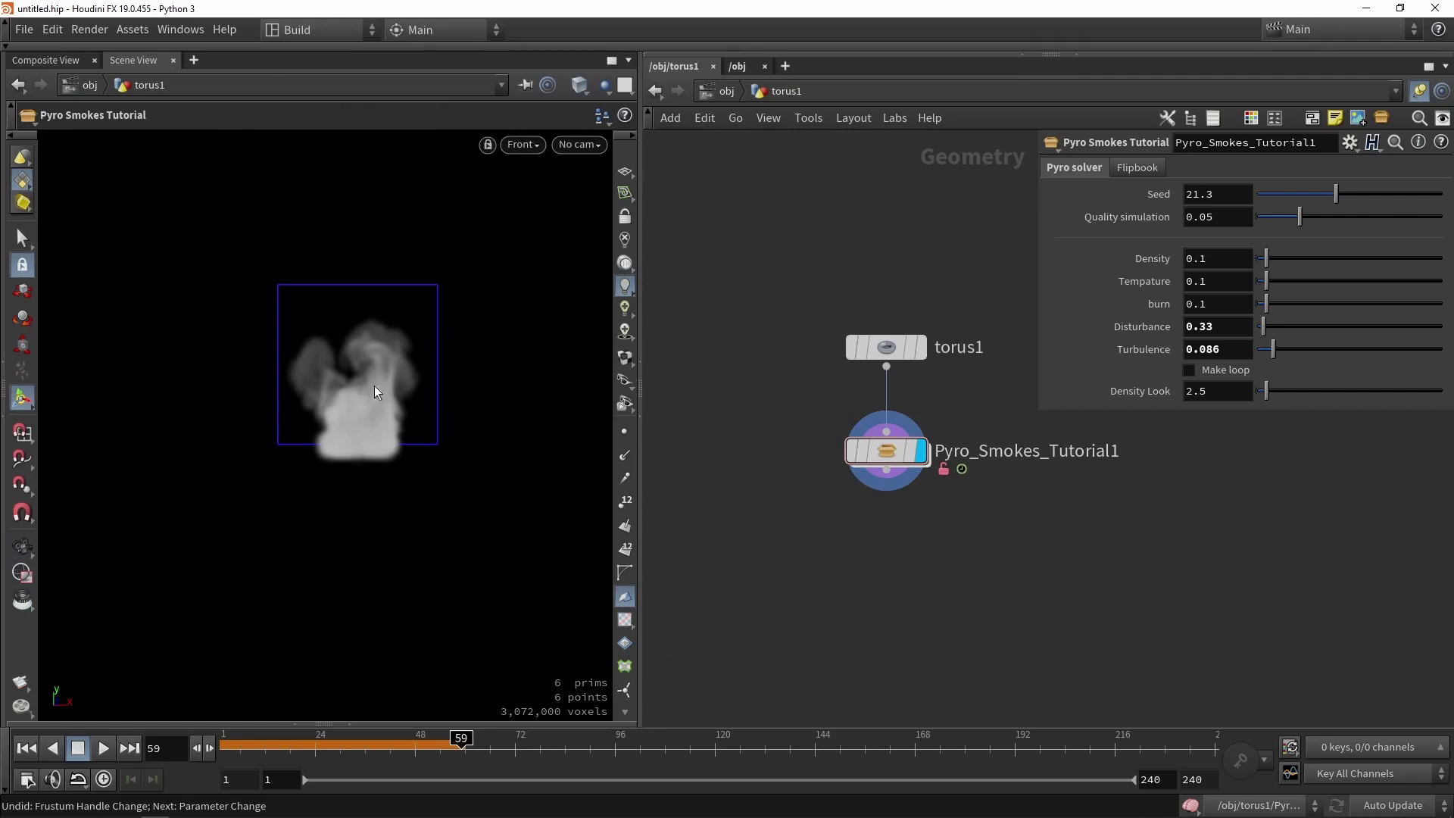
# Step: Orbit the viewport around the smoke box
pyautogui.press('Escape')
pyautogui.moveTo(432, 464)
pyautogui.mouseDown()
pyautogui.moveTo(386, 417)
pyautogui.moveTo(542, 402)
pyautogui.moveTo(440, 391)
pyautogui.moveTo(447, 449)
pyautogui.mouseUp()
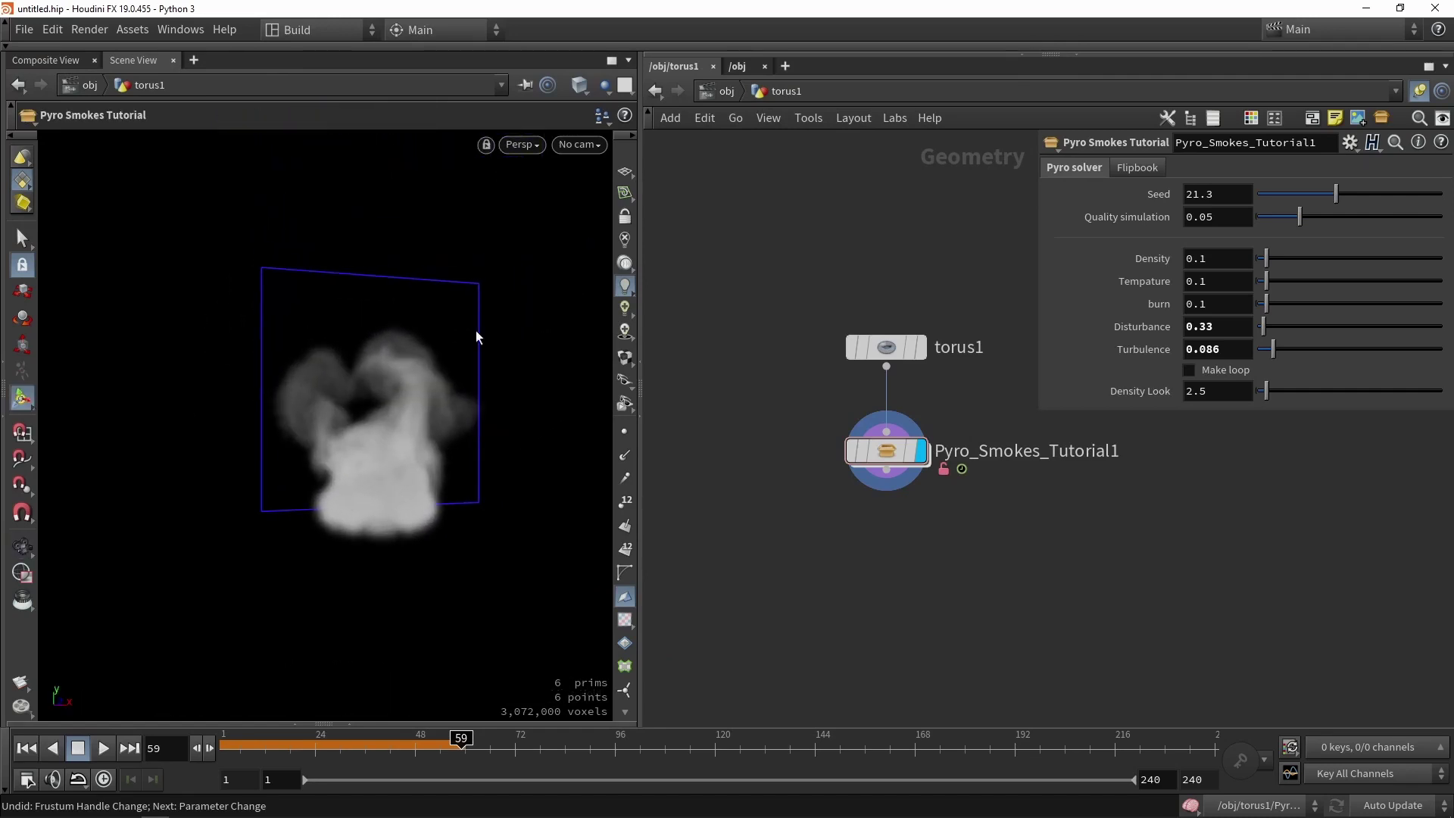
pyautogui.press('Escape')
pyautogui.moveTo(558, 463); pyautogui.dragTo(429, 417)
pyautogui.press('Return')
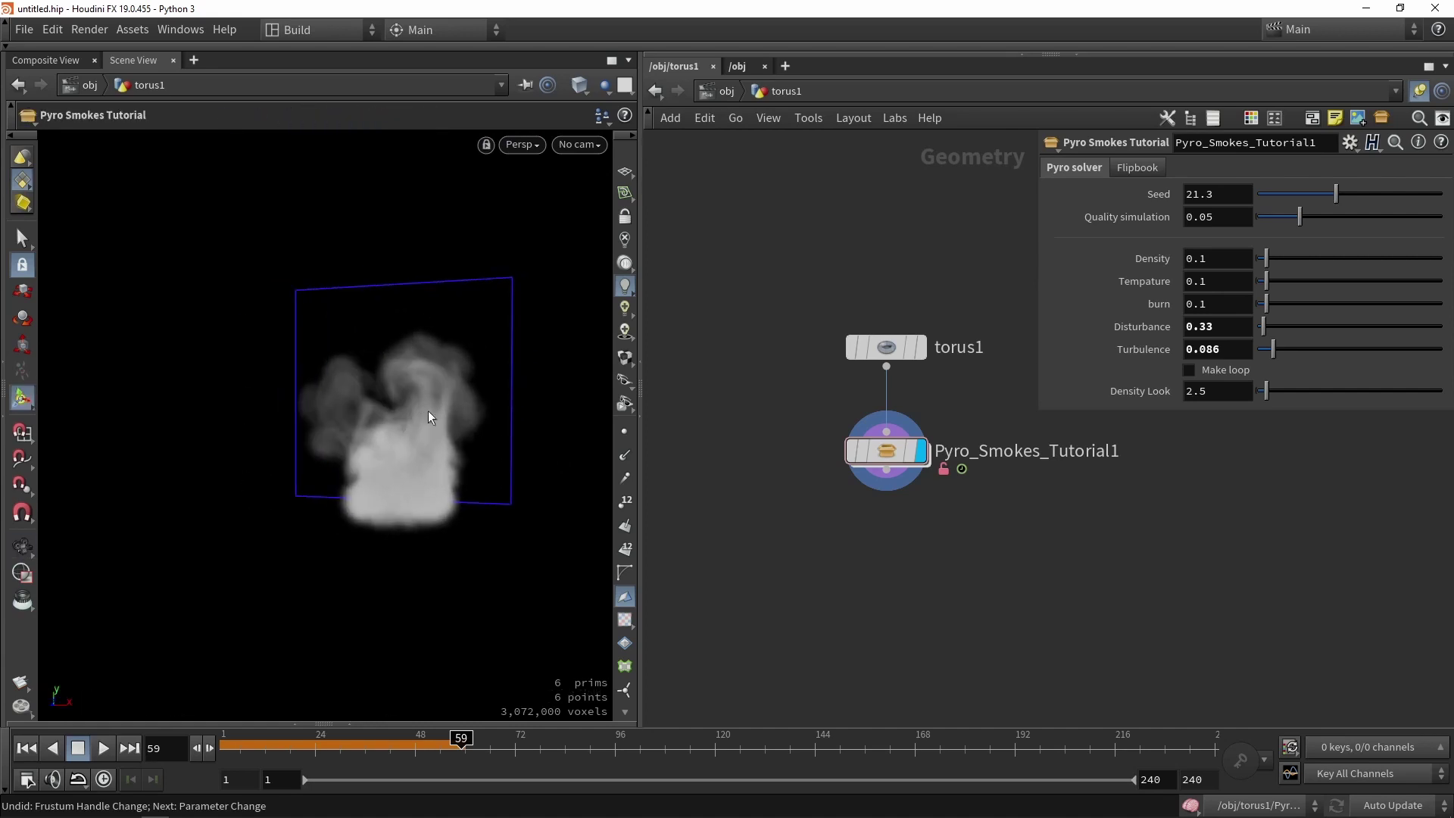
# Step: Dive into Pyro_Smokes_Tutorial1 and select grid1 to show its Grid parameters
pyautogui.doubleClick(886, 453)
pyautogui.click(836, 256)
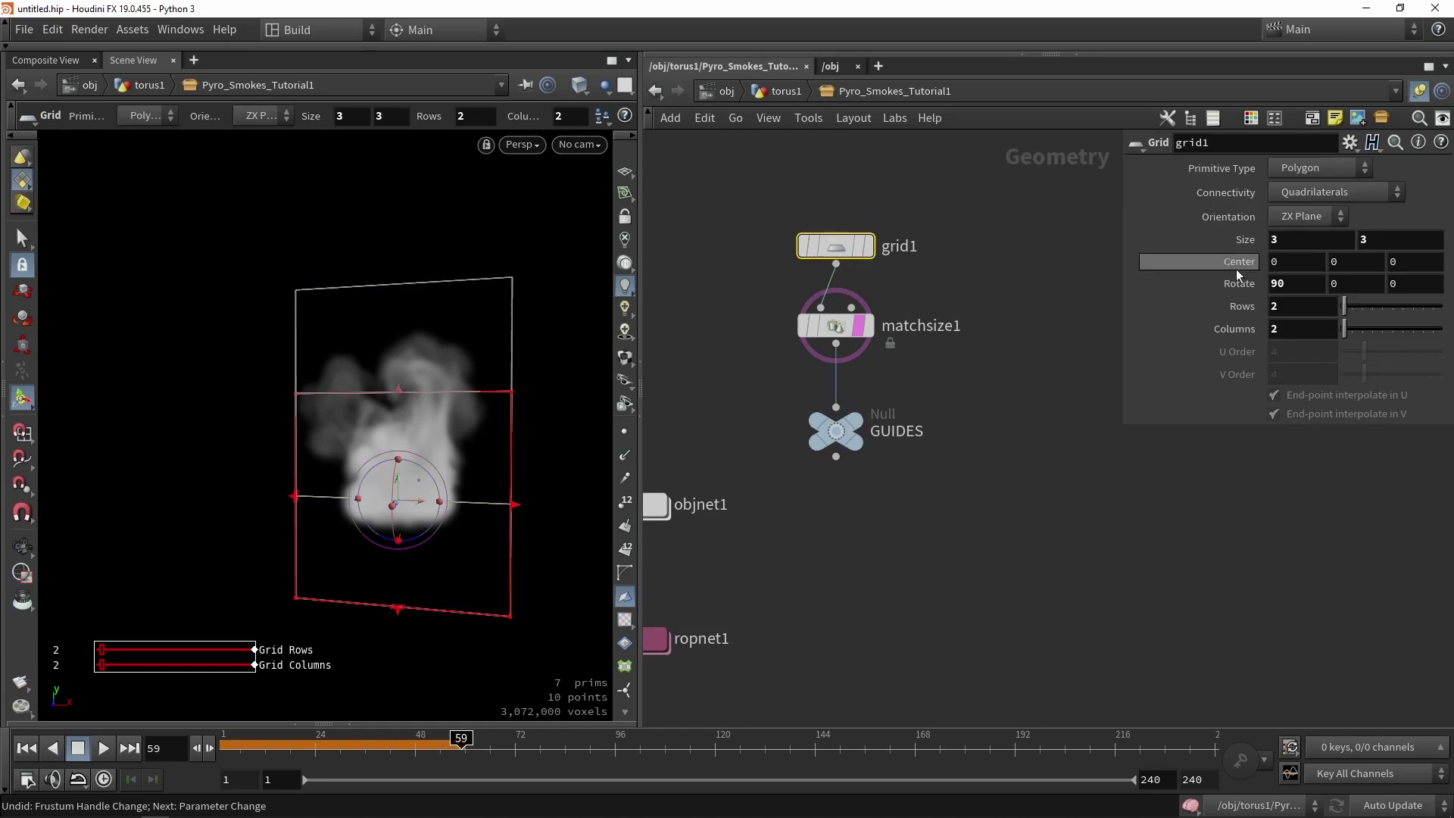
pyautogui.click(132, 29)
# Step: Promote grid1's Size X into the asset's Flipbook folder and apply
pyautogui.moveTo(231, 155)
pyautogui.click(356, 161)
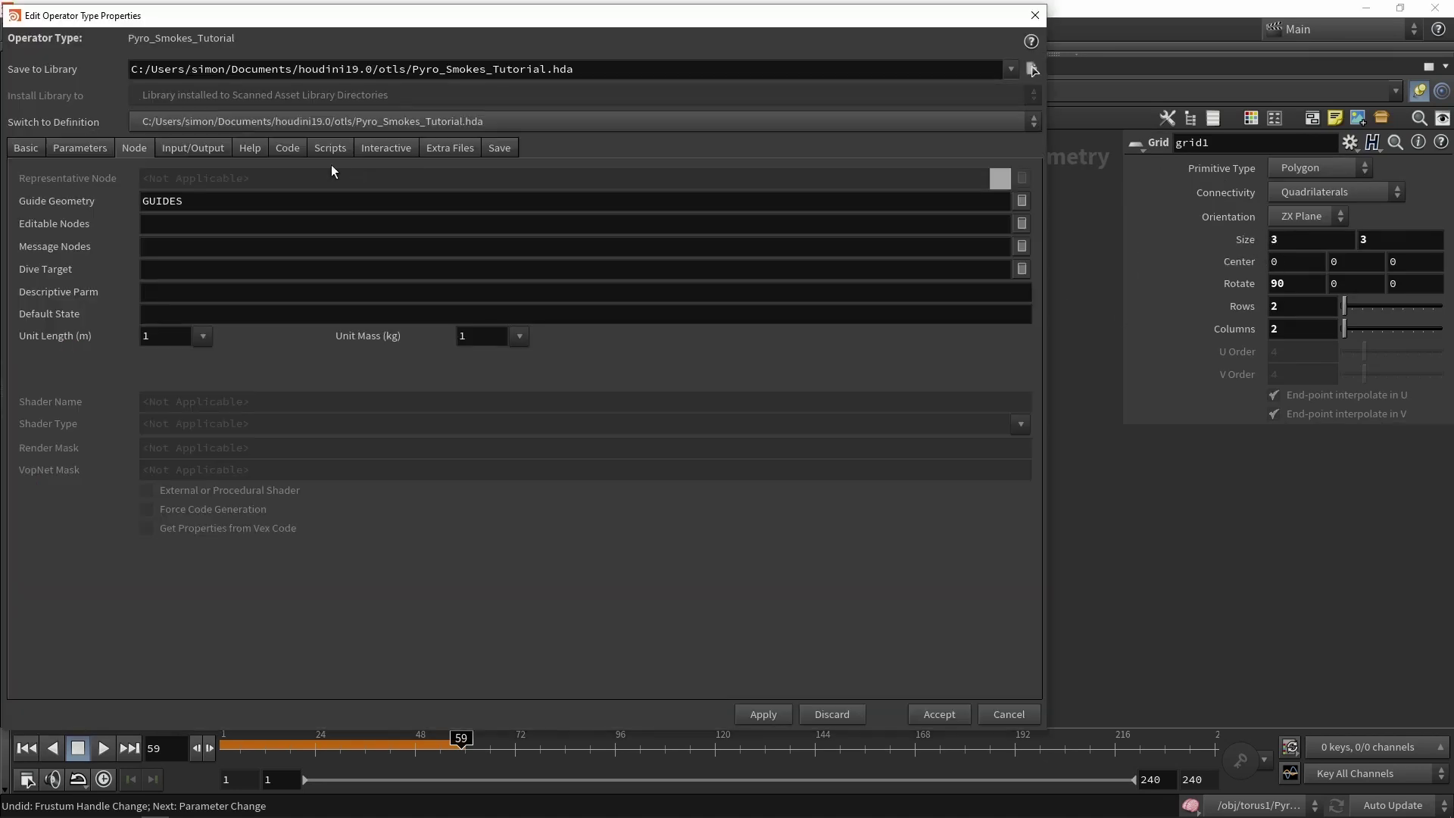
pyautogui.click(89, 149)
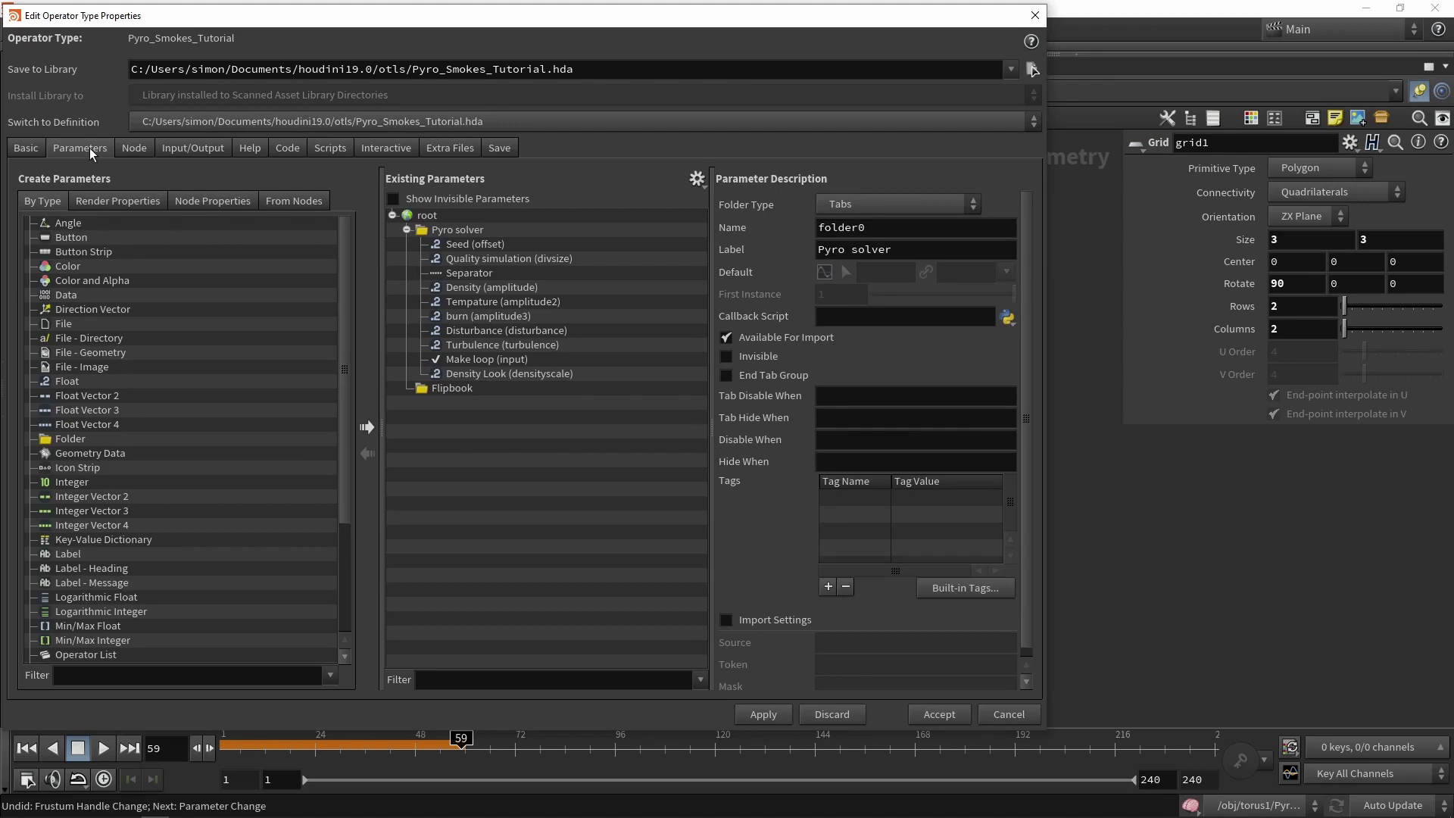
pyautogui.doubleClick(1287, 238)
pyautogui.moveTo(1275, 240); pyautogui.dragTo(448, 386)
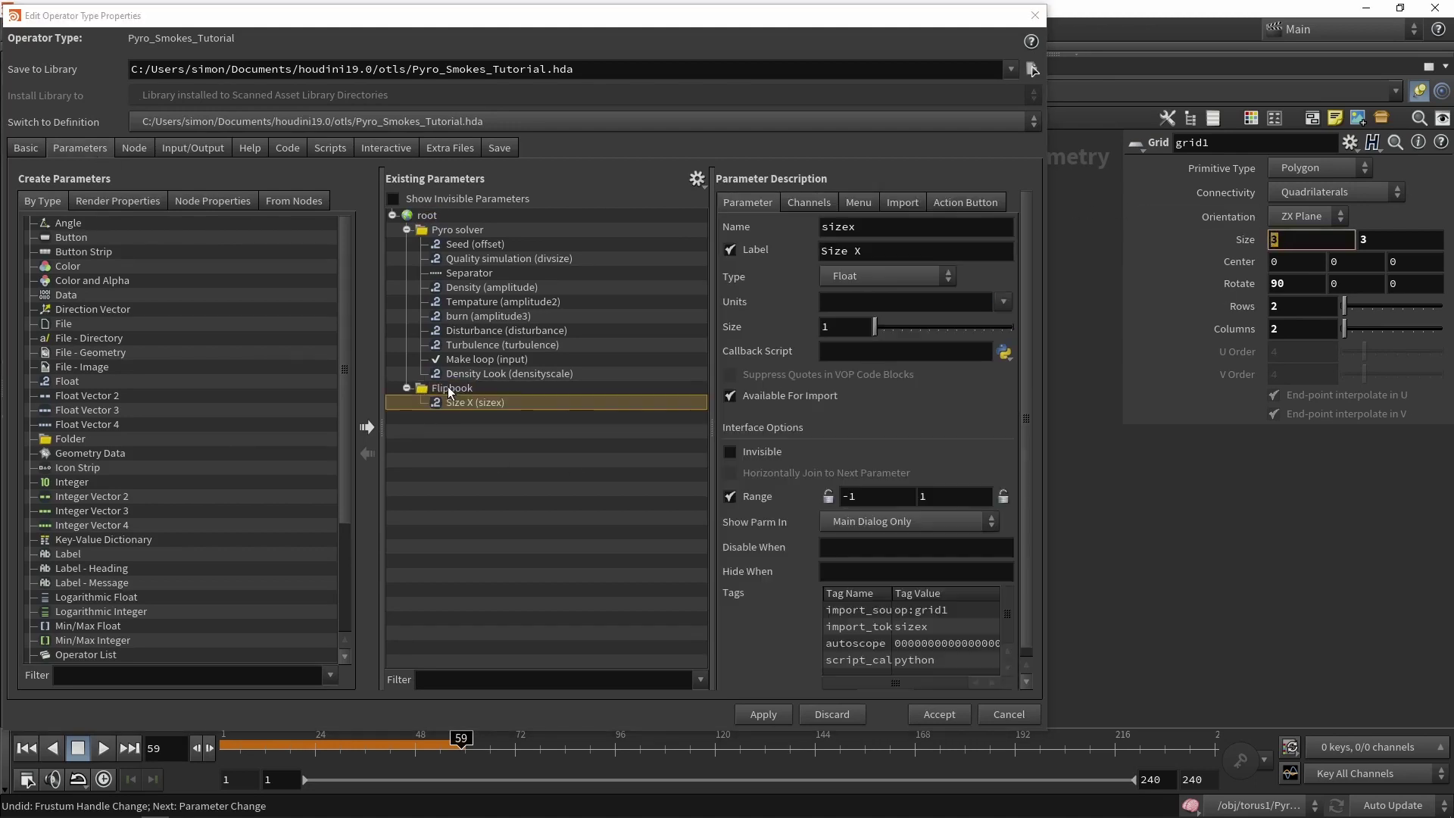
pyautogui.click(758, 716)
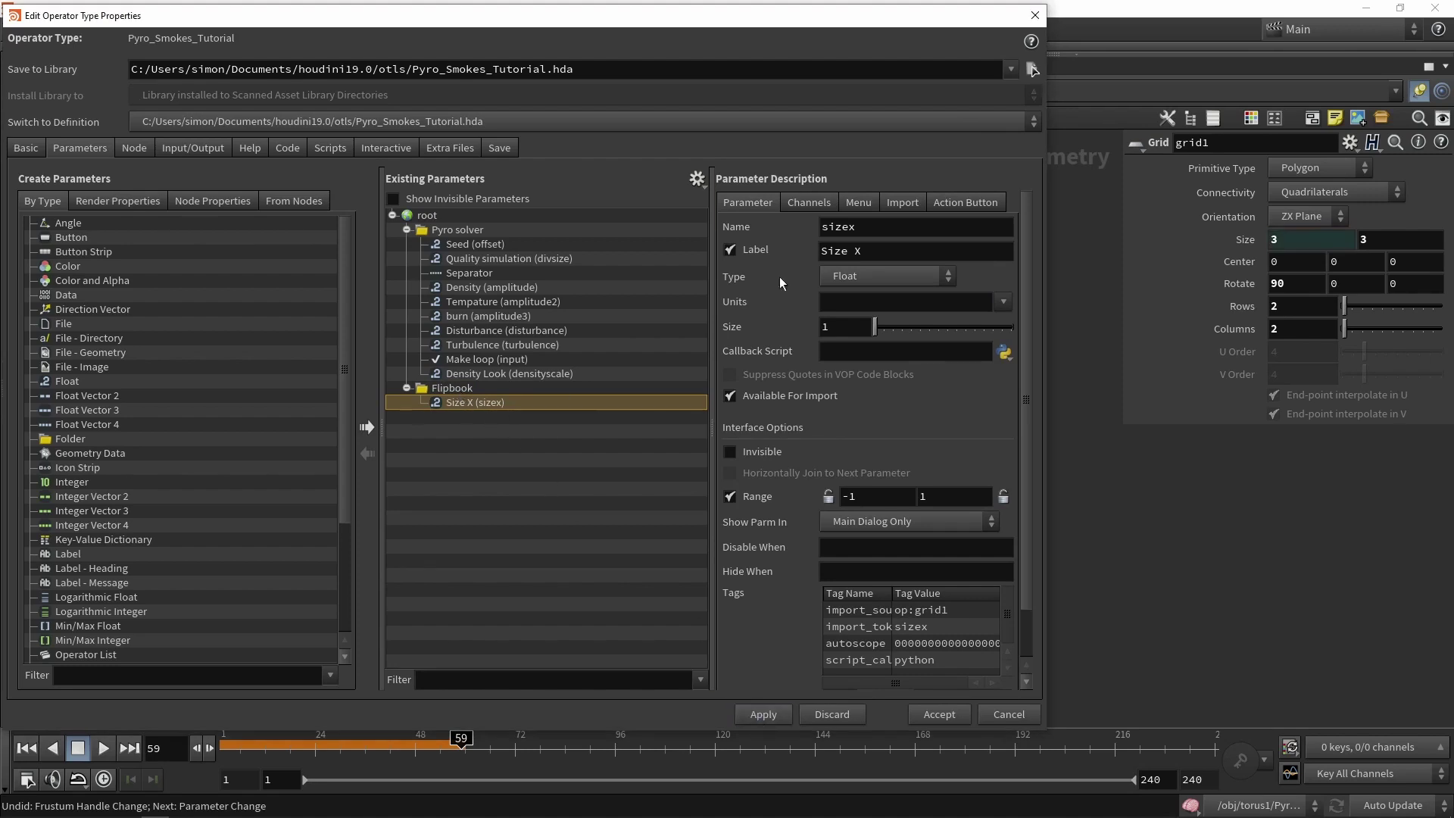
# Step: Relabel the promoted parameter 'Capture area' with a range of 1 to 6, then accept
pyautogui.moveTo(885, 251); pyautogui.dragTo(792, 240)
pyautogui.write('Capture area')
pyautogui.press('Return')
pyautogui.doubleClick(885, 498)
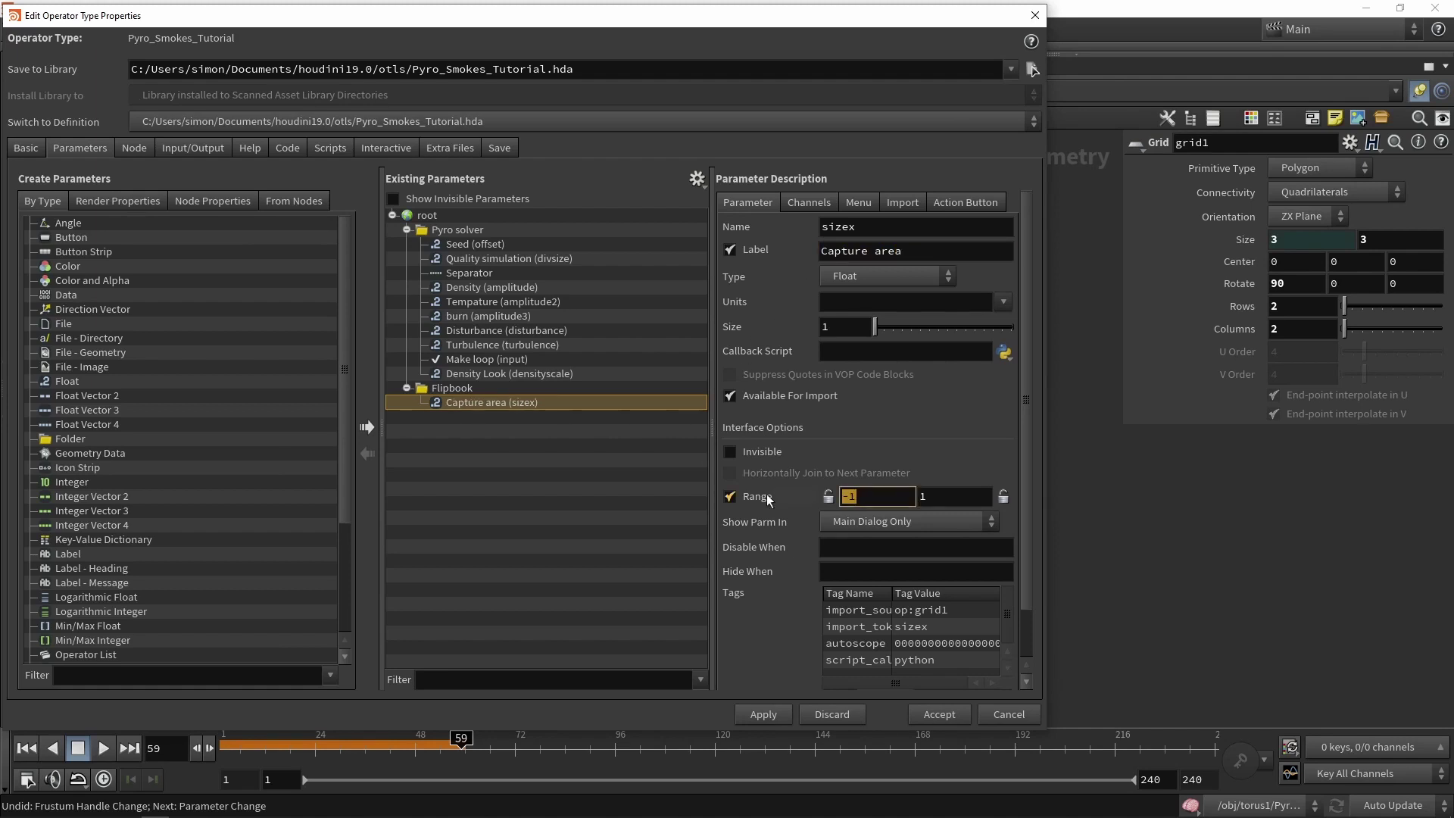
pyautogui.write('1')
pyautogui.doubleClick(968, 498)
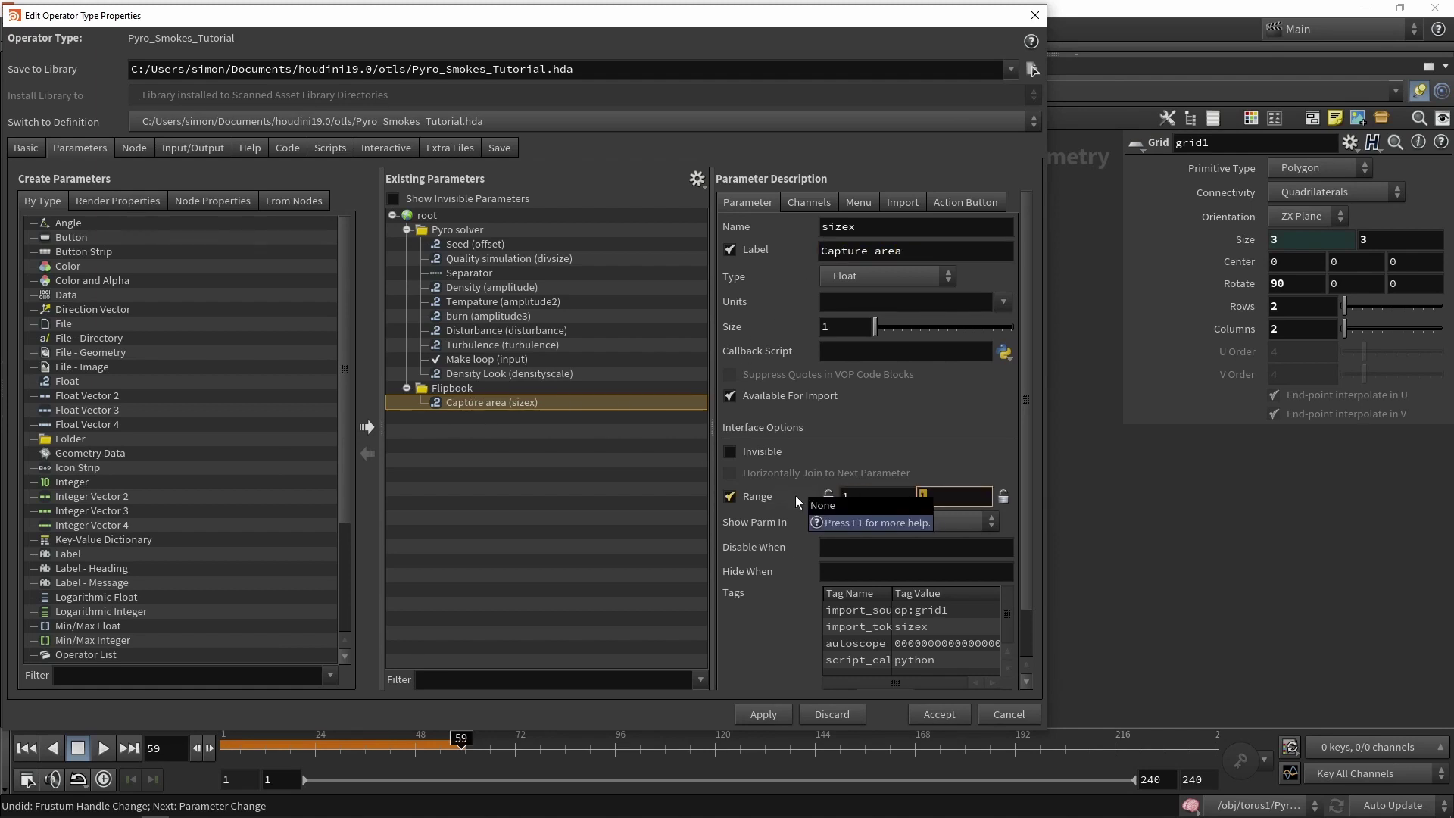
pyautogui.write('6')
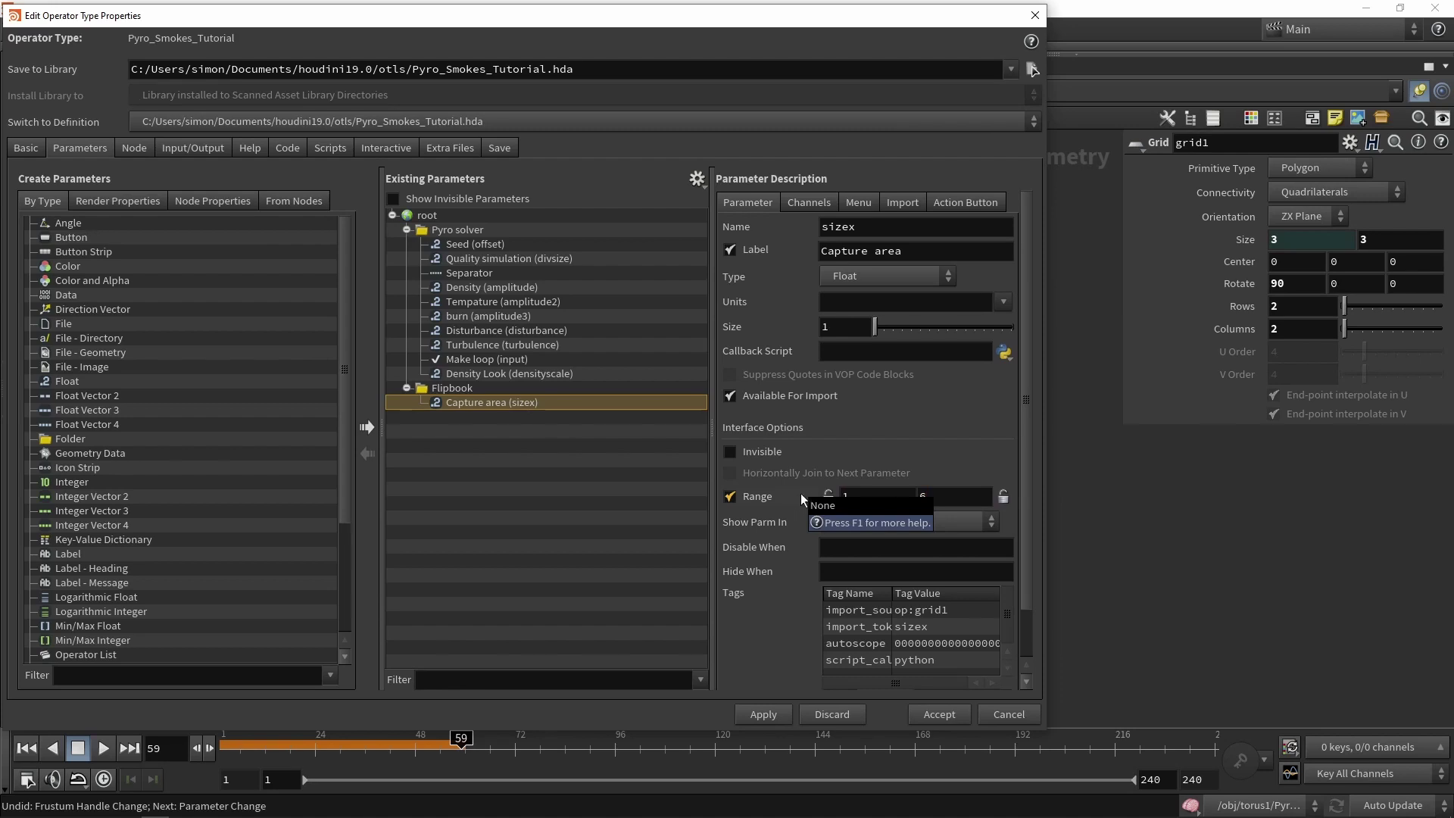
pyautogui.click(773, 721)
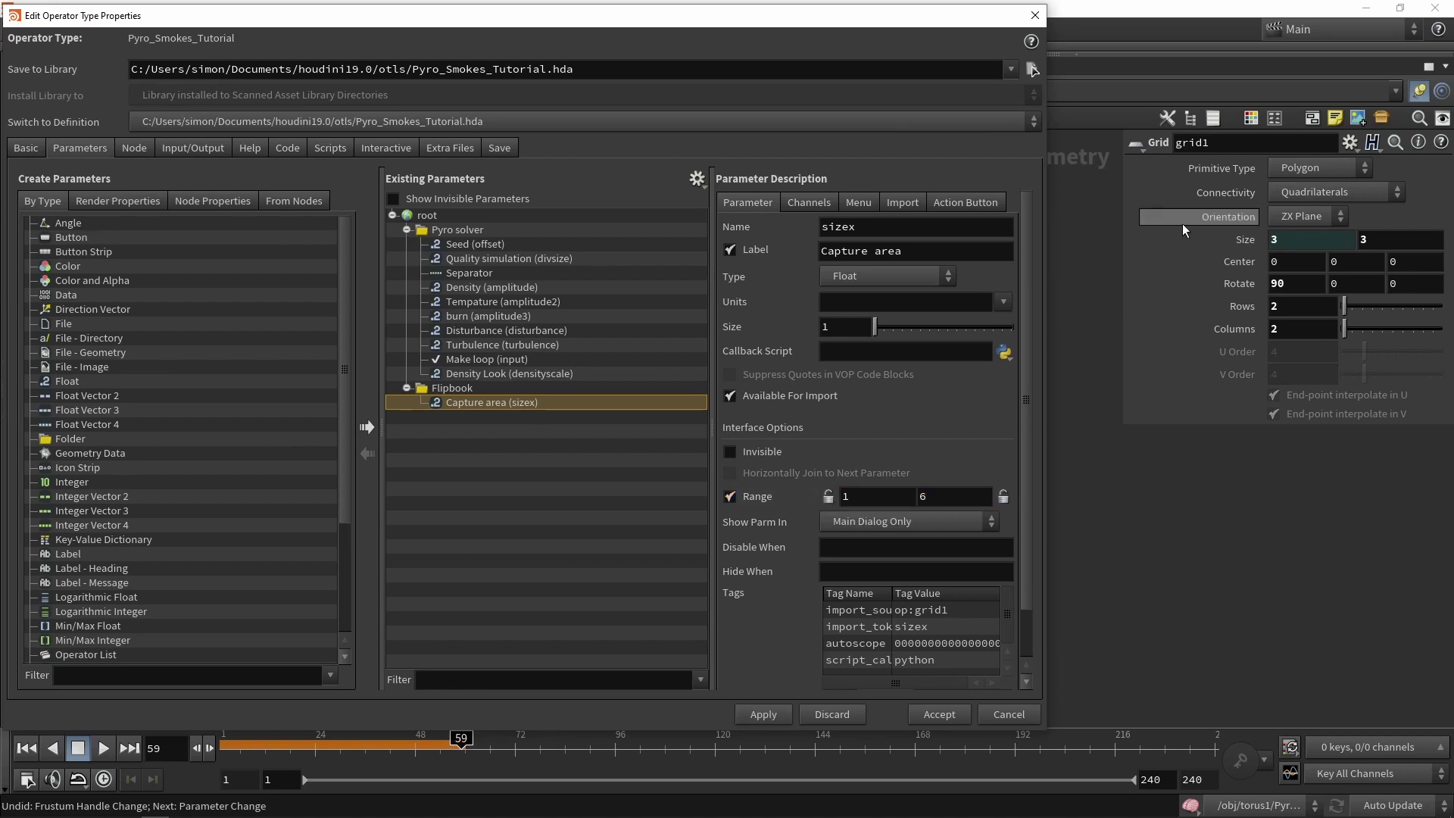
pyautogui.click(924, 714)
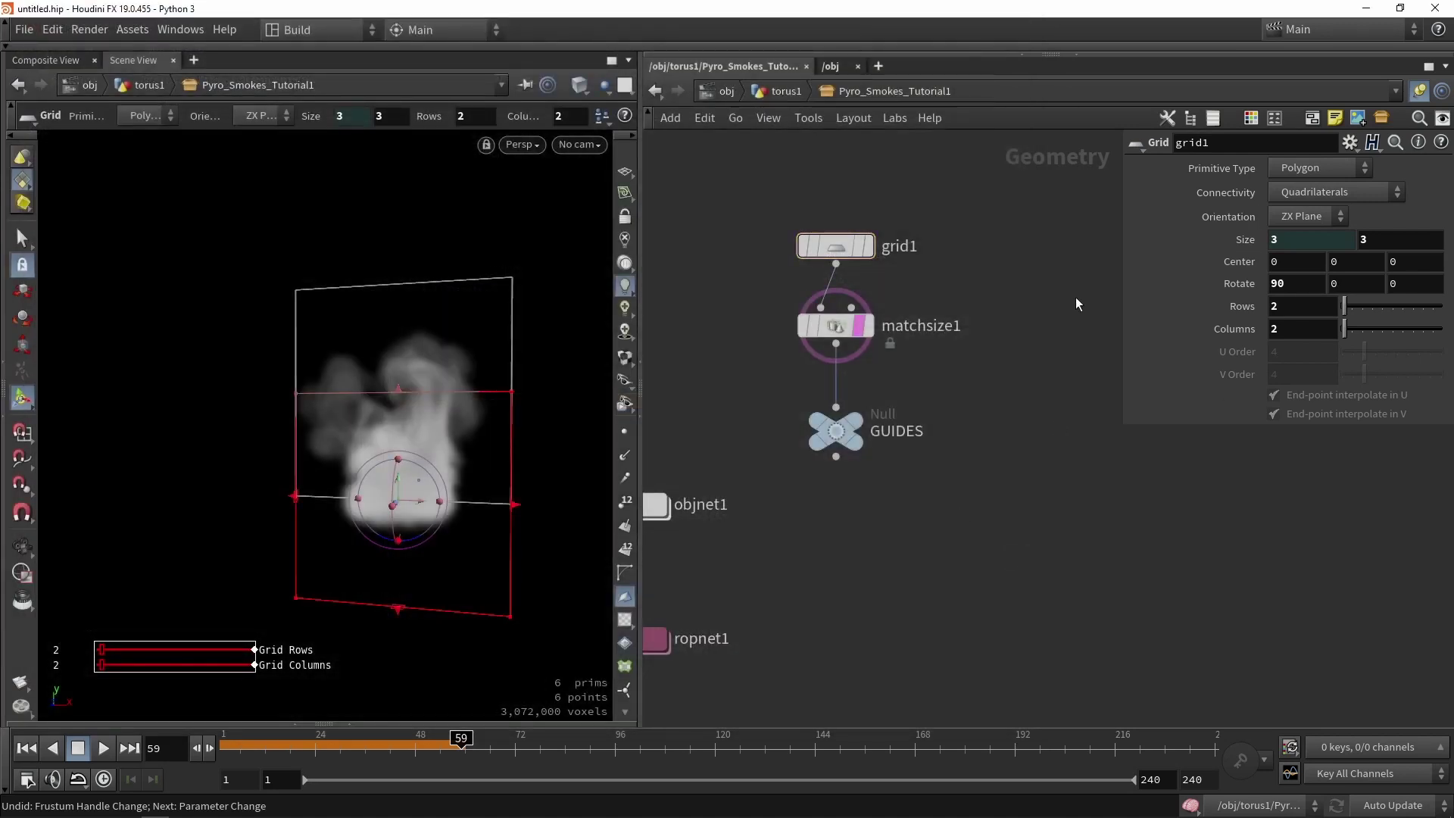
# Step: Copy grid1's Size X expression ch("../sizex") into Size Y, then return to torus1
pyautogui.click(1248, 238)
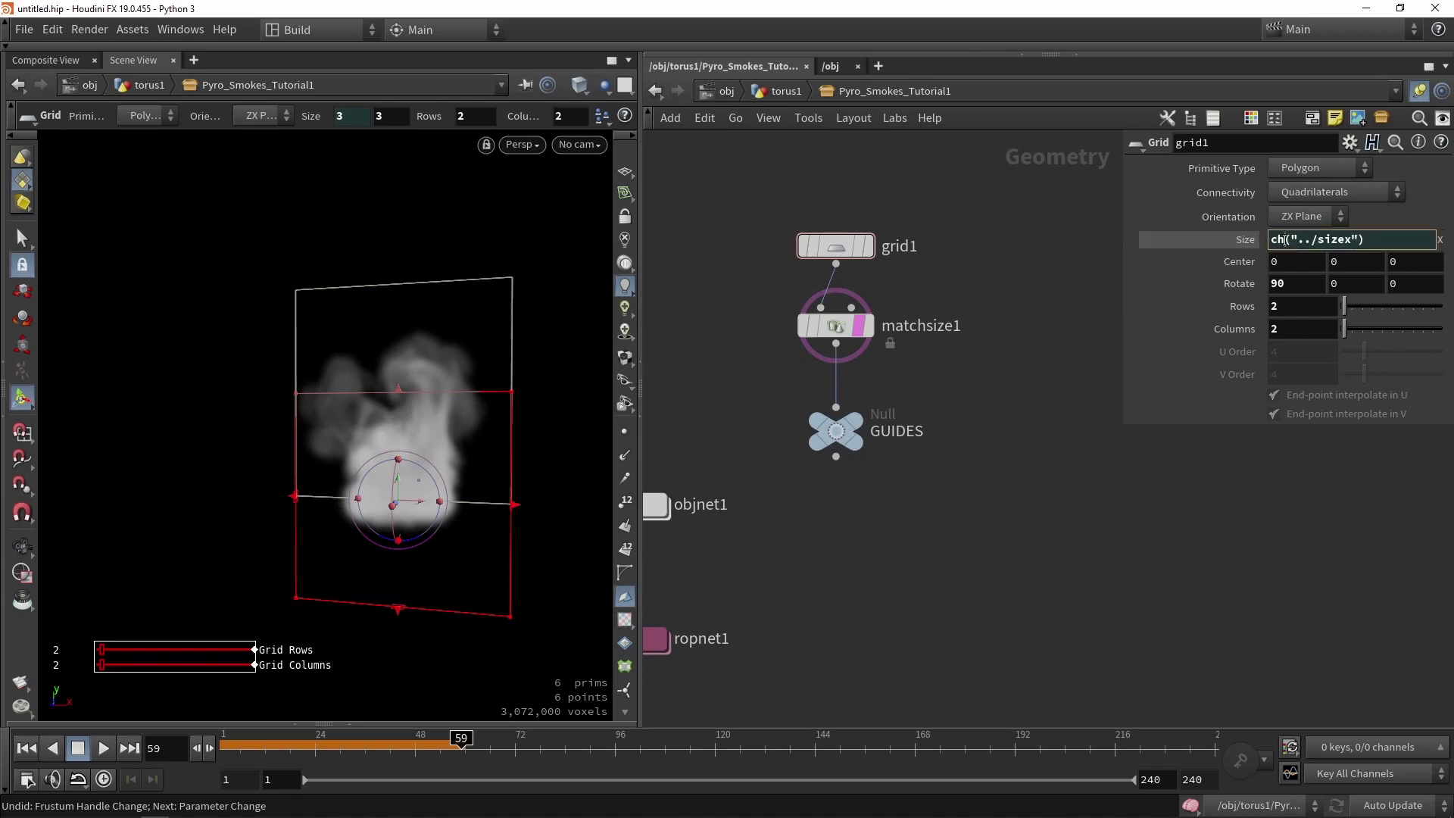
pyautogui.click(1285, 239)
pyautogui.hotkey('ctrl', 'c')
pyautogui.click(1129, 485)
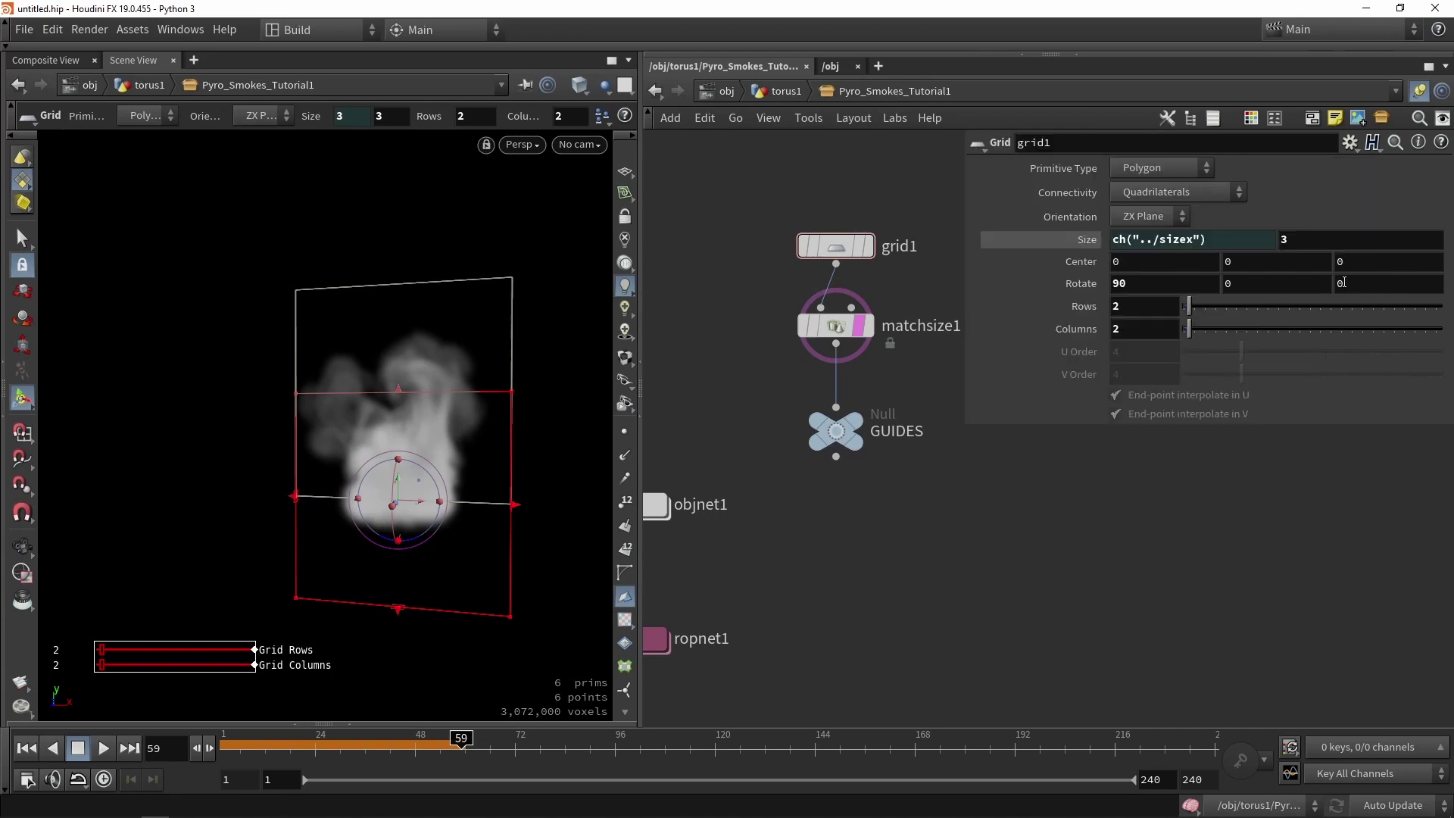
pyautogui.moveTo(1296, 240); pyautogui.dragTo(1260, 236)
pyautogui.hotkey('ctrl', 'v')
pyautogui.press('Return')
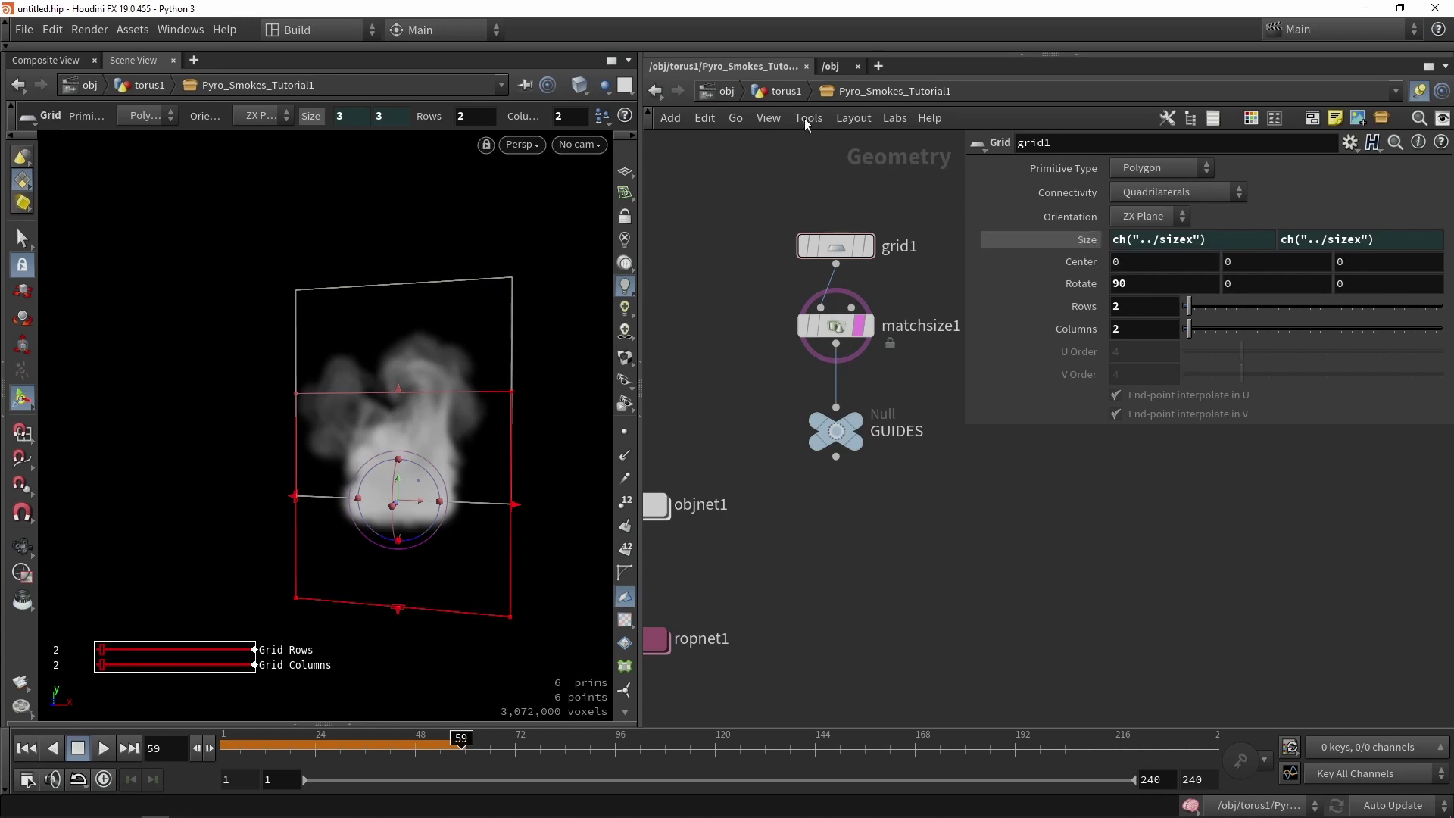
pyautogui.click(780, 90)
# Step: Test larger Capture area values on the Flipbook tab while orbiting and scrubbing the timeline
pyautogui.click(1126, 168)
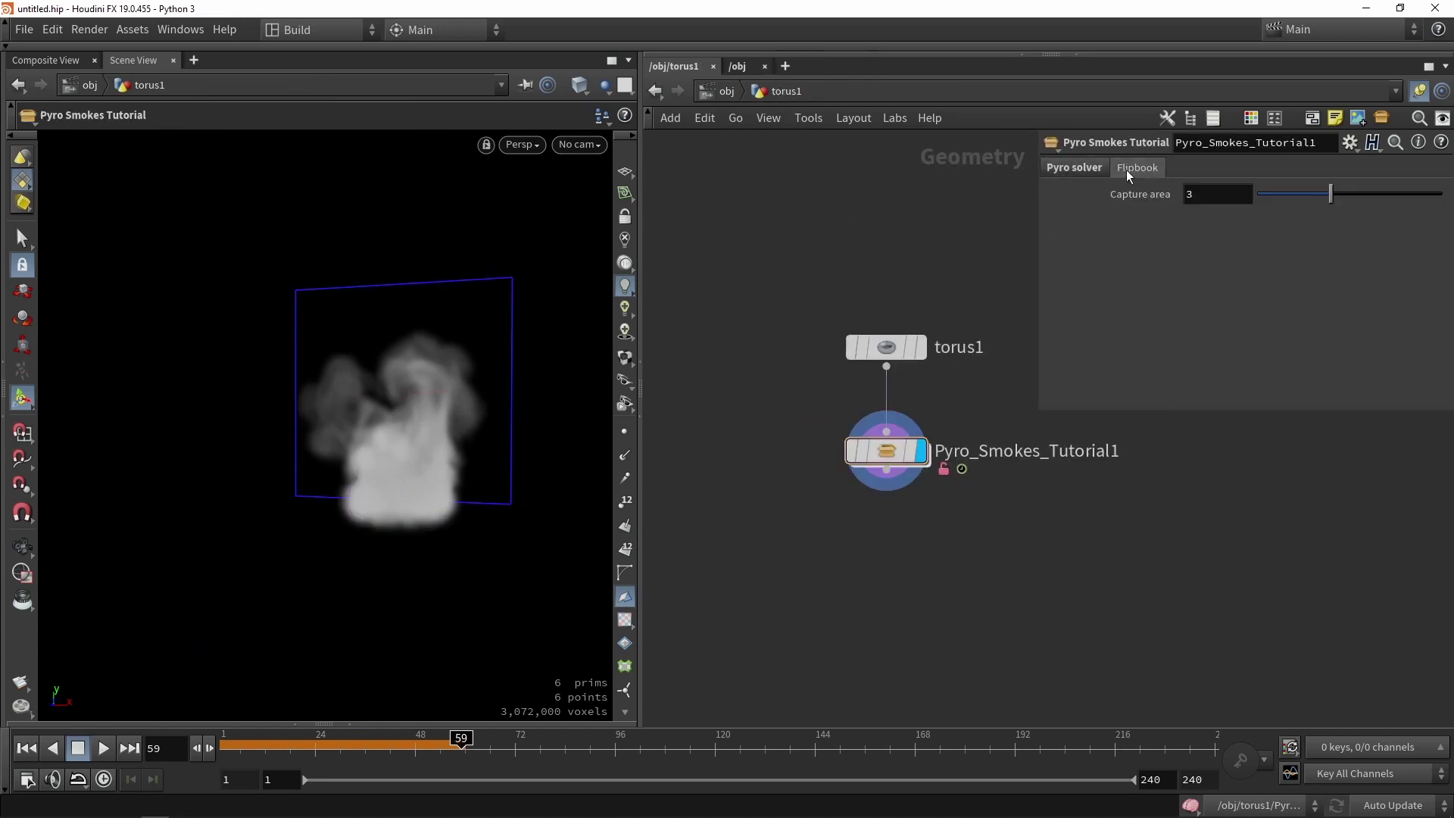
pyautogui.moveTo(1330, 193); pyautogui.dragTo(1385, 194)
pyautogui.press('Escape')
pyautogui.keyDown('alt'); pyautogui.moveTo(352, 357); pyautogui.dragTo(383, 409); pyautogui.keyUp('alt')
pyautogui.scroll(-3, 385, 411)
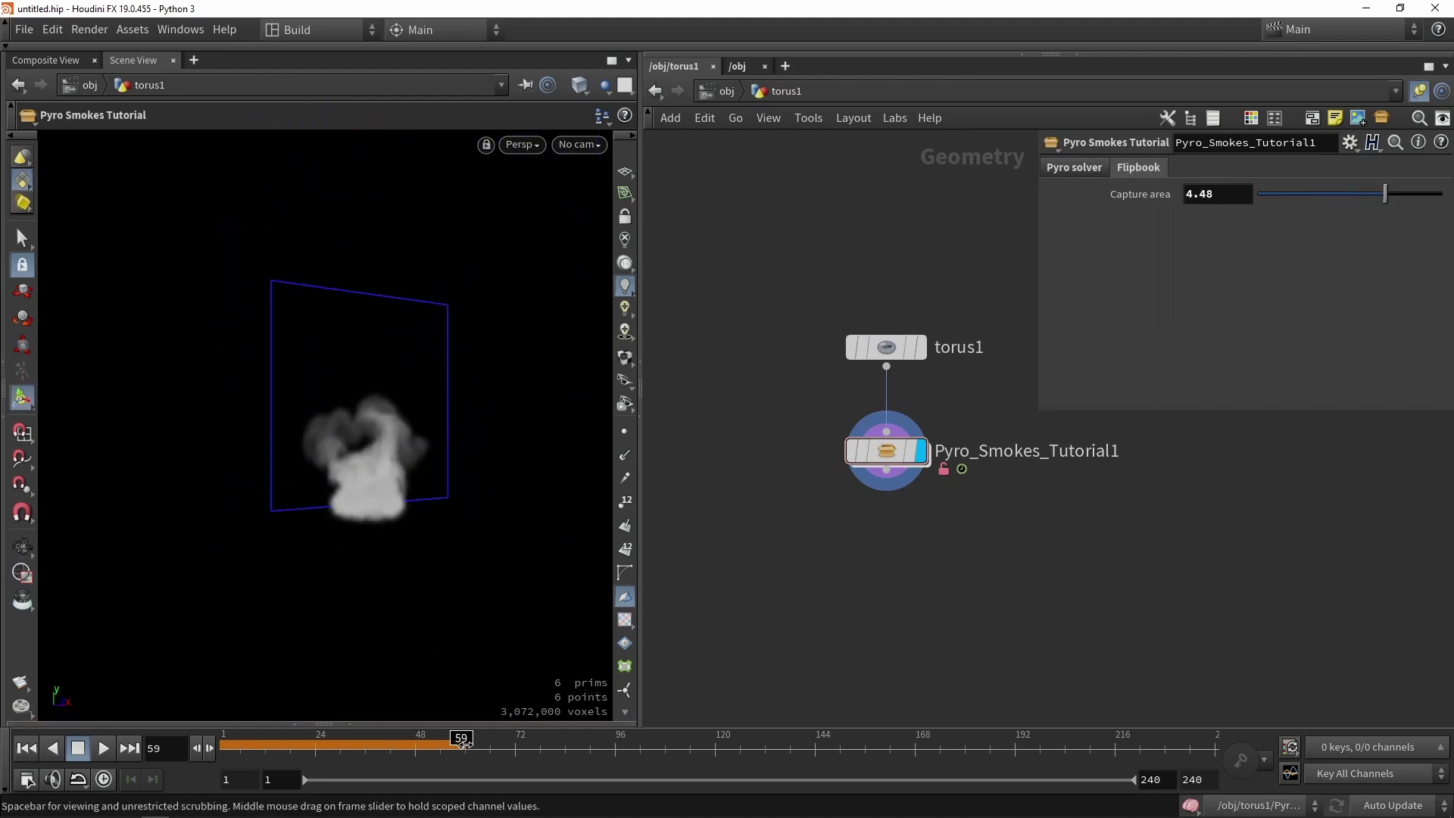
pyautogui.moveTo(459, 746); pyautogui.dragTo(596, 712)
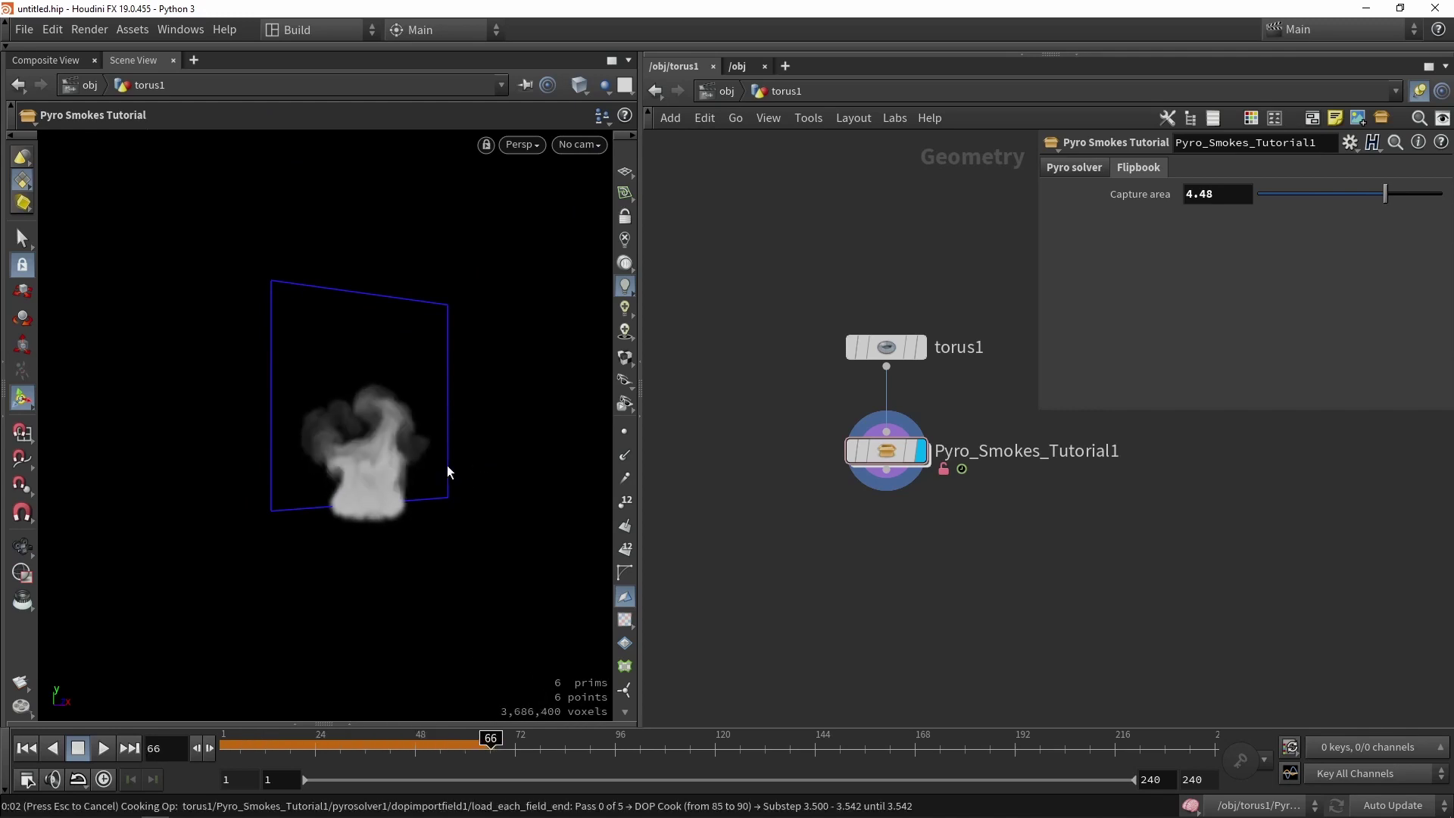
pyautogui.keyDown('alt'); pyautogui.moveTo(415, 458); pyautogui.dragTo(371, 485); pyautogui.keyUp('alt')
pyautogui.moveTo(453, 749); pyautogui.dragTo(545, 748)
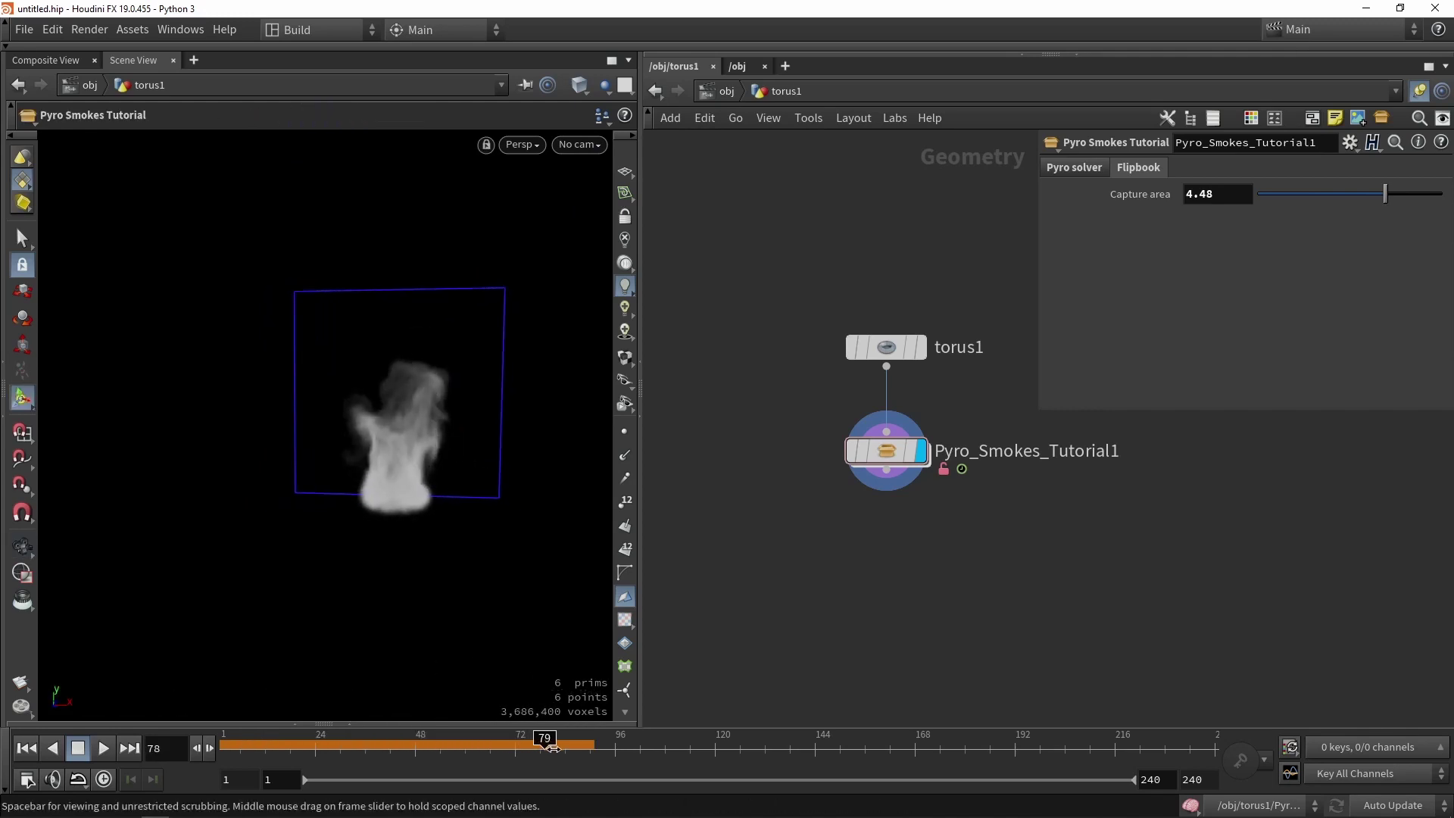
# Step: Try smaller Capture area values, reset it to the default 3, and enter the asset
pyautogui.moveTo(1384, 194); pyautogui.dragTo(1336, 197)
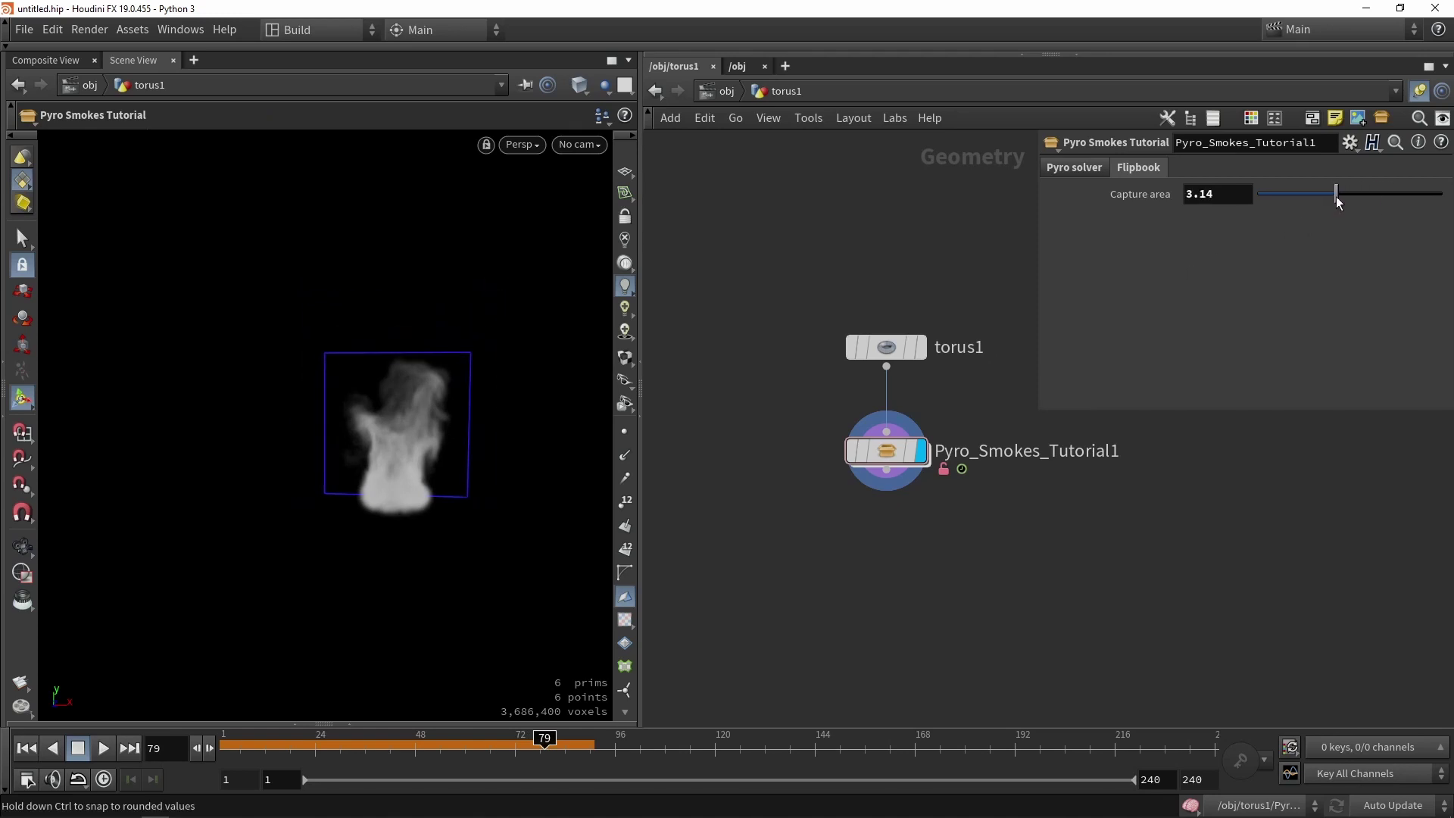
pyautogui.keyDown('alt'); pyautogui.moveTo(402, 383); pyautogui.dragTo(418, 366); pyautogui.keyUp('alt')
pyautogui.keyDown('alt'); pyautogui.moveTo(366, 410); pyautogui.dragTo(388, 387, button='right'); pyautogui.keyUp('alt')
pyautogui.keyDown('alt'); pyautogui.moveTo(388, 387); pyautogui.dragTo(356, 402); pyautogui.keyUp('alt')
pyautogui.press('Return')
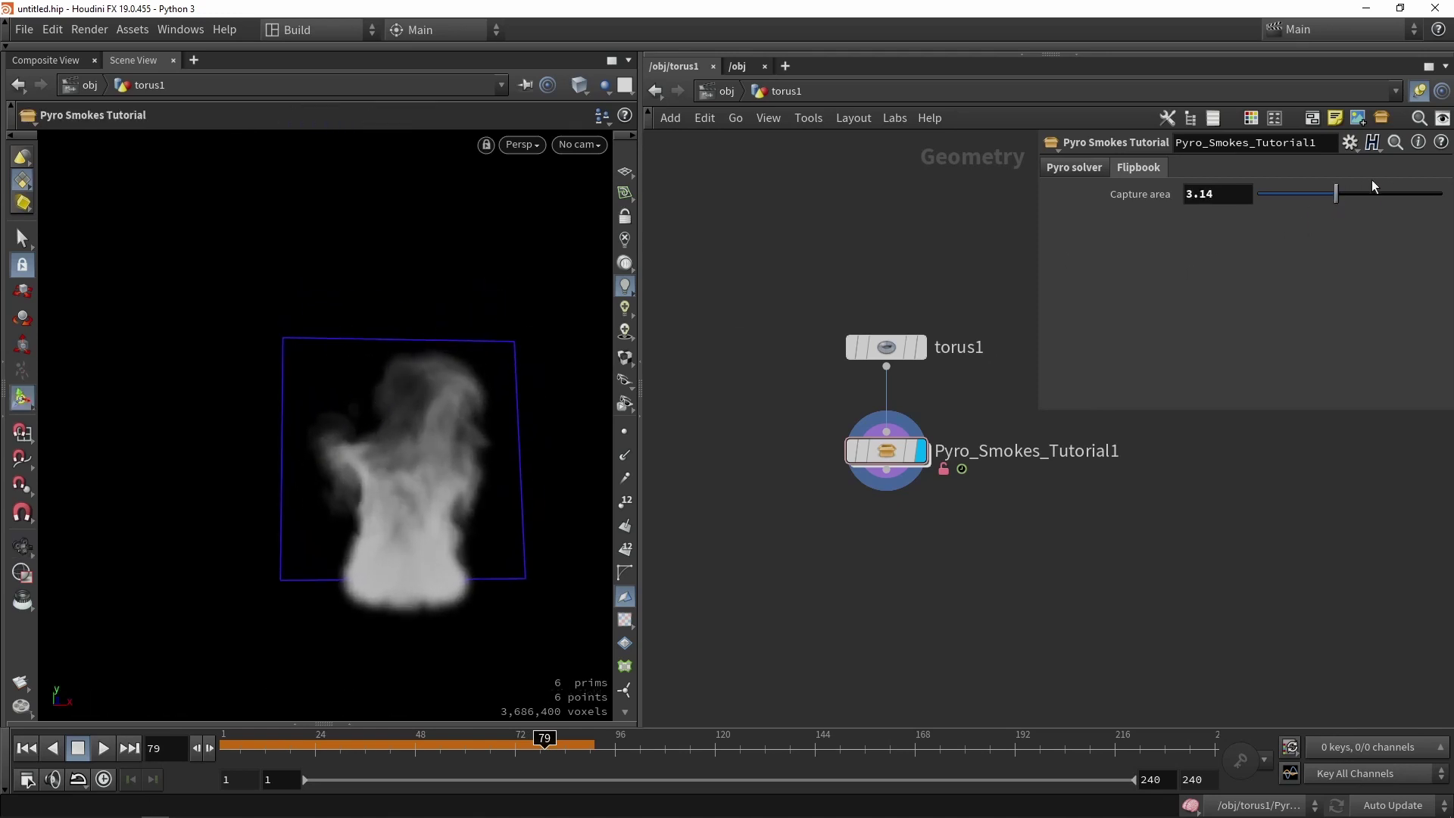
pyautogui.moveTo(1342, 196)
pyautogui.mouseDown()
pyautogui.moveTo(1327, 201)
pyautogui.moveTo(1358, 202)
pyautogui.mouseUp()
pyautogui.keyDown('ctrl'); pyautogui.middleClick(1249, 192); pyautogui.keyUp('ctrl')
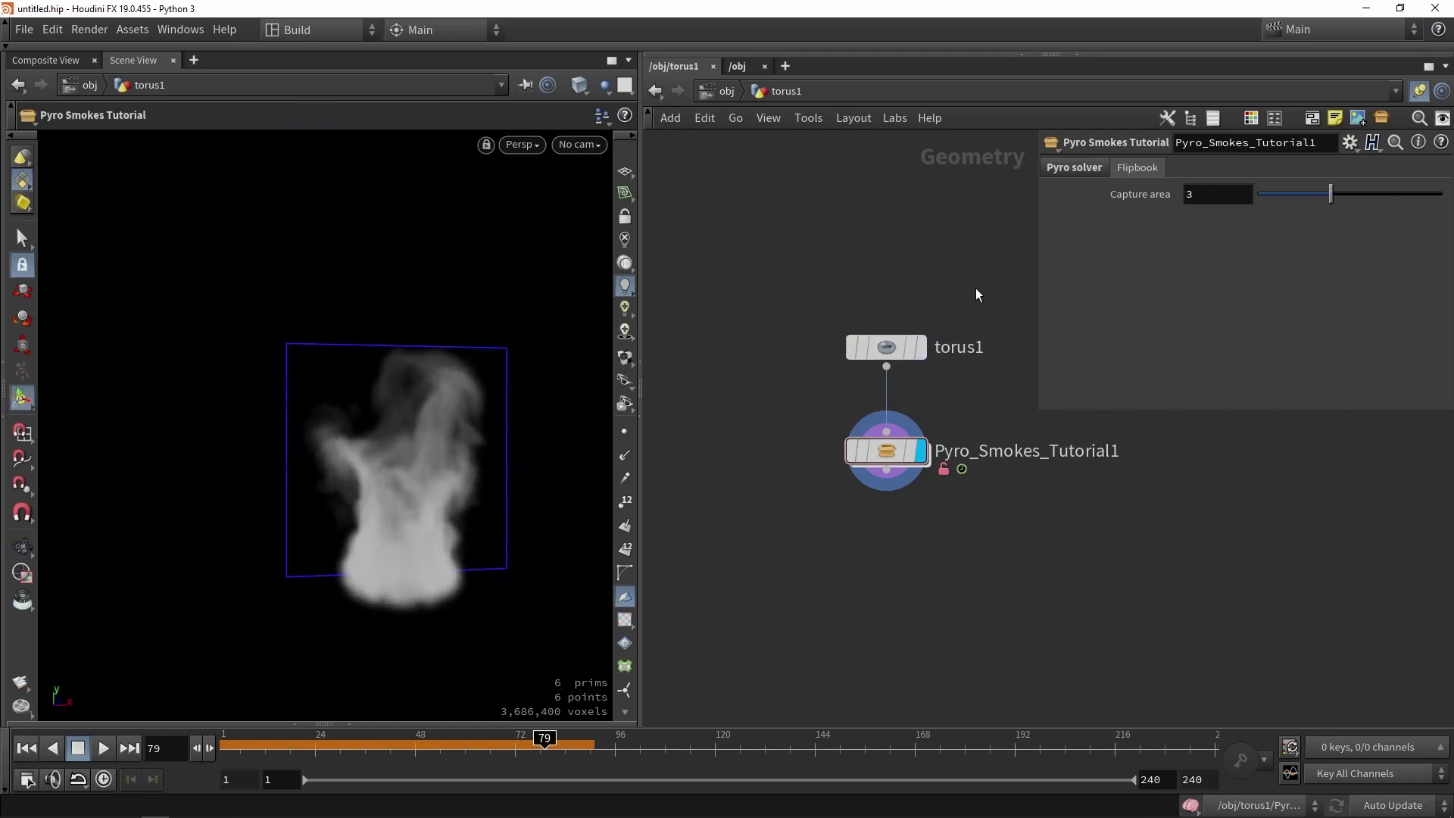
pyautogui.doubleClick(820, 432)
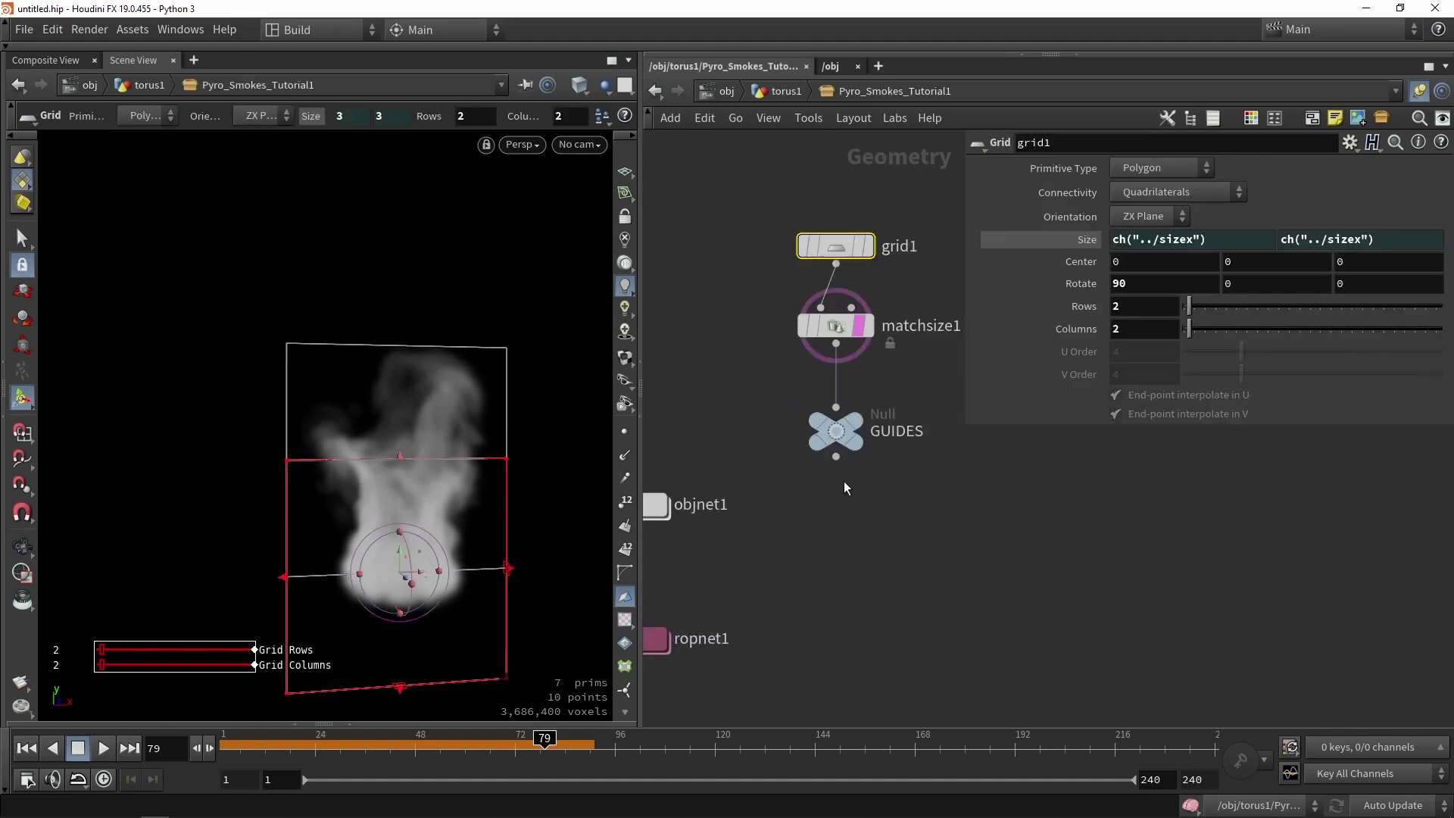
# Step: Inside objnet1, paste the sizex expression into cam1's Ortho Width
pyautogui.scroll(-4, 844, 480)
pyautogui.doubleClick(803, 418)
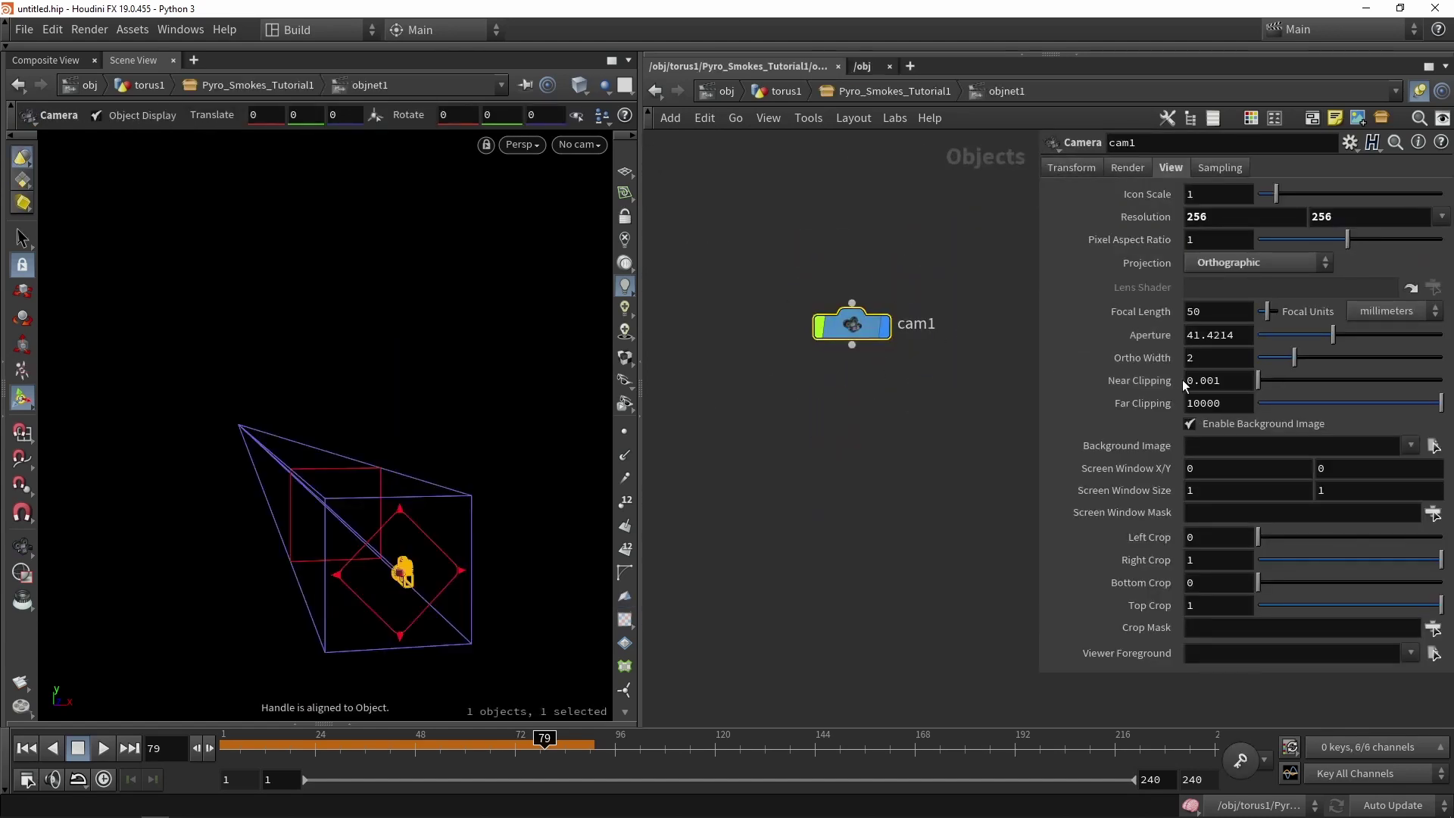
pyautogui.click(892, 403)
pyautogui.moveTo(1202, 359); pyautogui.dragTo(1057, 353)
pyautogui.write('ch("../sizex")')
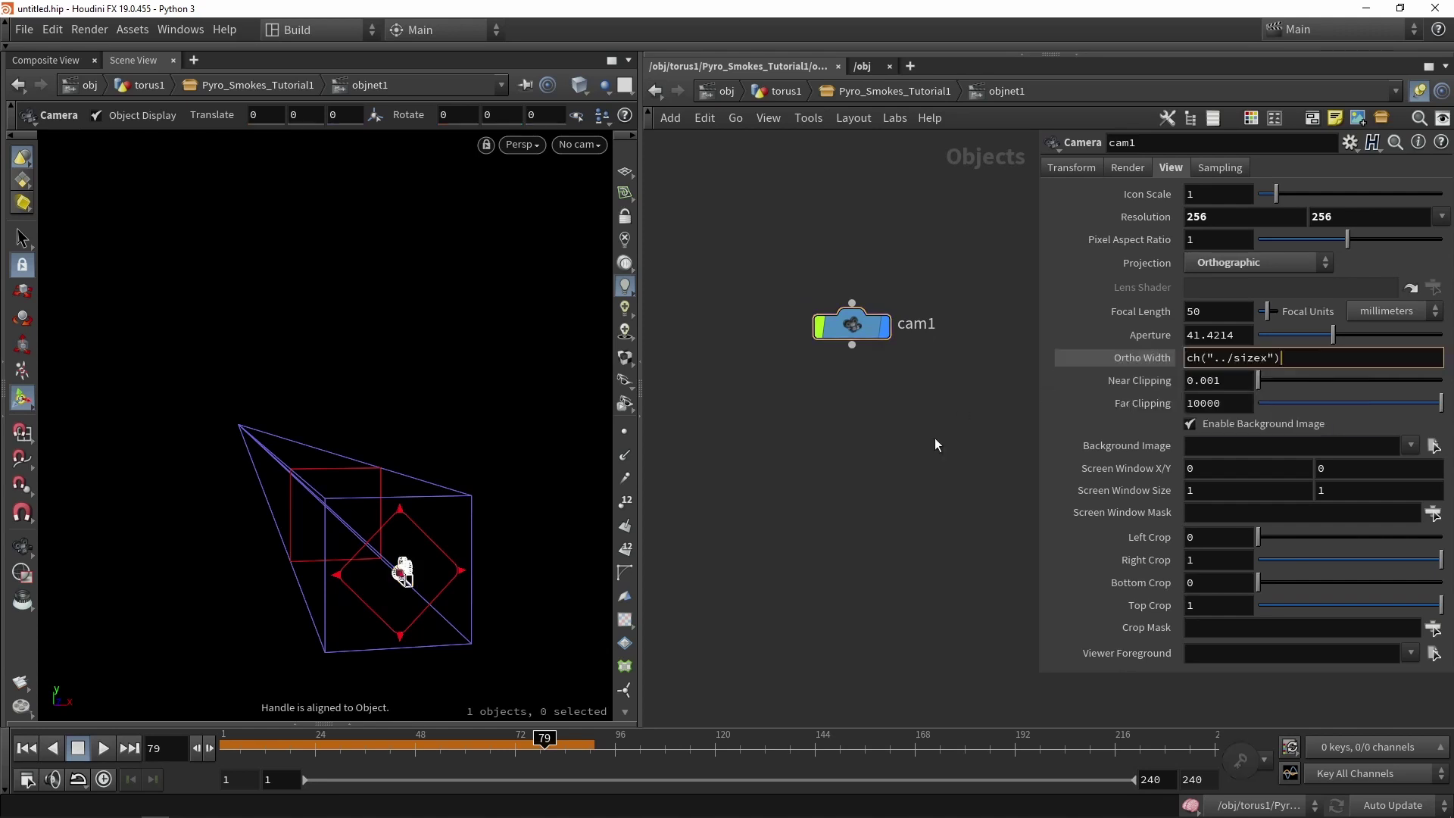
pyautogui.press('Return')
pyautogui.keyDown('ctrl'); pyautogui.keyDown('shift'); pyautogui.click(1159, 358); pyautogui.keyUp('shift'); pyautogui.keyUp('ctrl')
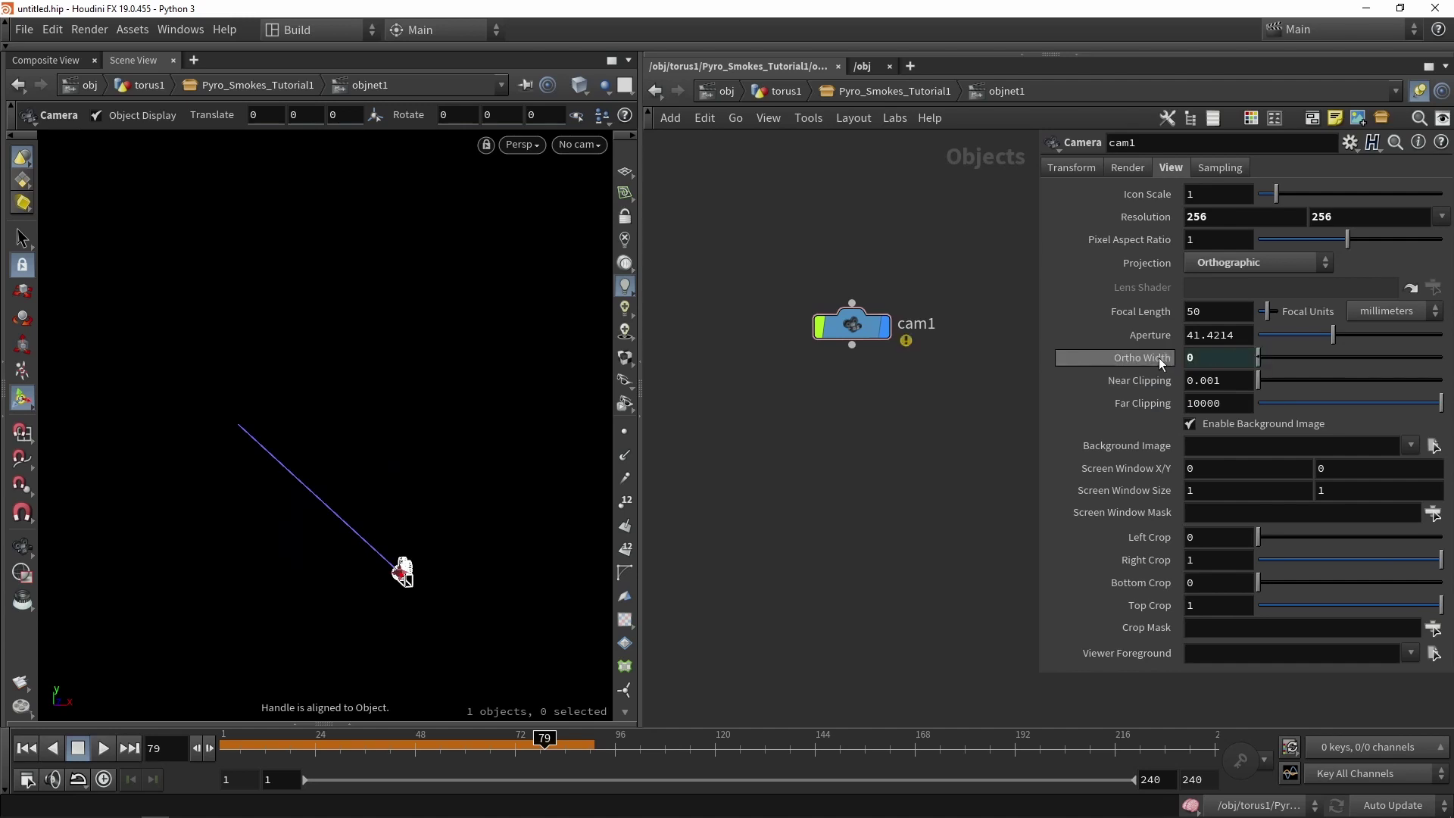
pyautogui.click(1156, 361)
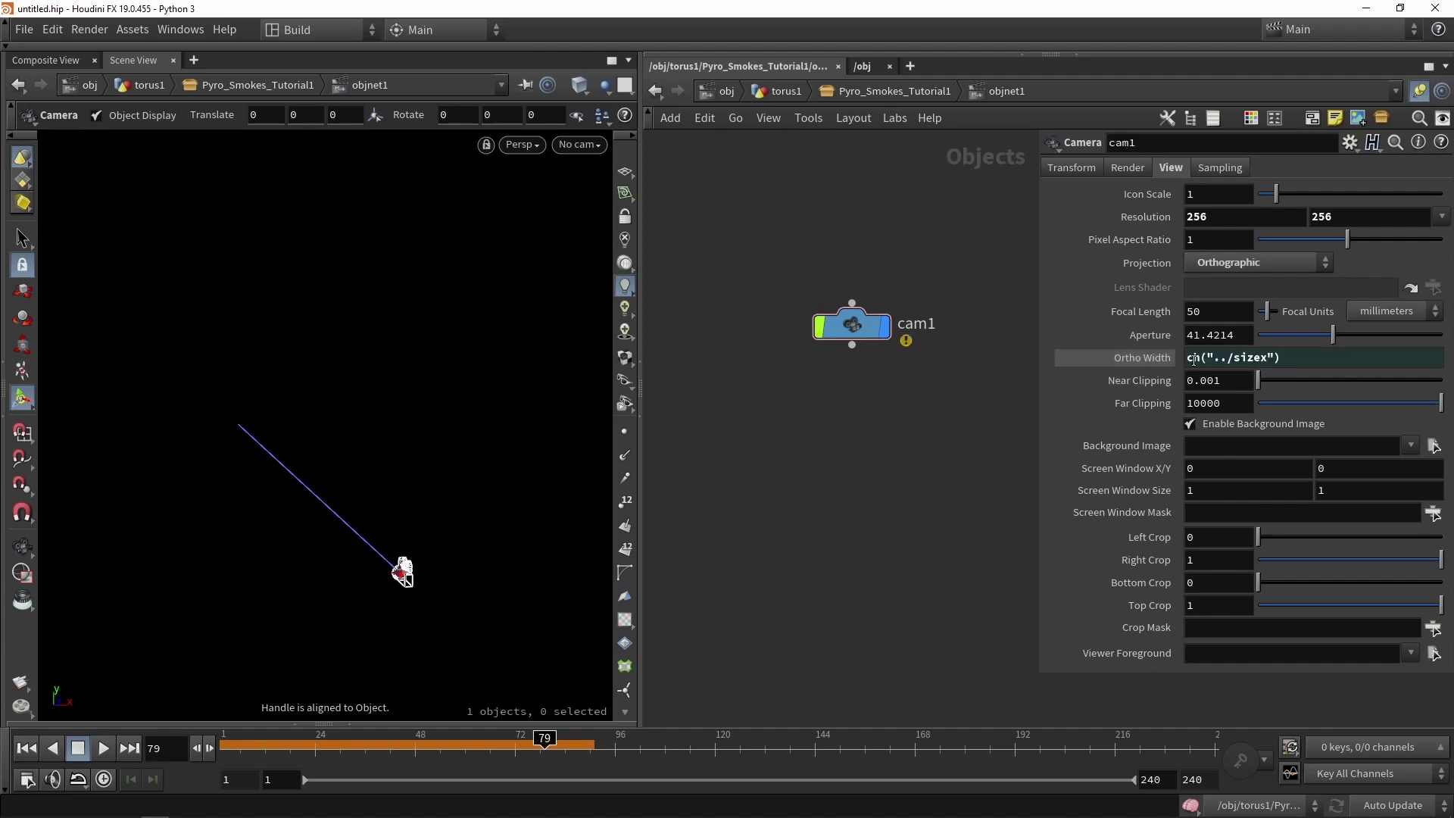
# Step: Correct cam1's Ortho Width expression to ch("../../sizex") so it evaluates to 3
pyautogui.click(891, 96)
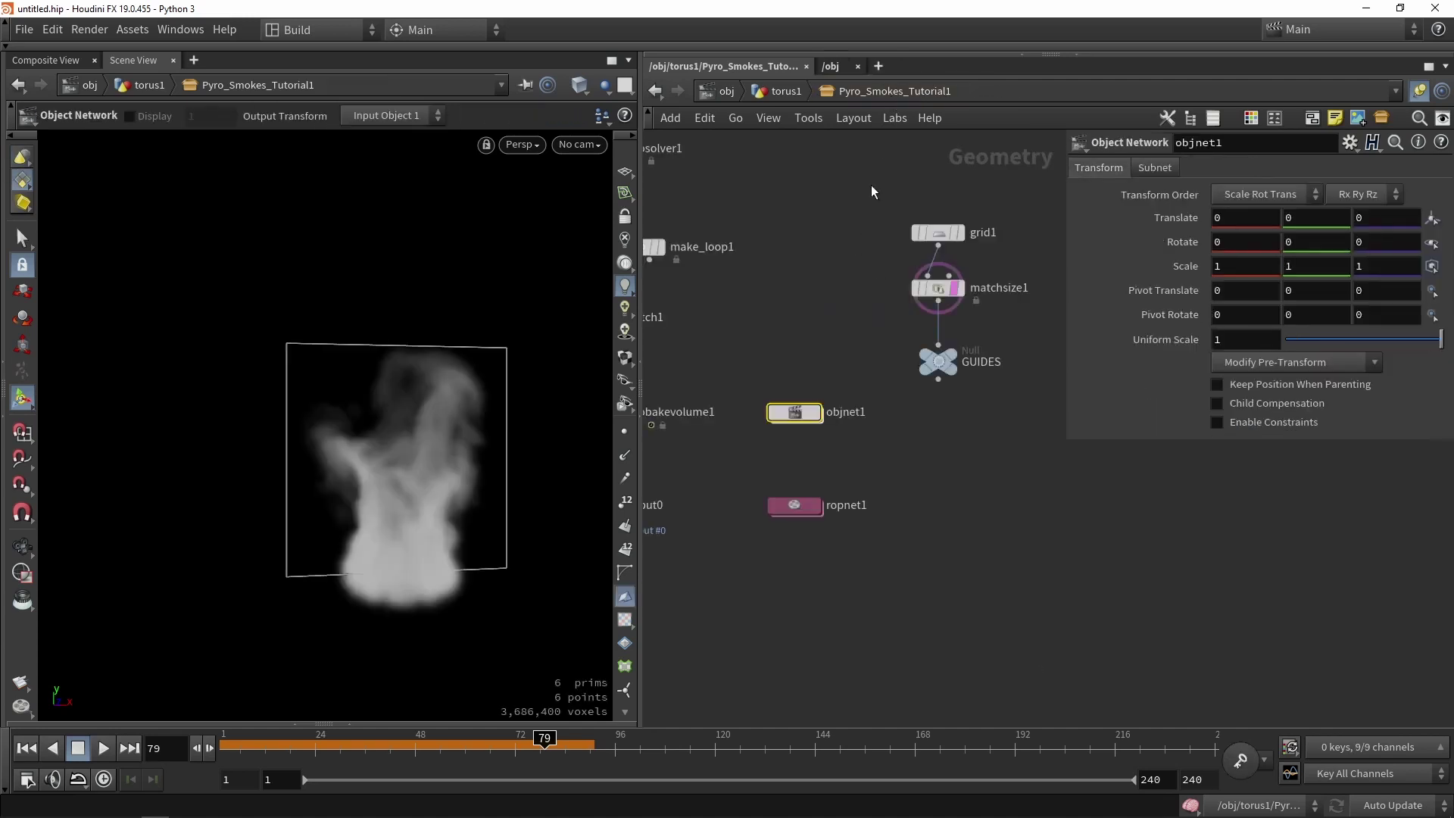
pyautogui.doubleClick(795, 413)
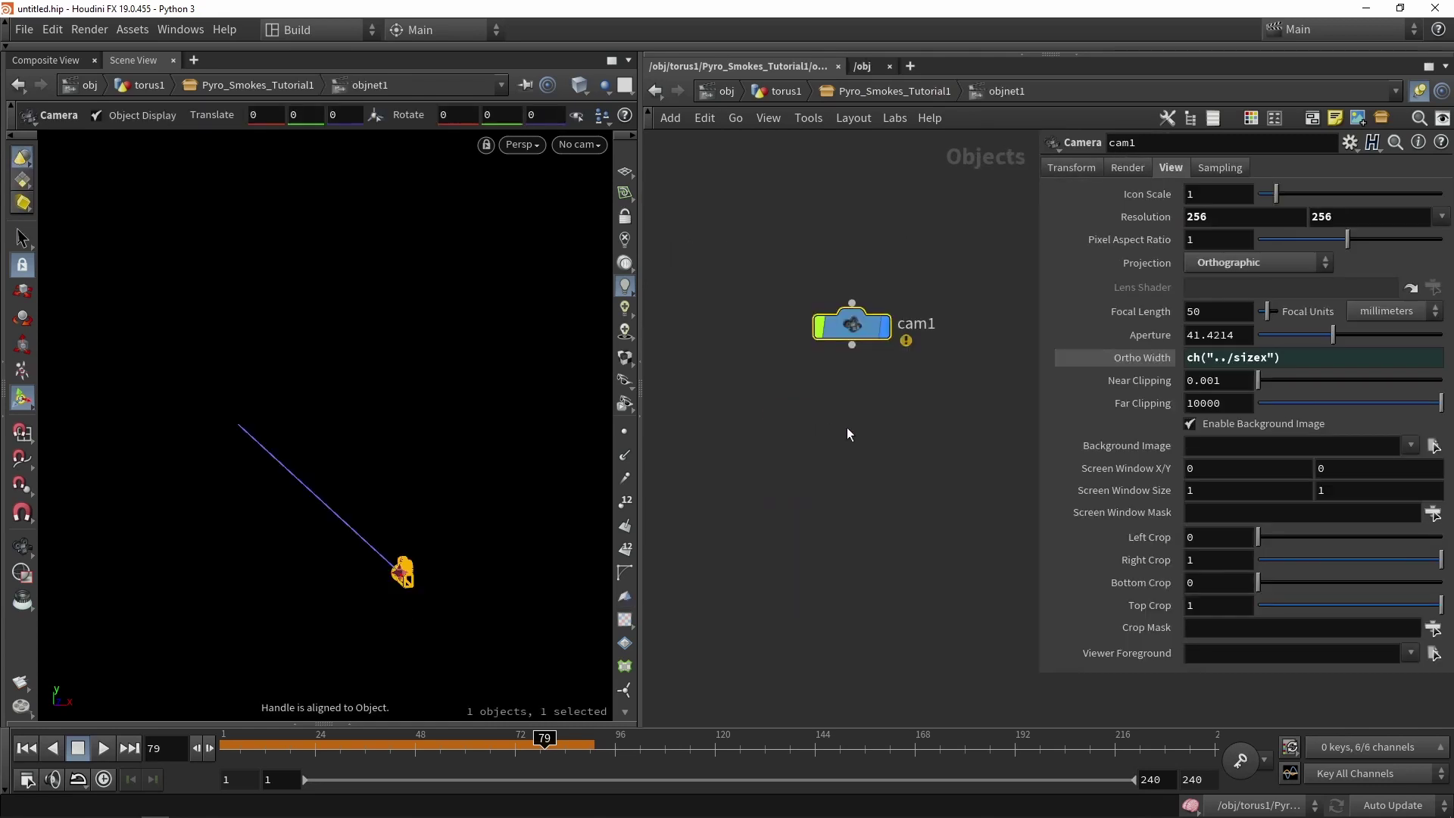
pyautogui.click(1234, 356)
pyautogui.write('../')
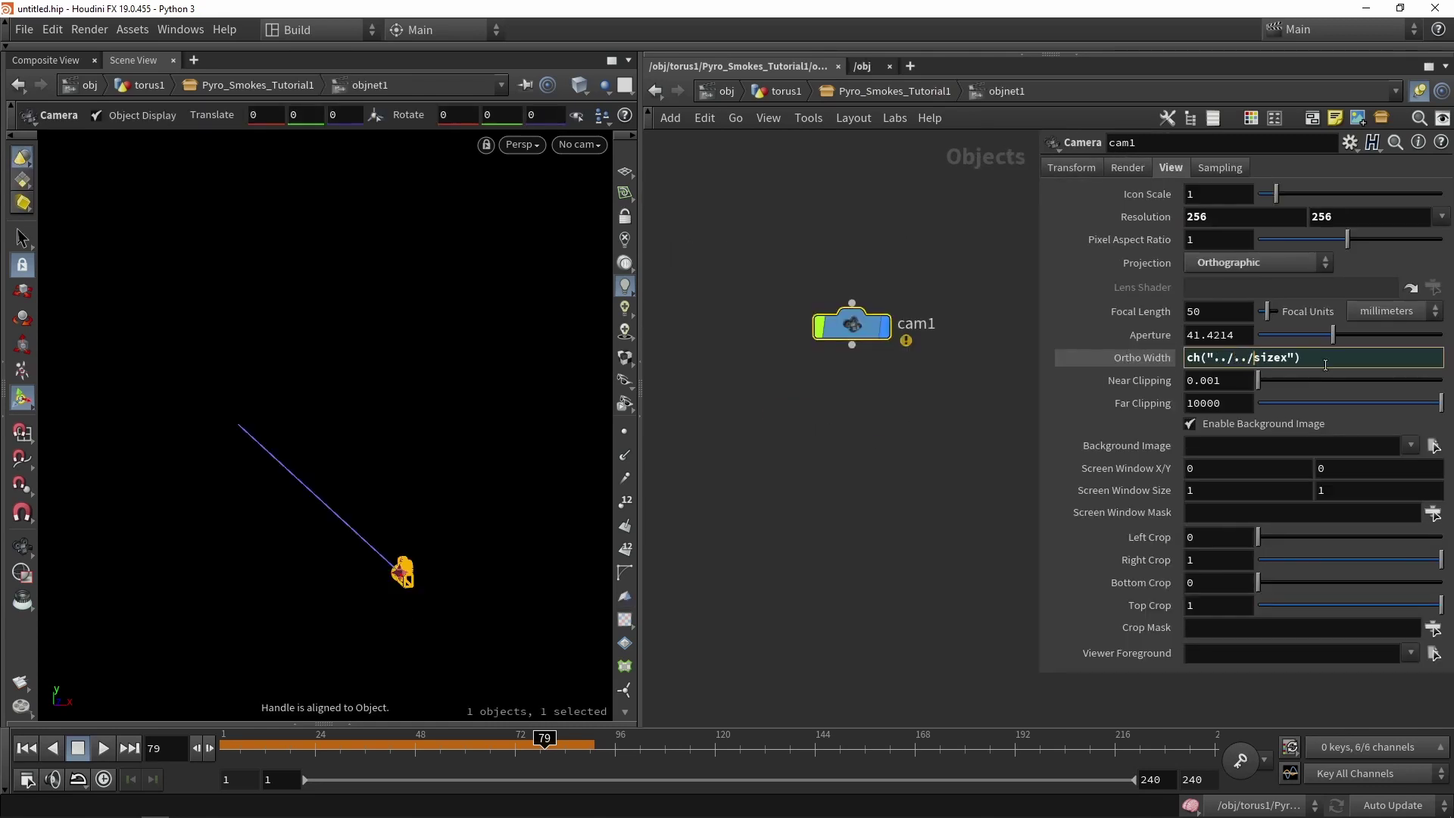
pyautogui.press('Return')
pyautogui.click(1018, 452)
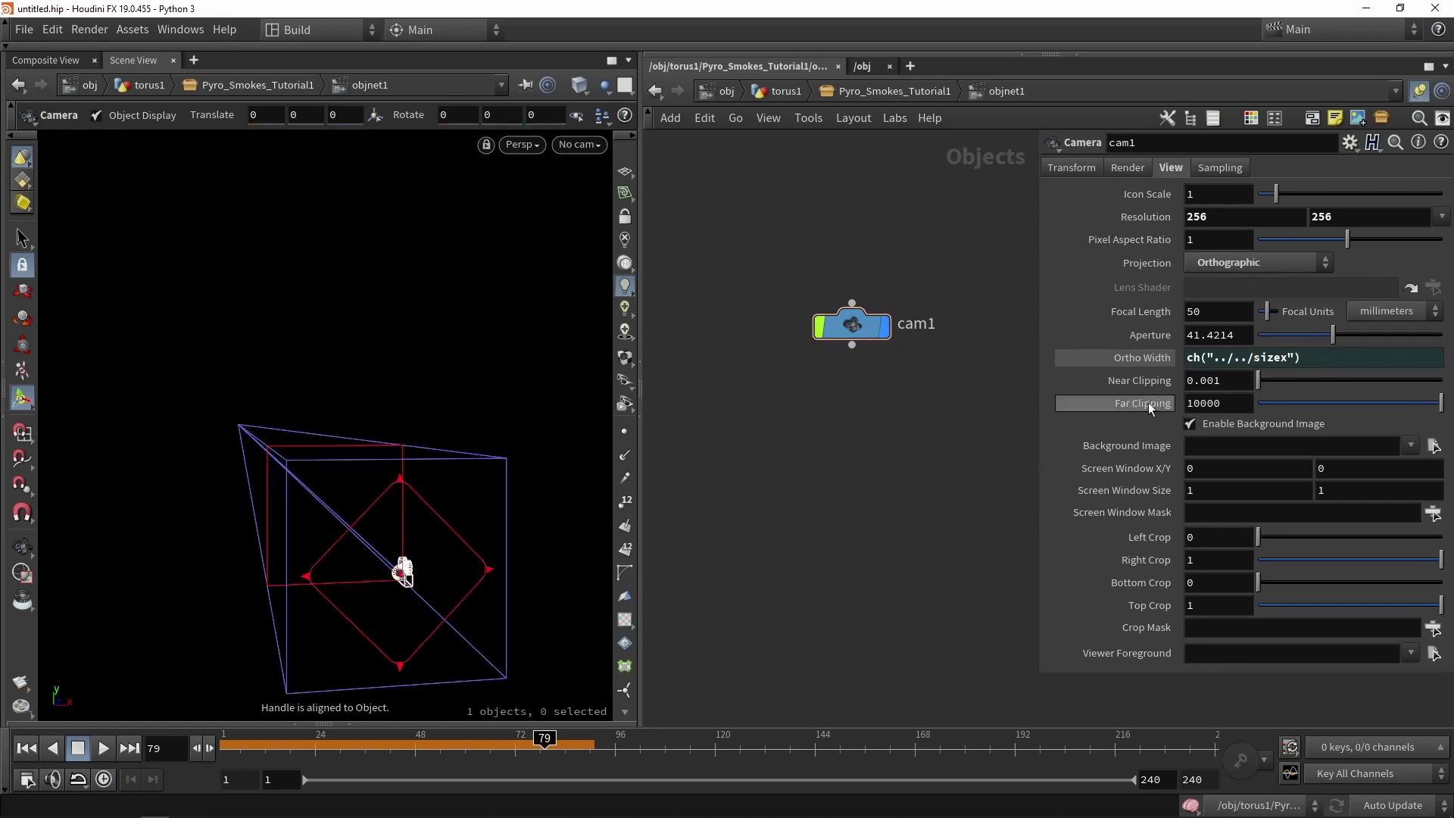
pyautogui.click(1155, 359)
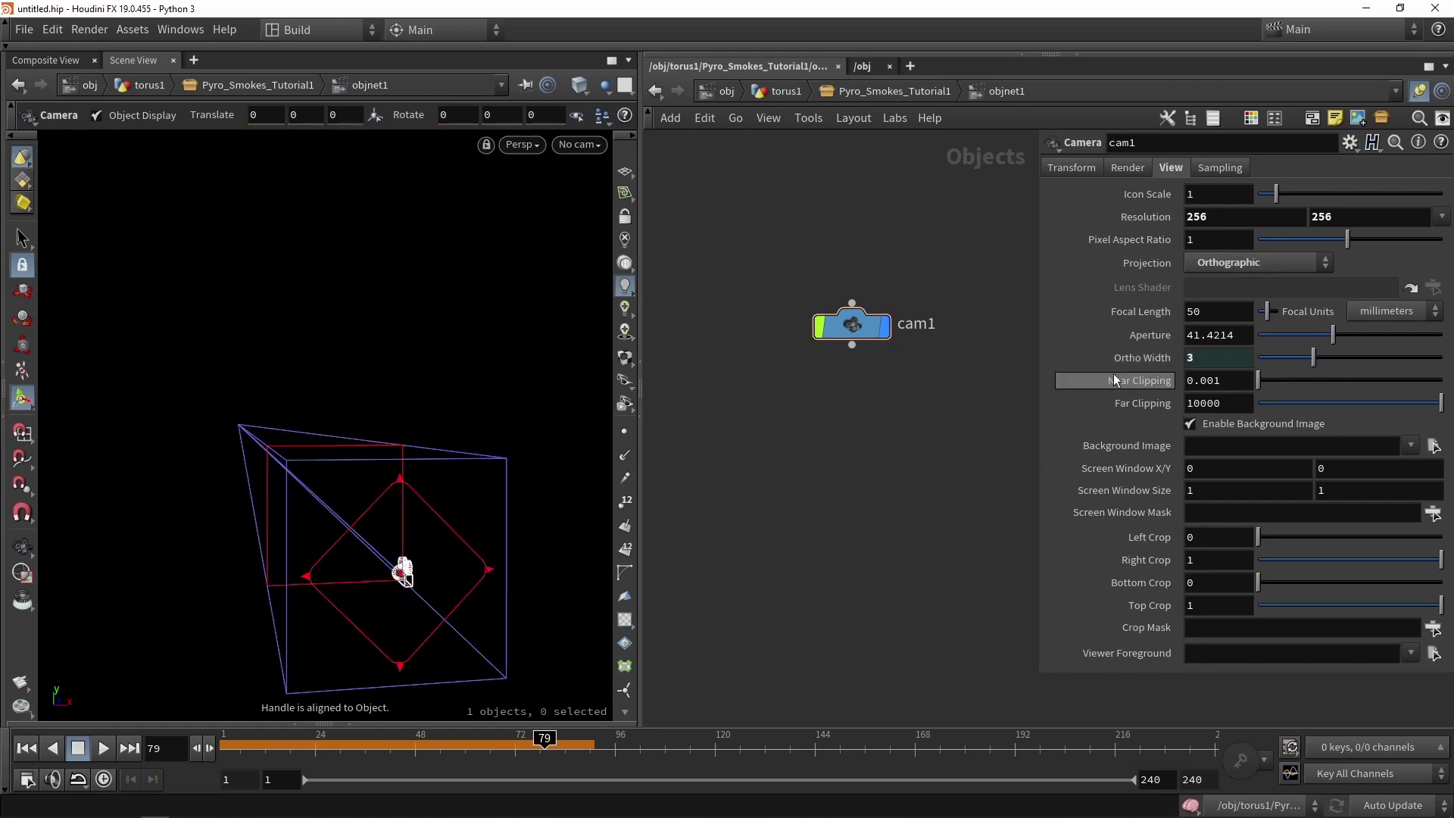
pyautogui.click(1143, 358)
pyautogui.moveTo(1312, 356); pyautogui.dragTo(1166, 359)
pyautogui.hotkey('ctrl', 'c')
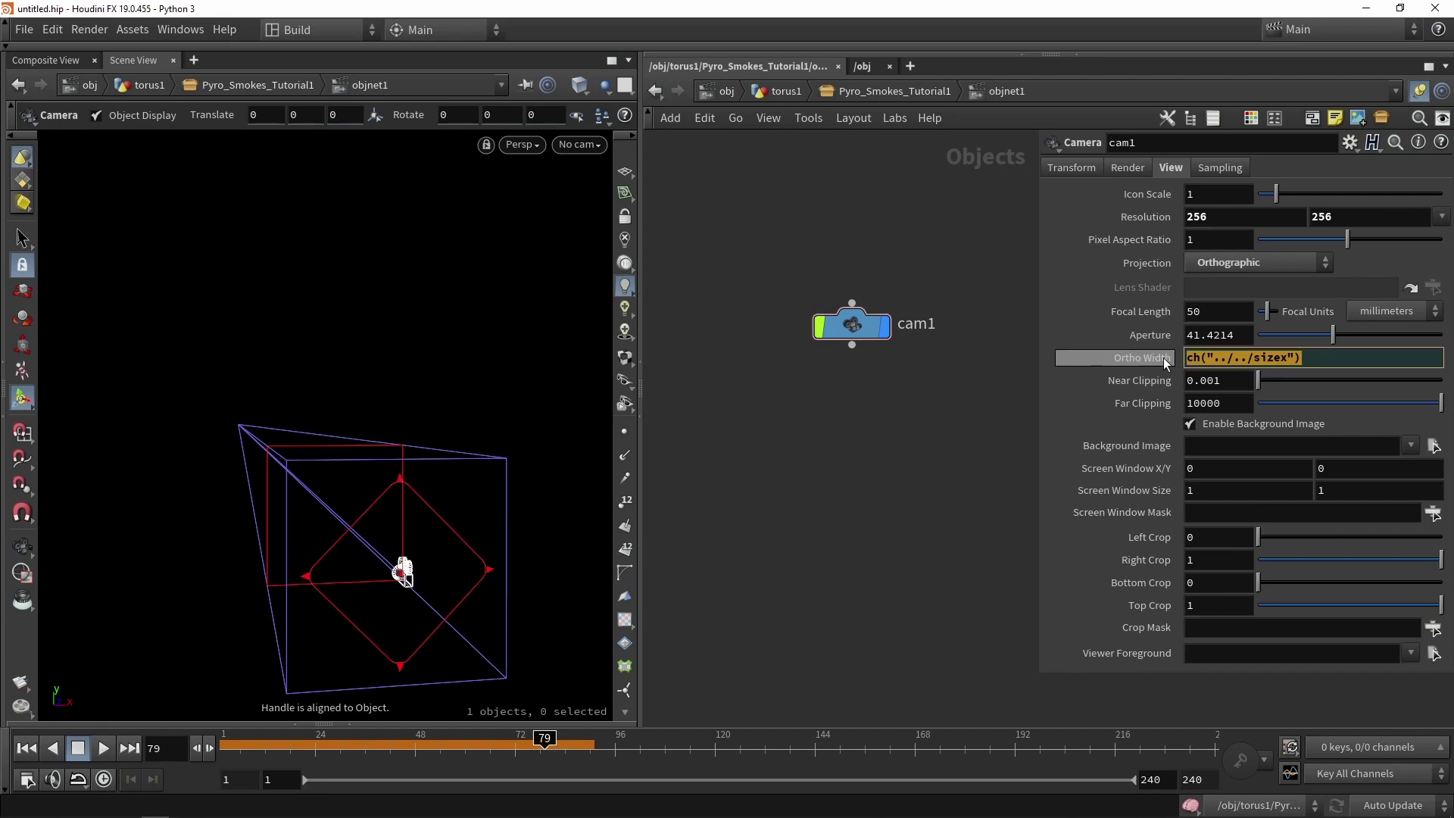
pyautogui.click(868, 452)
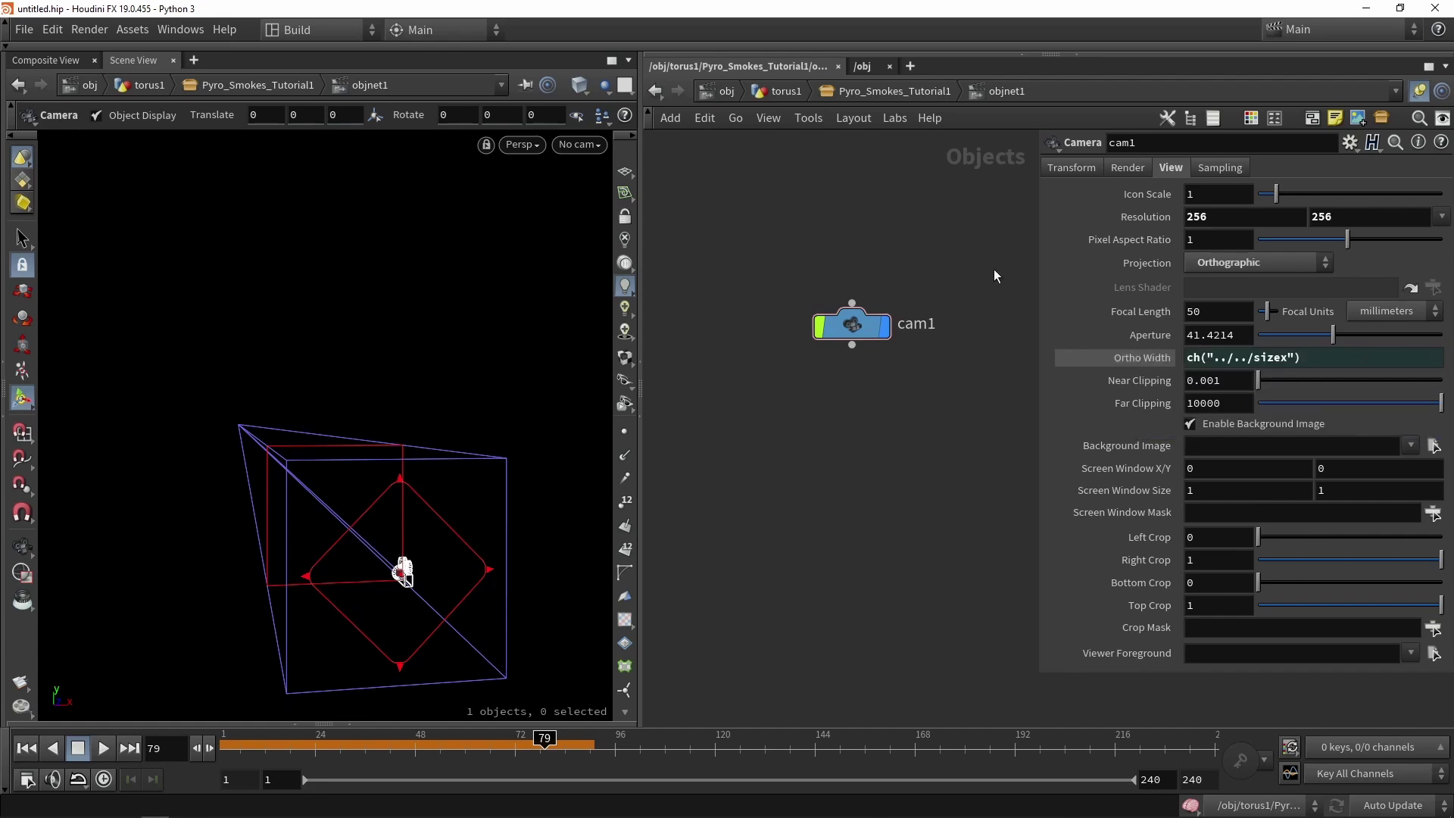
pyautogui.click(1079, 169)
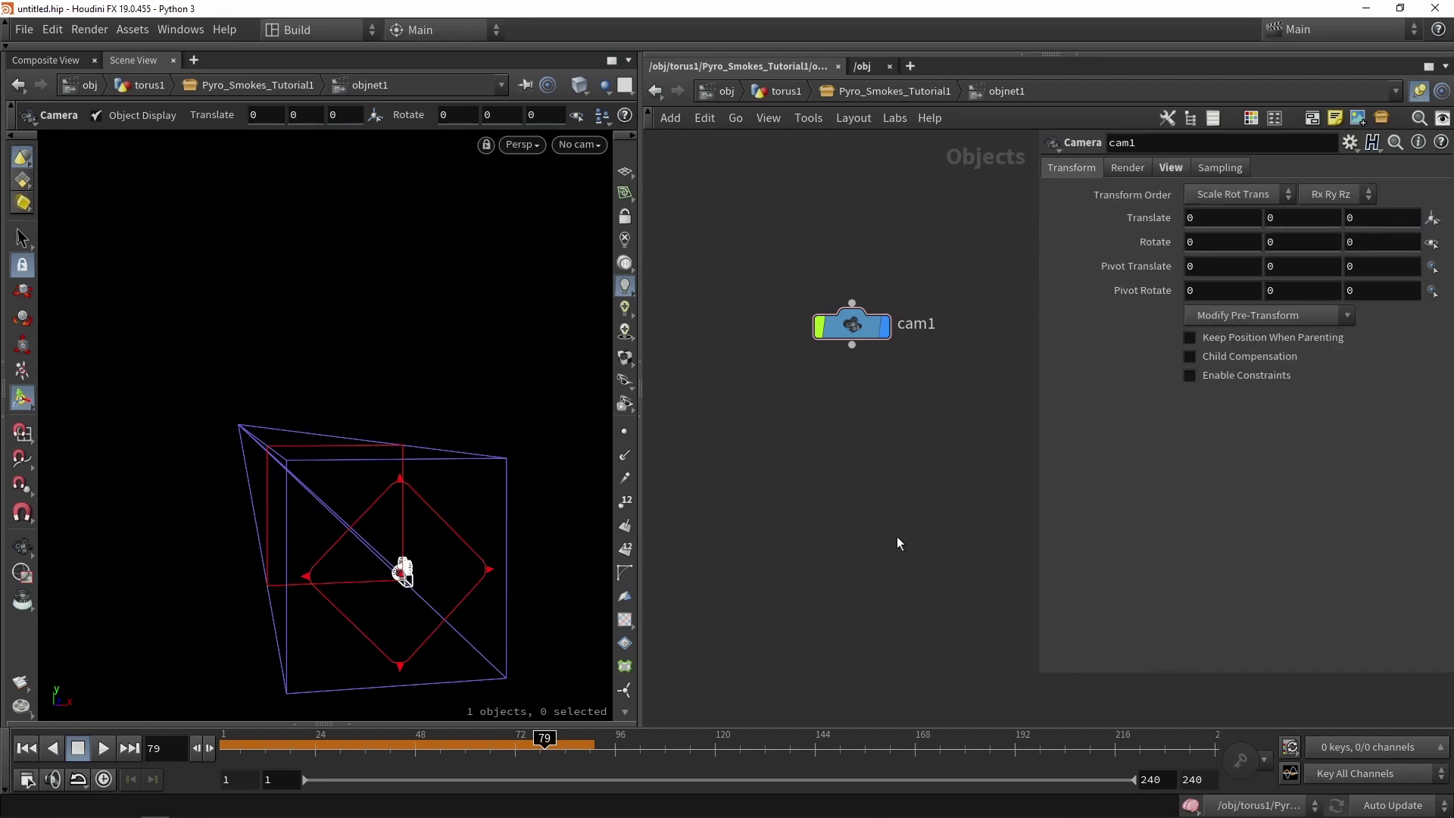
# Step: Set cam1's Translate Z to 1
pyautogui.moveTo(1277, 222); pyautogui.dragTo(1299, 280, button='middle')
pyautogui.moveTo(1183, 209)
pyautogui.mouseDown(button='middle')
pyautogui.moveTo(1311, 213)
pyautogui.moveTo(1208, 216)
pyautogui.mouseUp(button='middle')
pyautogui.moveTo(1352, 219); pyautogui.dragTo(1356, 217, button='middle')
pyautogui.write('1')
pyautogui.press('Return')
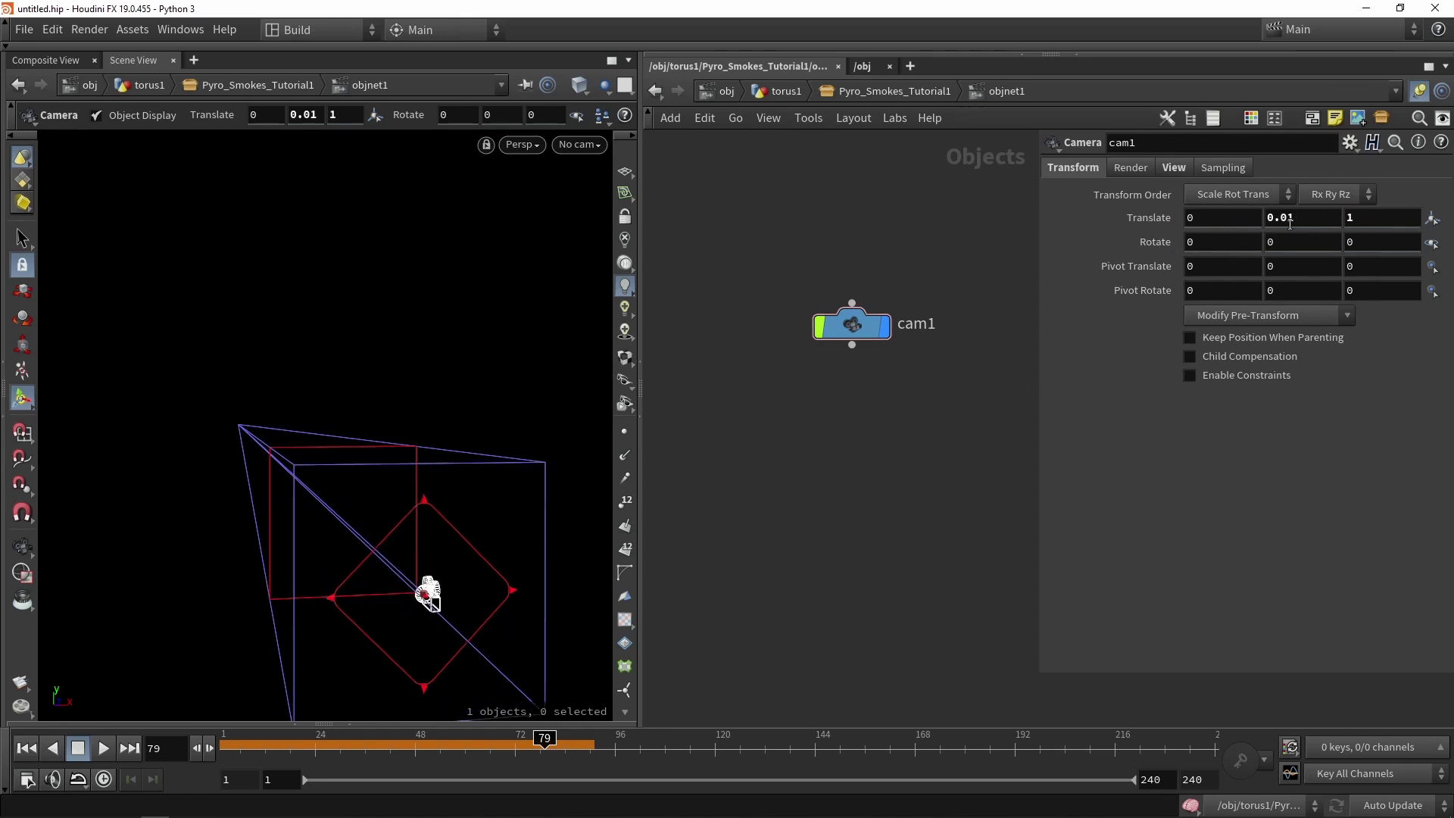
# Step: Drive cam1's Translate Y with ch("../../sizex")/2, evaluating to 1.5
pyautogui.moveTo(1293, 223); pyautogui.dragTo(1103, 218)
pyautogui.hotkey('ctrl', 'v')
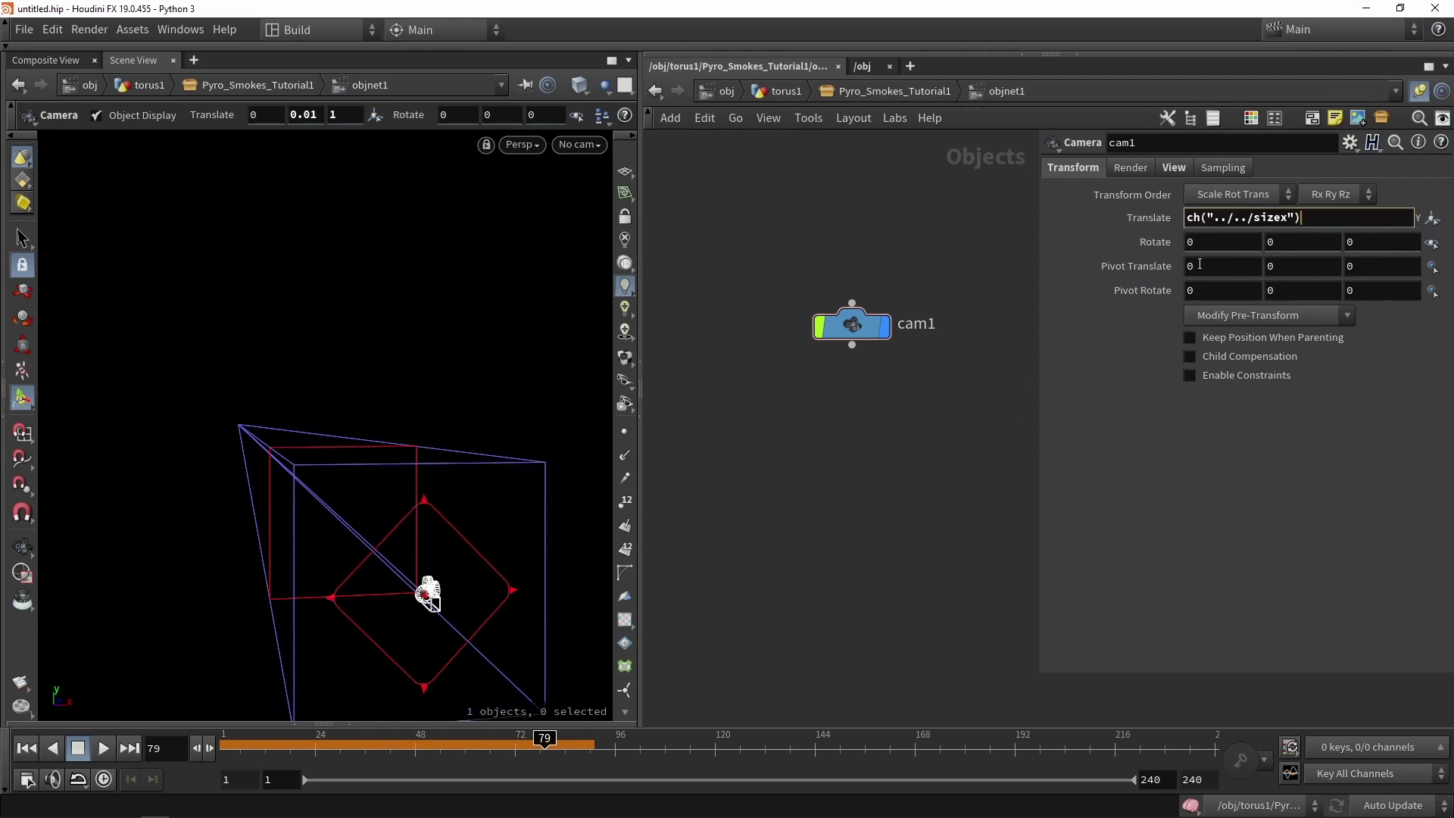
pyautogui.write('/2')
pyautogui.press('Return')
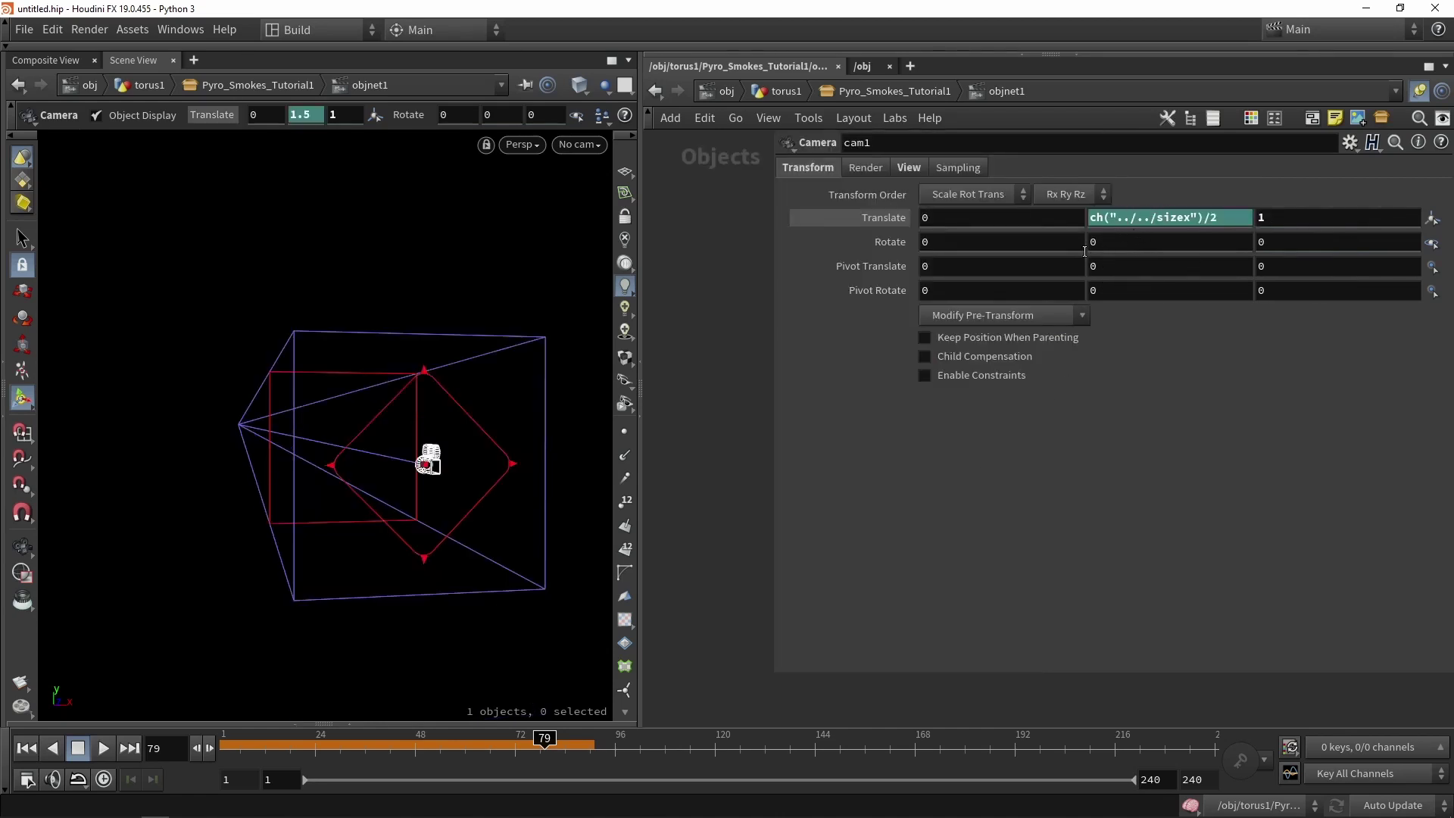
pyautogui.moveTo(775, 369); pyautogui.dragTo(1047, 369)
# Step: Go up to Pyro_Smokes_Tutorial1 and enter ropnet1 to reach the flipbook_textures1 node
pyautogui.click(903, 92)
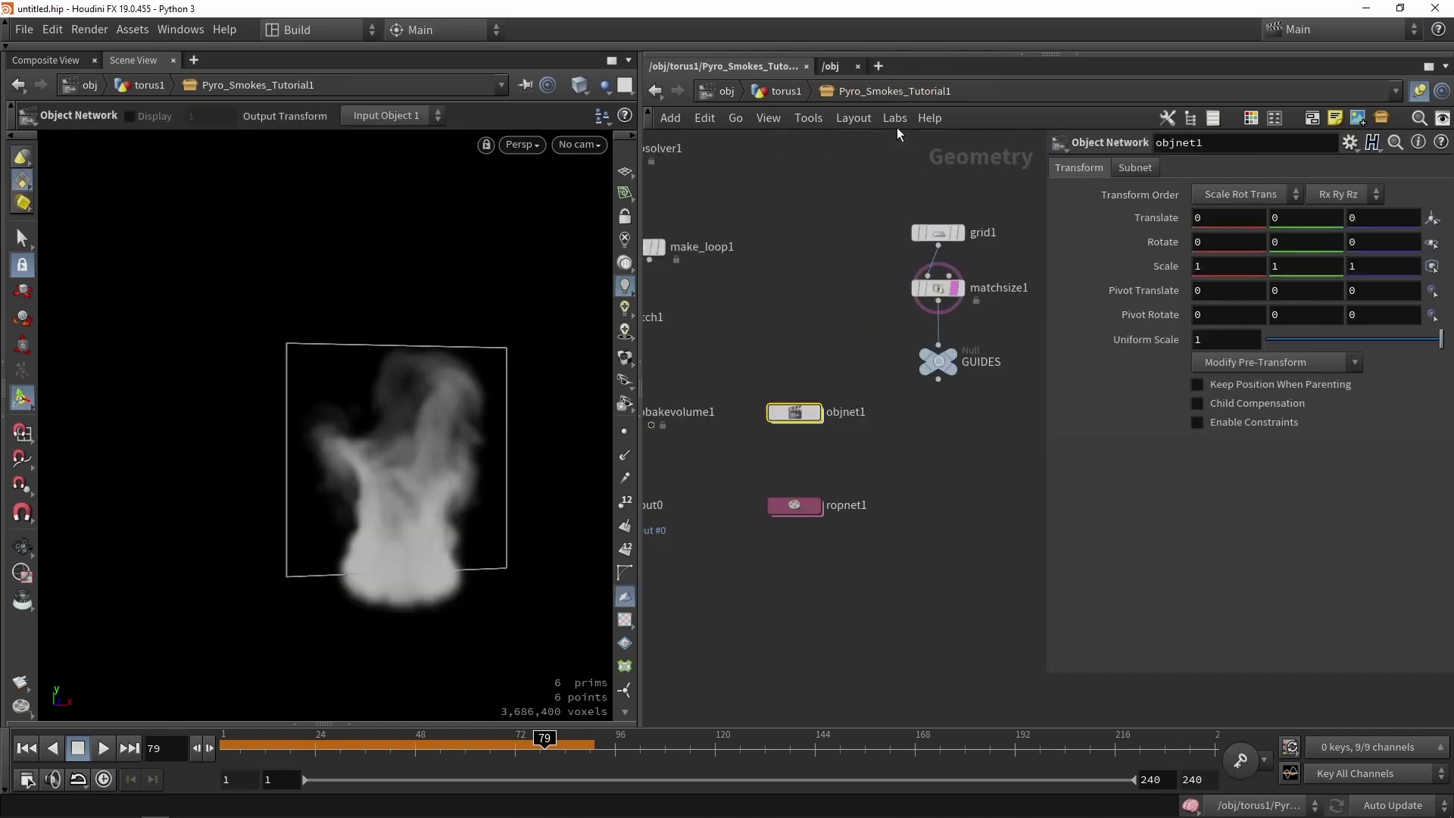
pyautogui.click(860, 290)
pyautogui.keyDown('alt'); pyautogui.moveTo(518, 354); pyautogui.dragTo(483, 363); pyautogui.keyUp('alt')
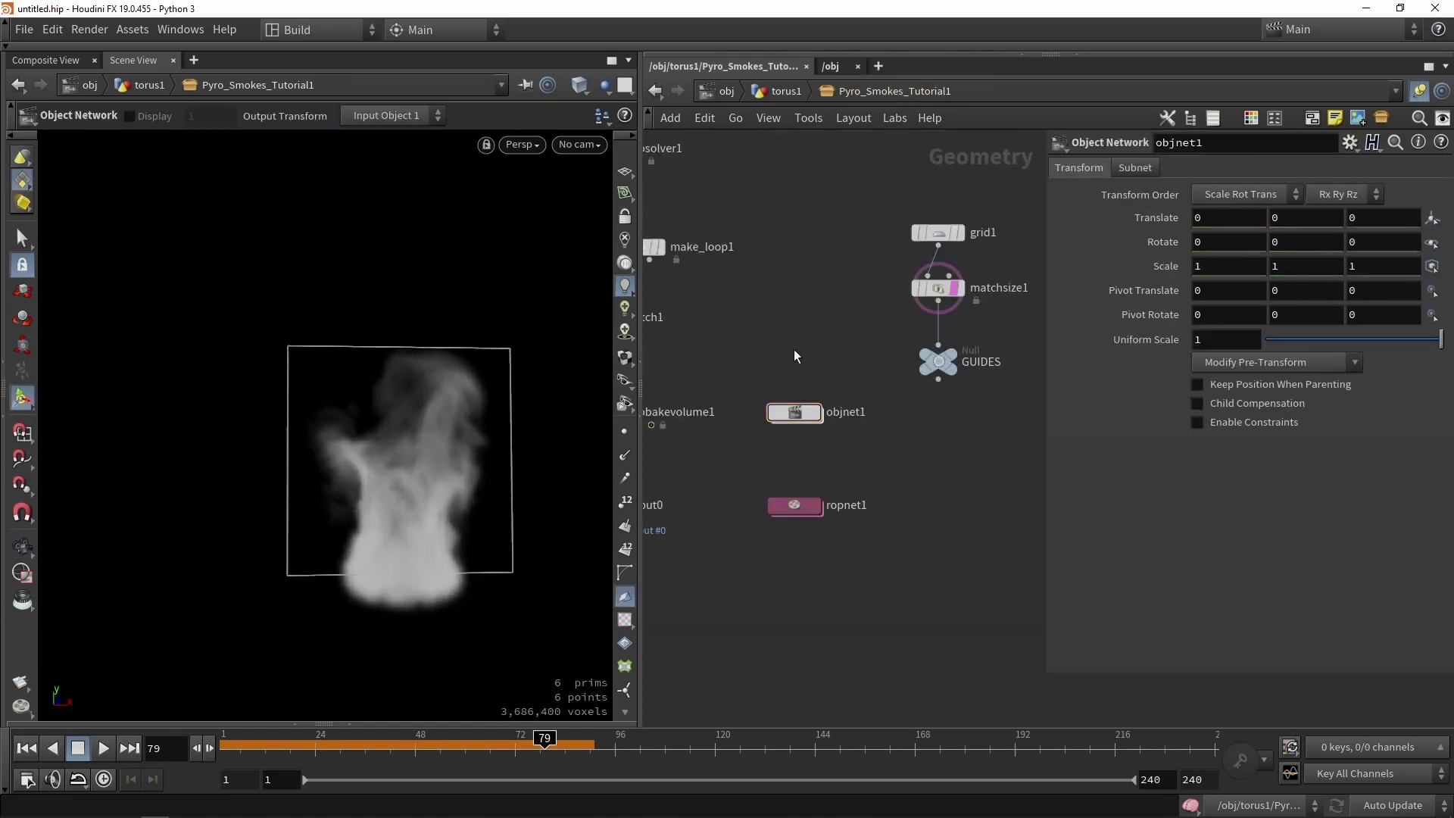
pyautogui.moveTo(788, 358); pyautogui.dragTo(832, 304, button='middle')
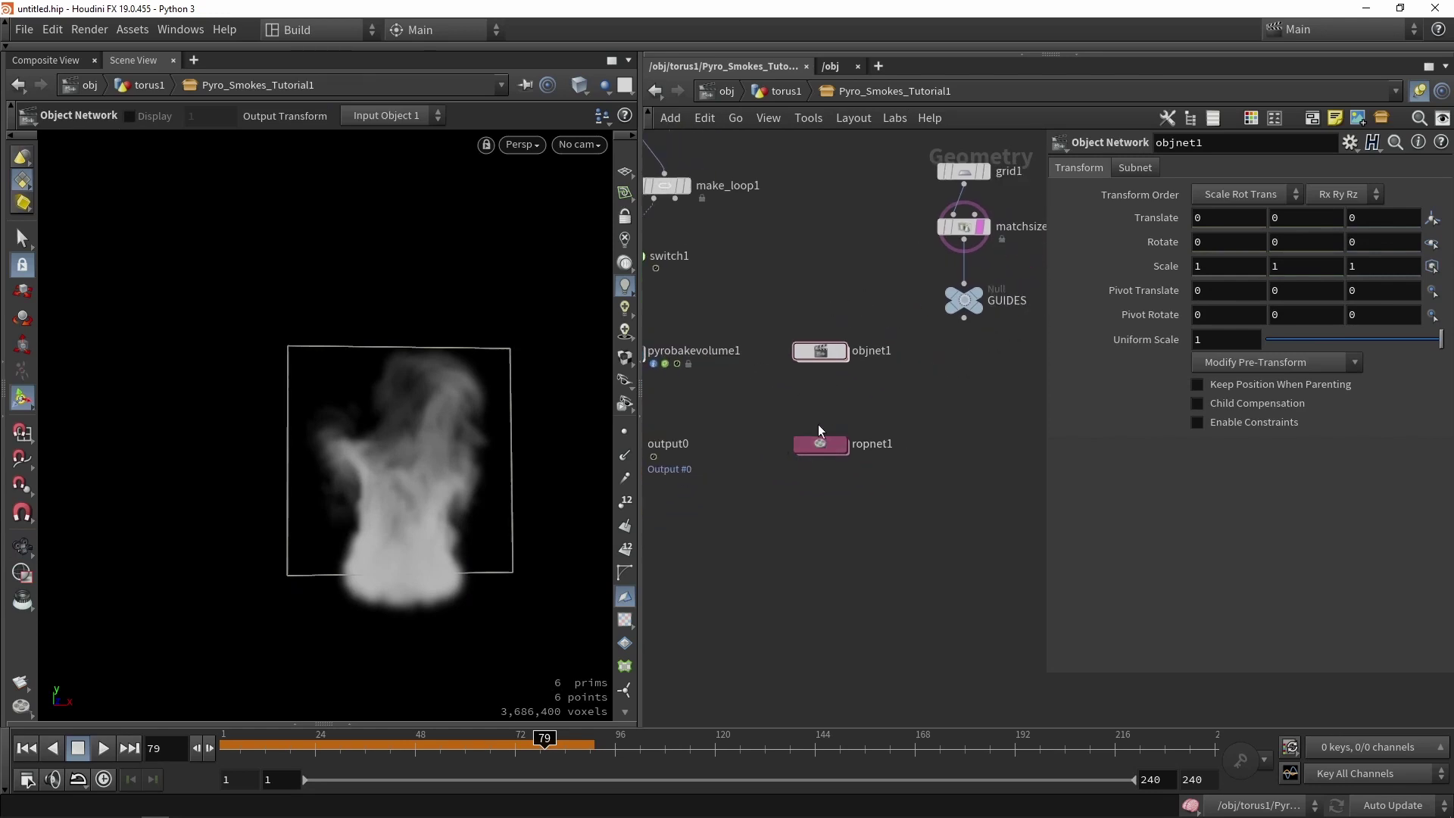
pyautogui.doubleClick(821, 443)
pyautogui.moveTo(746, 310); pyautogui.dragTo(783, 401)
pyautogui.moveTo(1051, 248); pyautogui.dragTo(839, 280)
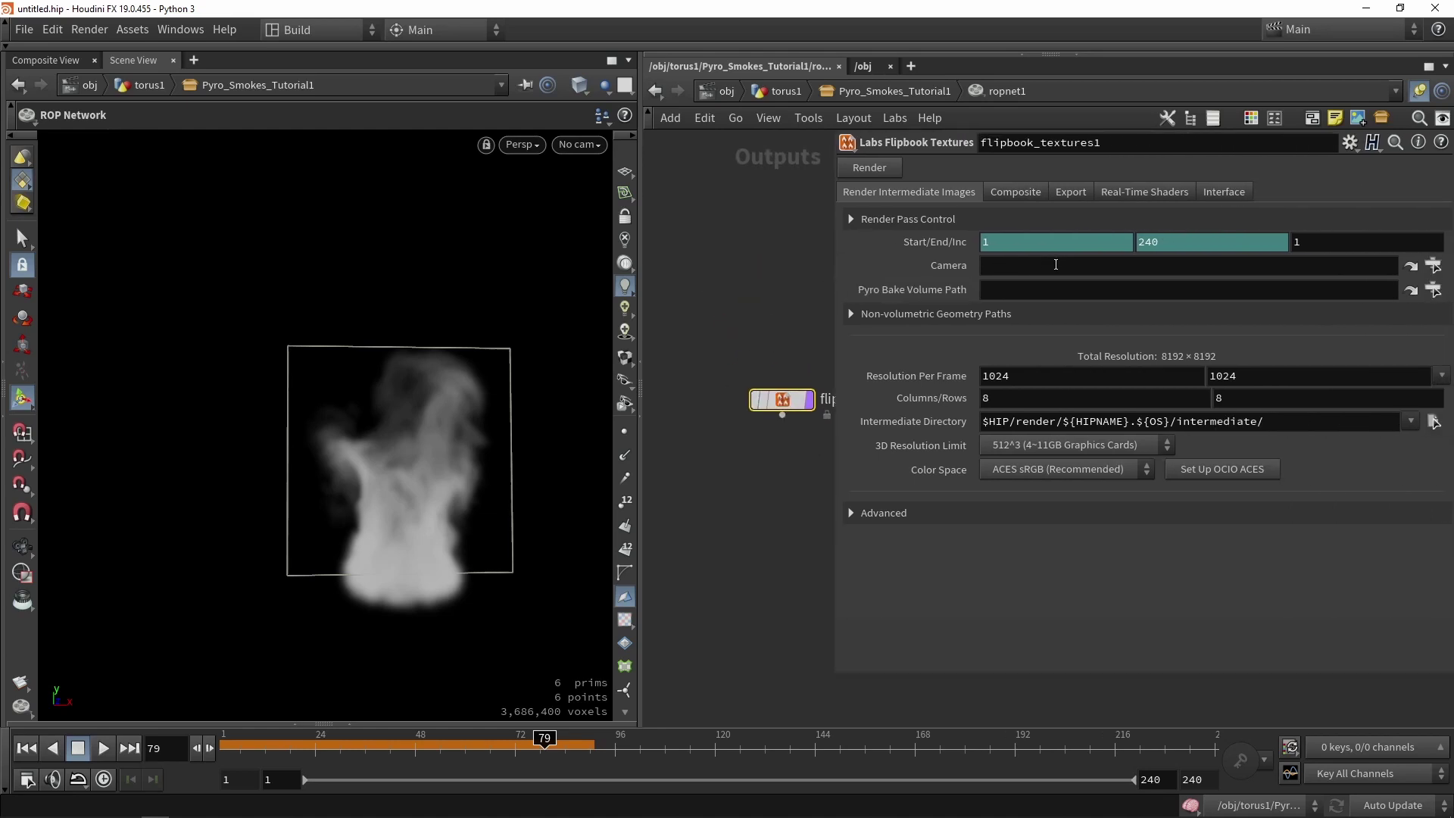
# Step: Set flipbook_textures1's Camera to objnet1/cam1 using the operator chooser
pyautogui.click(1434, 266)
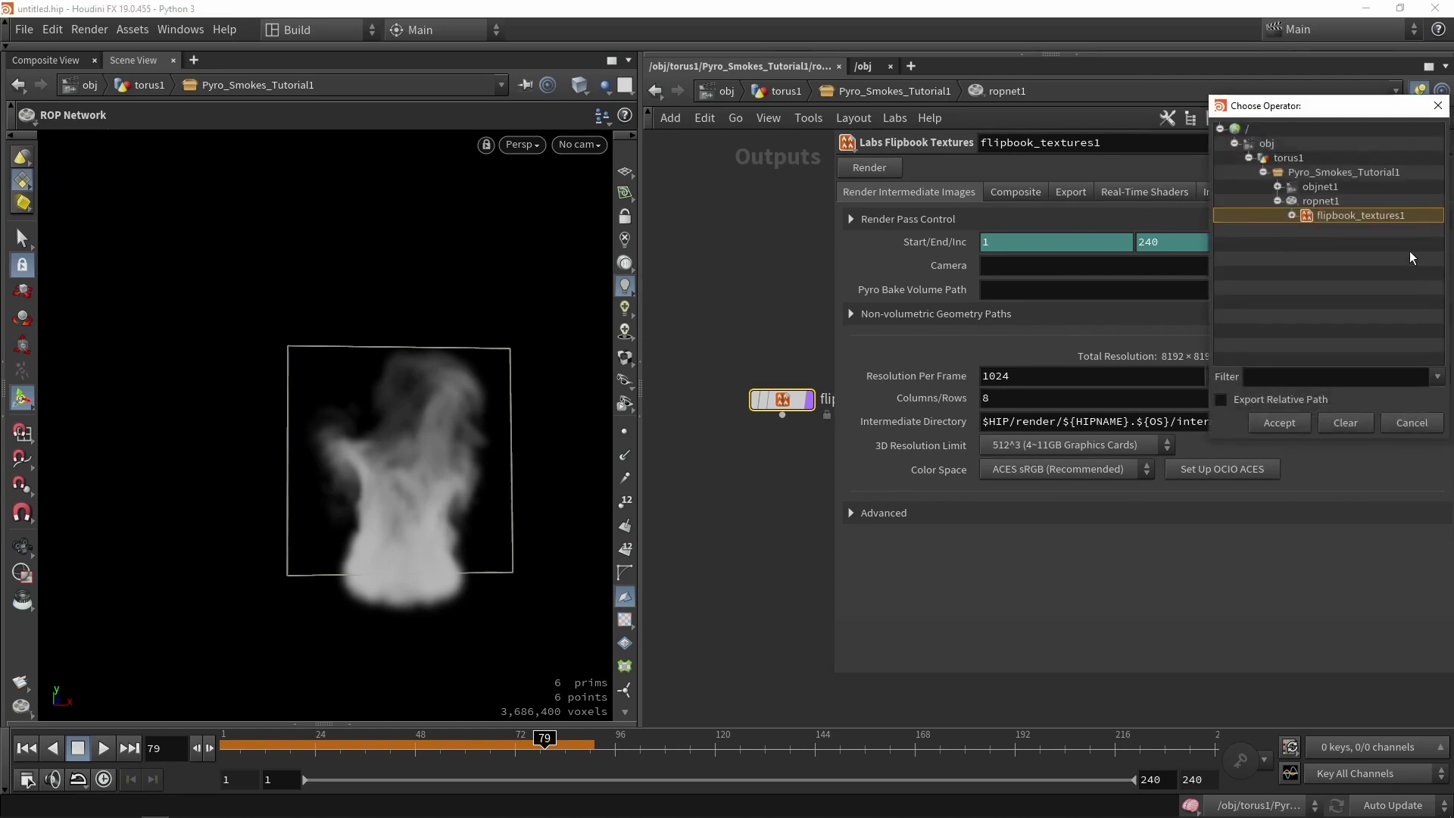
pyautogui.click(1278, 189)
pyautogui.click(1332, 207)
pyautogui.click(1279, 423)
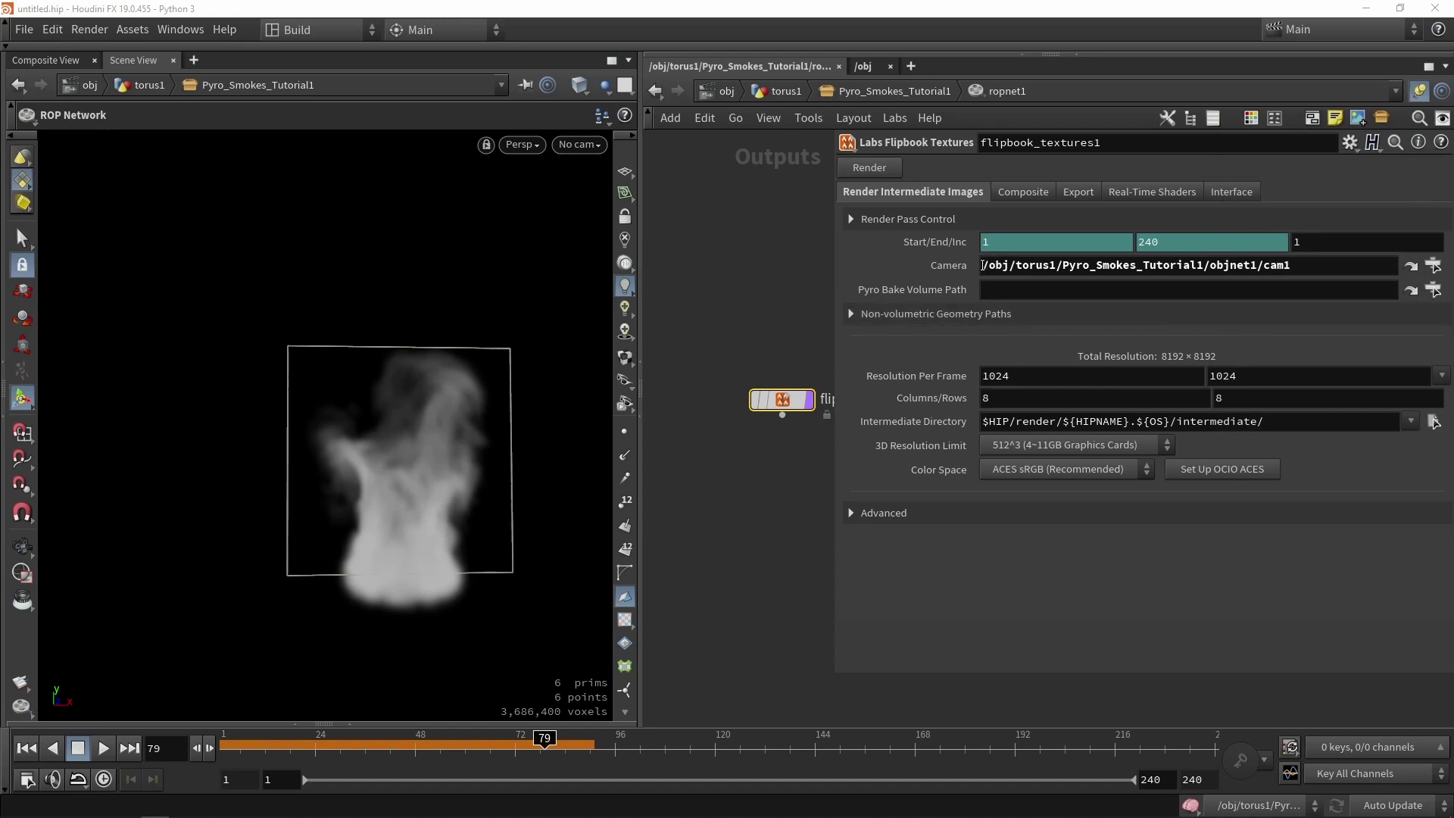
pyautogui.moveTo(982, 265); pyautogui.dragTo(1300, 264)
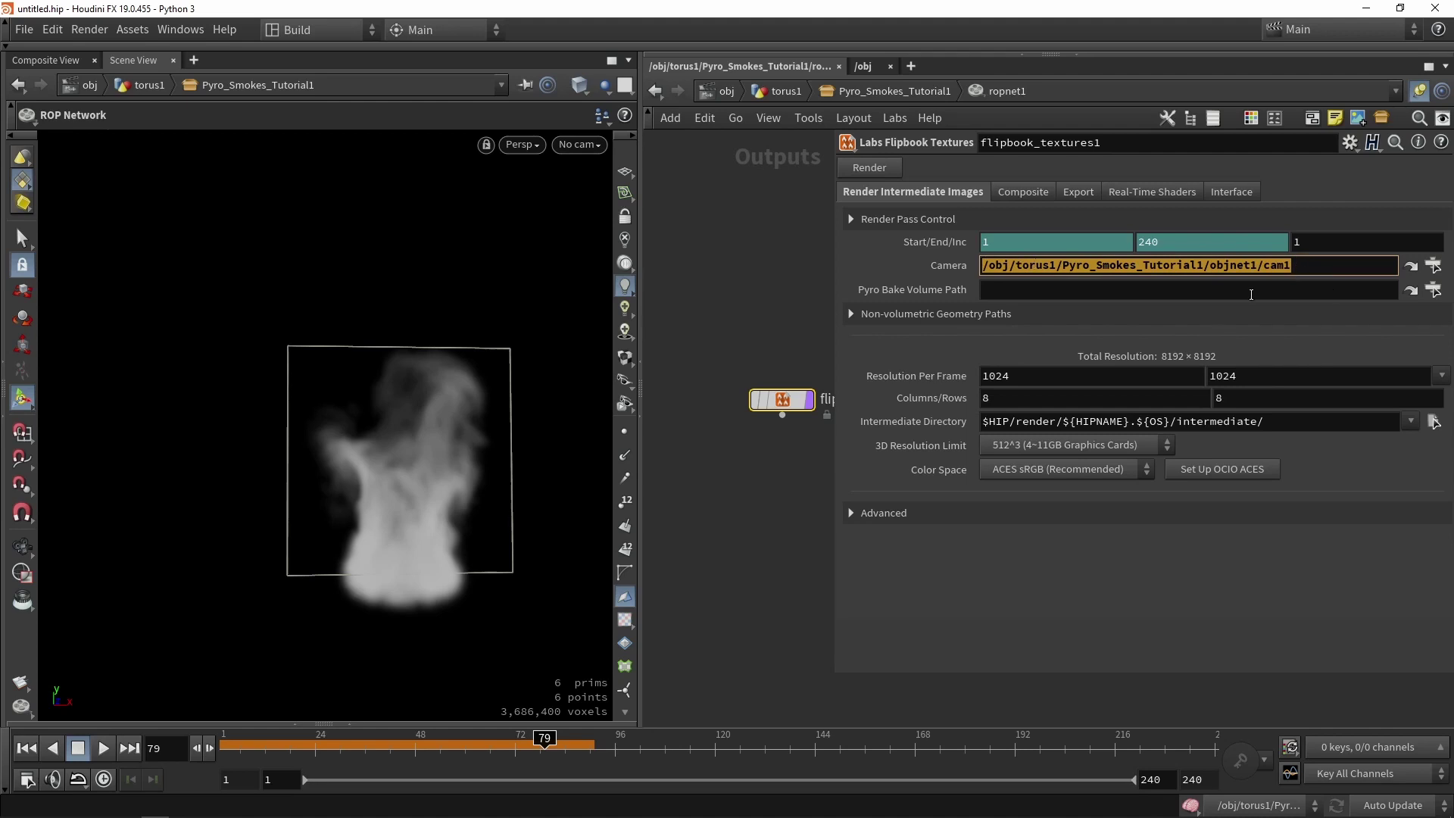
# Step: Replace the Camera path with the relative ../../objnet1/cam1/ using path autocomplete
pyautogui.click(1002, 266)
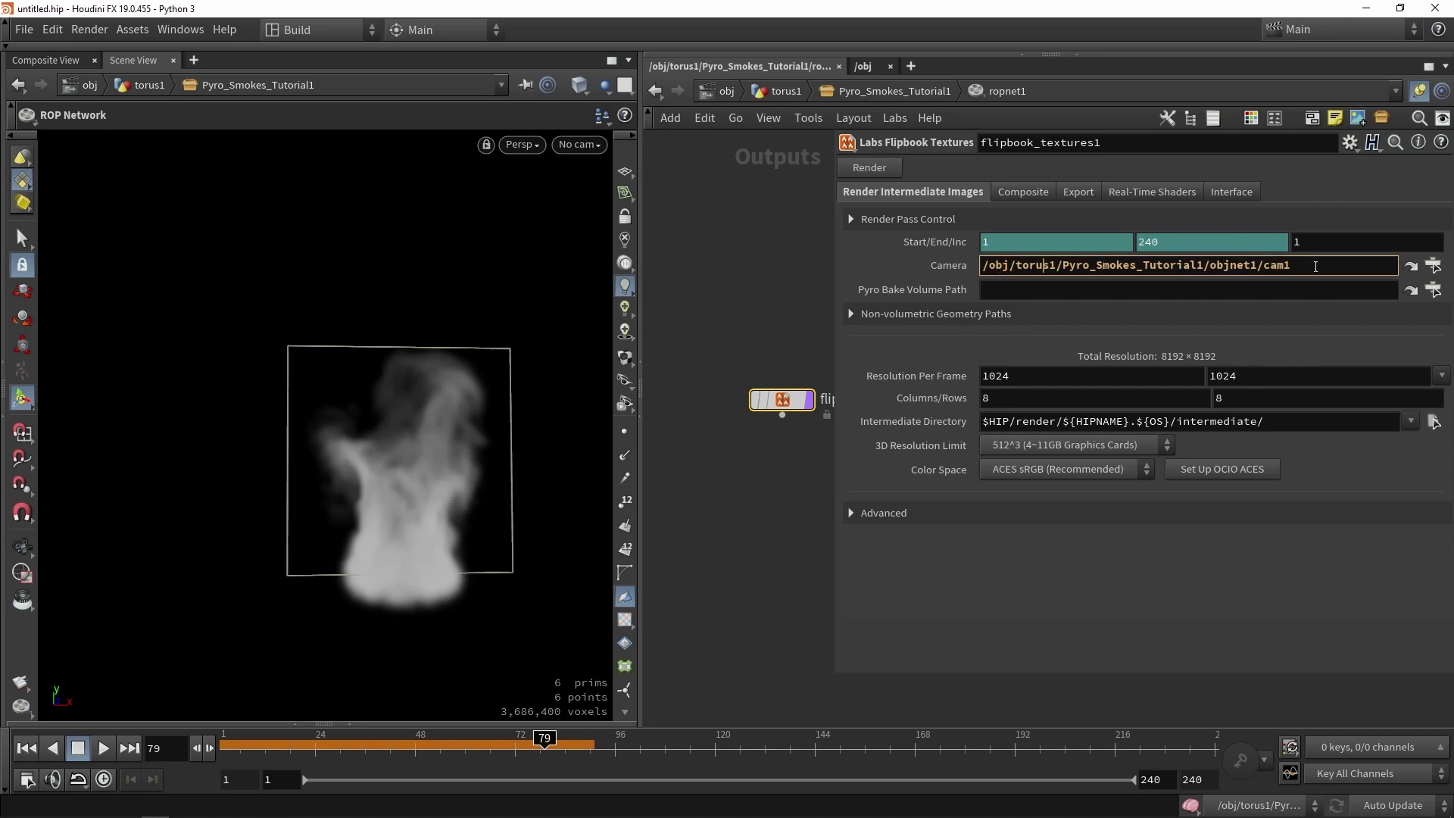
pyautogui.moveTo(1316, 266); pyautogui.dragTo(933, 270)
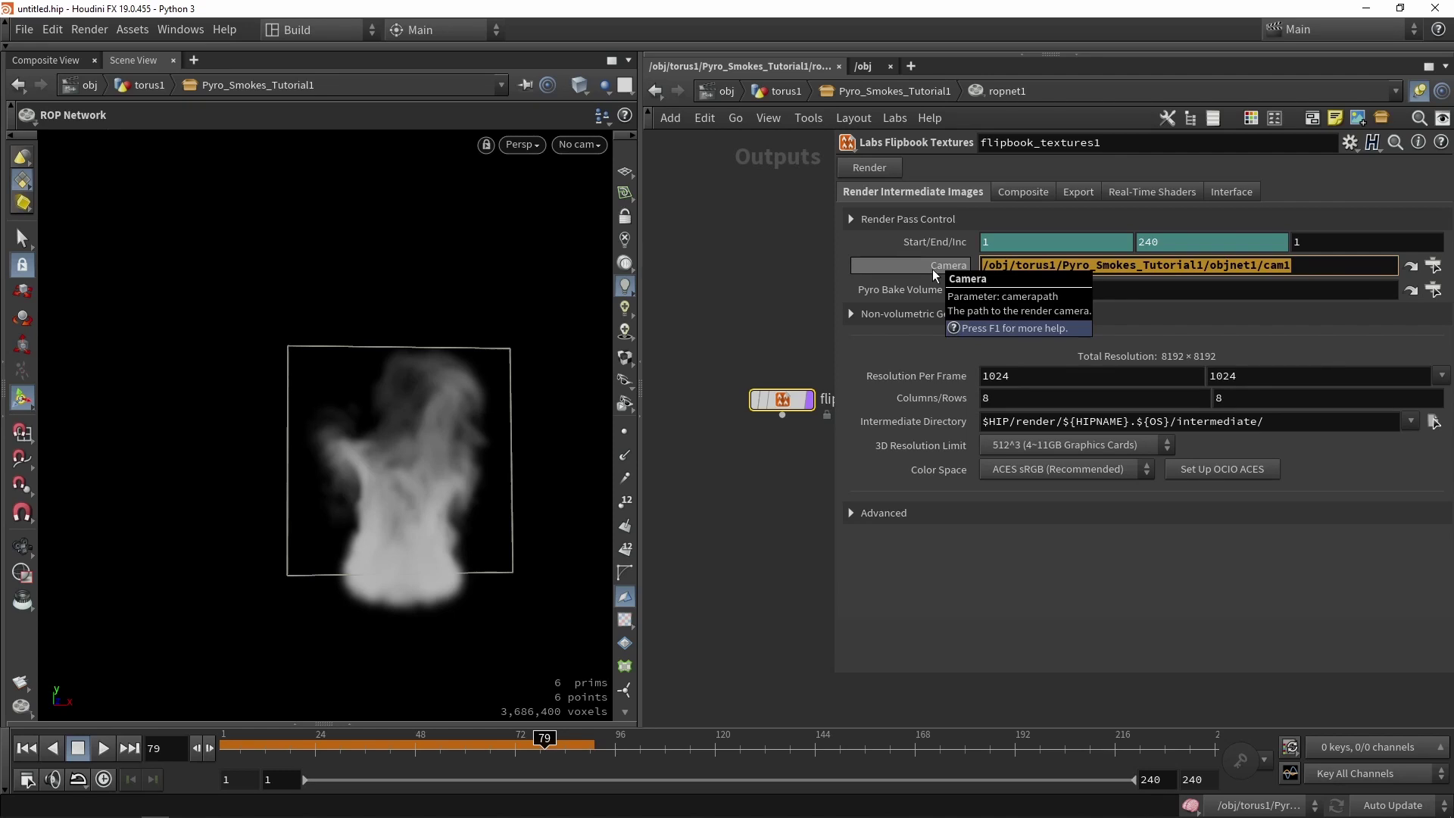
pyautogui.write('../')
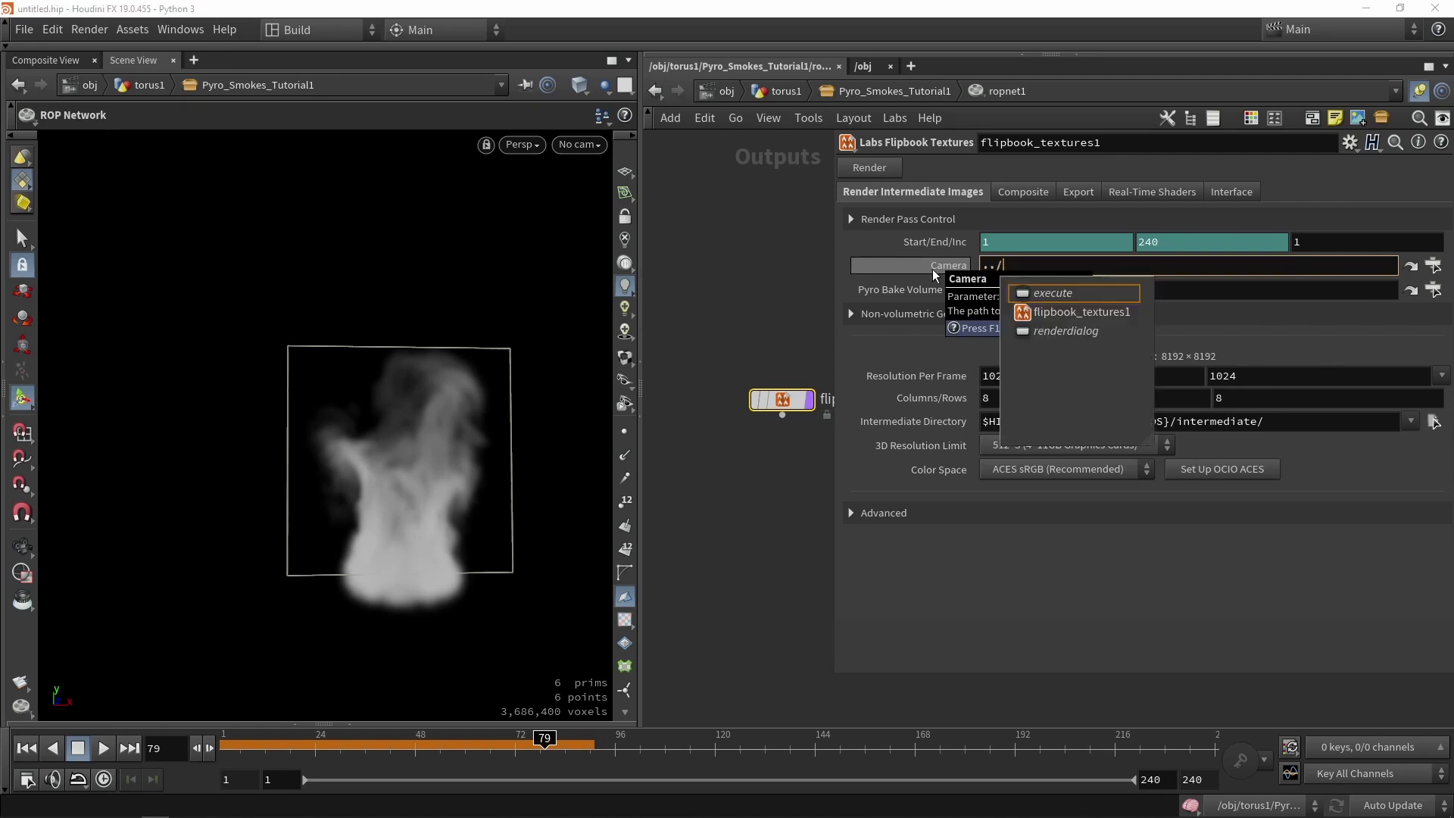
pyautogui.write('../')
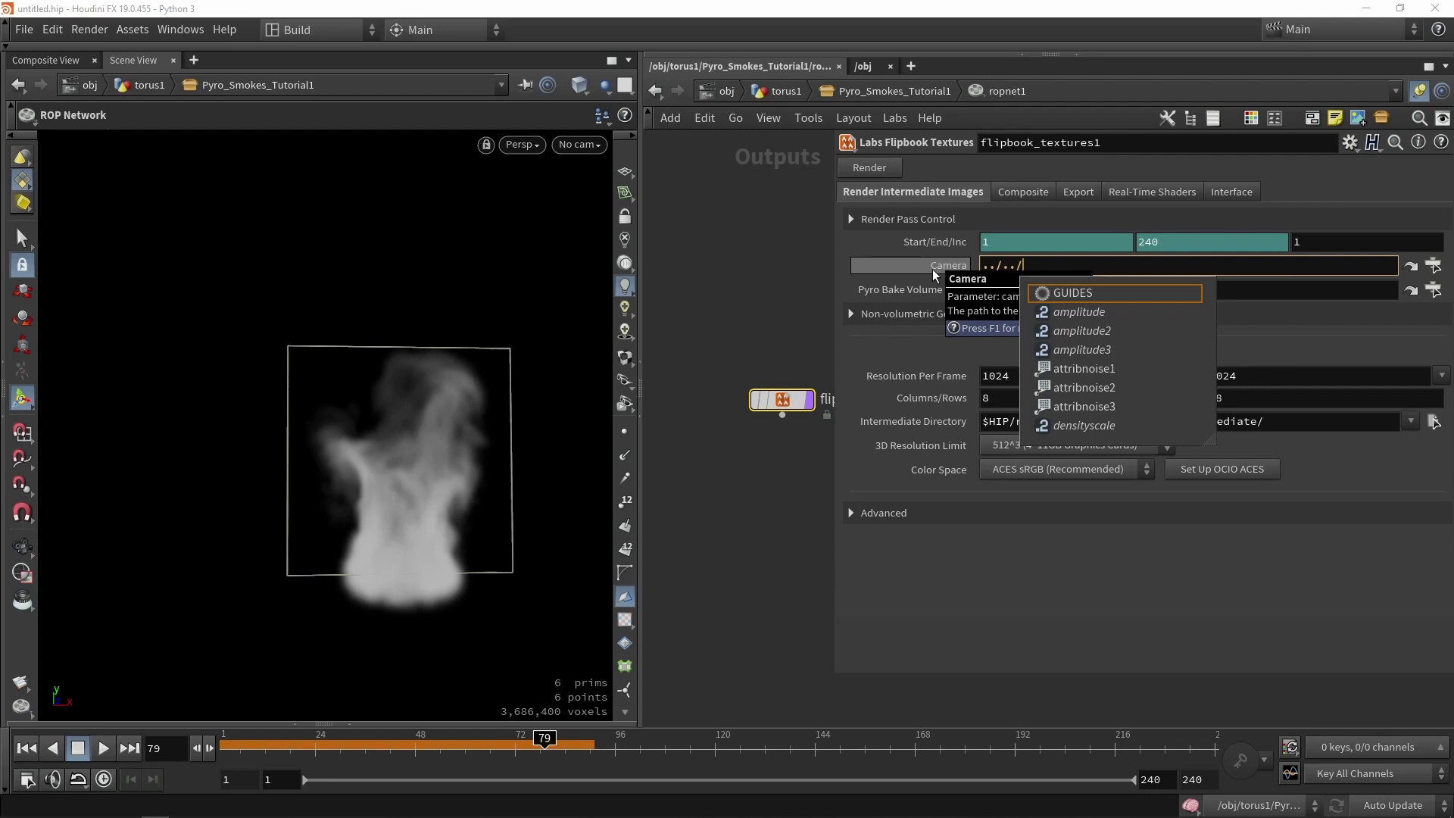
pyautogui.press('Down')
pyautogui.press('Down')
pyautogui.press('Down')
pyautogui.press('Down')
pyautogui.press('Down')
pyautogui.press('Down')
pyautogui.press('Down')
pyautogui.press('Down')
pyautogui.press('Down')
pyautogui.press('Down')
pyautogui.press('Down')
pyautogui.press('Down')
pyautogui.press('Down')
pyautogui.press('Down')
pyautogui.press('Down')
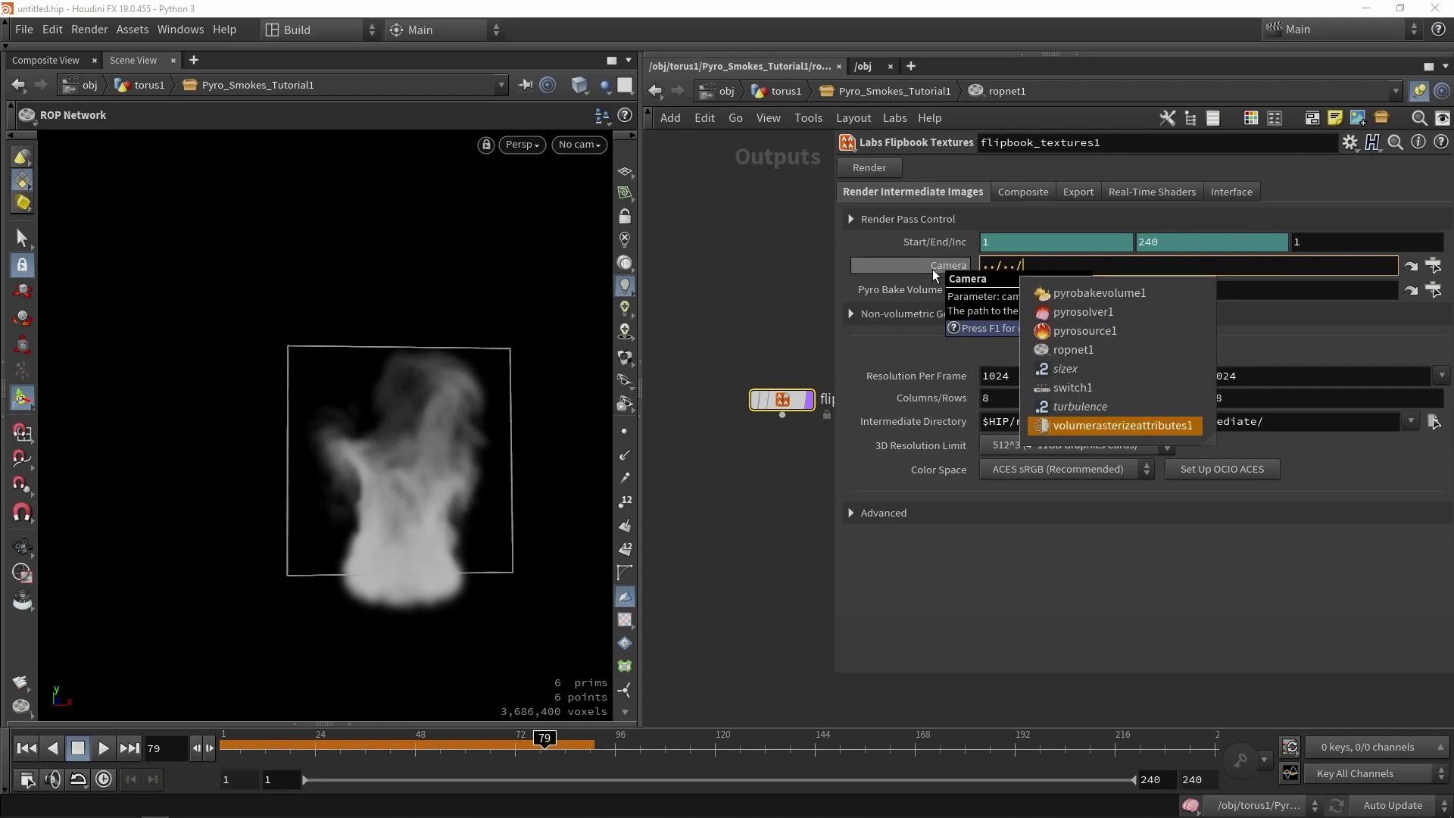
pyautogui.press('Up')
pyautogui.press('Up')
pyautogui.press('Up')
pyautogui.press('Up')
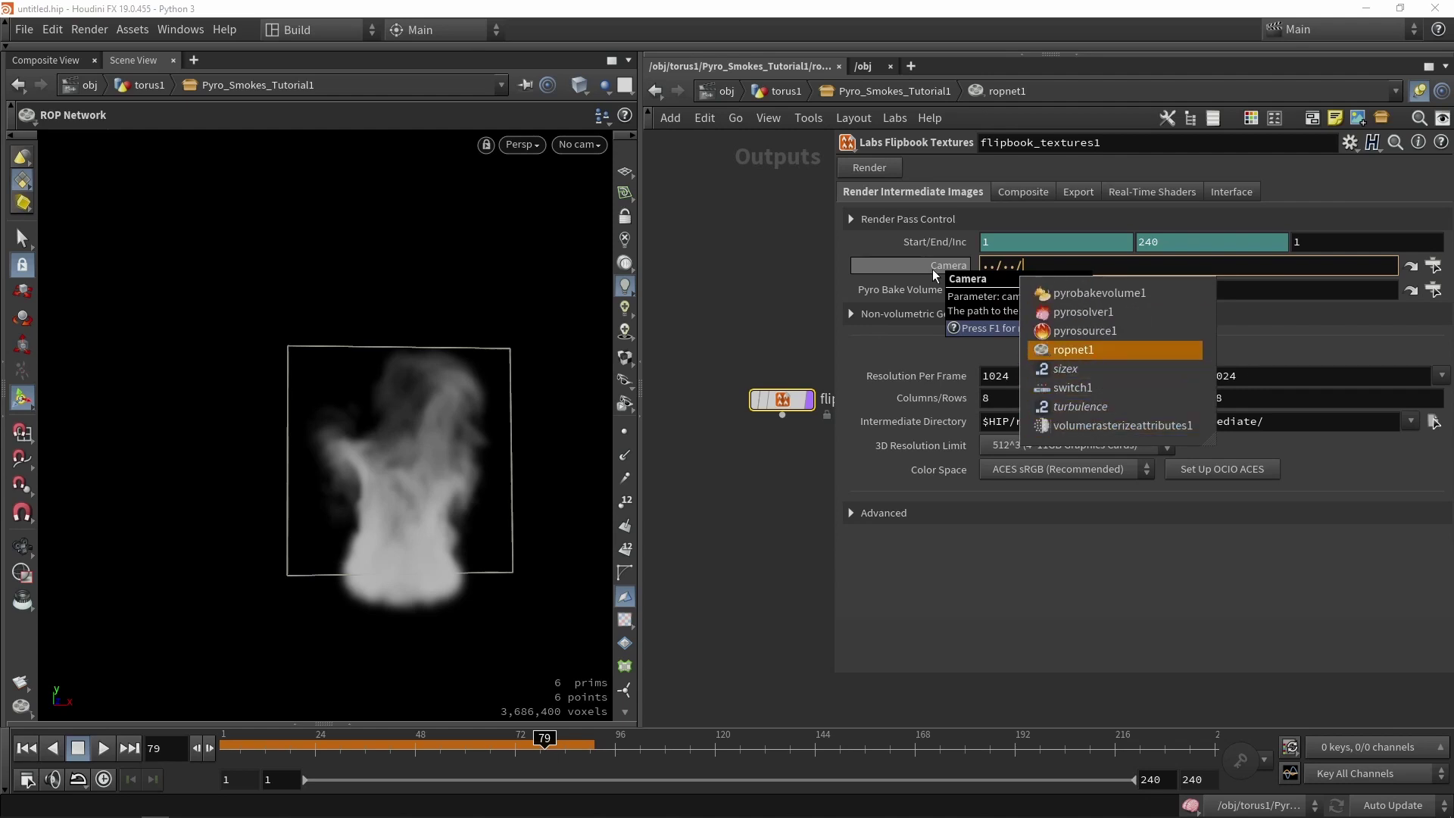
pyautogui.press('Up')
pyautogui.press('Up')
pyautogui.press('Up')
pyautogui.press('Up')
pyautogui.press('Up')
pyautogui.press('Up')
pyautogui.press('Up')
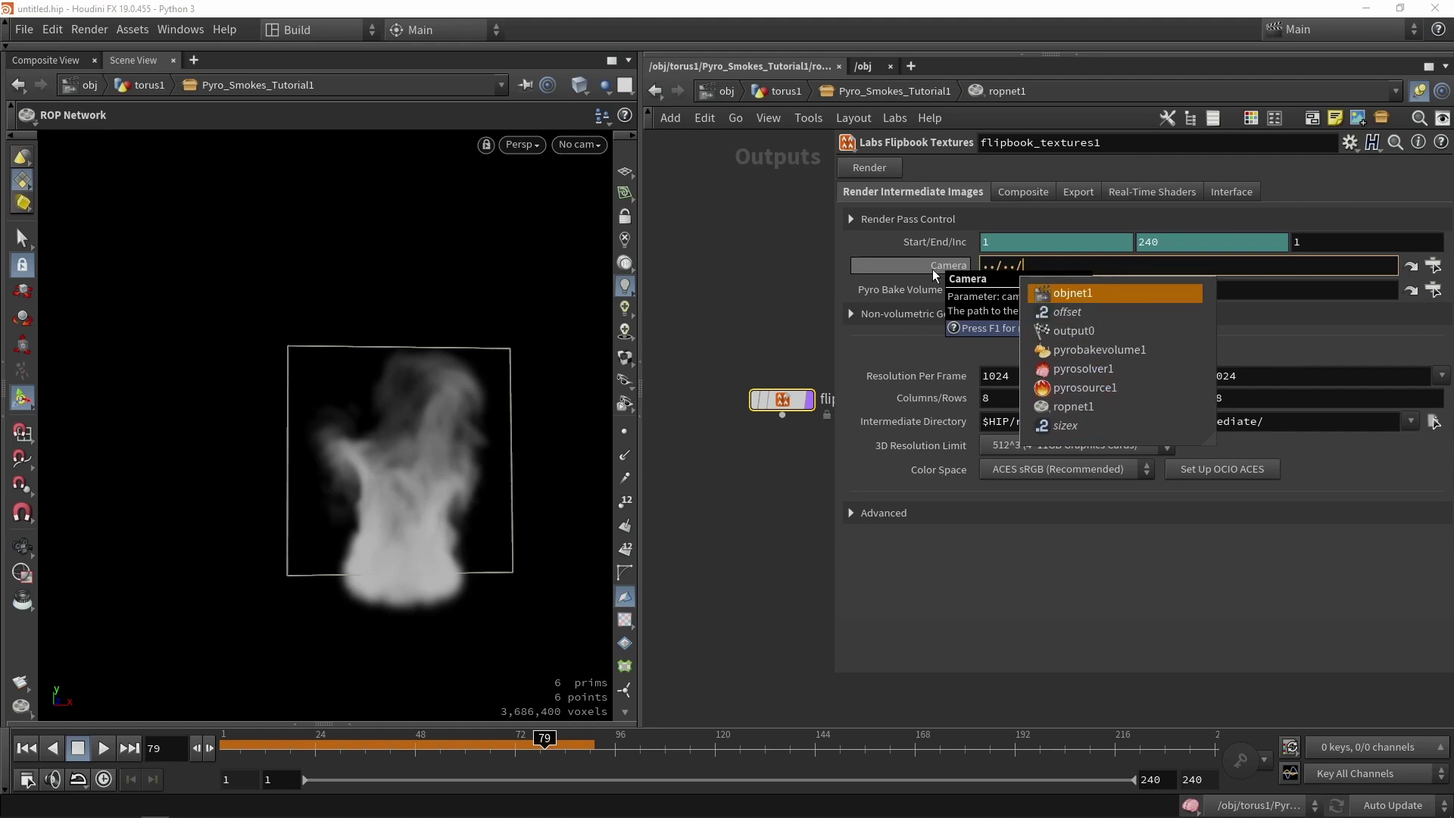
pyautogui.press('Down')
pyautogui.press('Return')
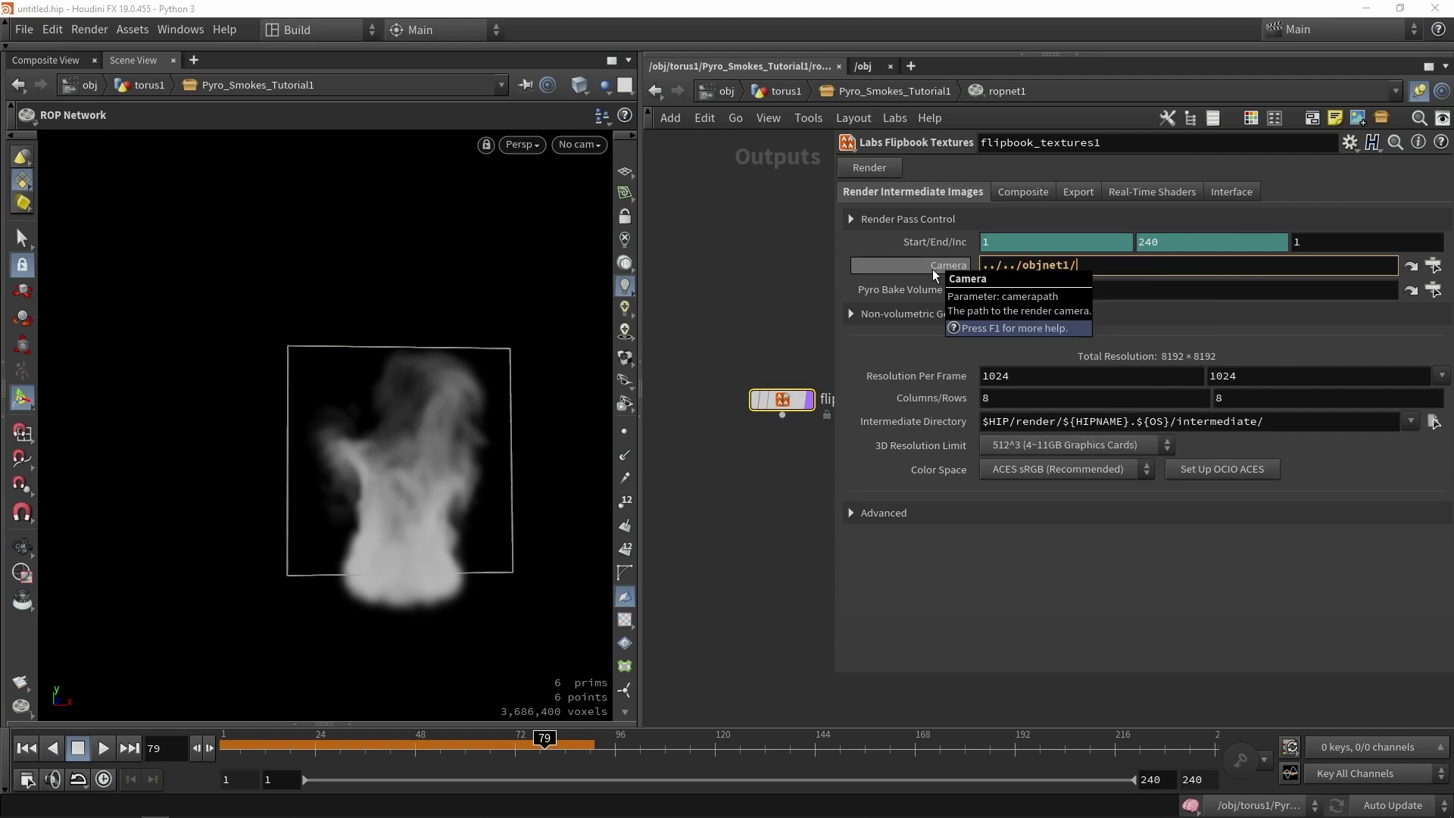
pyautogui.write('c')
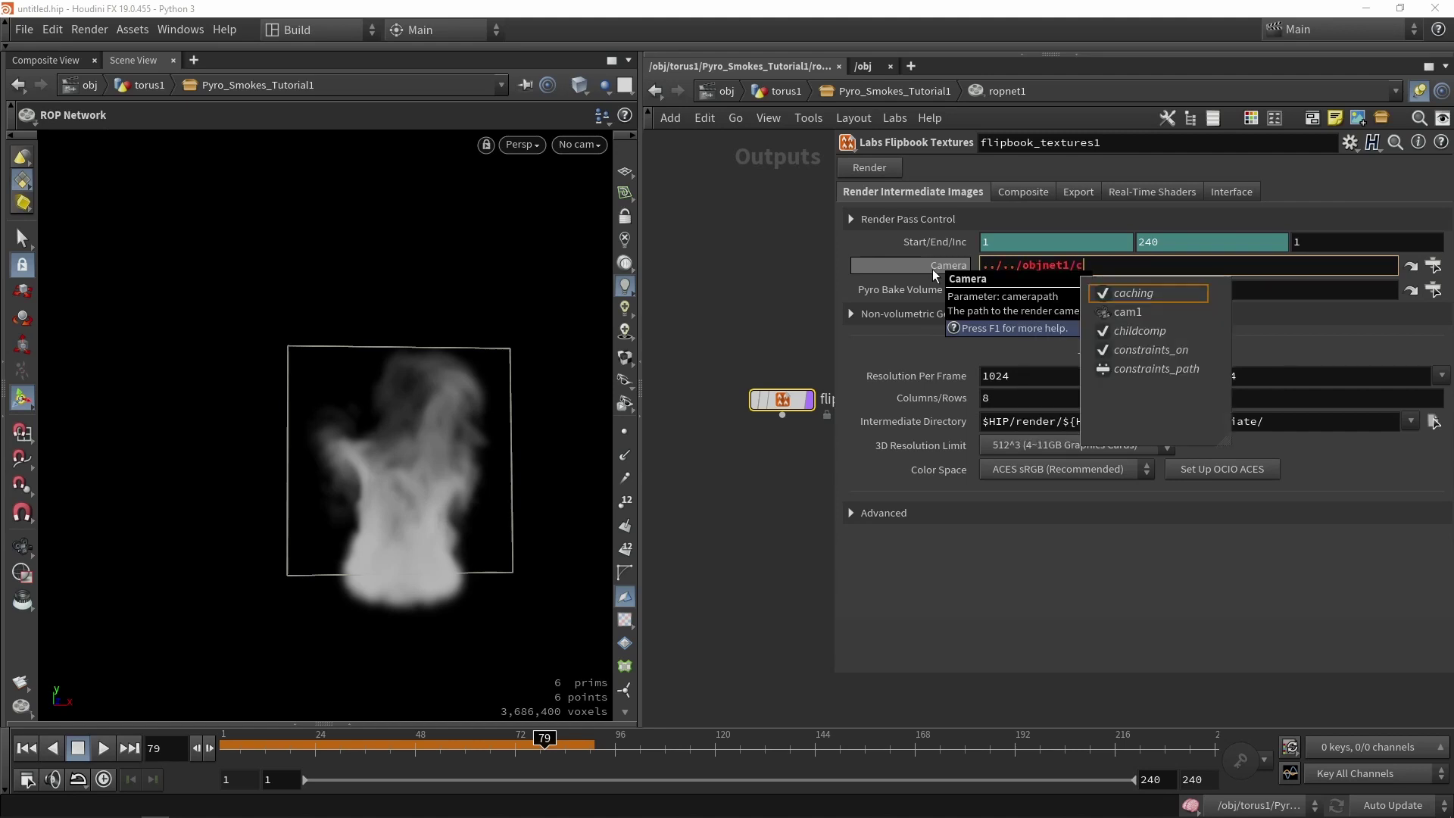
pyautogui.press('Down')
pyautogui.press('Return')
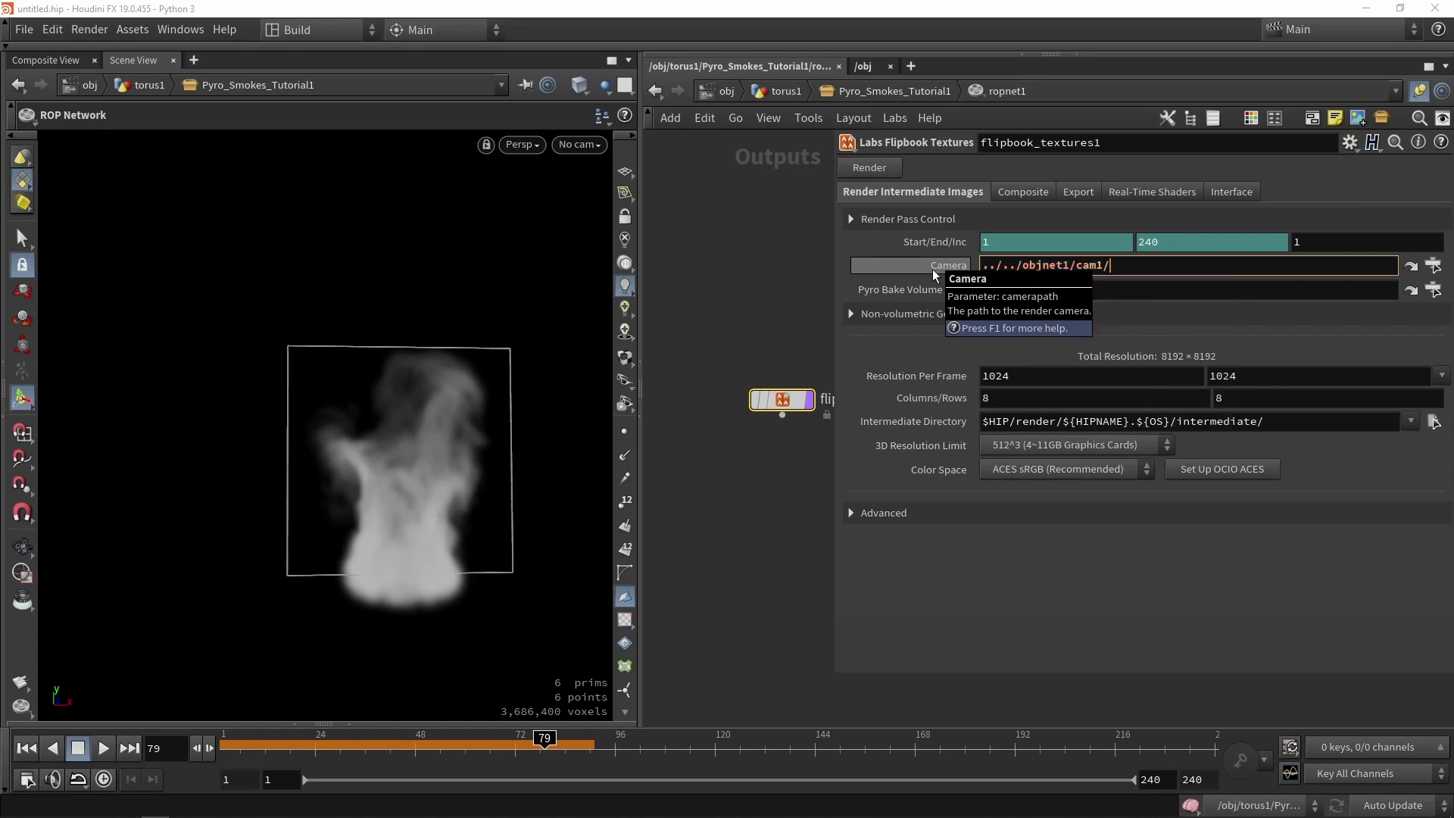
pyautogui.press('Return')
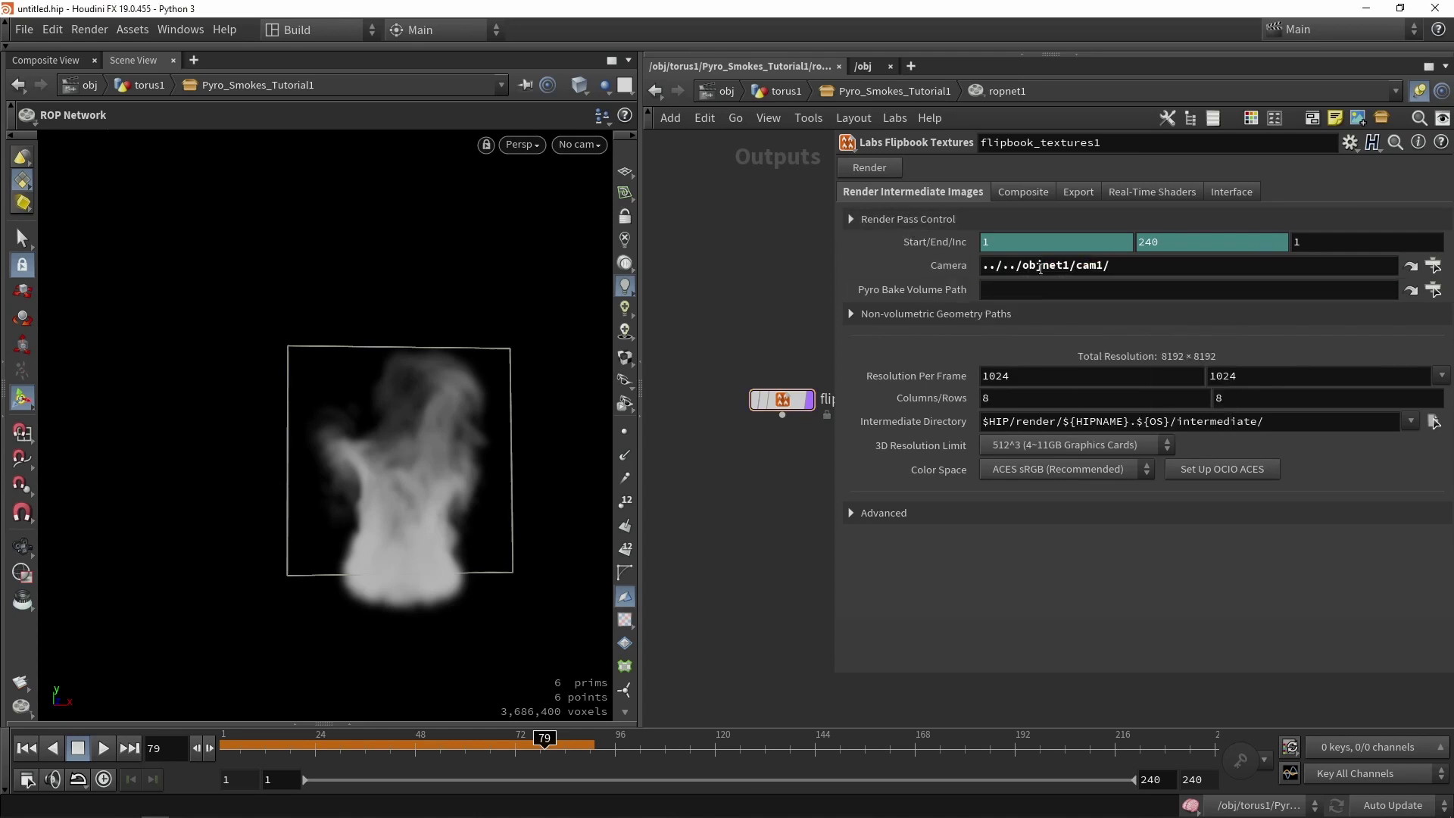
pyautogui.moveTo(1026, 265); pyautogui.dragTo(967, 266)
# Step: Set Pyro Bake Volume Path to ../../pyrobakevolume1/ via autocomplete
pyautogui.click(1034, 293)
pyautogui.write('../../')
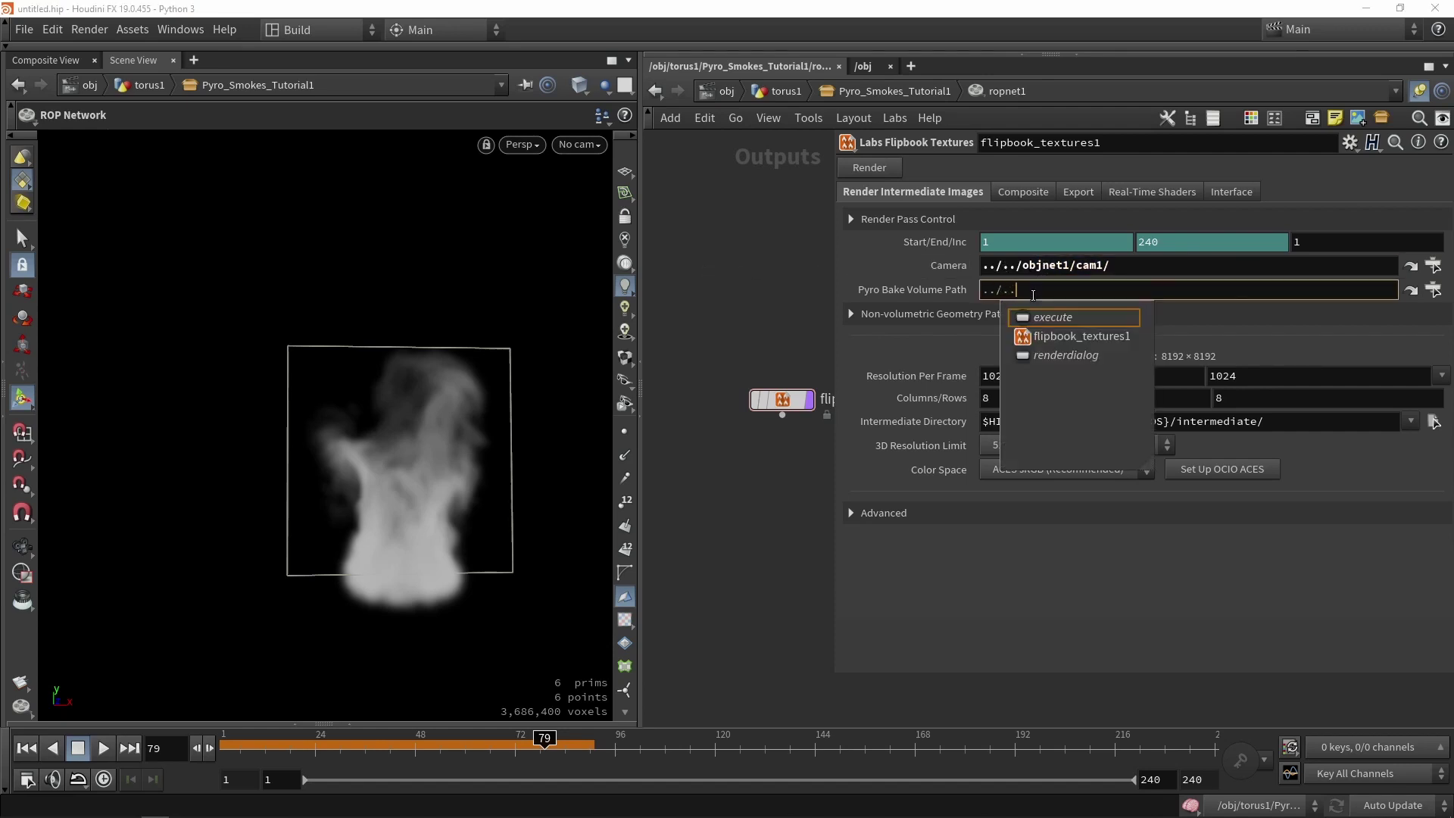
pyautogui.press('Down')
pyautogui.press('Down')
pyautogui.press('Down')
pyautogui.press('Down')
pyautogui.press('Down')
pyautogui.press('Down')
pyautogui.press('Down')
pyautogui.press('Down')
pyautogui.press('Down')
pyautogui.press('Down')
pyautogui.press('Down')
pyautogui.press('Down')
pyautogui.press('Down')
pyautogui.press('Down')
pyautogui.press('Down')
pyautogui.press('Down')
pyautogui.press('Down')
pyautogui.press('Down')
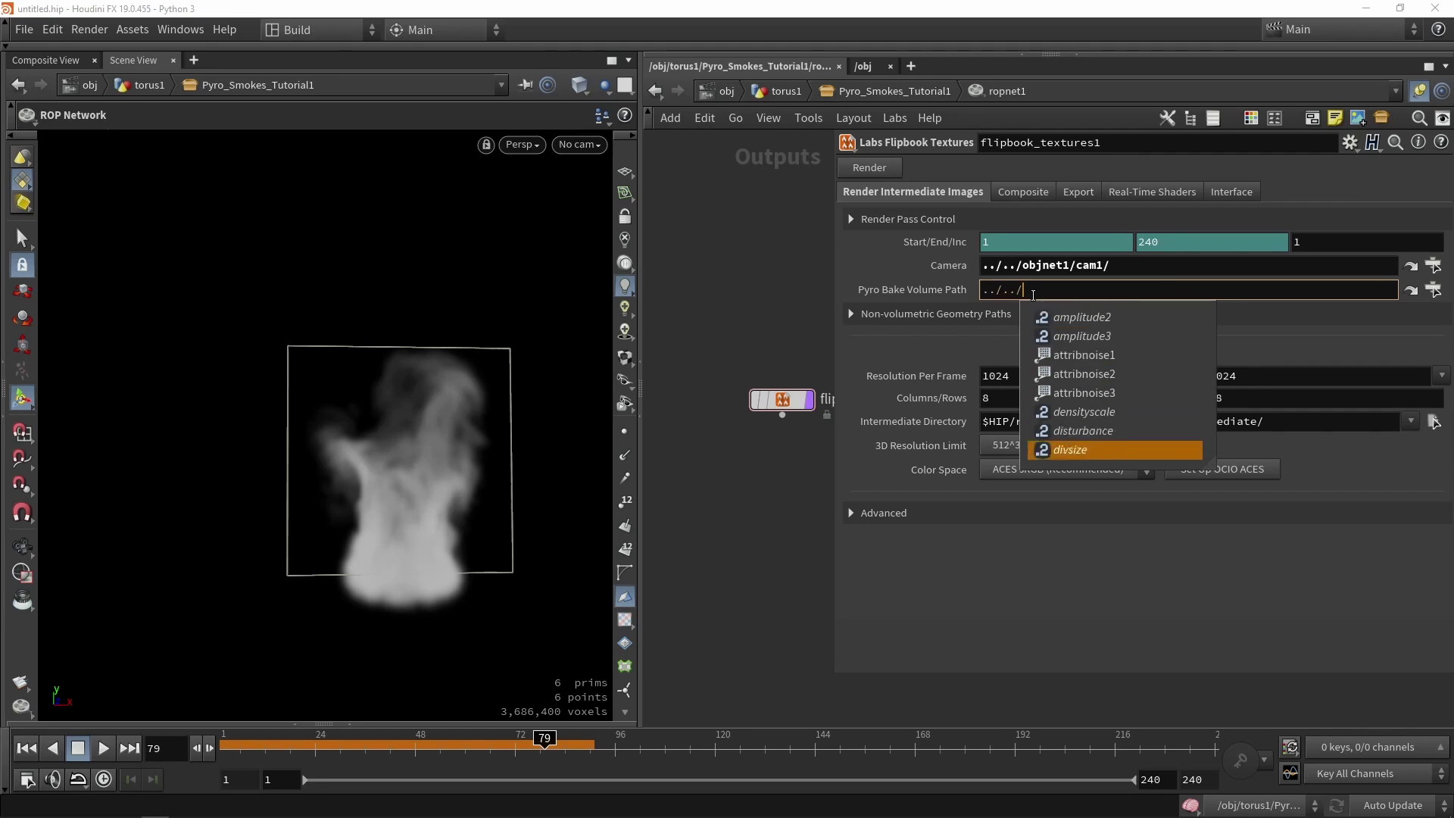
pyautogui.press('Down')
pyautogui.press('Down')
pyautogui.press('Up')
pyautogui.press('Up')
pyautogui.press('Up')
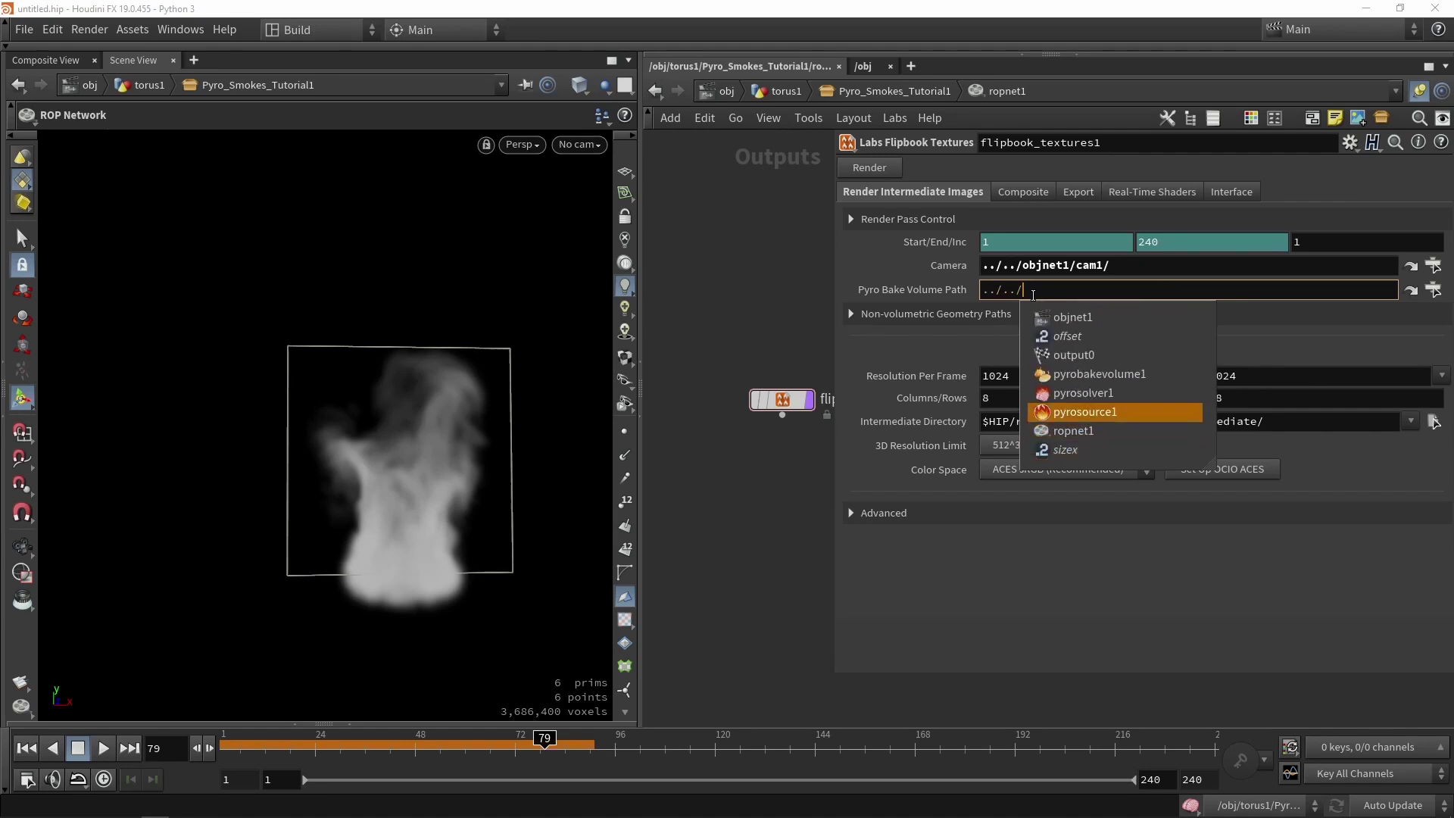
pyautogui.press('Return')
pyautogui.click(716, 293)
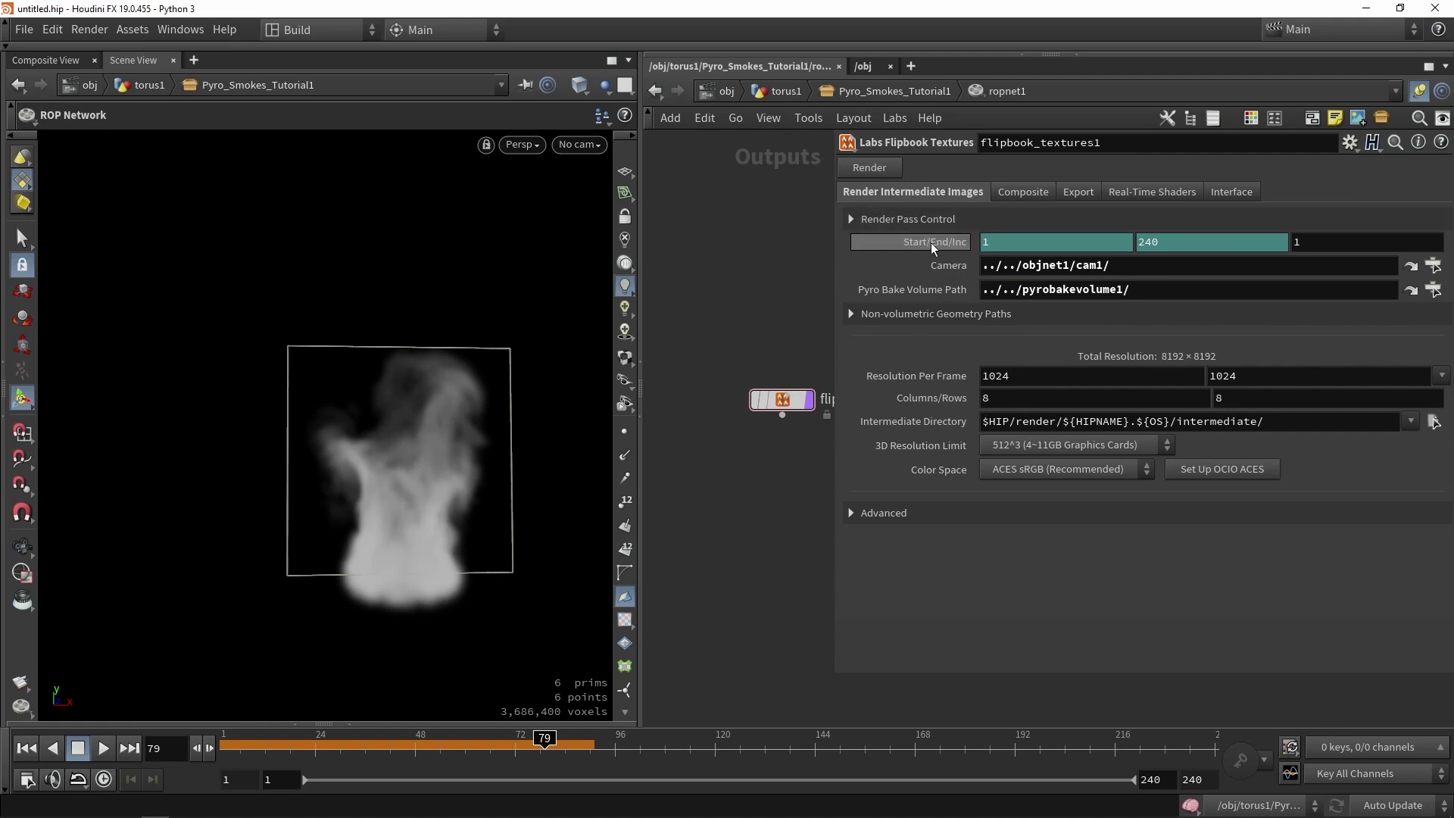
# Step: Set the scene's end frame to 64
pyautogui.doubleClick(1194, 780)
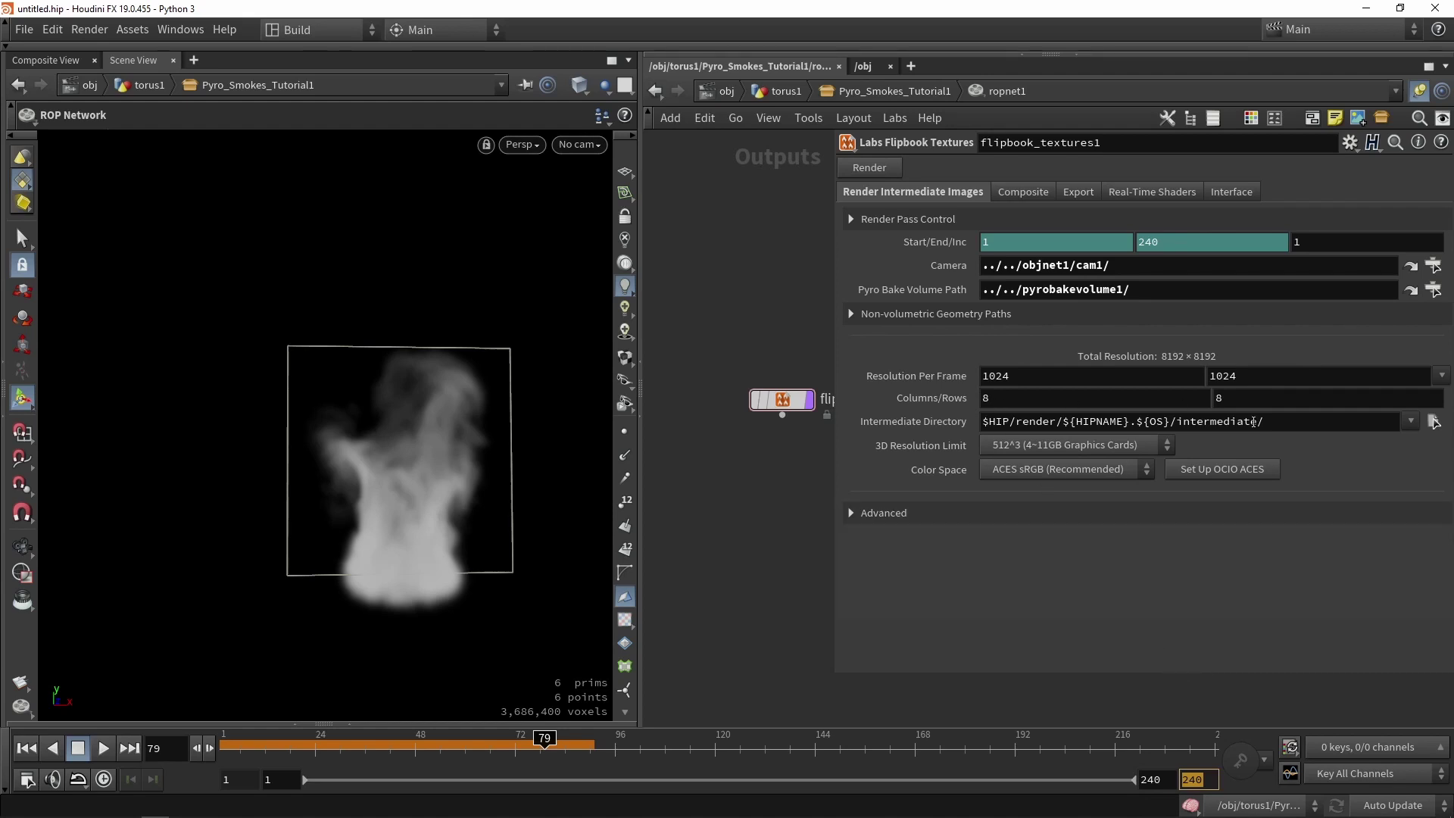
pyautogui.write('64')
pyautogui.press('Return')
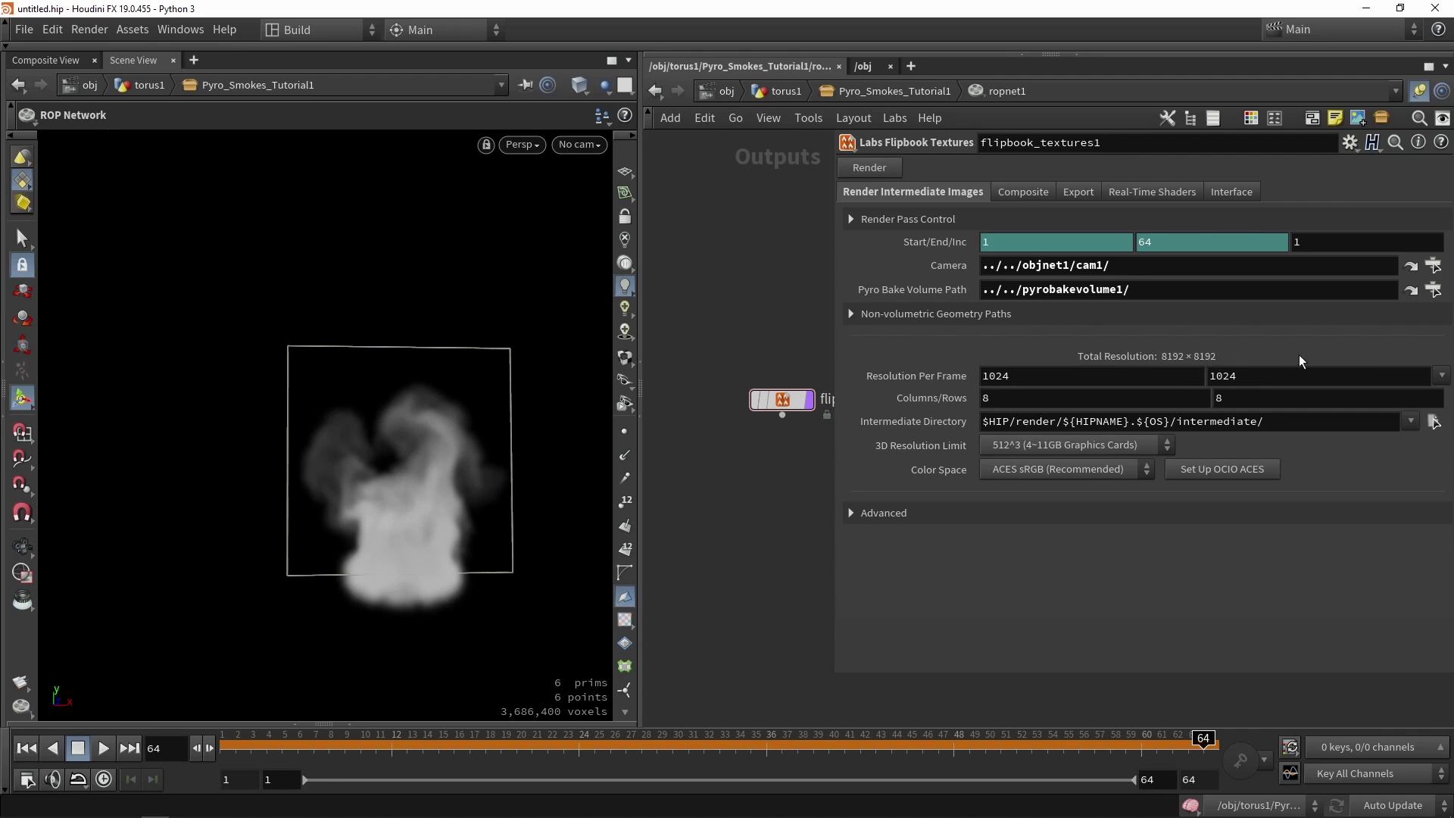
# Step: Set each flipbook frame to the 256^2 preset, giving a 2048 x 2048 sheet
pyautogui.click(1441, 376)
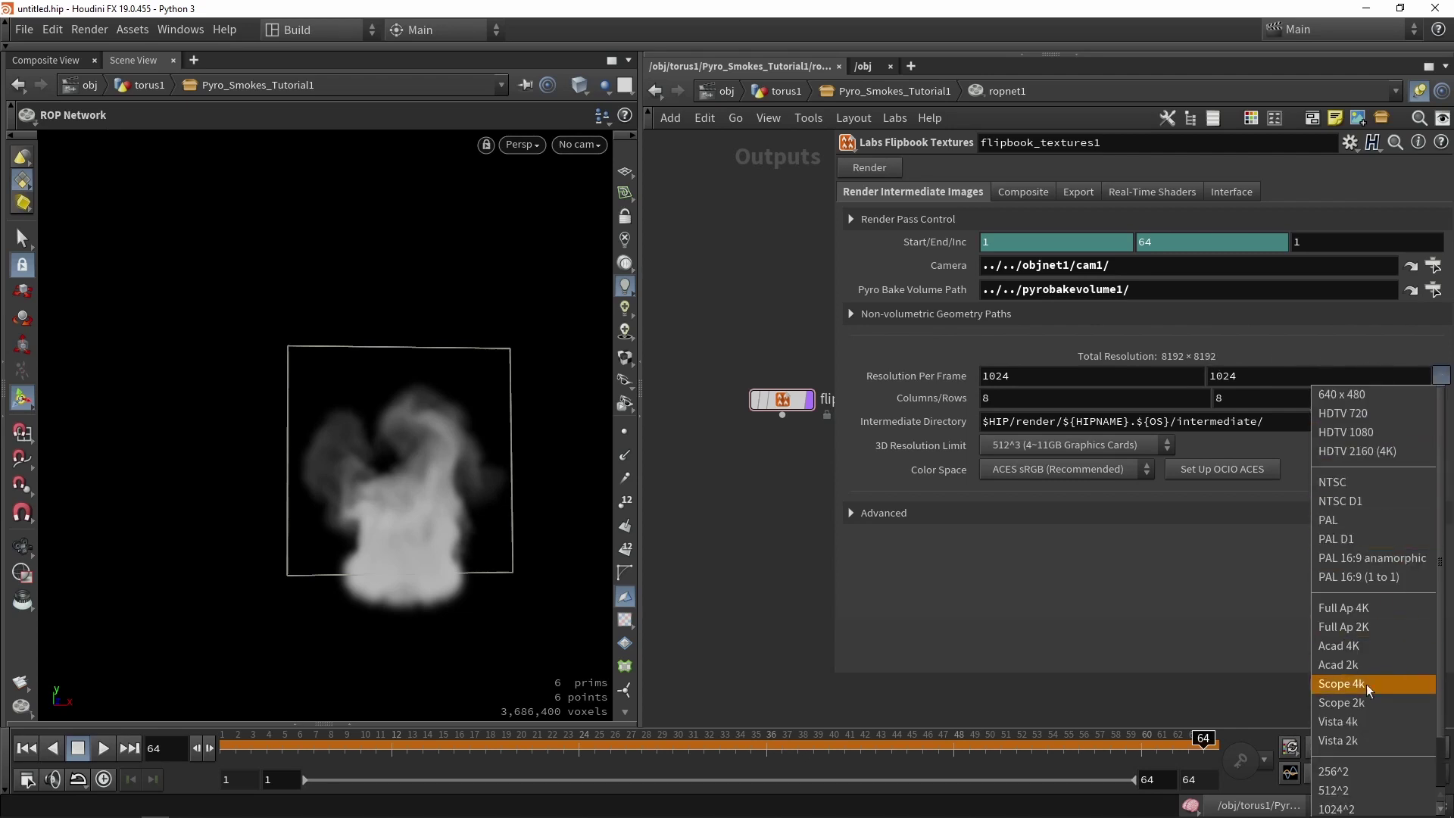
pyautogui.click(1346, 769)
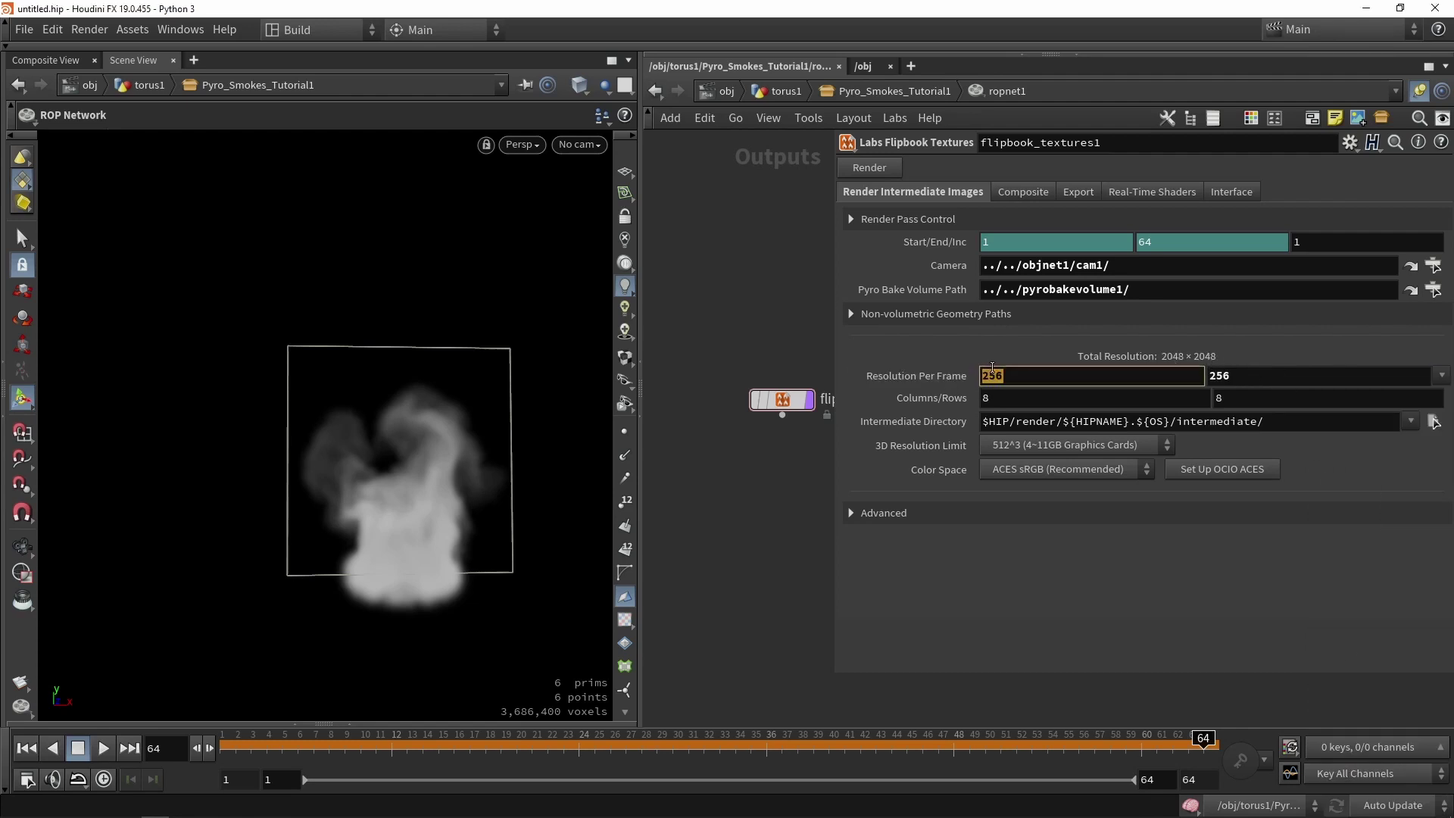
pyautogui.doubleClick(982, 378)
pyautogui.click(737, 507)
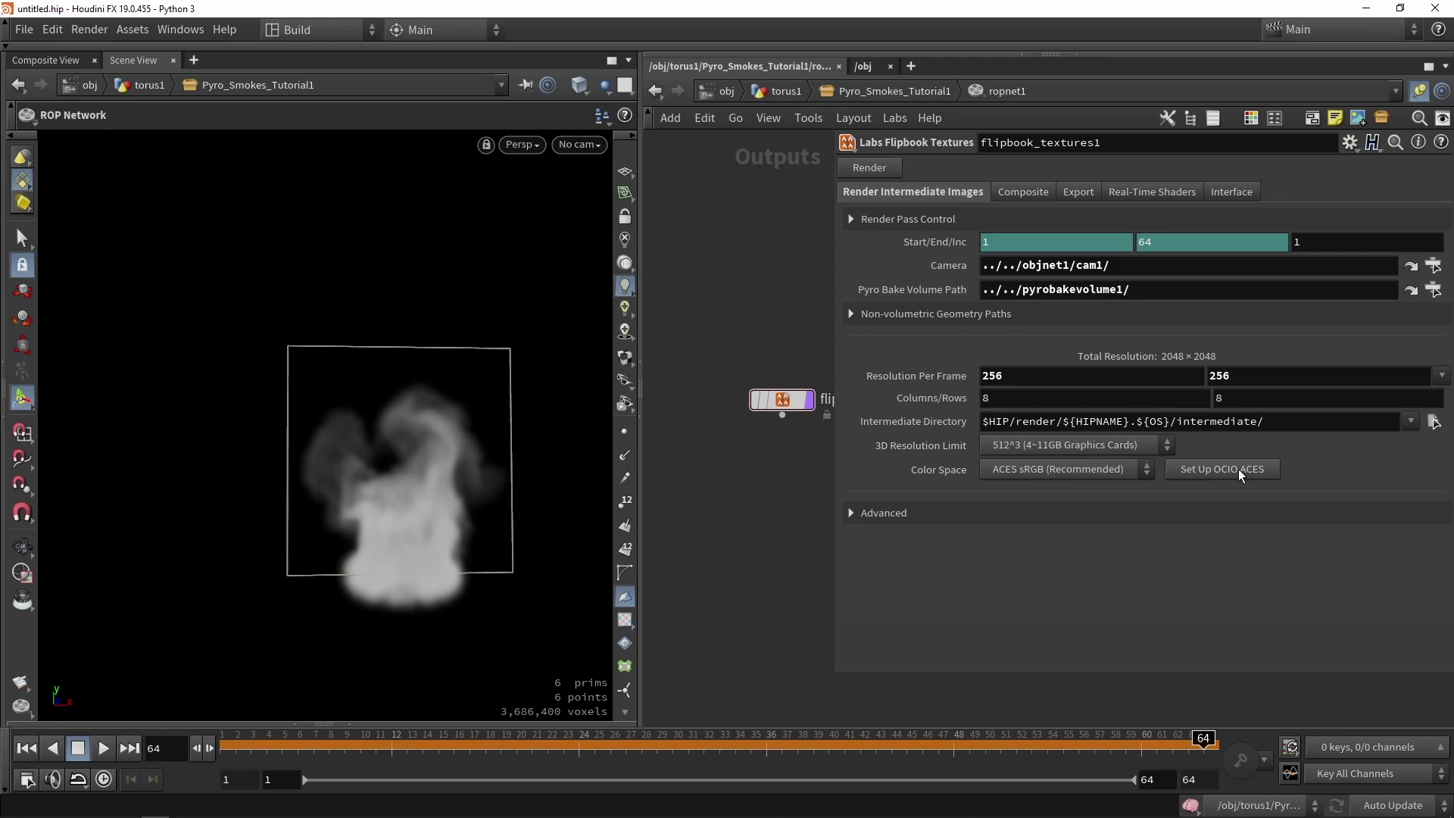
# Step: Set the flipbook Color Space to Linear (Best for Greyscale)
pyautogui.click(1053, 471)
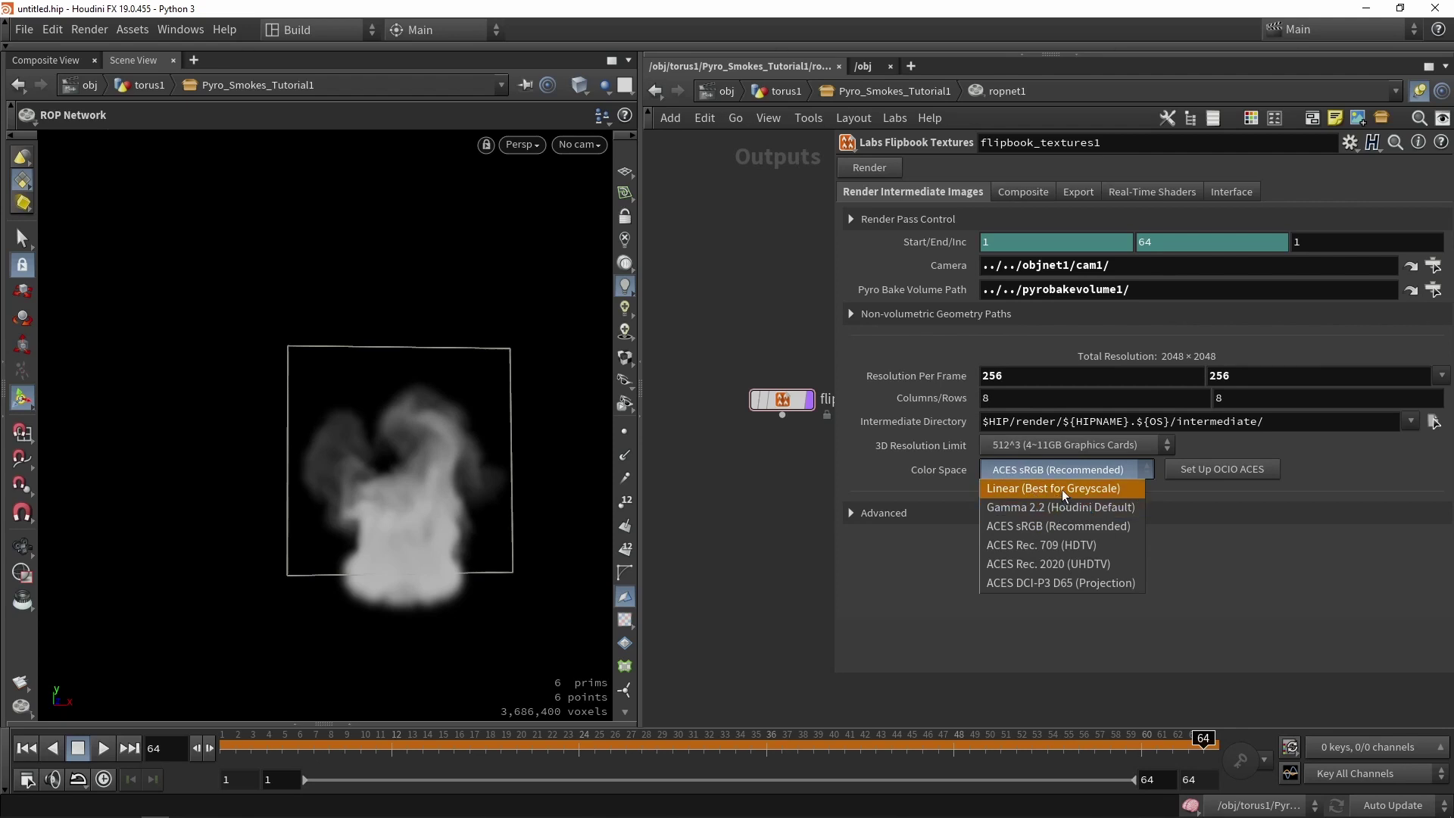
pyautogui.click(1052, 491)
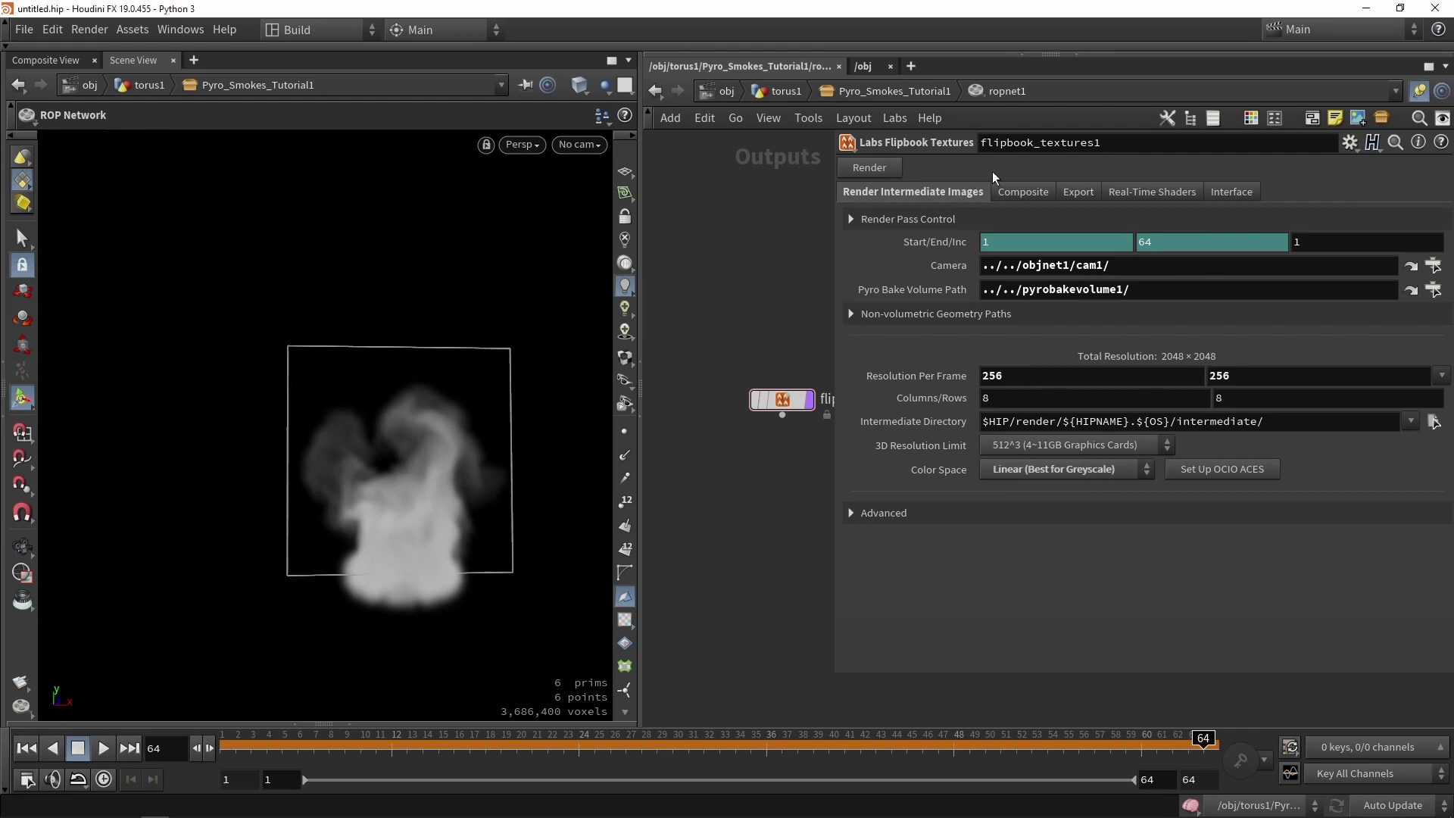
pyautogui.click(1009, 194)
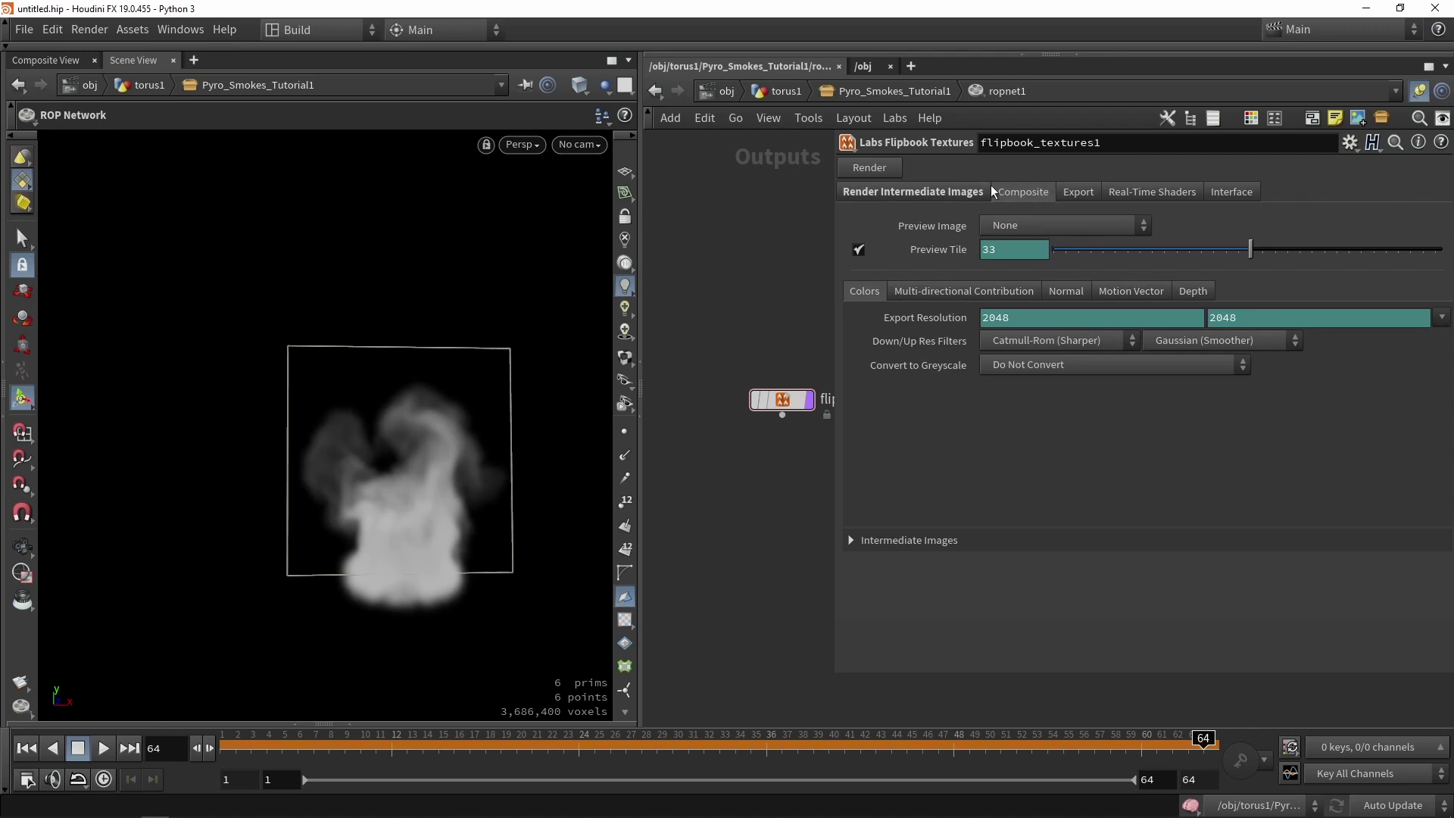
# Step: Set Preview Image to Final Color - Output and restore the left pane to Scene View
pyautogui.click(1039, 227)
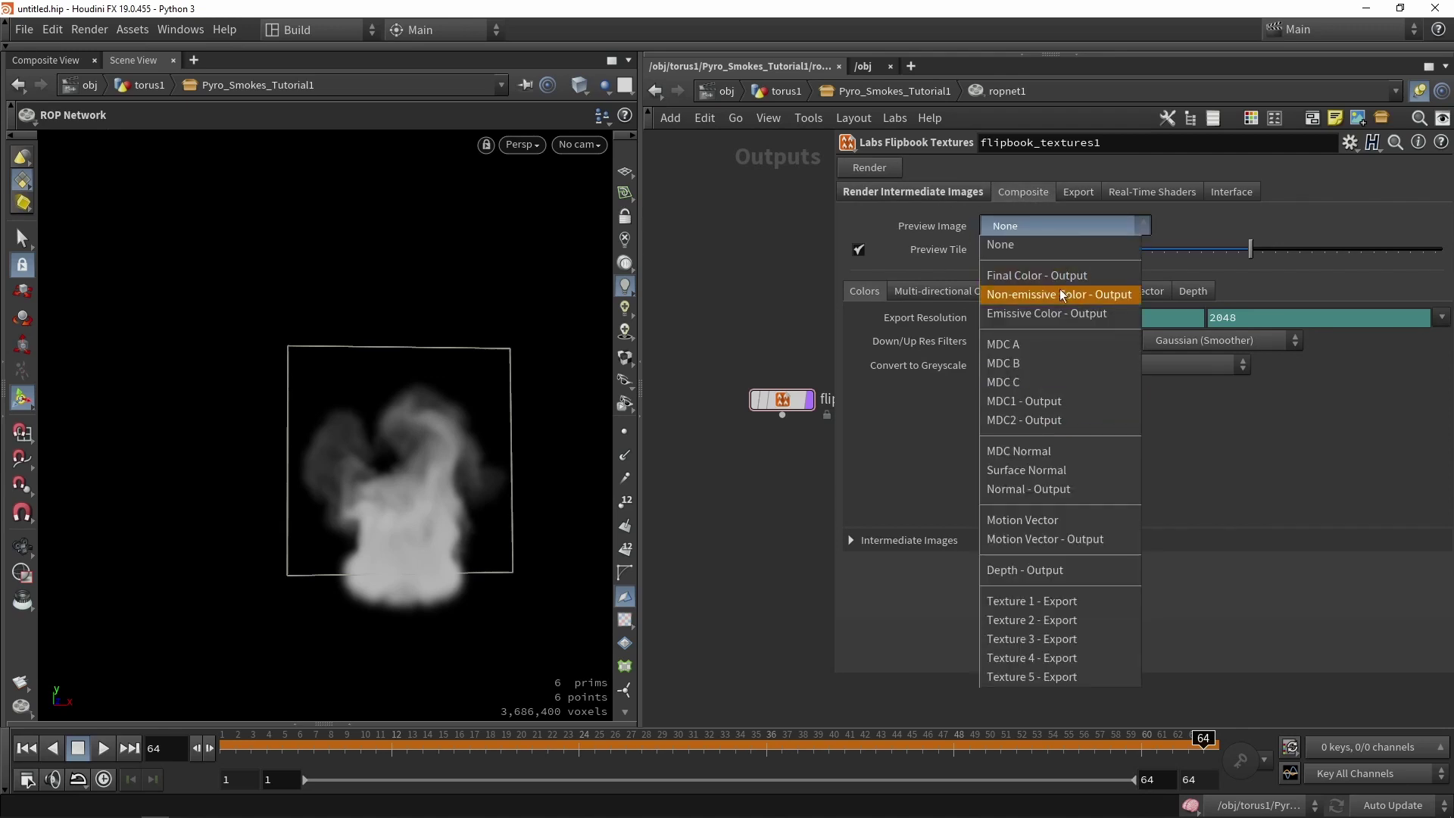
pyautogui.click(1037, 276)
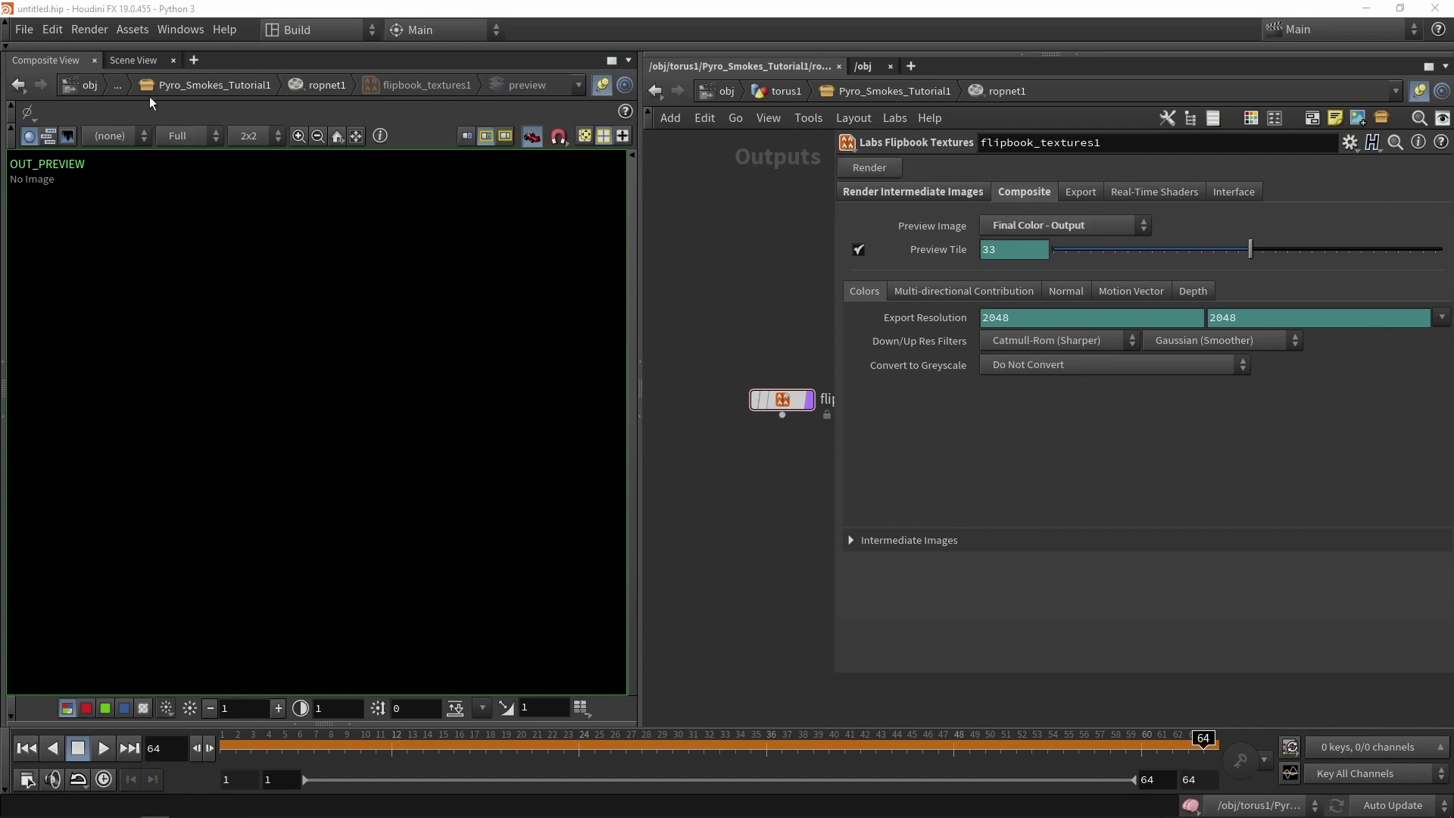
pyautogui.click(133, 59)
pyautogui.click(1076, 191)
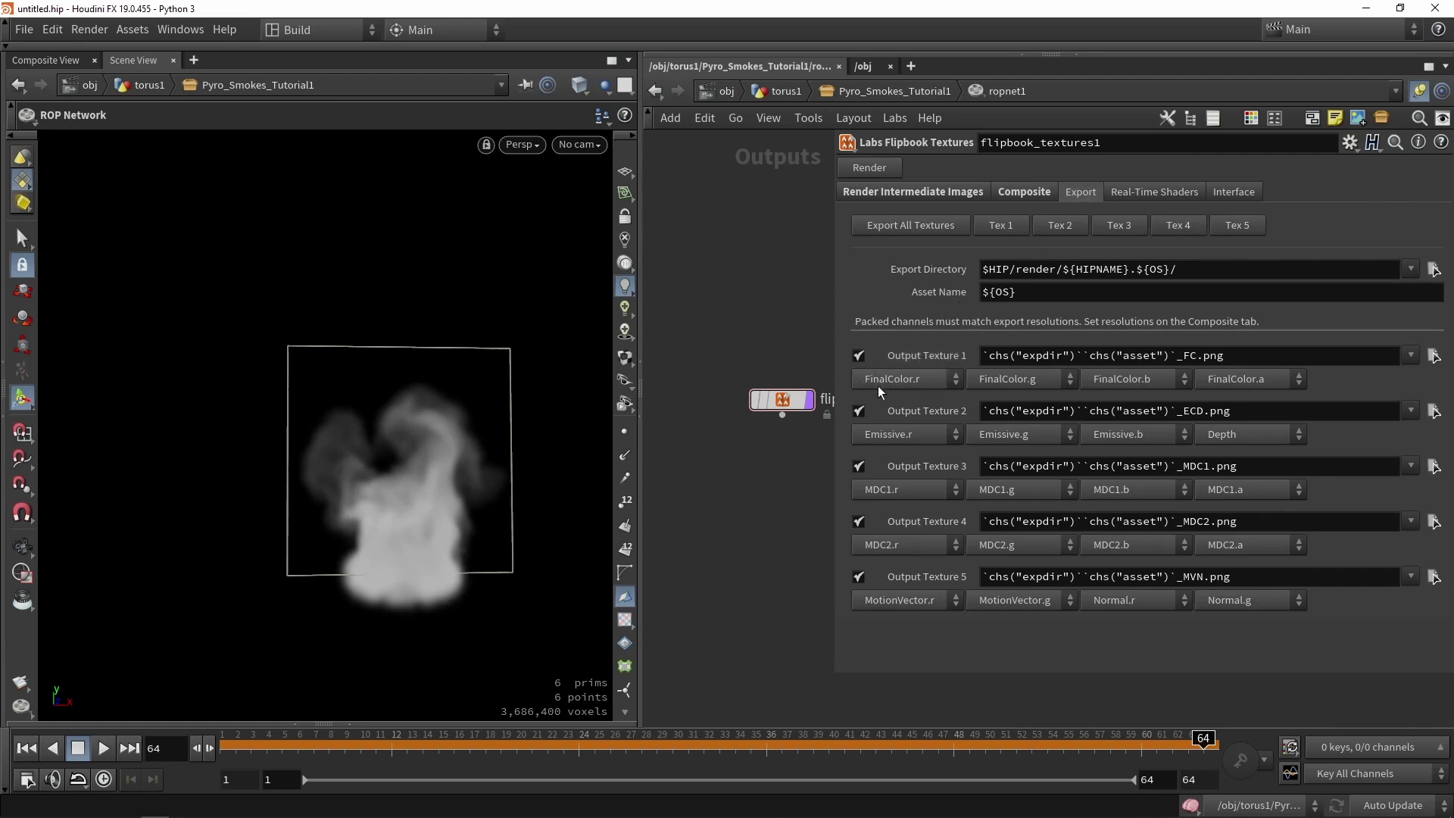
# Step: Keep FinalColor.r on Output Texture 1 and disable Output Textures 2 through 5
pyautogui.click(909, 377)
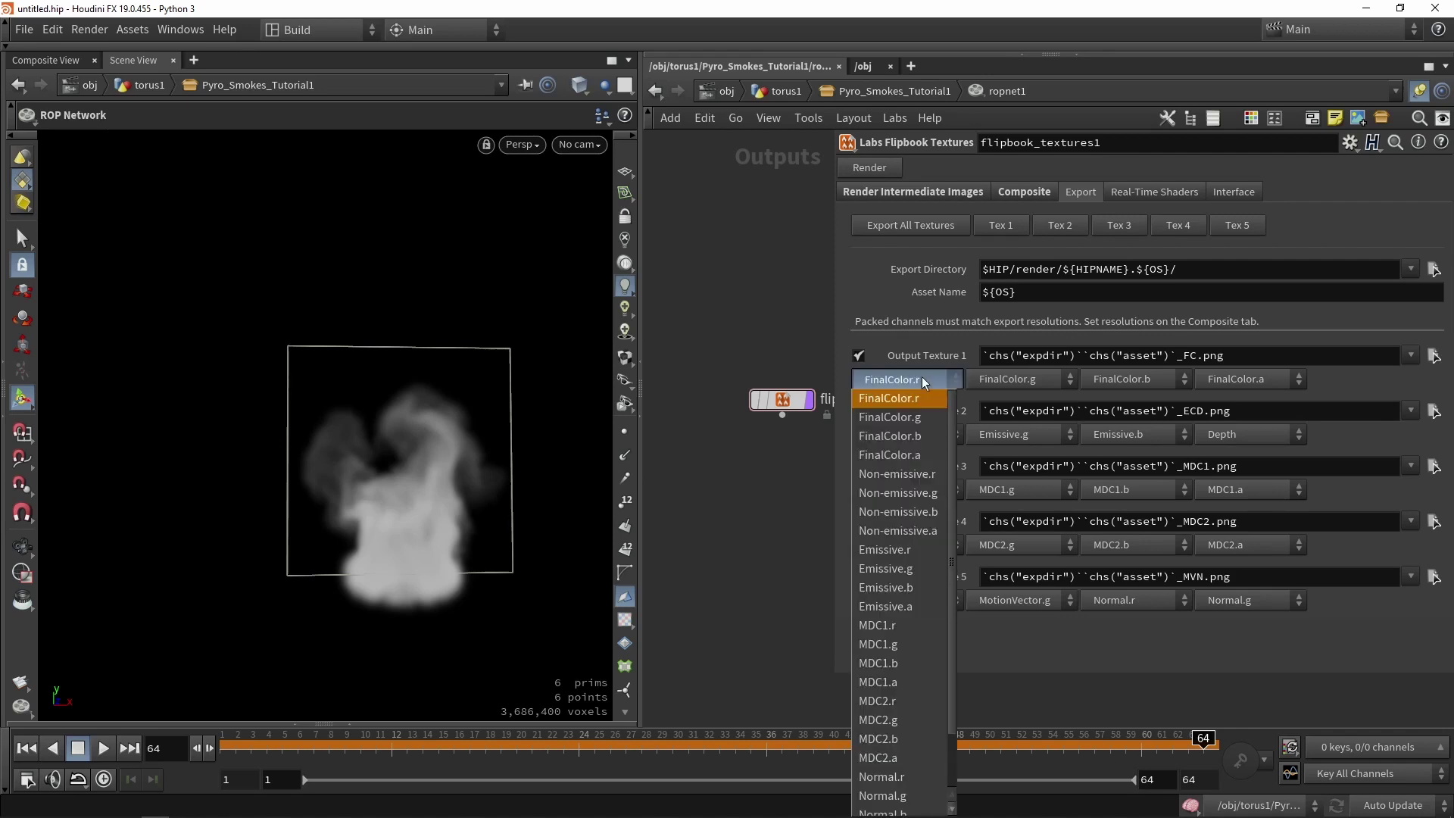
pyautogui.click(895, 397)
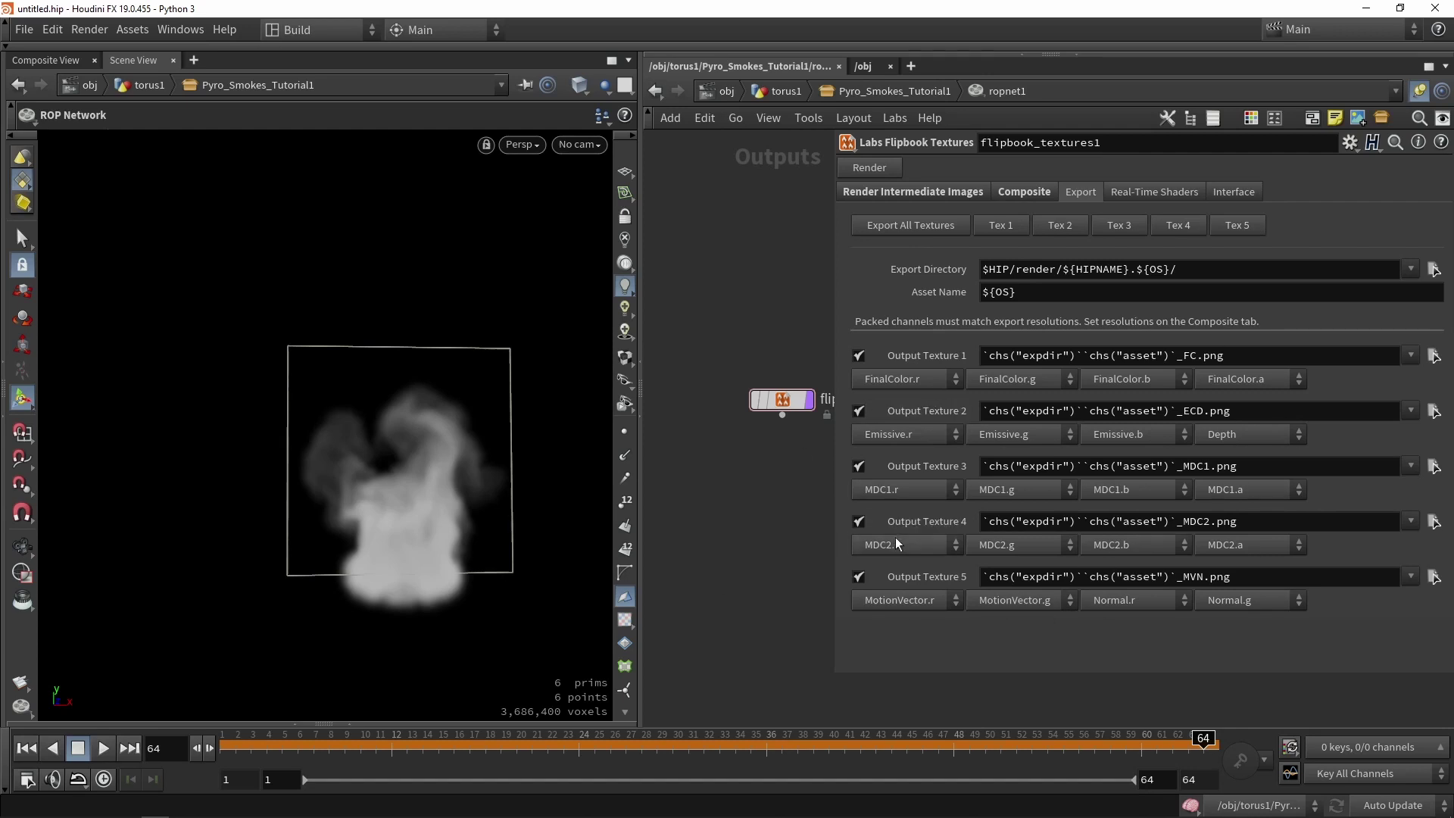
pyautogui.click(858, 411)
pyautogui.click(858, 466)
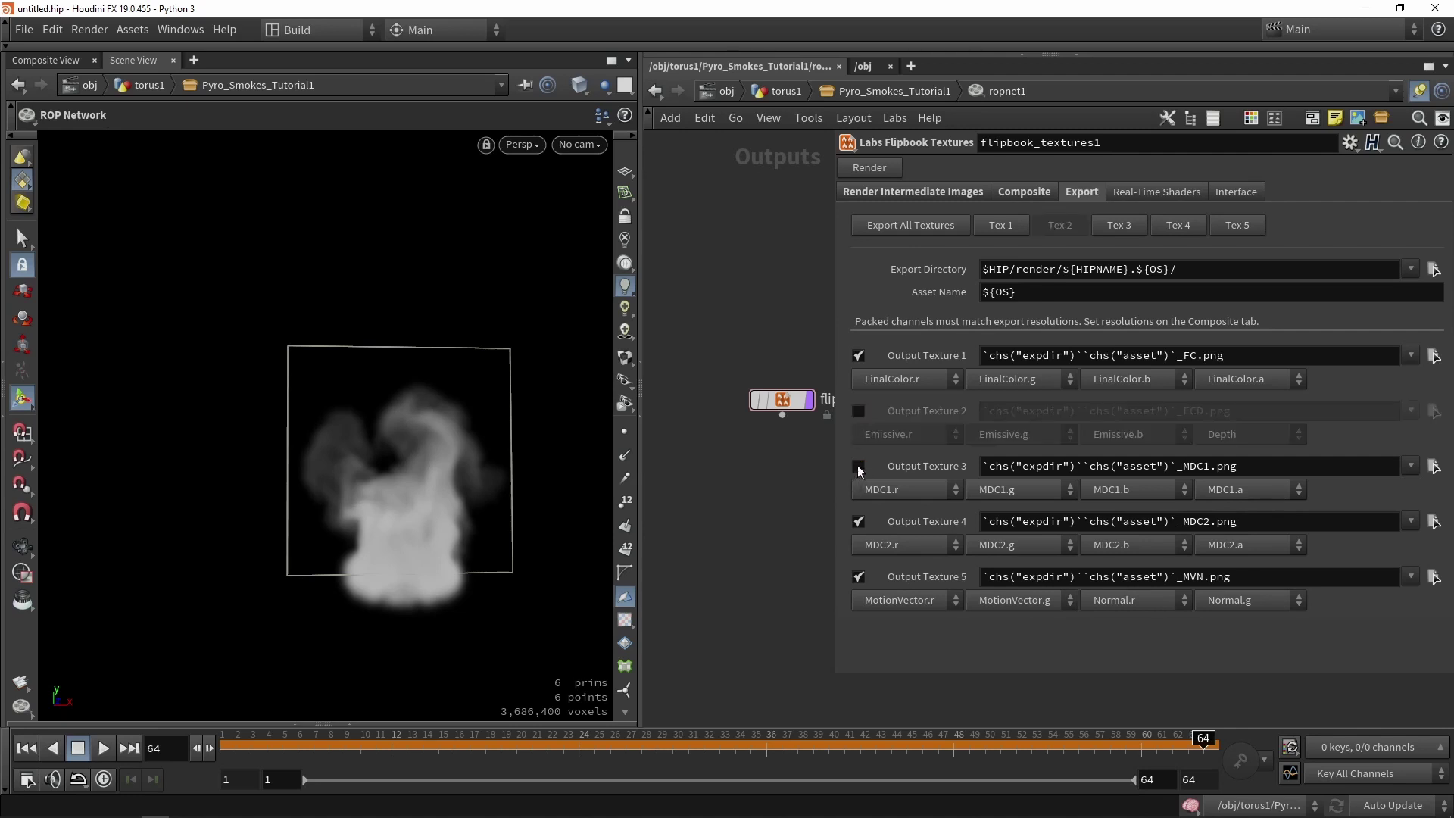
pyautogui.click(860, 521)
pyautogui.click(859, 577)
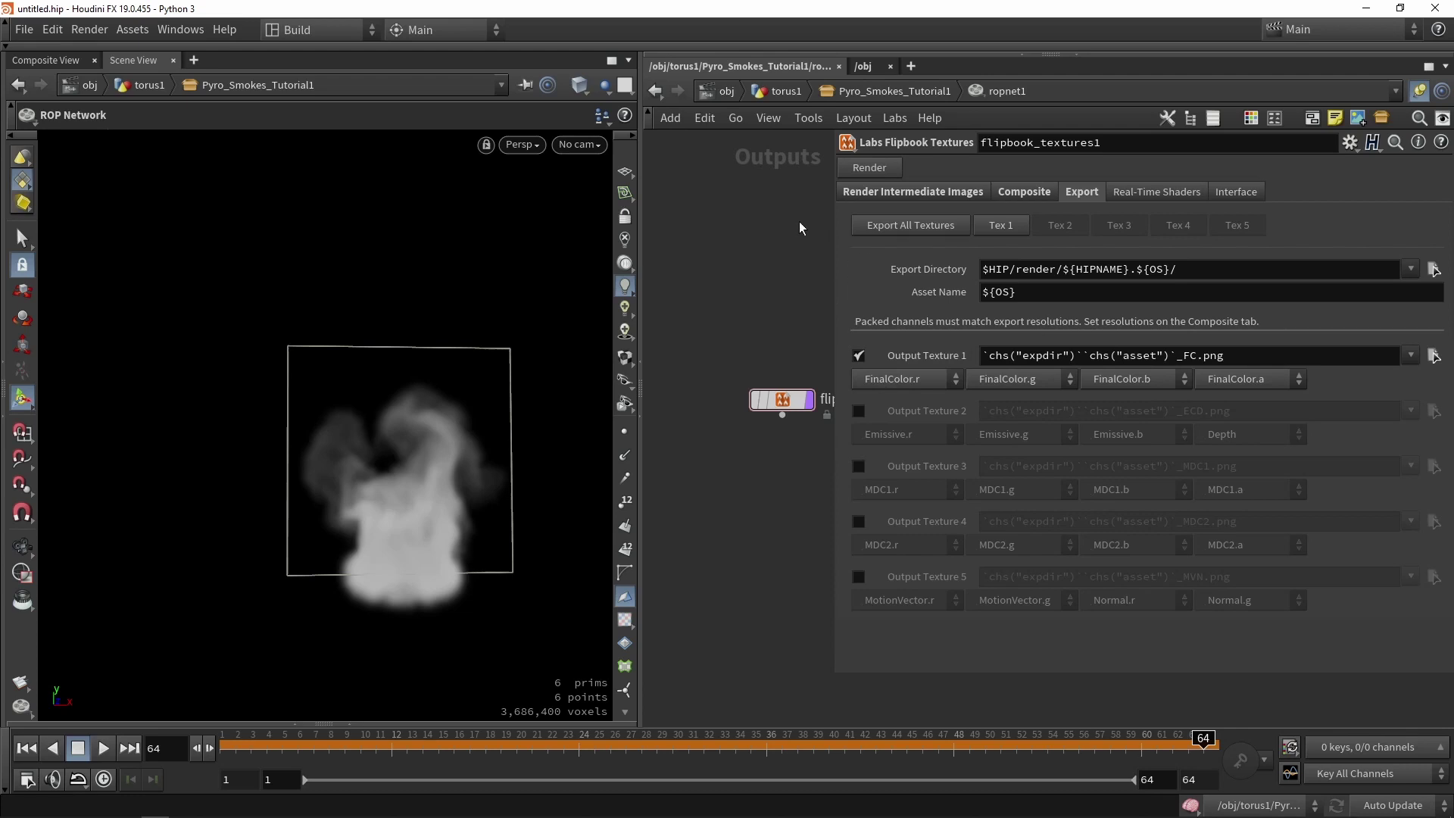
# Step: Render the 64-frame flipbook texture sheet from the Render Intermediate Images settings
pyautogui.click(1134, 194)
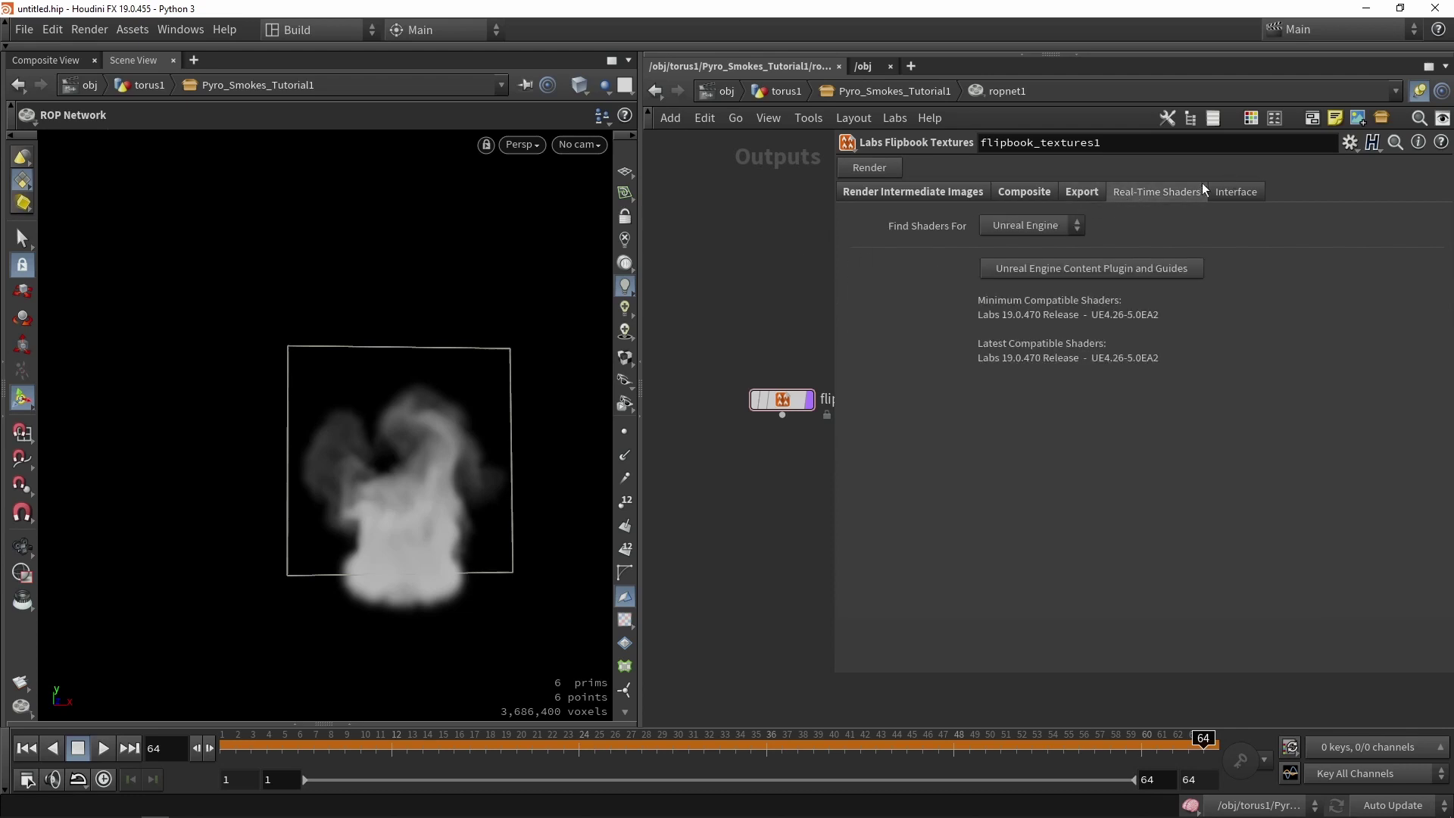
pyautogui.click(1236, 192)
pyautogui.click(1078, 195)
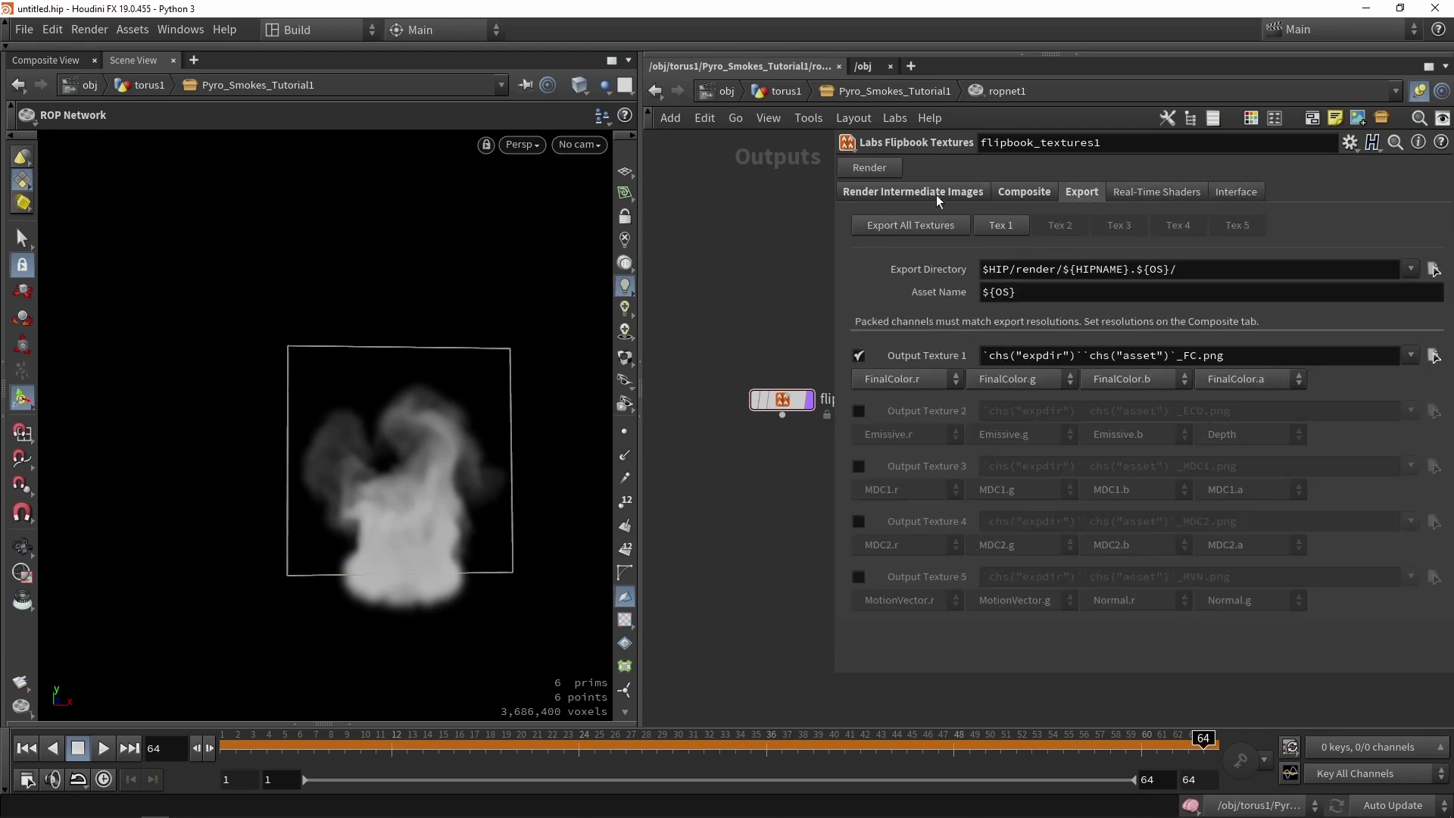
pyautogui.click(936, 194)
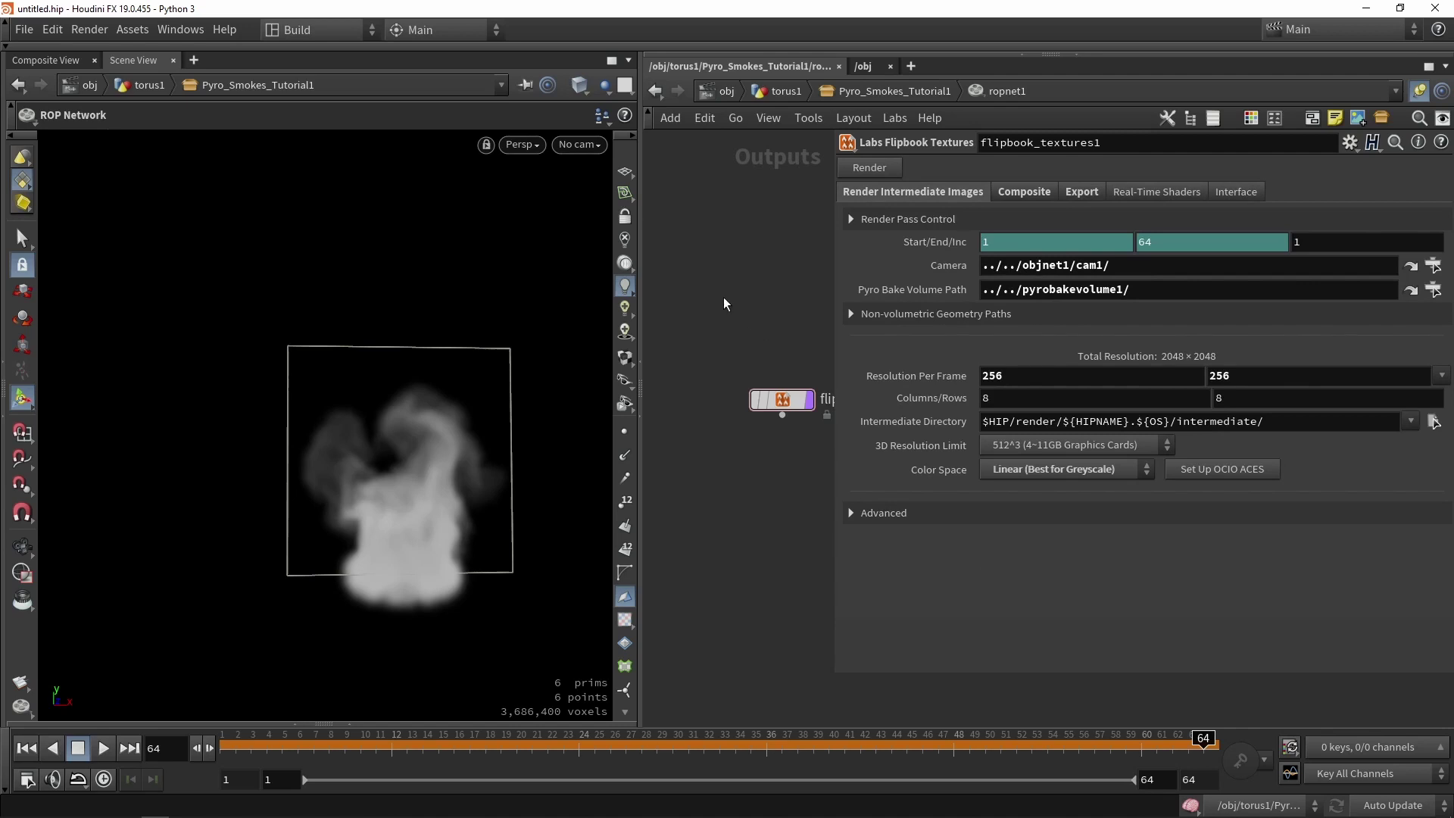
pyautogui.click(865, 170)
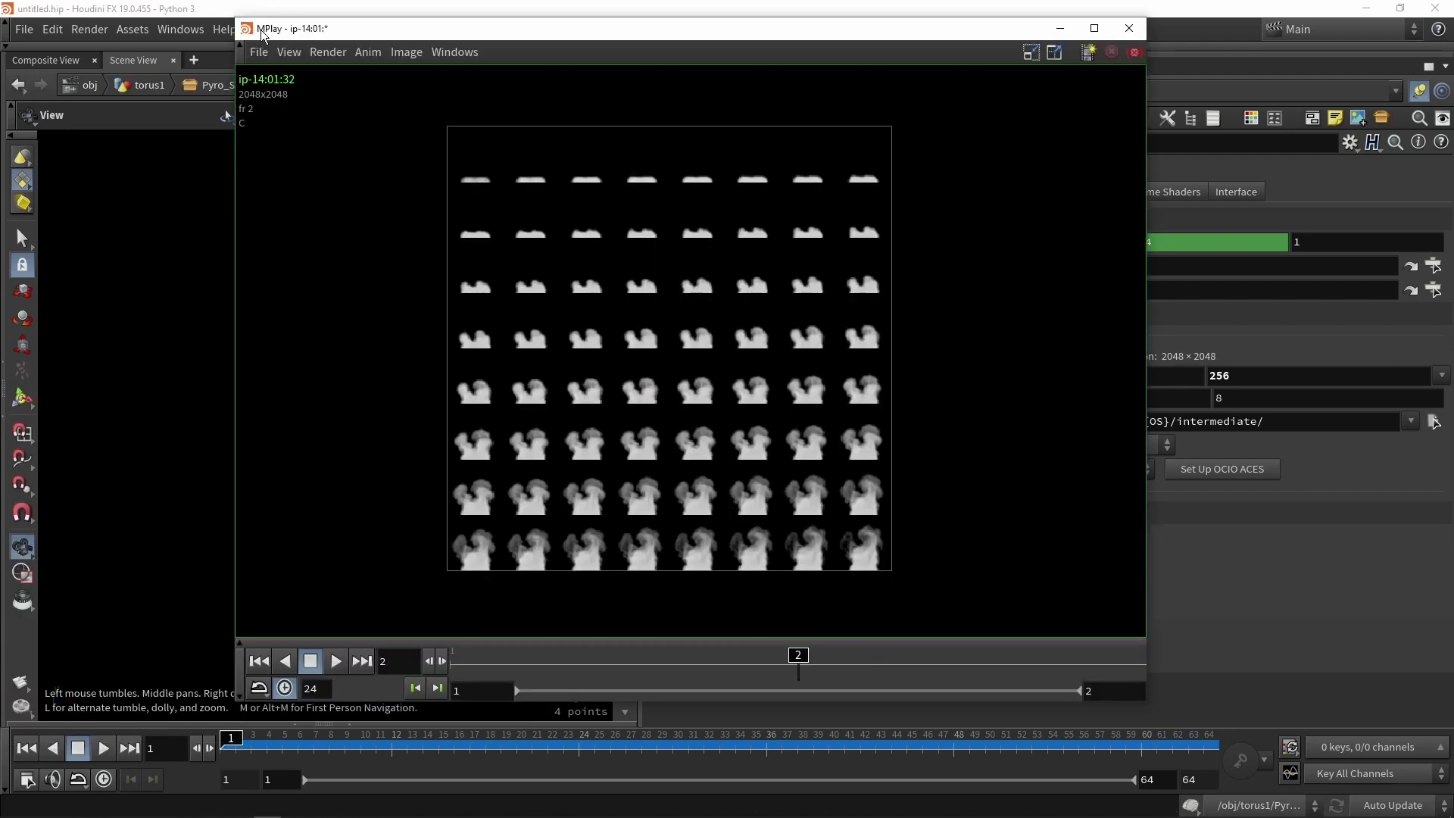
# Step: Zoom and pan across the 8x8 smoke sheet in MPlay to inspect individual frames
pyautogui.scroll(5, 576, 191)
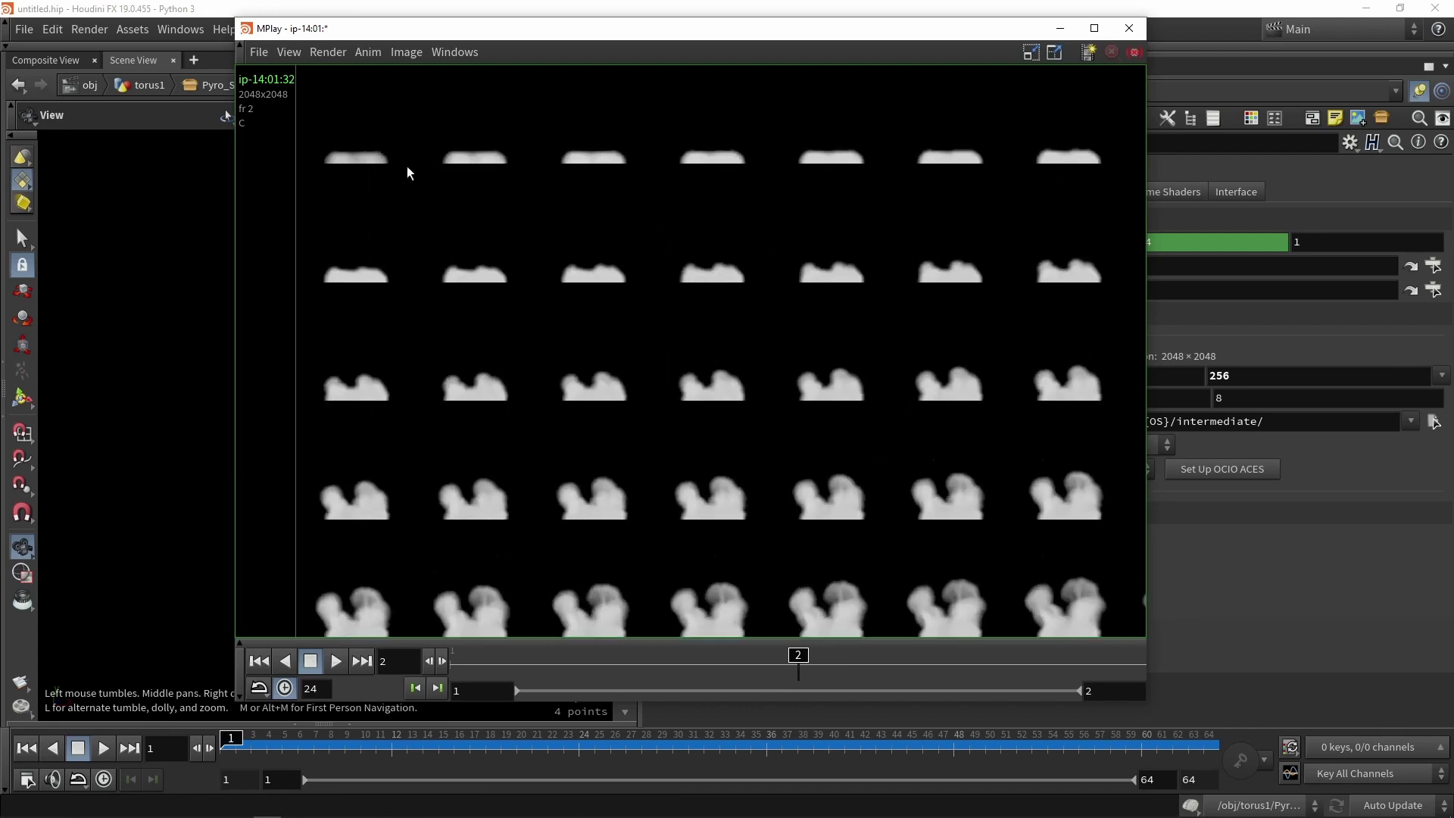
pyautogui.moveTo(987, 389); pyautogui.dragTo(796, 87, button='middle')
pyautogui.moveTo(823, 541); pyautogui.dragTo(896, 298, button='middle')
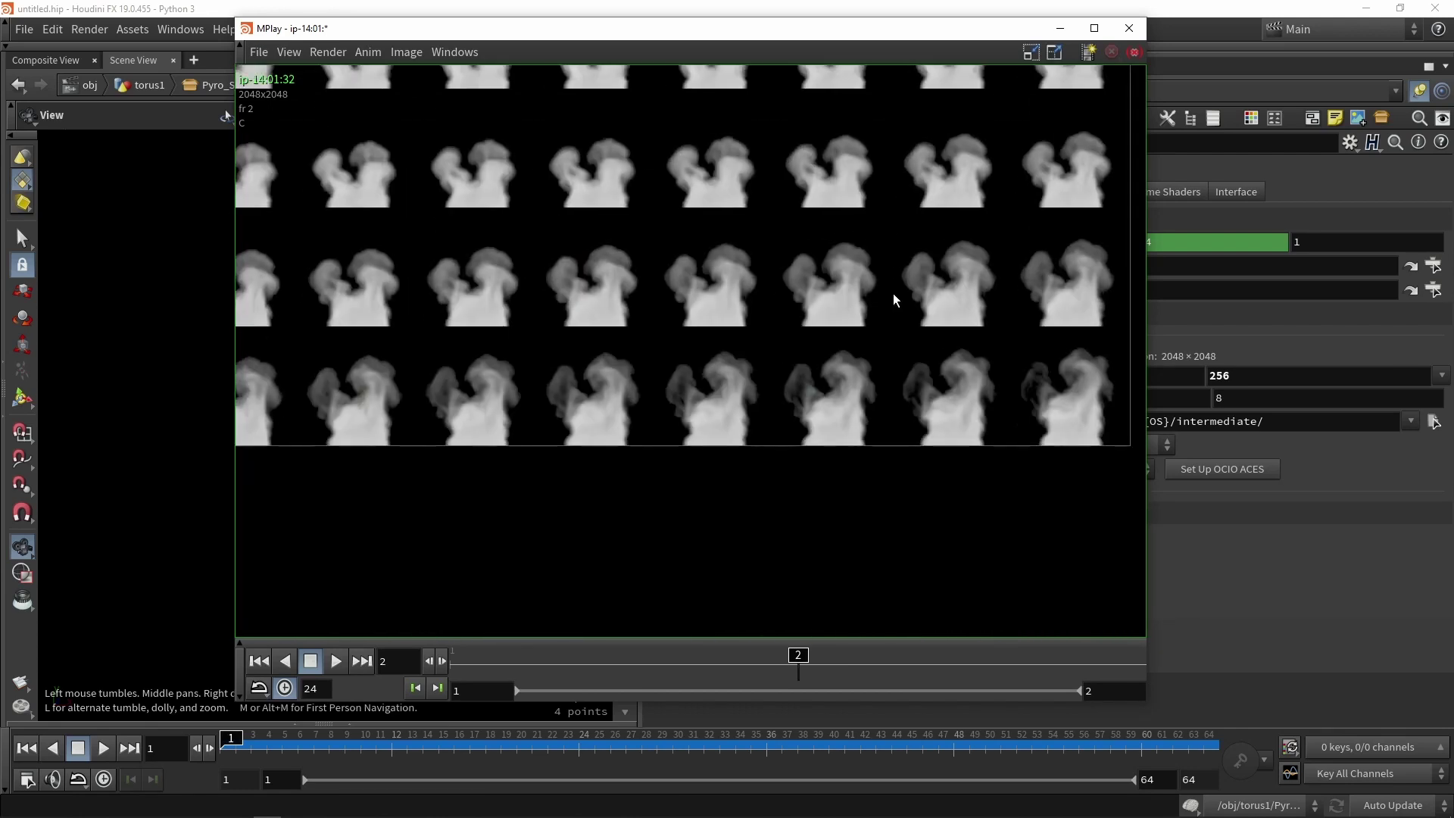
pyautogui.moveTo(931, 354); pyautogui.dragTo(771, 530, button='middle')
pyautogui.scroll(-6, 781, 469)
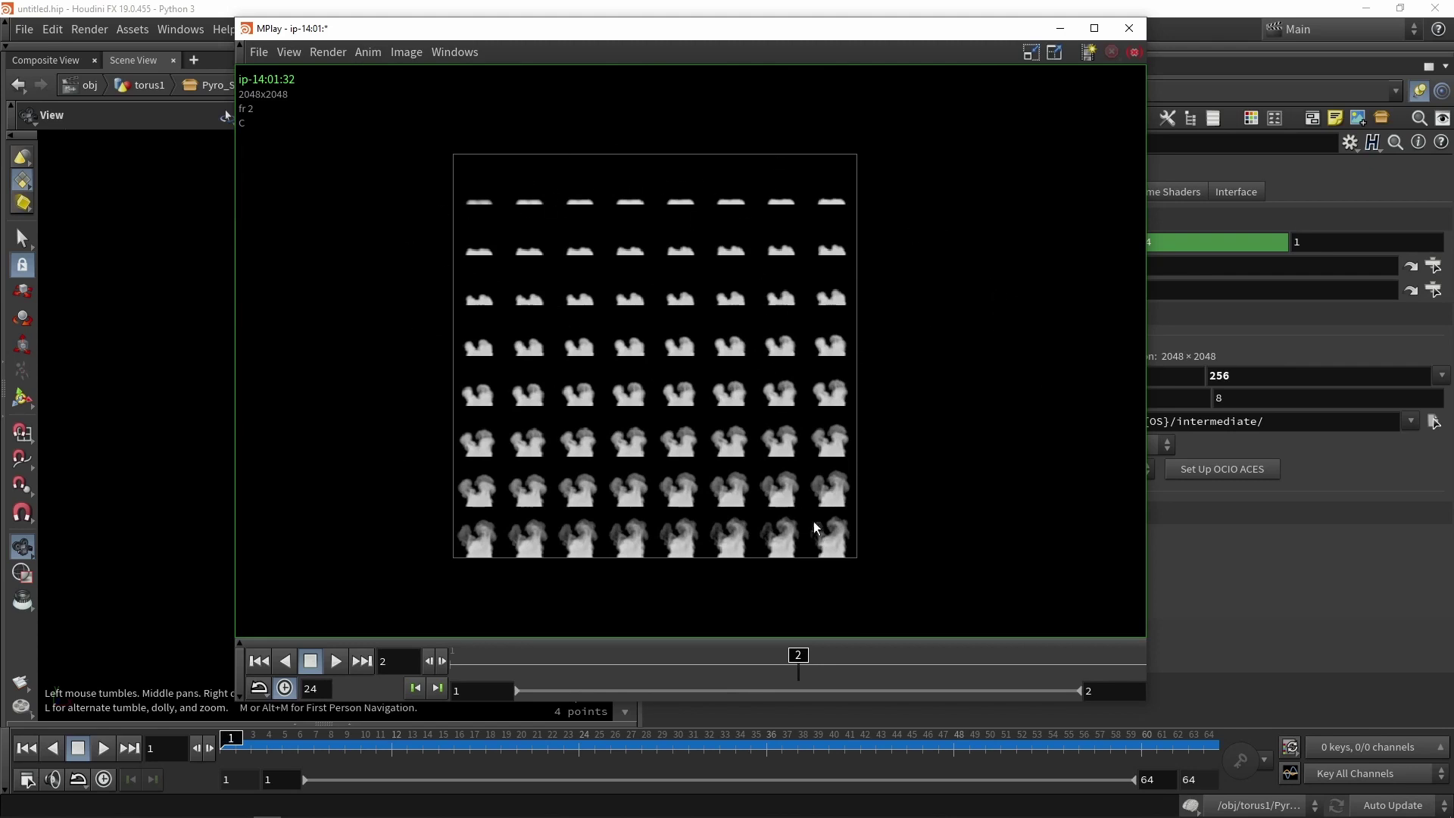
pyautogui.scroll(4, 814, 521)
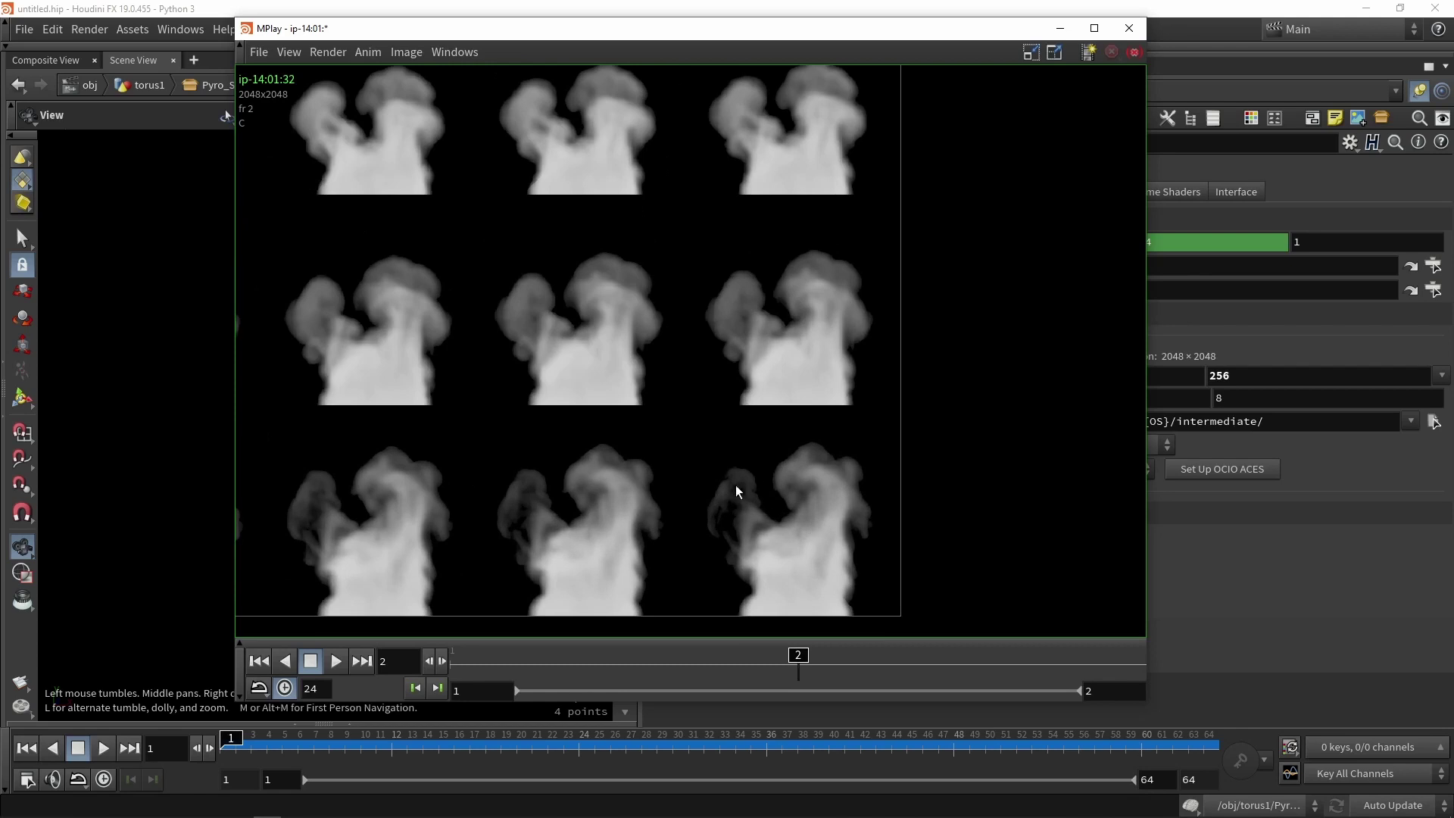
pyautogui.scroll(-4, 763, 429)
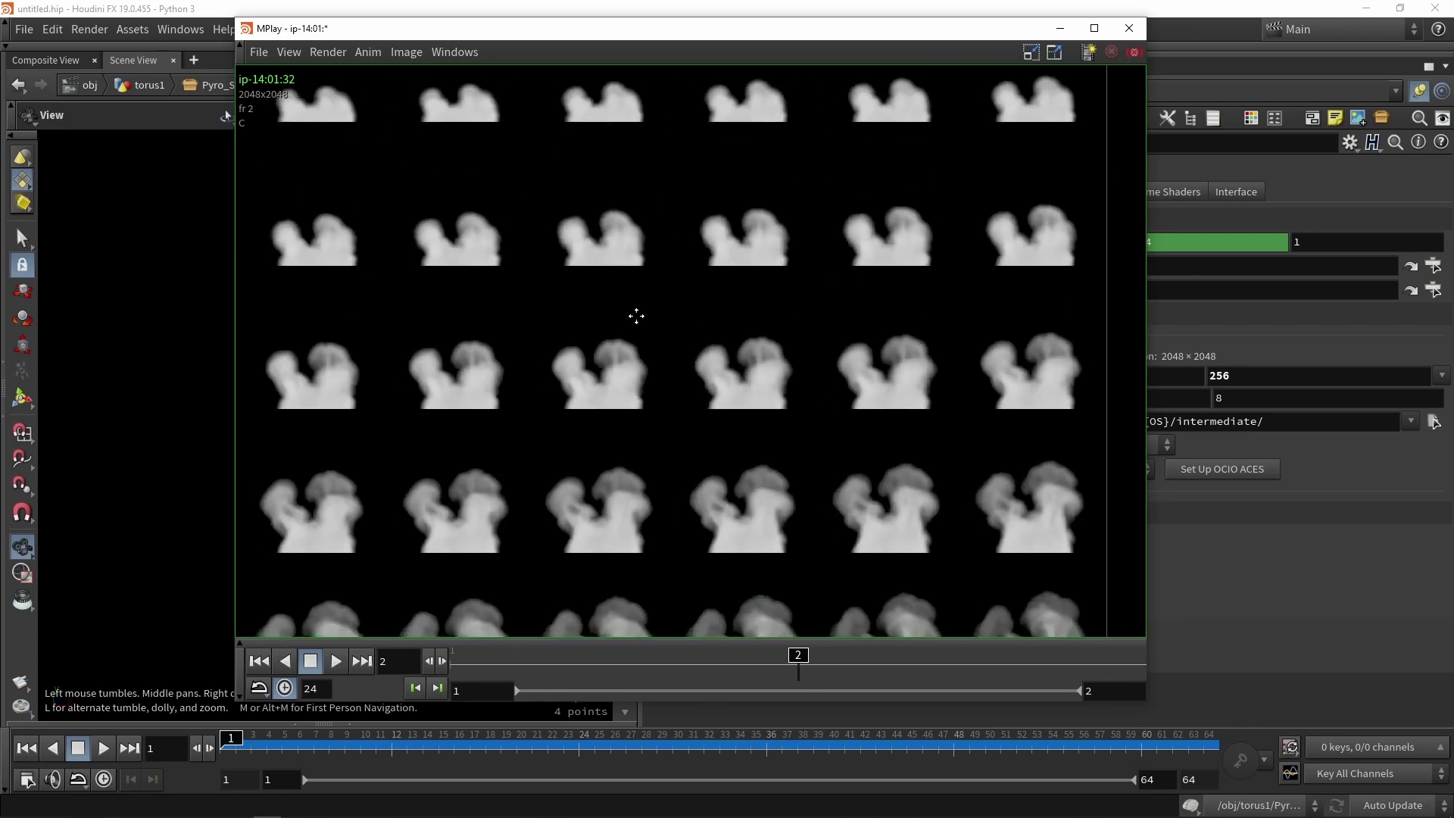
pyautogui.moveTo(636, 316); pyautogui.dragTo(735, 263, button='middle')
pyautogui.scroll(-4, 720, 281)
pyautogui.moveTo(568, 484); pyautogui.dragTo(726, 361, button='middle')
pyautogui.scroll(5, 720, 361)
pyautogui.moveTo(541, 367); pyautogui.dragTo(691, 278, button='middle')
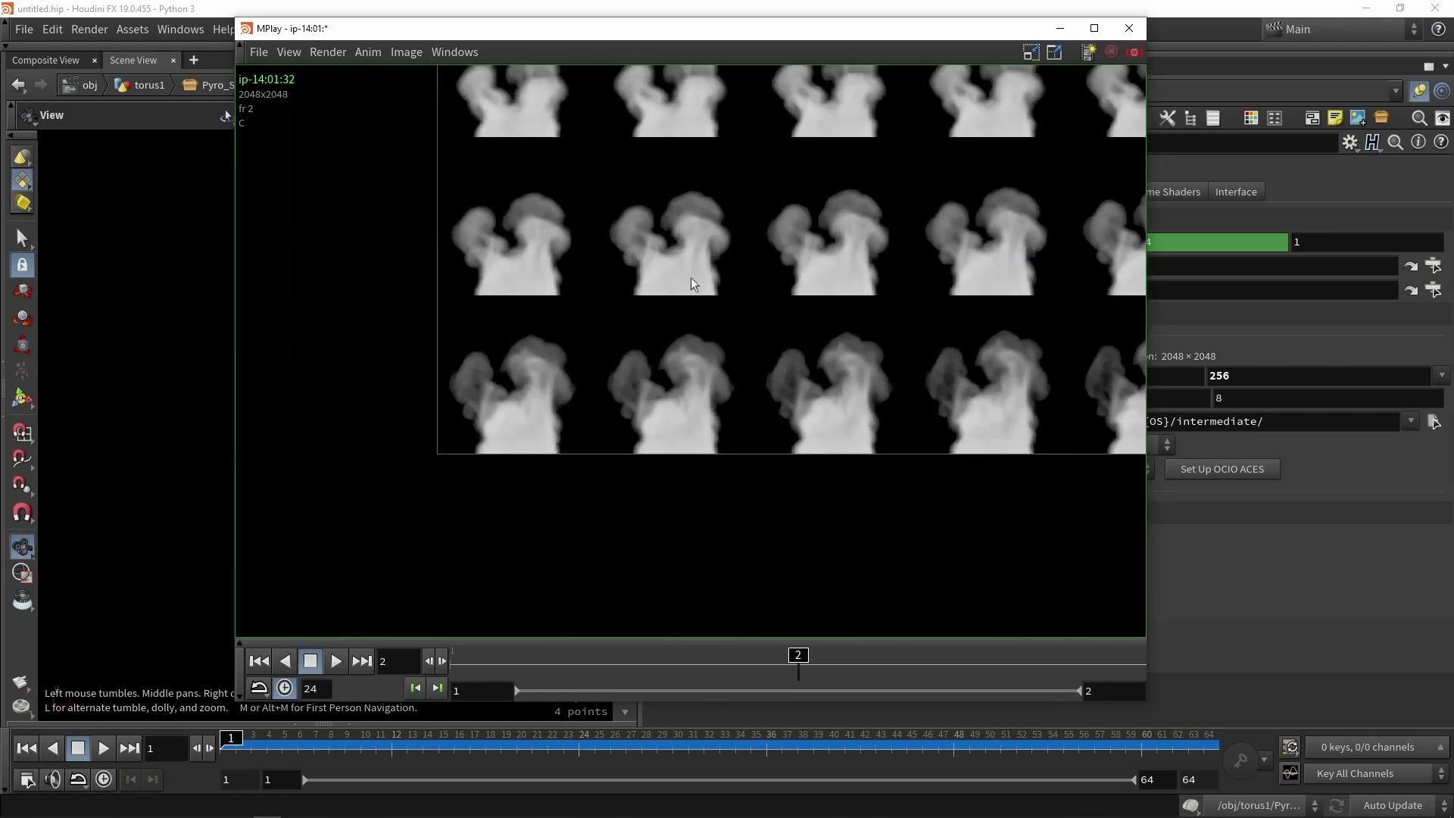
pyautogui.scroll(-5, 690, 284)
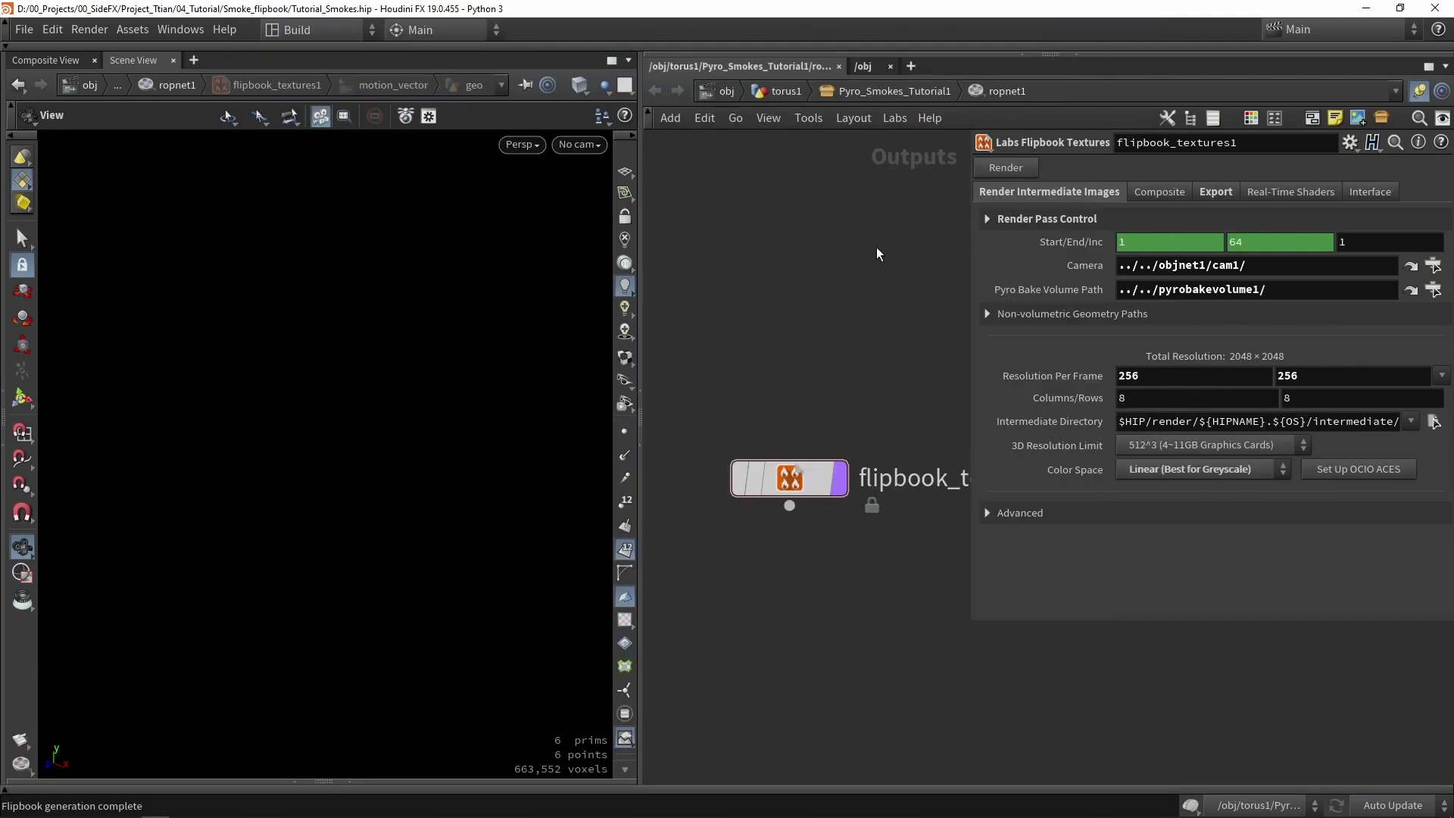
# Step: Set the non-emissive, MDC normal, surface normal, motion vector and depth passes to Skip This Pass
pyautogui.click(1210, 191)
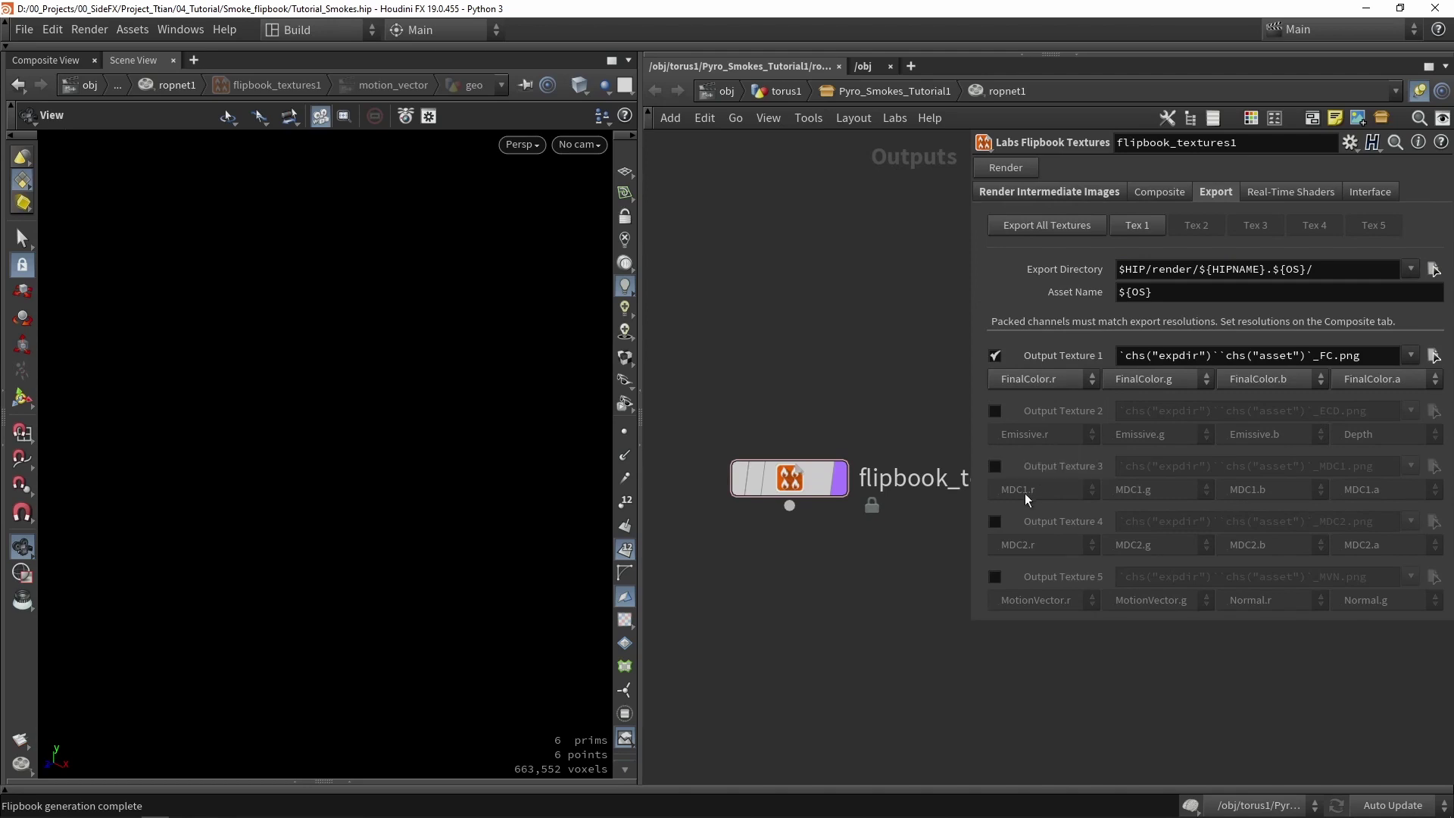
pyautogui.click(1089, 195)
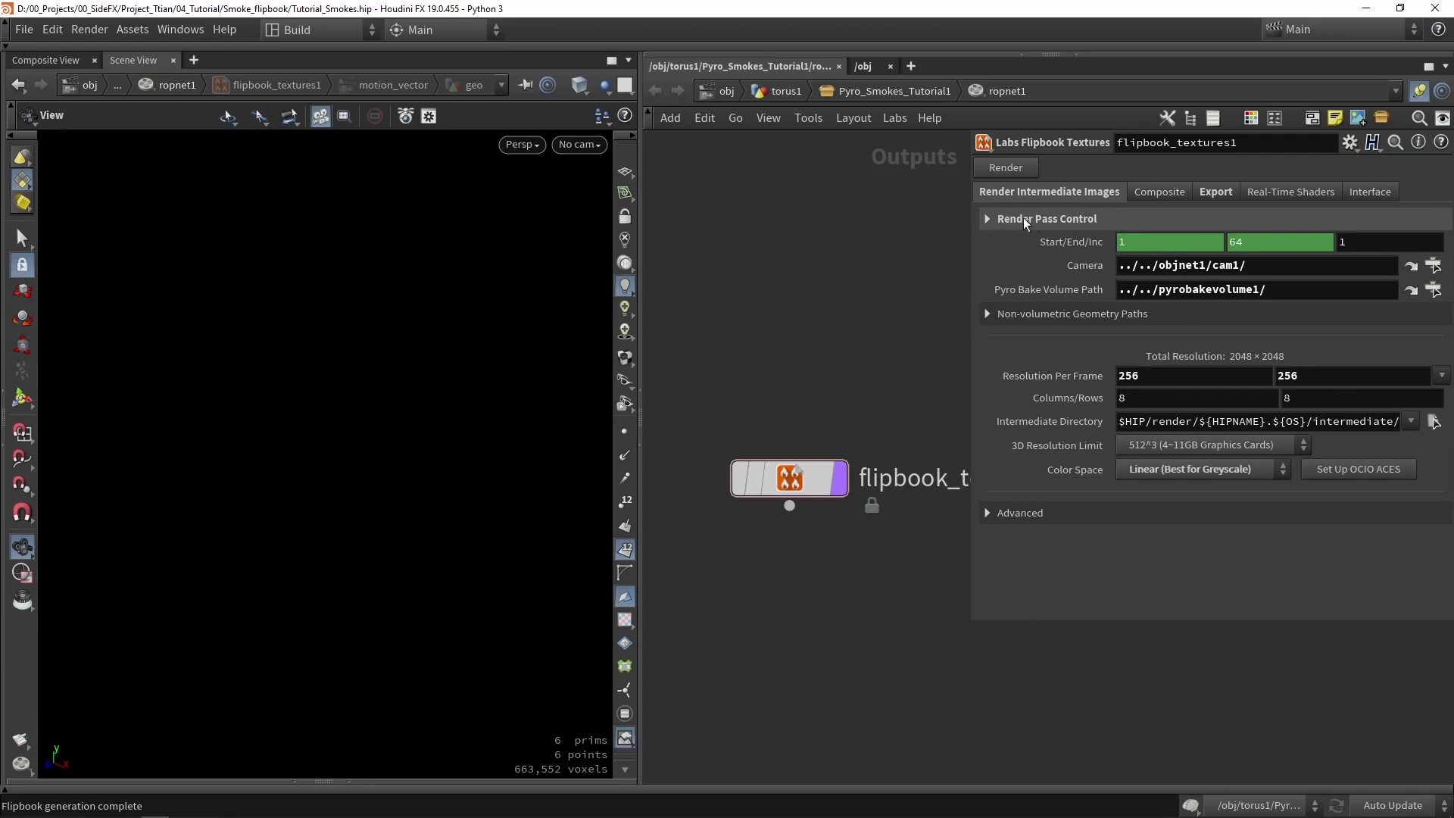
pyautogui.click(1015, 219)
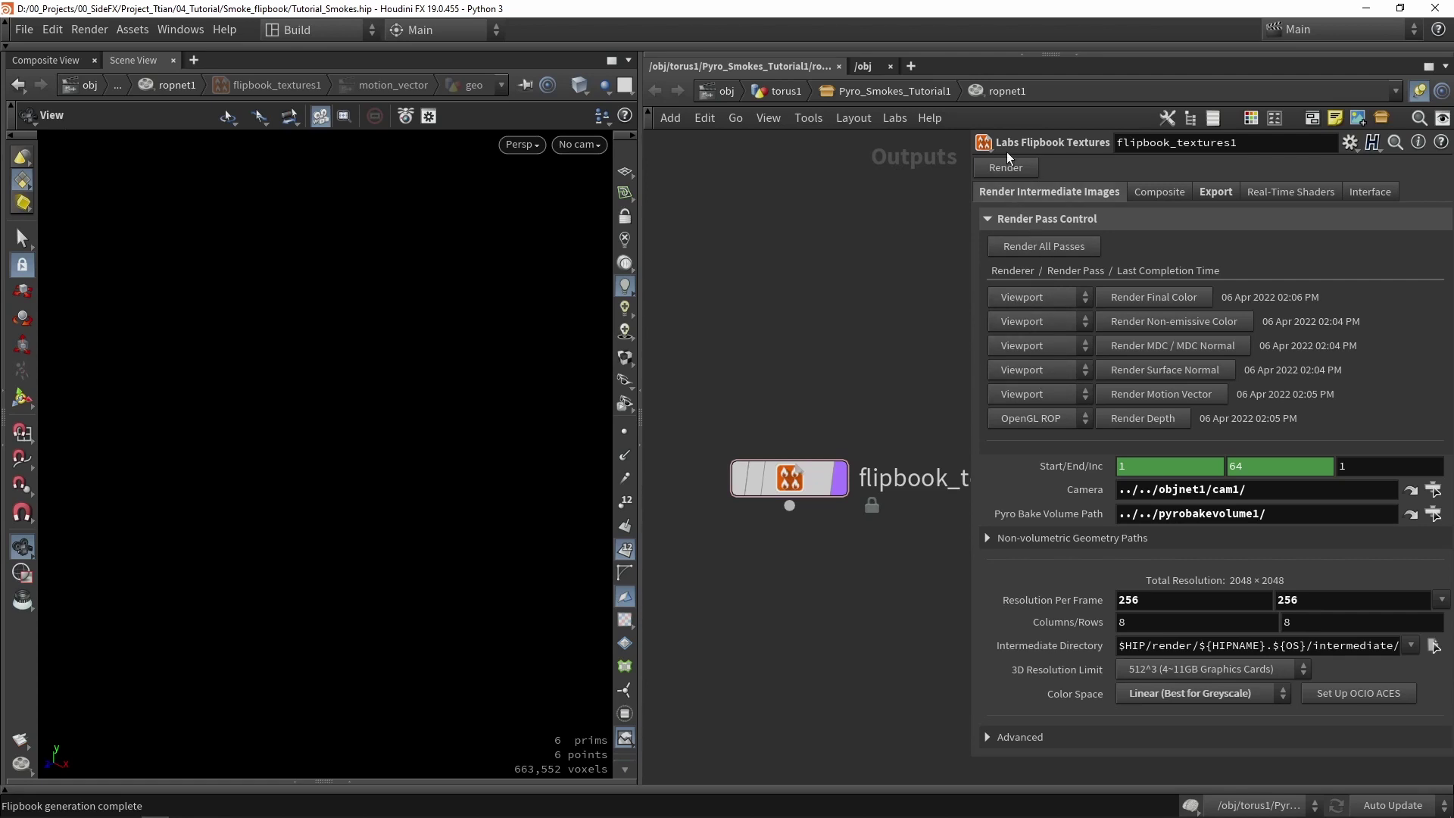
pyautogui.click(1057, 321)
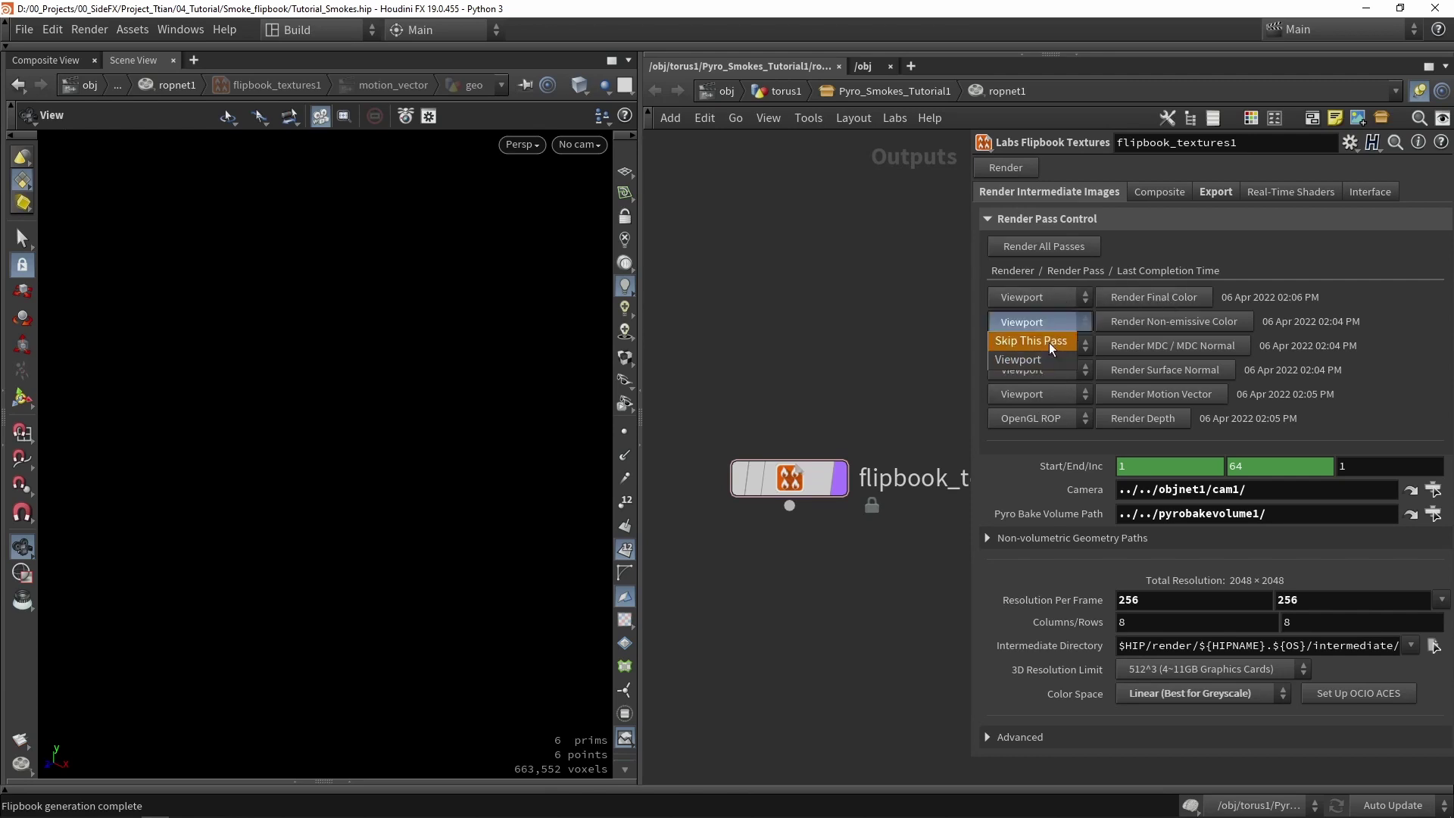
pyautogui.click(1049, 343)
pyautogui.click(1049, 346)
pyautogui.click(1053, 370)
pyautogui.click(1053, 371)
pyautogui.click(1056, 388)
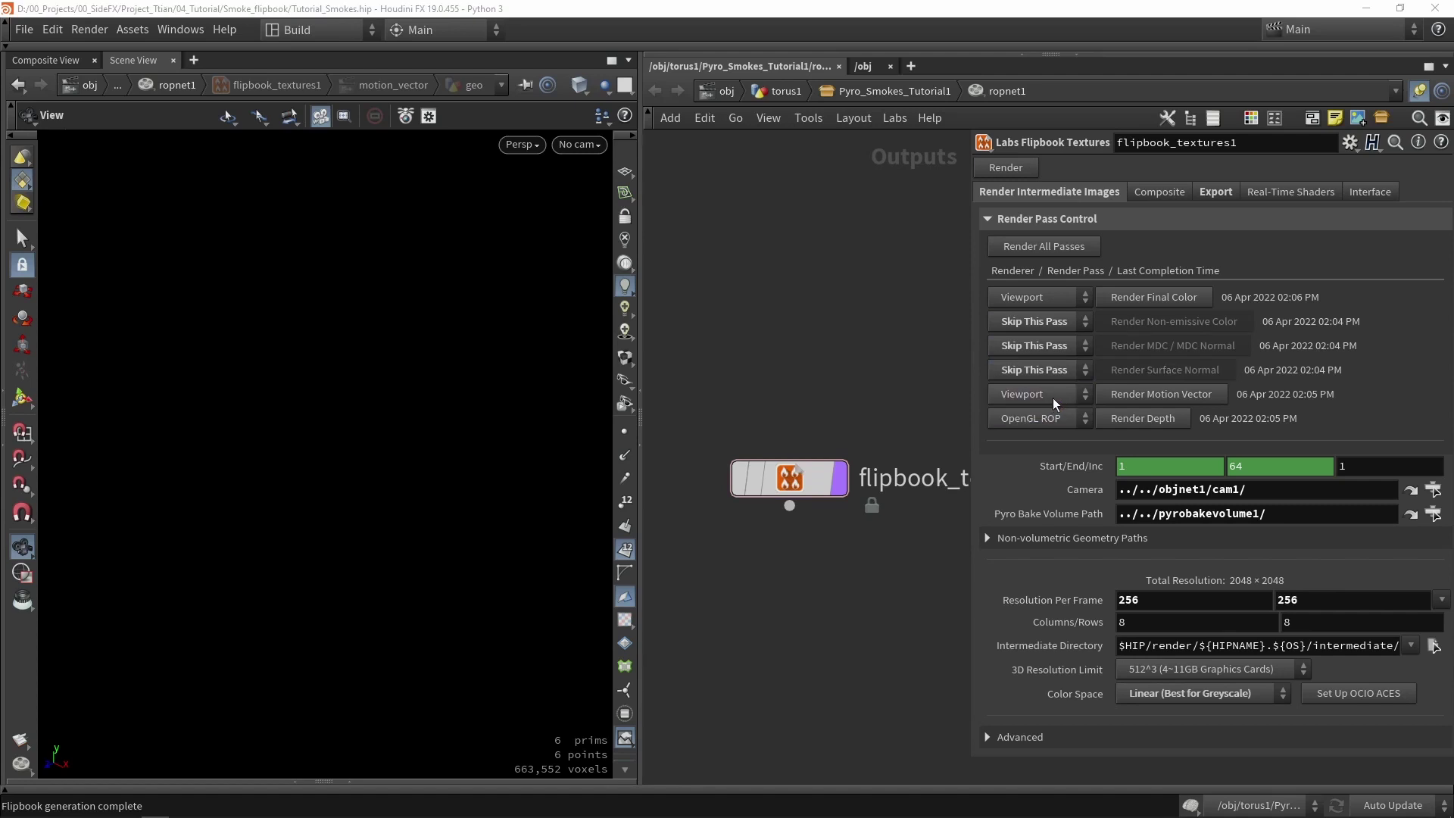
pyautogui.click(1053, 395)
pyautogui.click(1054, 411)
pyautogui.click(1055, 420)
pyautogui.click(1056, 437)
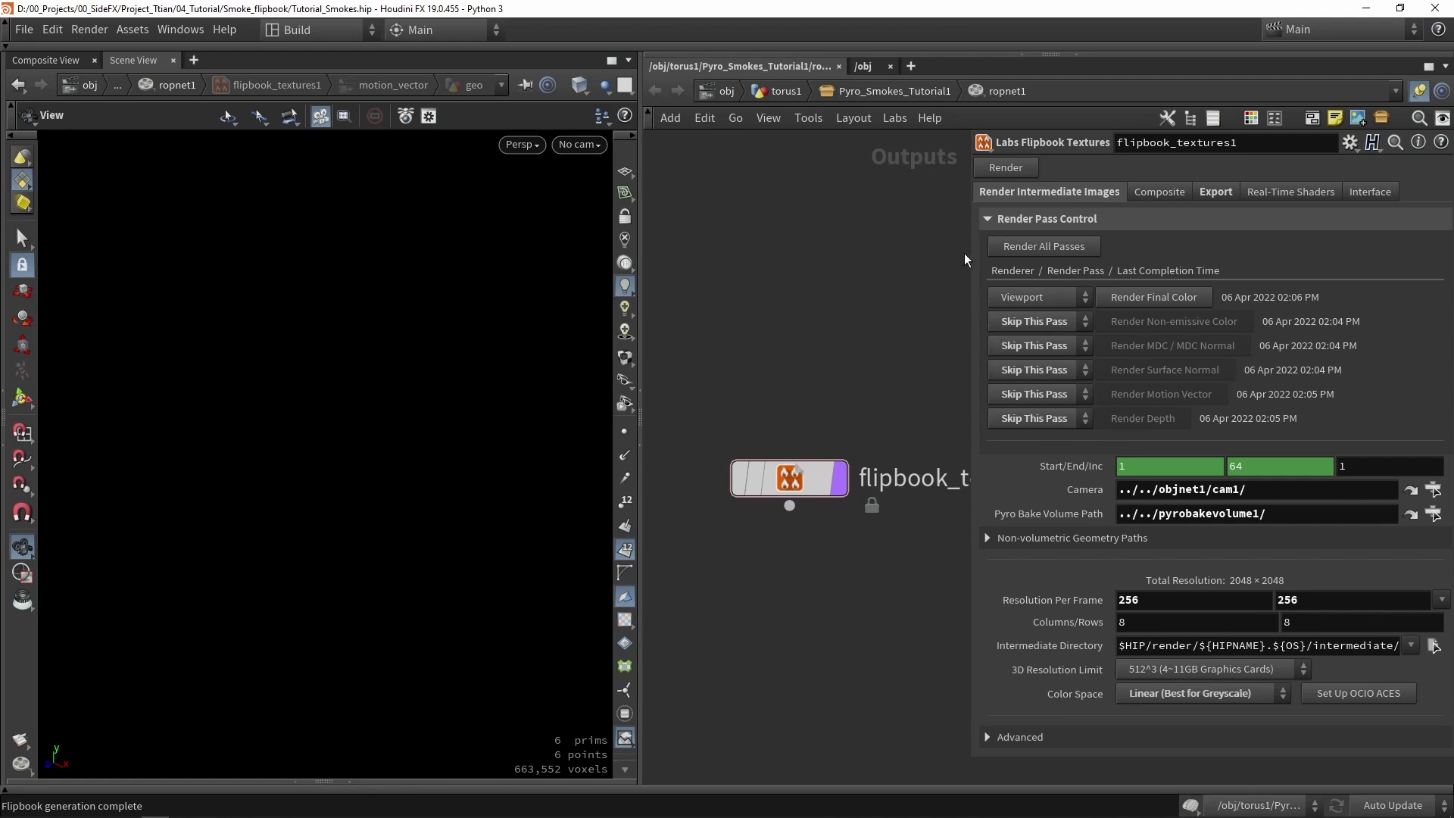
# Step: Re-render the flipbook with only Final Color and review the new sheet in MPlay
pyautogui.click(992, 215)
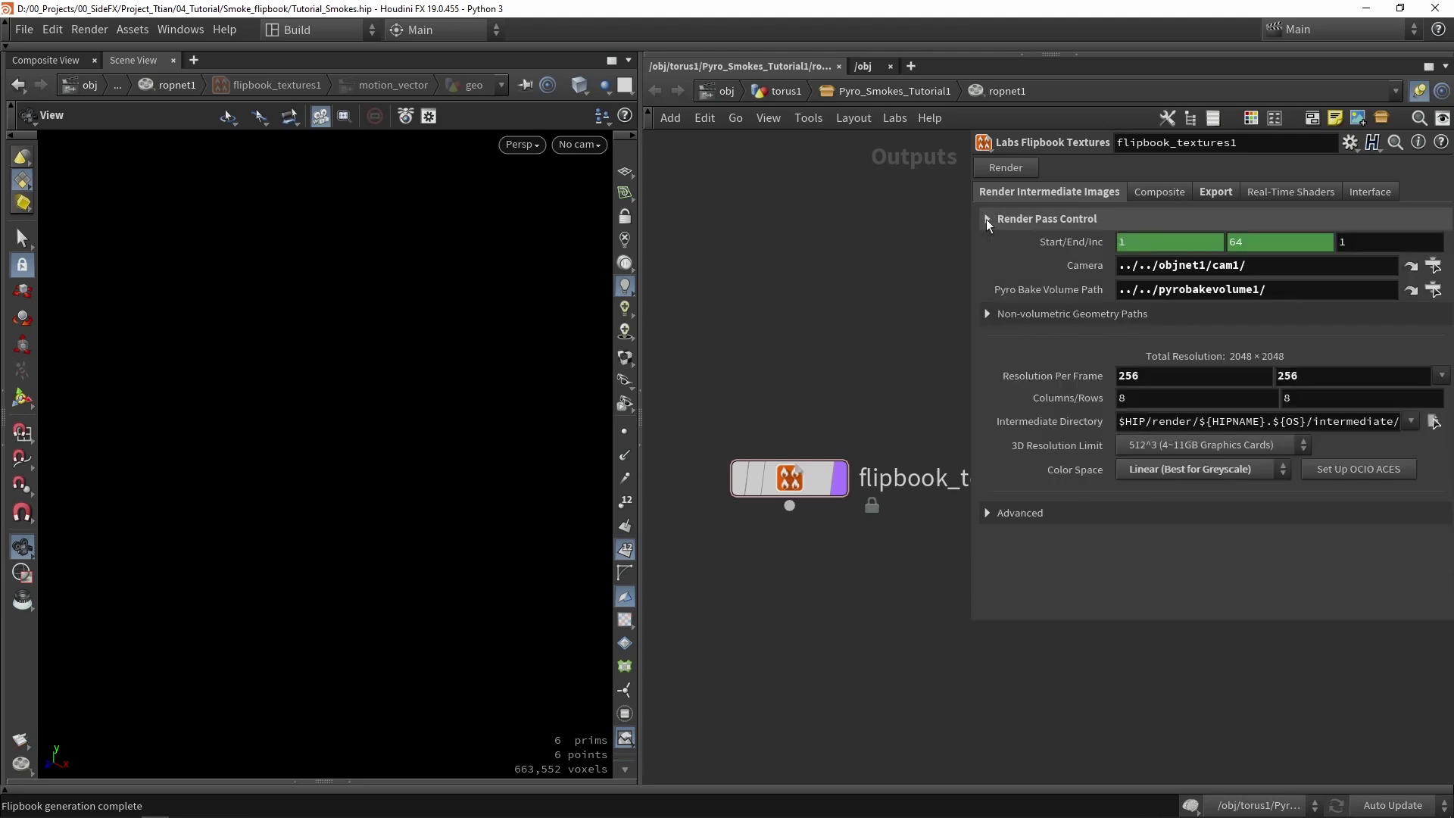
pyautogui.click(997, 169)
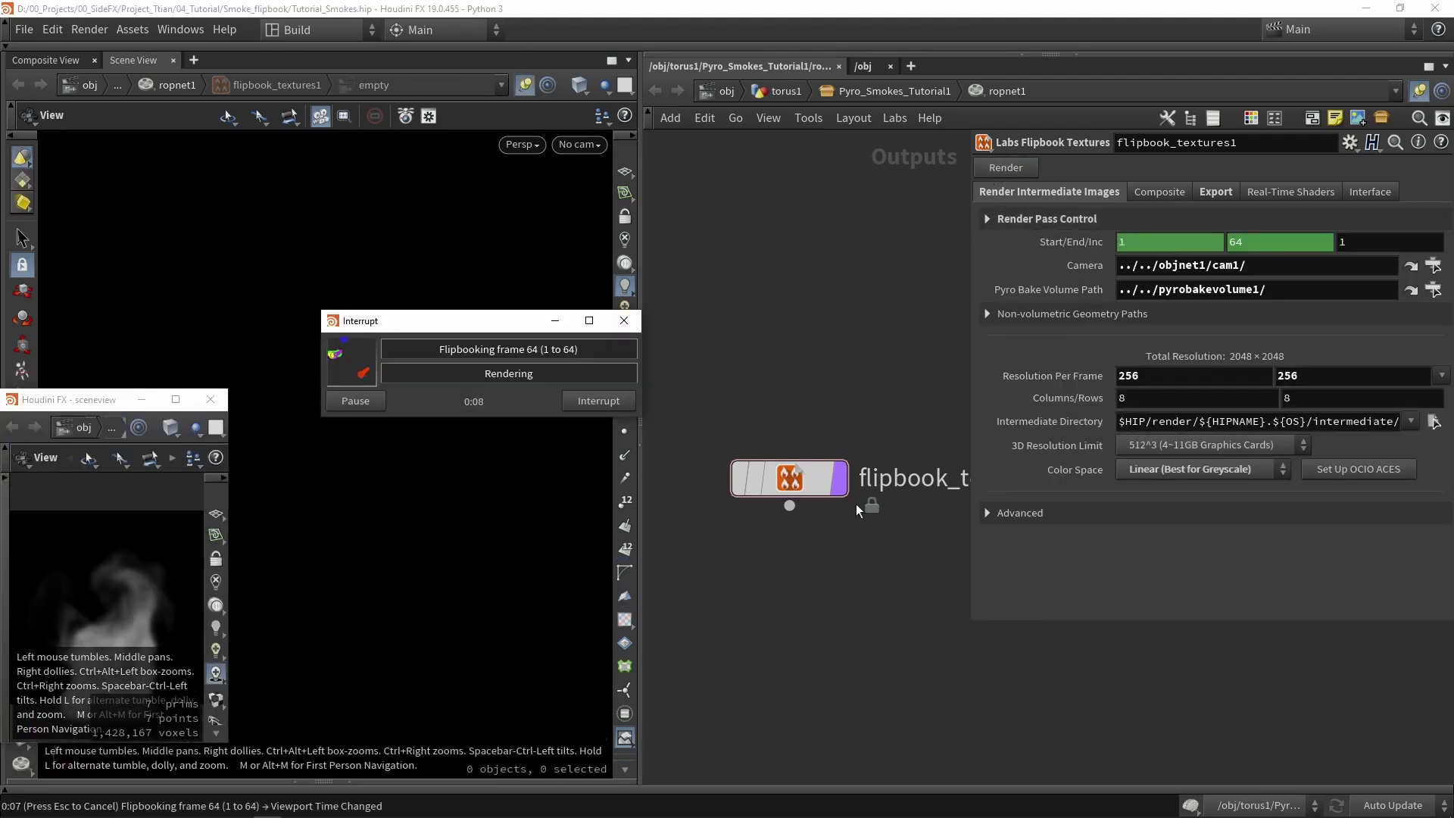
pyautogui.scroll(-7, 635, 367)
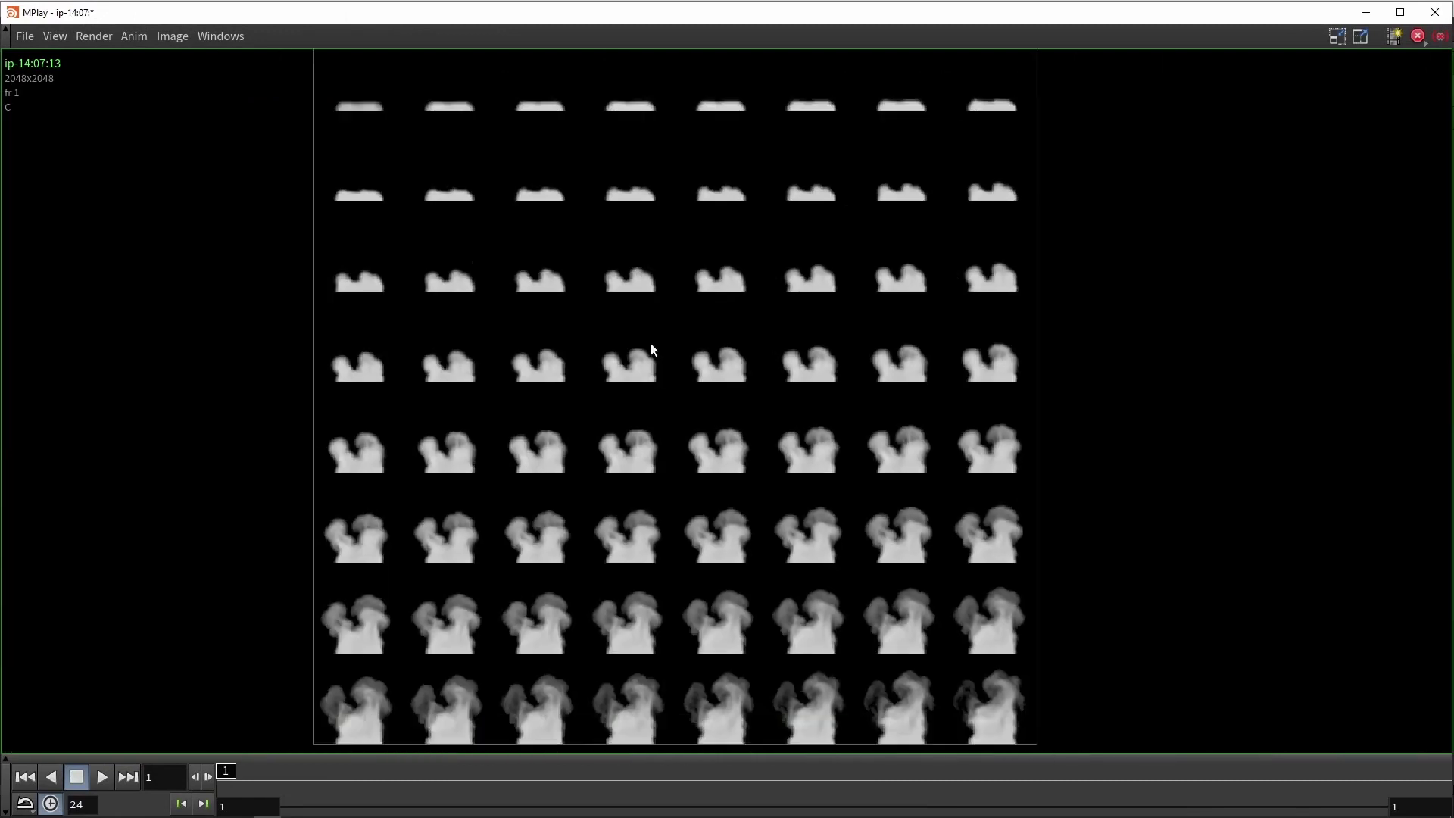
pyautogui.click(1435, 12)
# Step: Move the Photos viewer showing flipbook_textures1_FC.png aside and return to Houdini's Export settings
pyautogui.moveTo(830, 50); pyautogui.dragTo(610, 89)
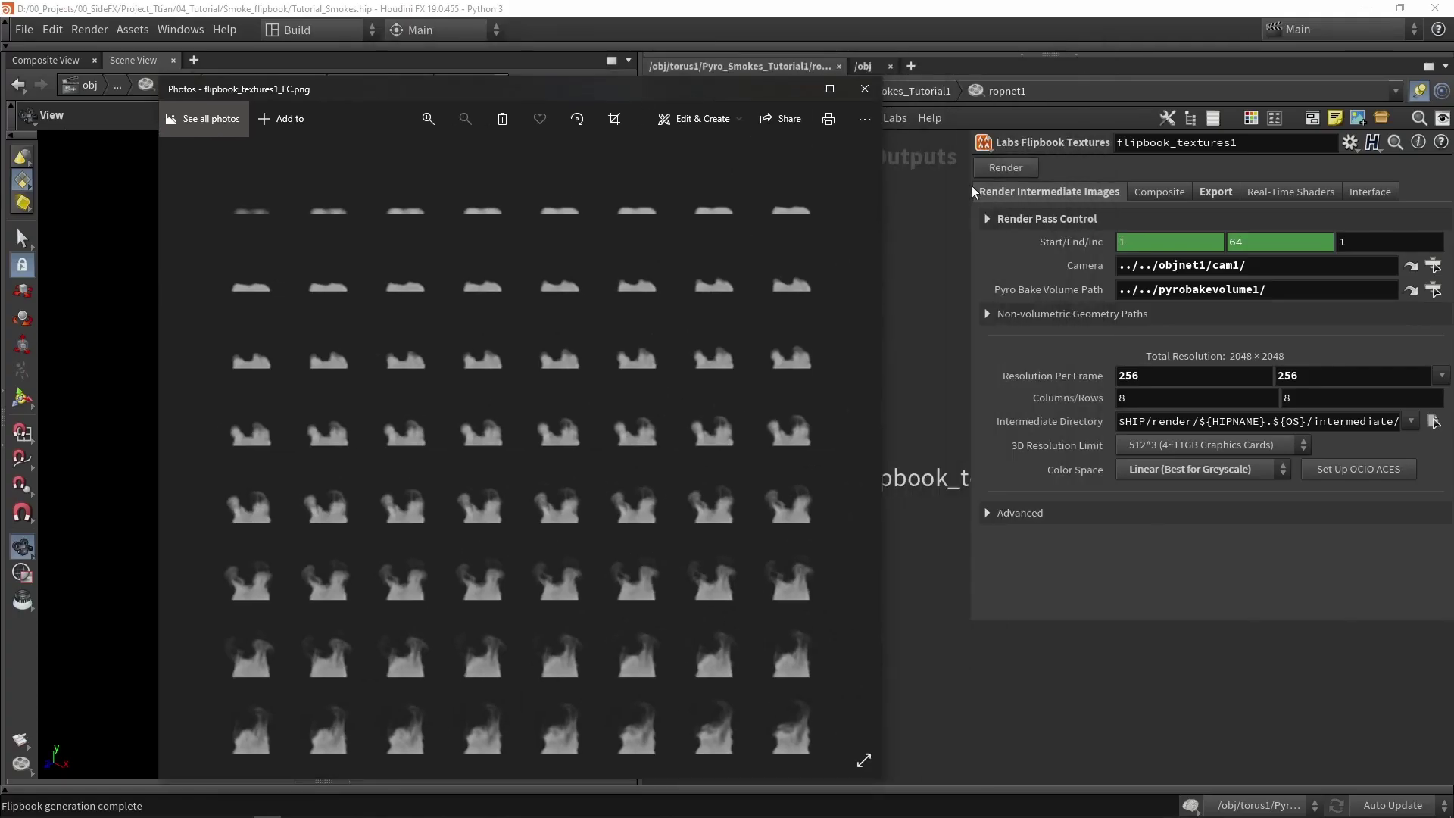
pyautogui.moveTo(742, 84); pyautogui.dragTo(788, 24)
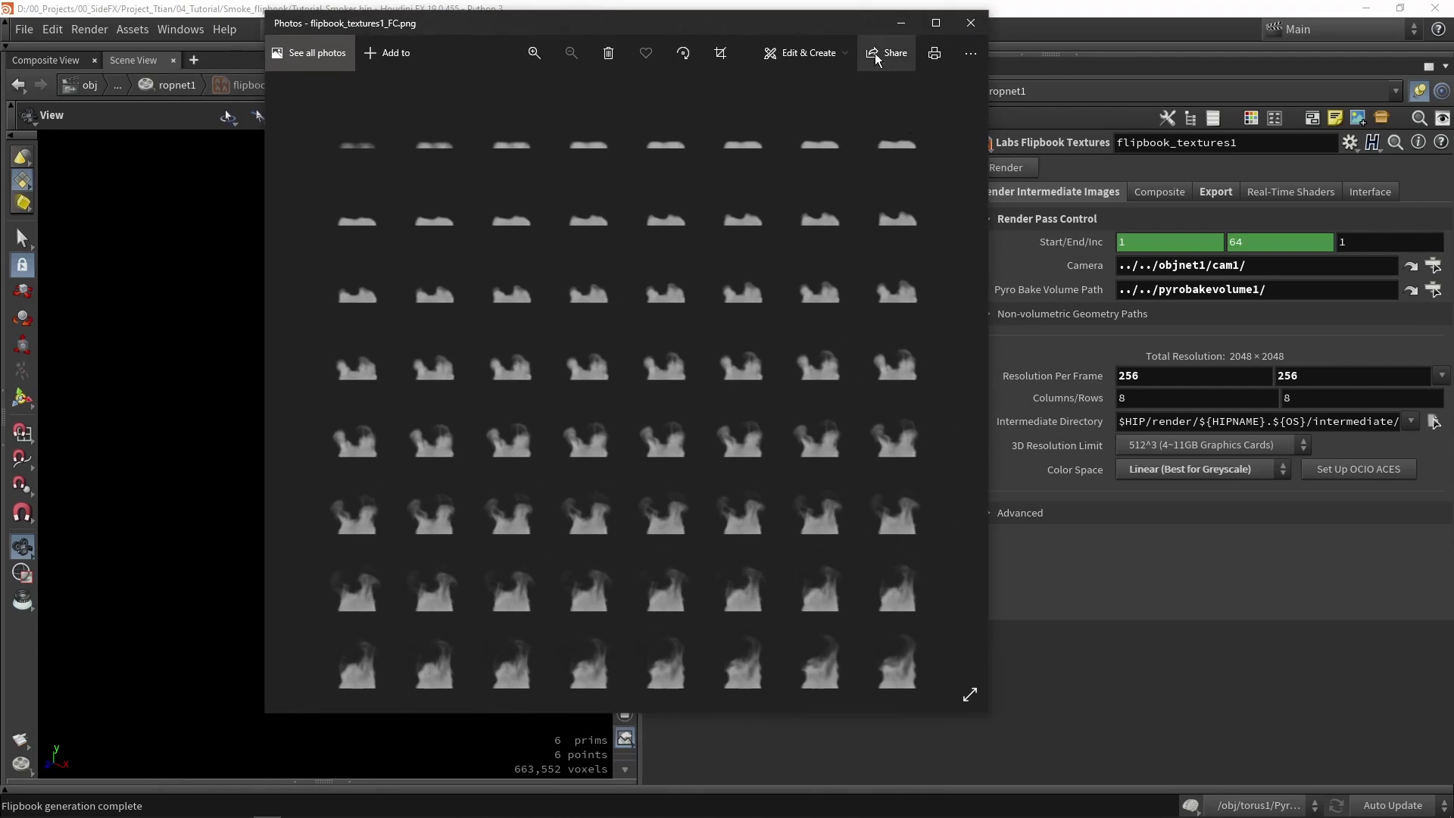
pyautogui.click(1217, 189)
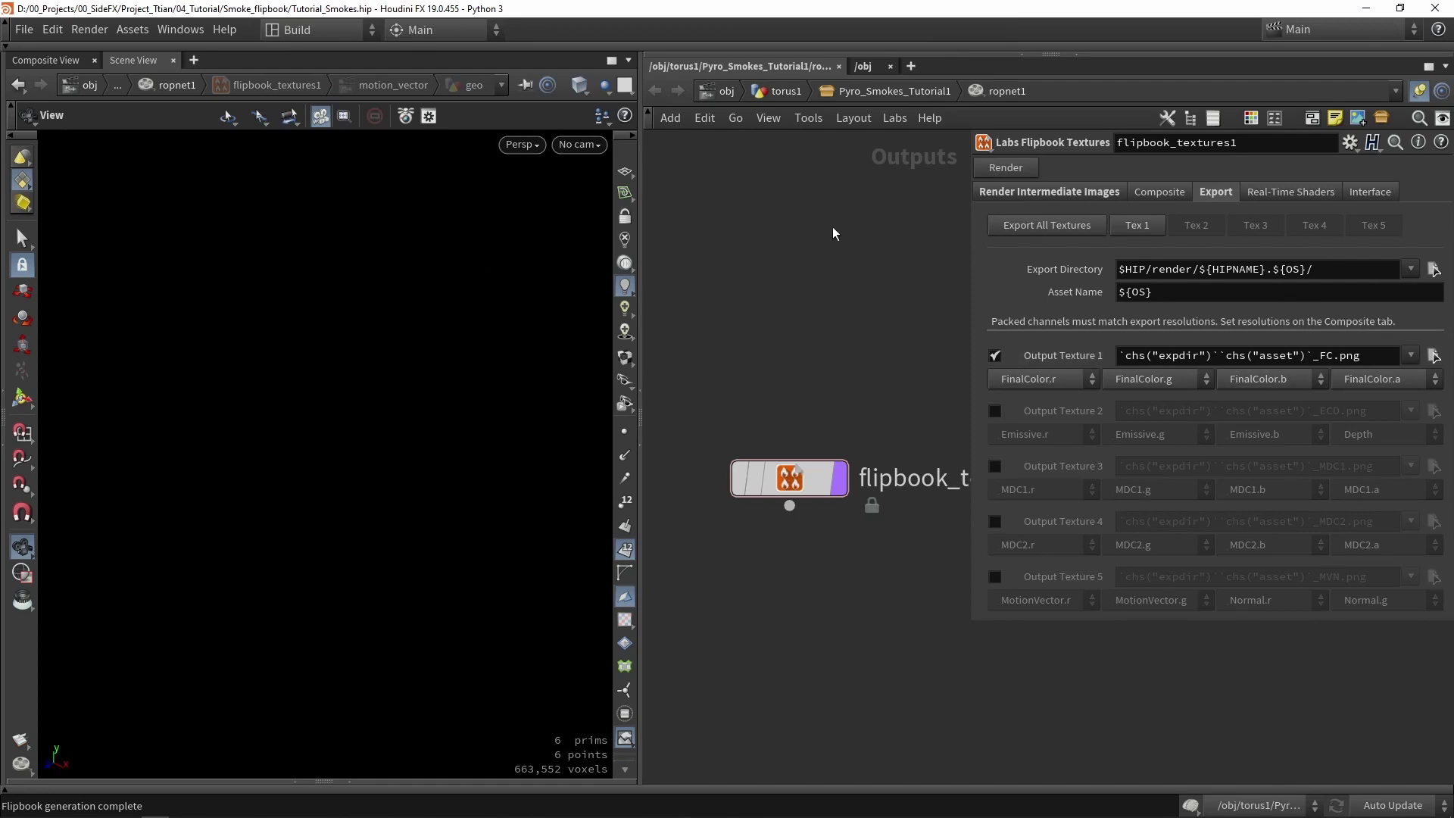
# Step: Switch flipbook_textures1 back to its Render Intermediate Images settings
pyautogui.click(1006, 191)
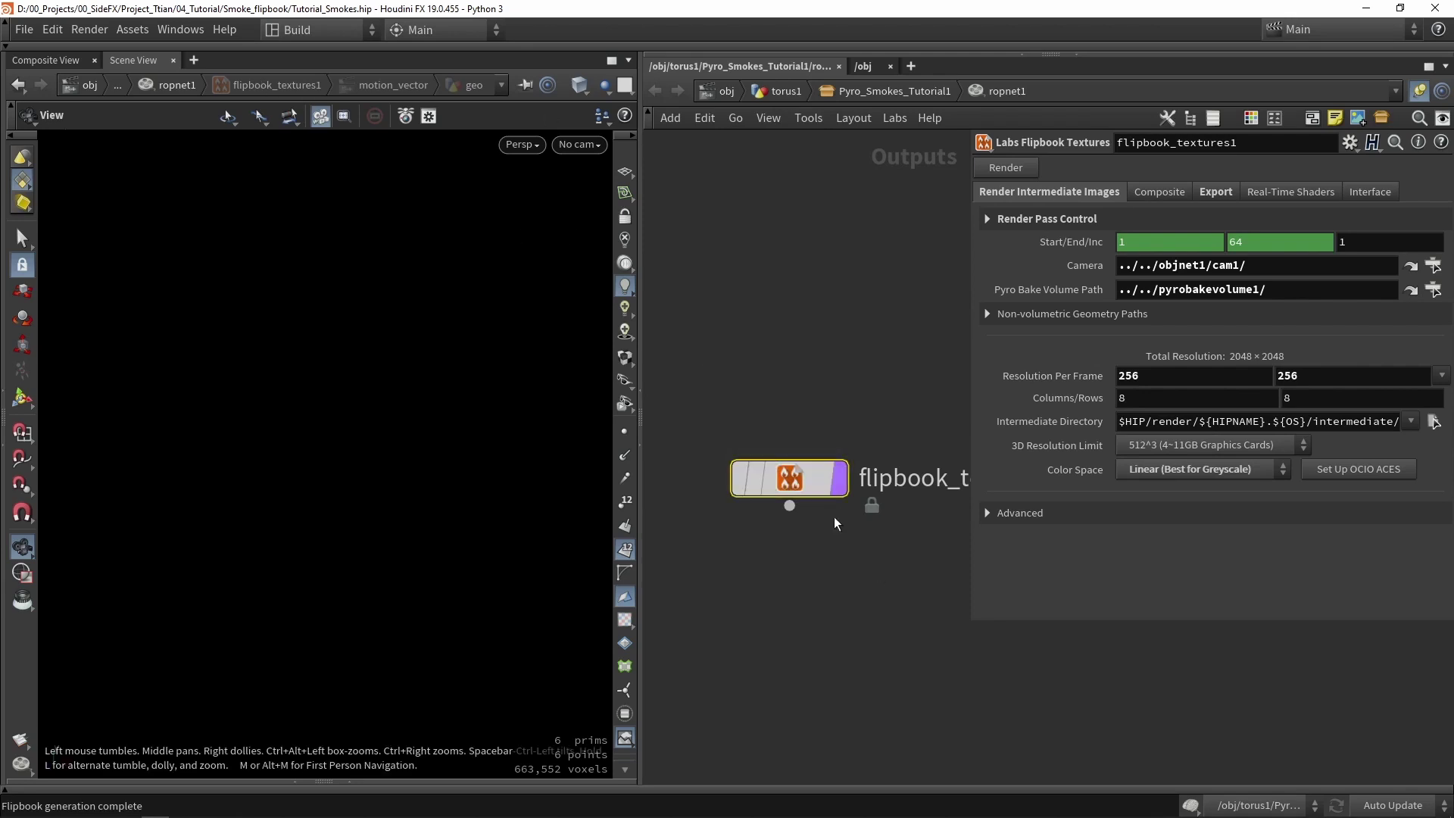
pyautogui.click(133, 29)
# Step: In Pyro Smokes Tutorial's asset properties, add the Render button to the Flipbook folder
pyautogui.moveTo(228, 150)
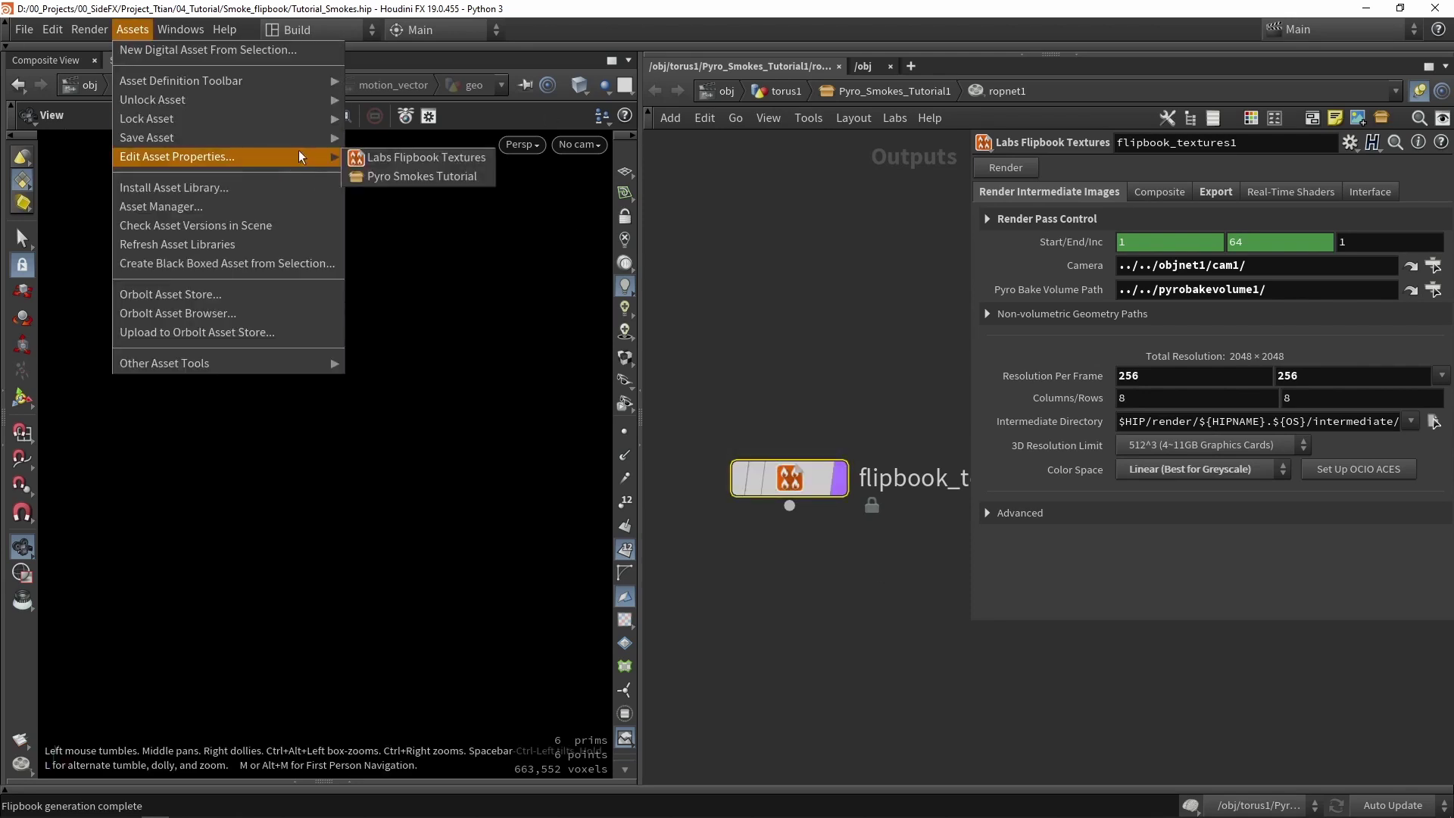
pyautogui.click(430, 175)
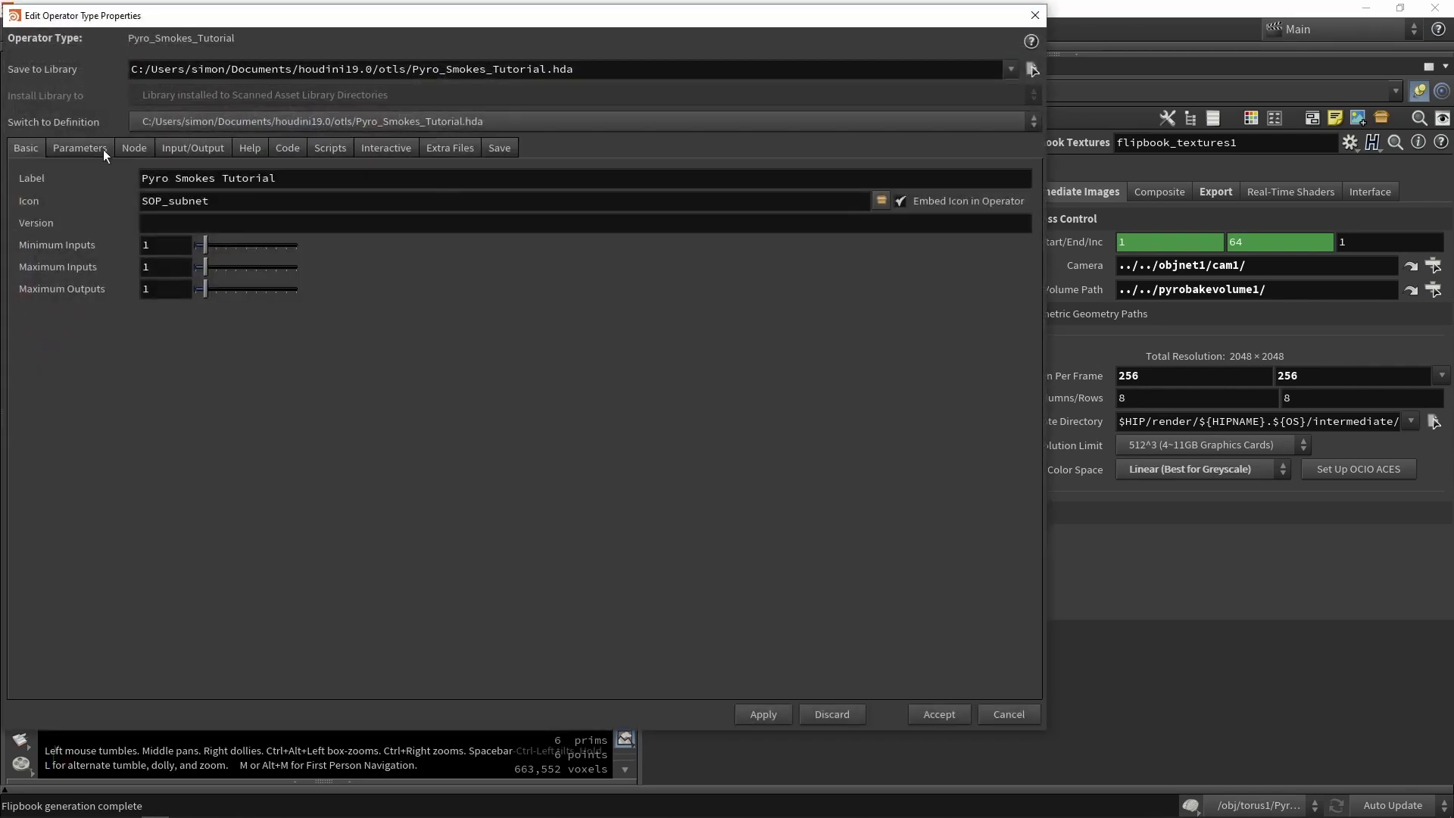
pyautogui.click(103, 148)
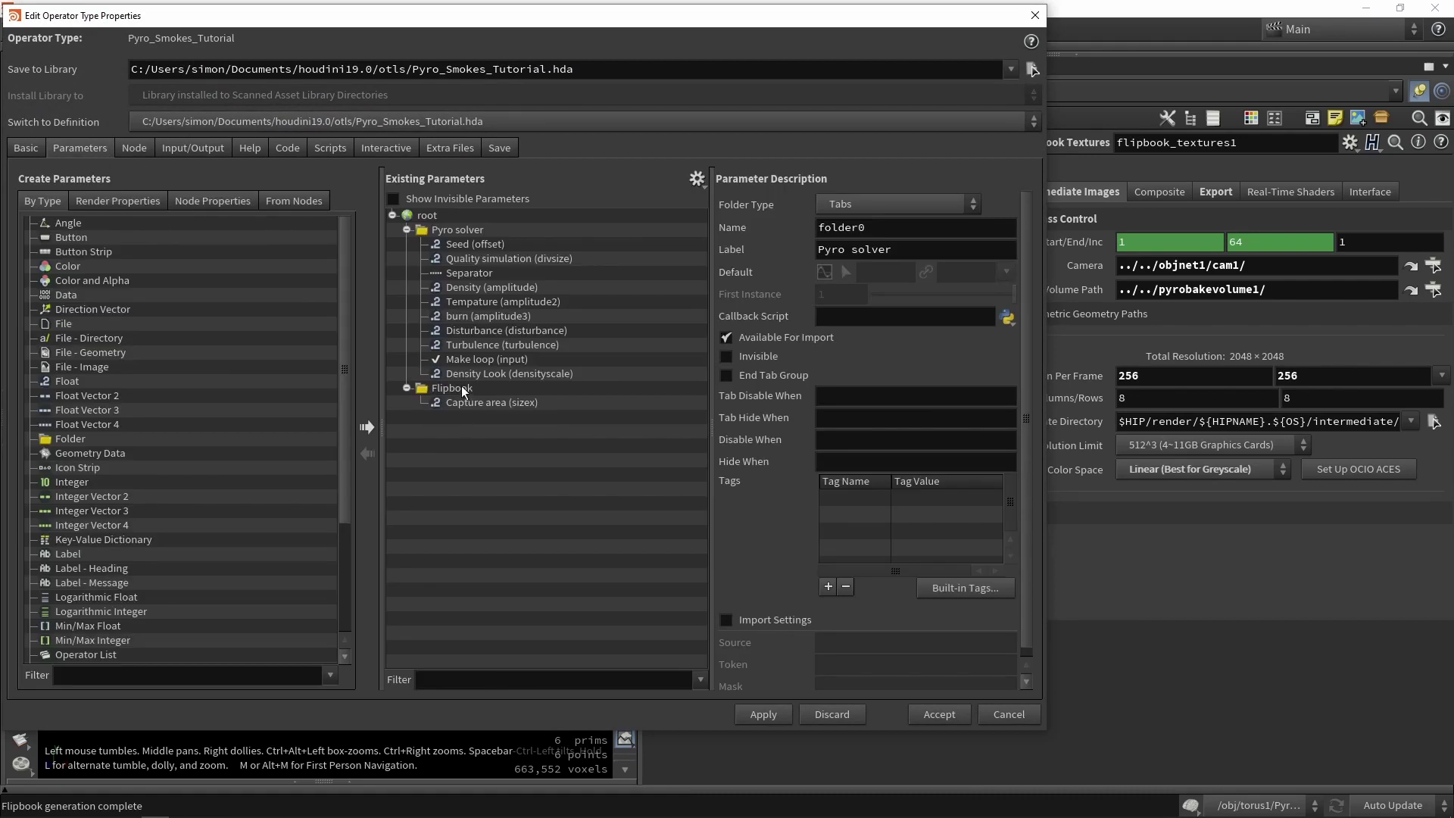
pyautogui.moveTo(958, 23); pyautogui.dragTo(855, 27)
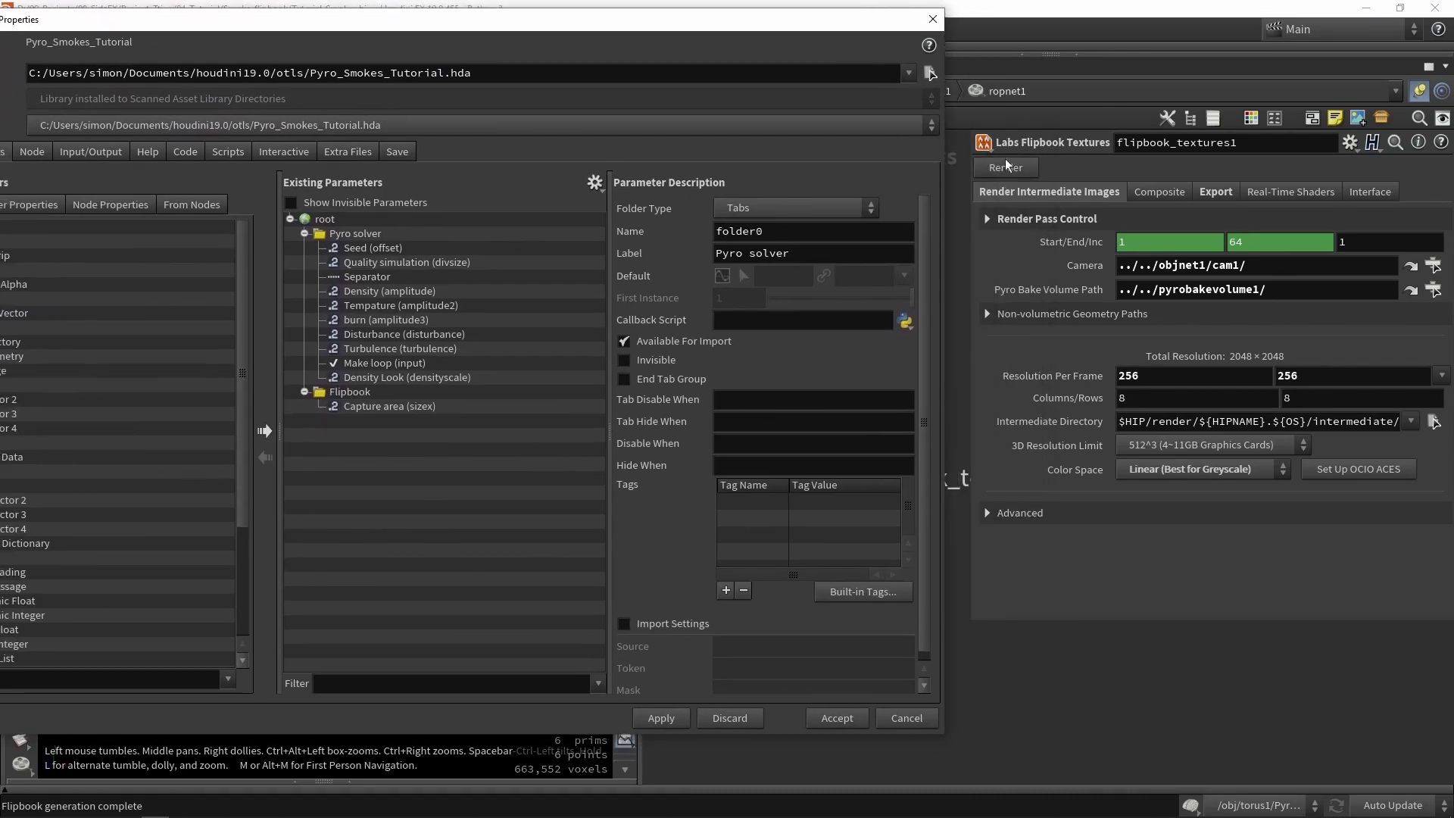
pyautogui.moveTo(635, 258); pyautogui.dragTo(379, 398)
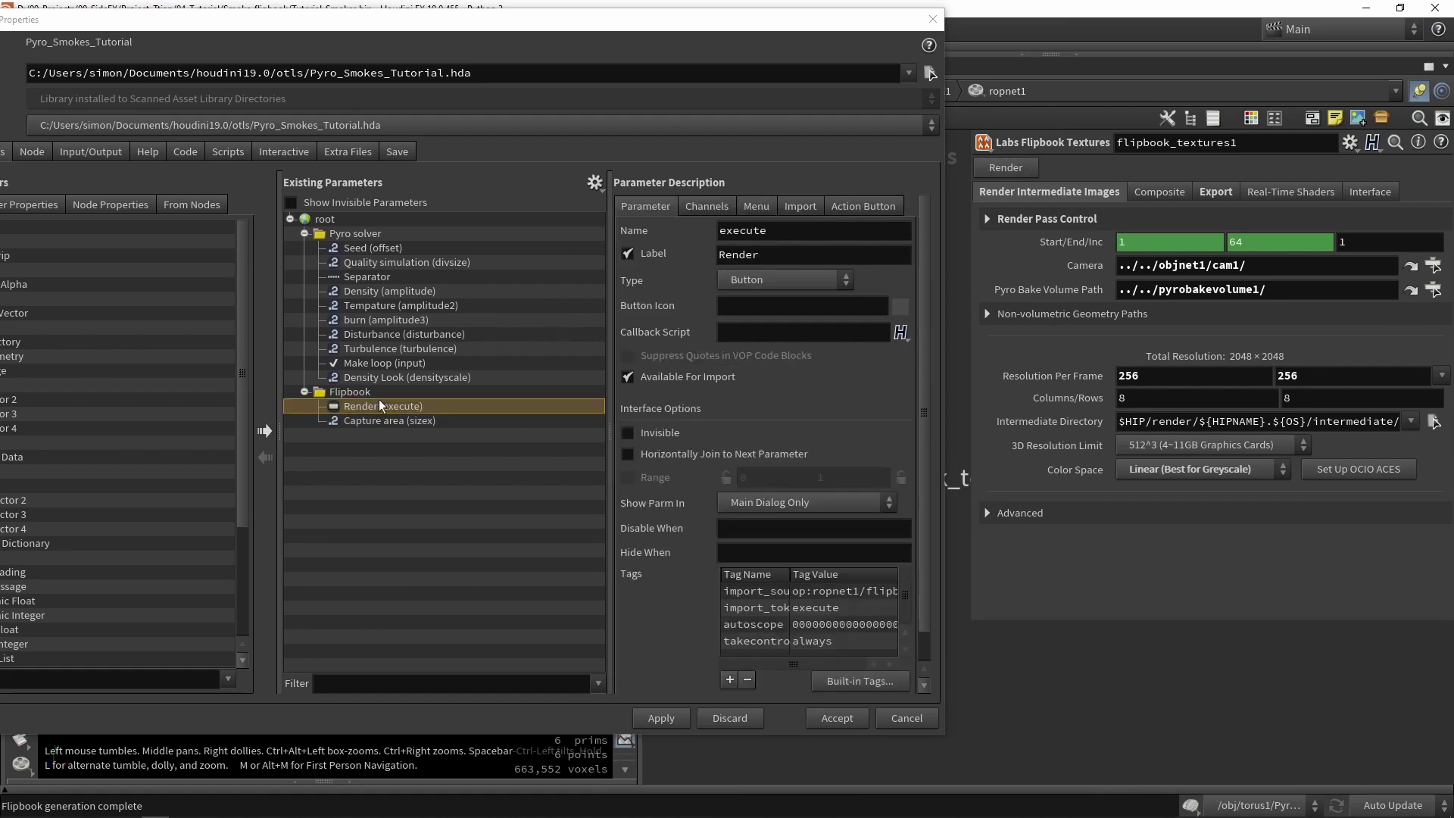
pyautogui.click(660, 717)
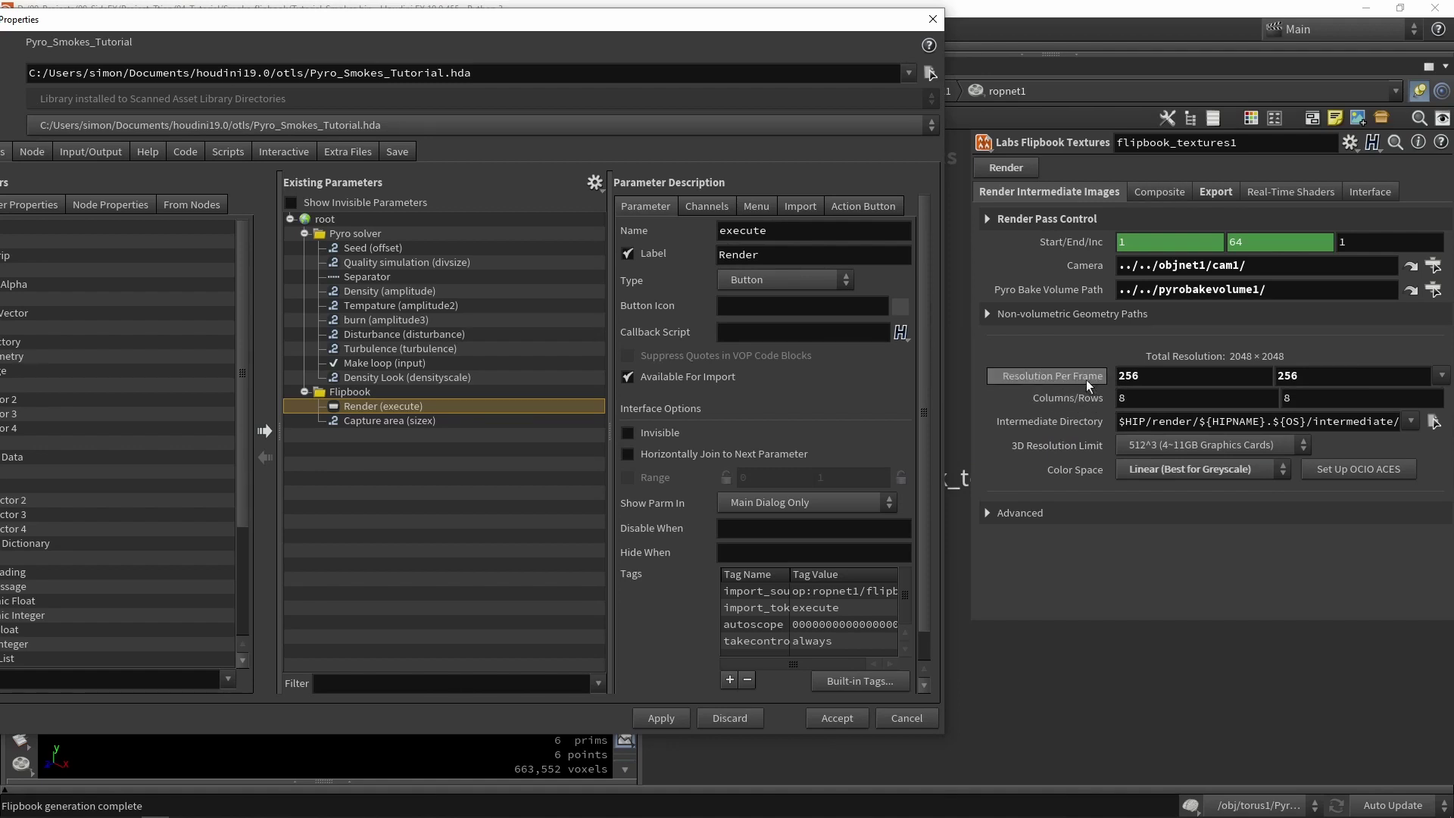
# Step: Add Resolution Per Frame and Columns/Rows to the Flipbook folder, then apply and accept
pyautogui.moveTo(1088, 385); pyautogui.dragTo(350, 409)
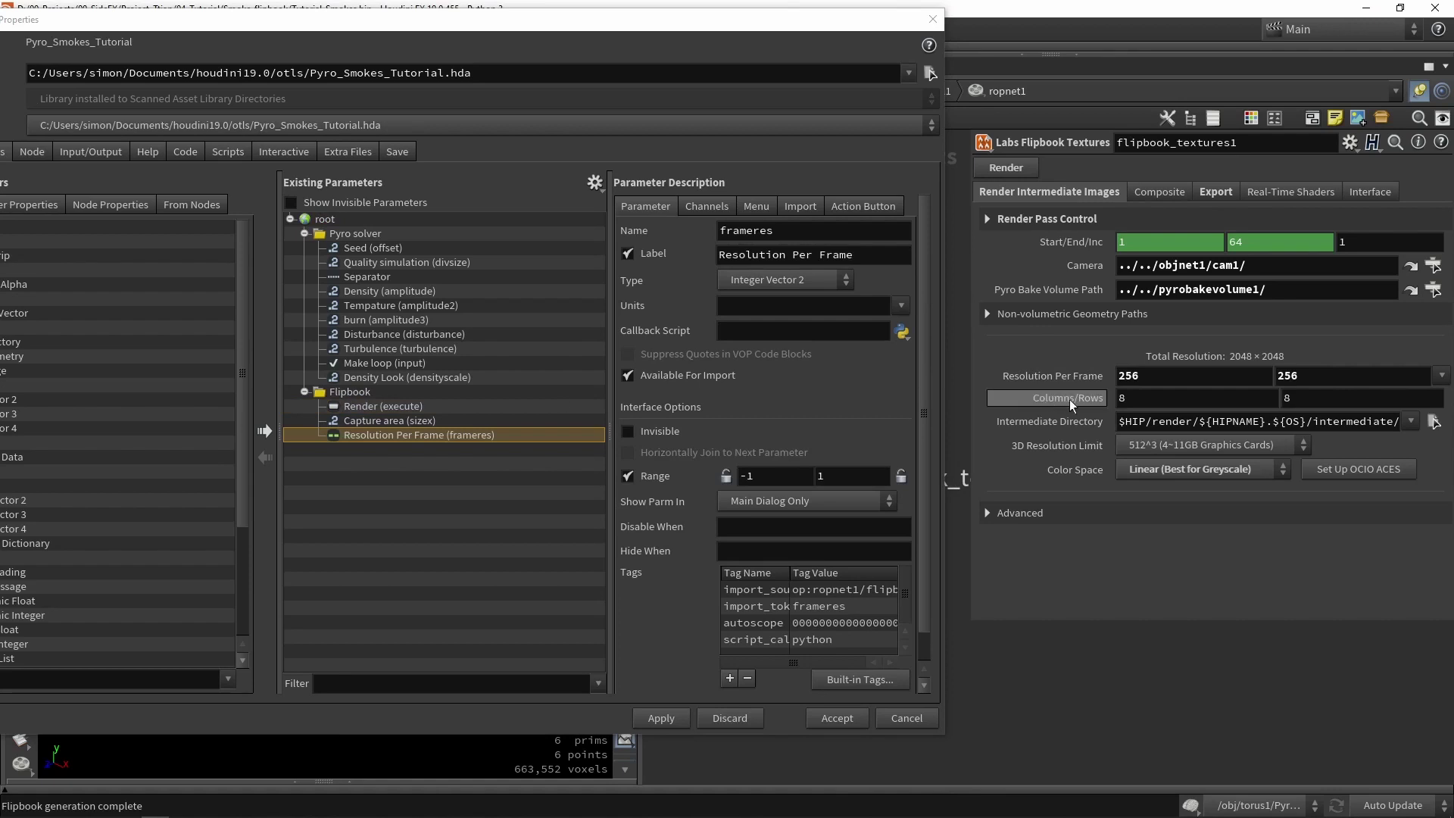
pyautogui.moveTo(1071, 405); pyautogui.dragTo(356, 416)
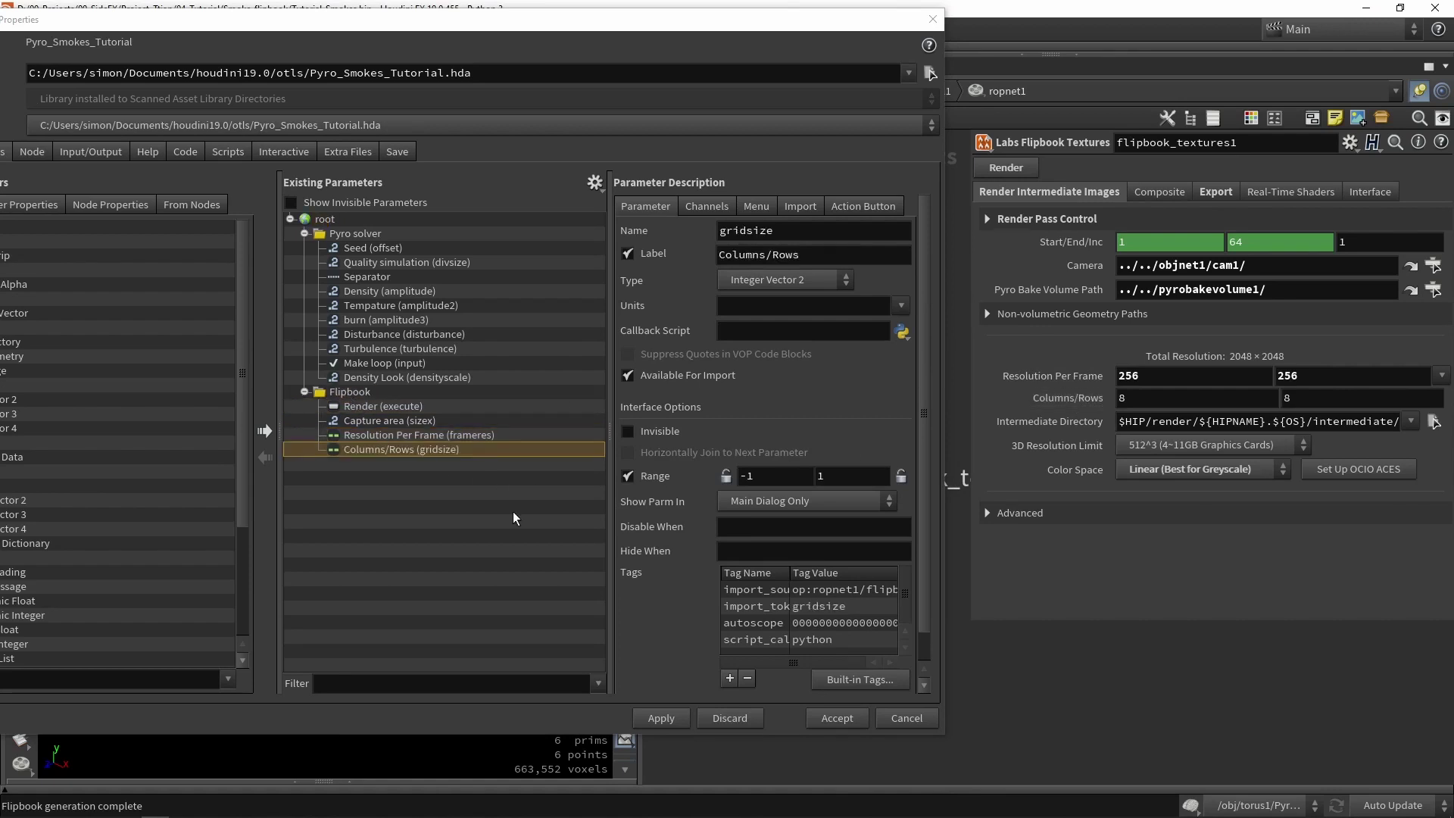
pyautogui.click(661, 720)
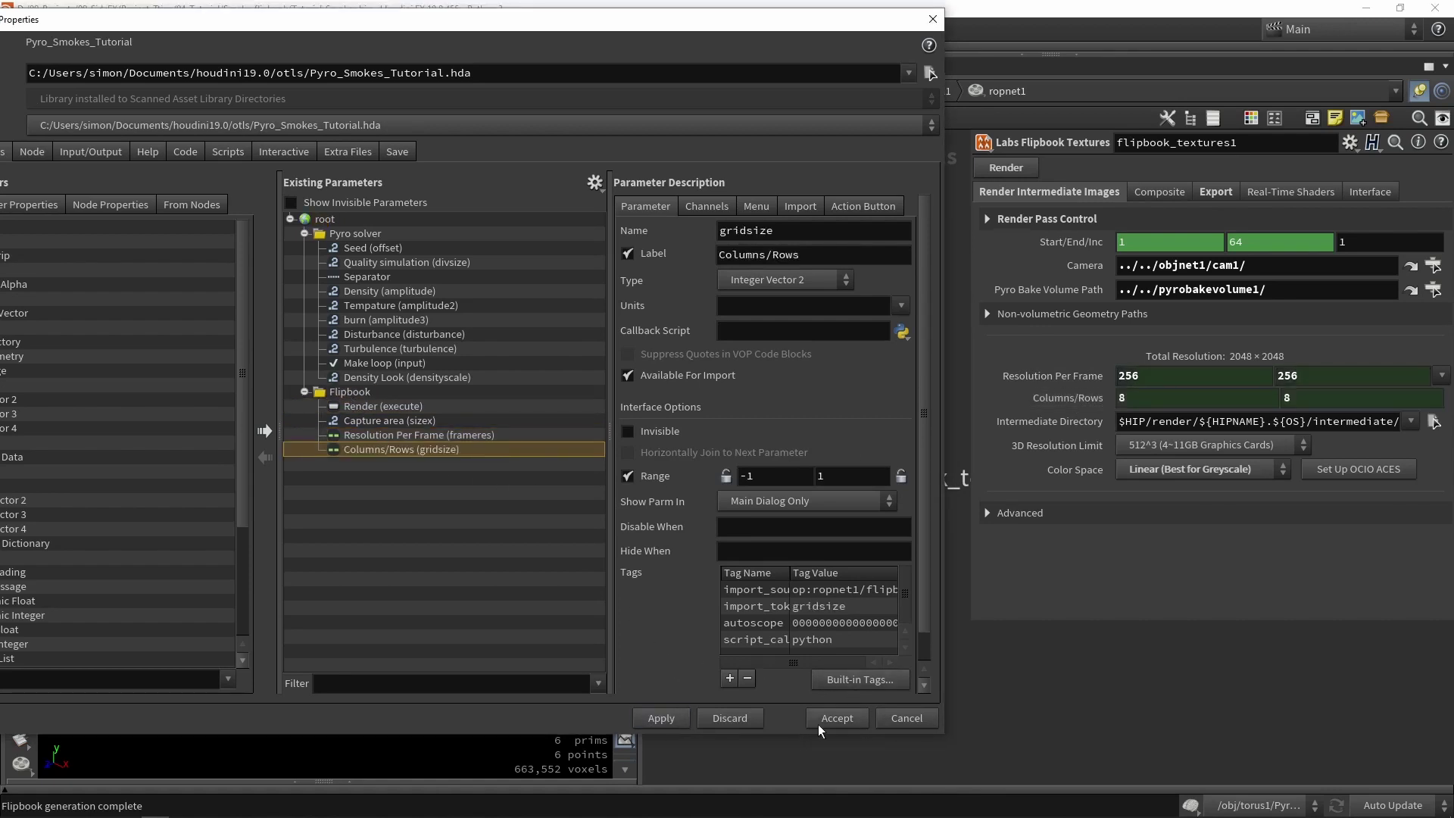
pyautogui.click(836, 718)
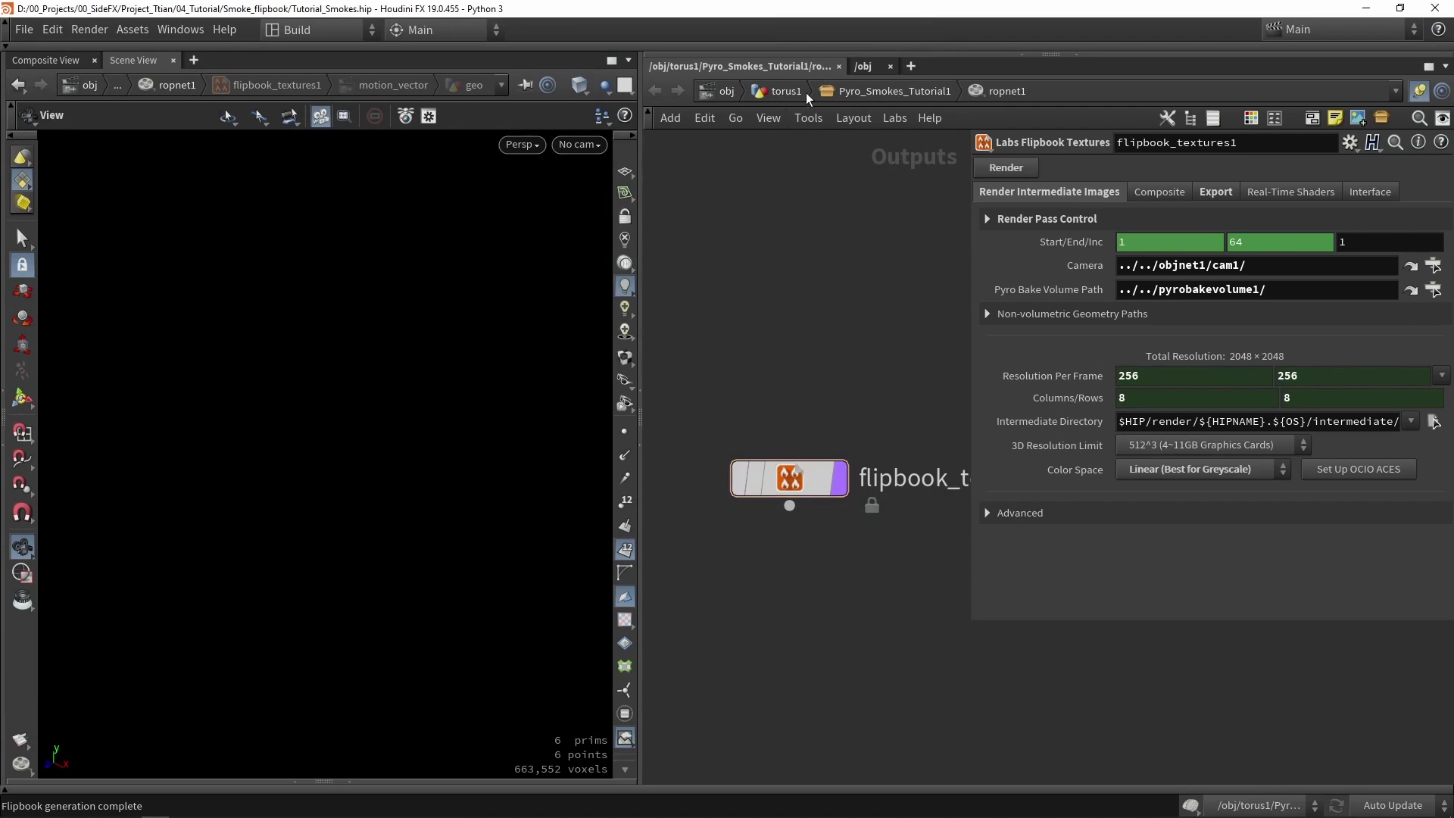
# Step: Return to the torus1 network and select the Pyro_Smokes_Tutorial1 node
pyautogui.click(788, 92)
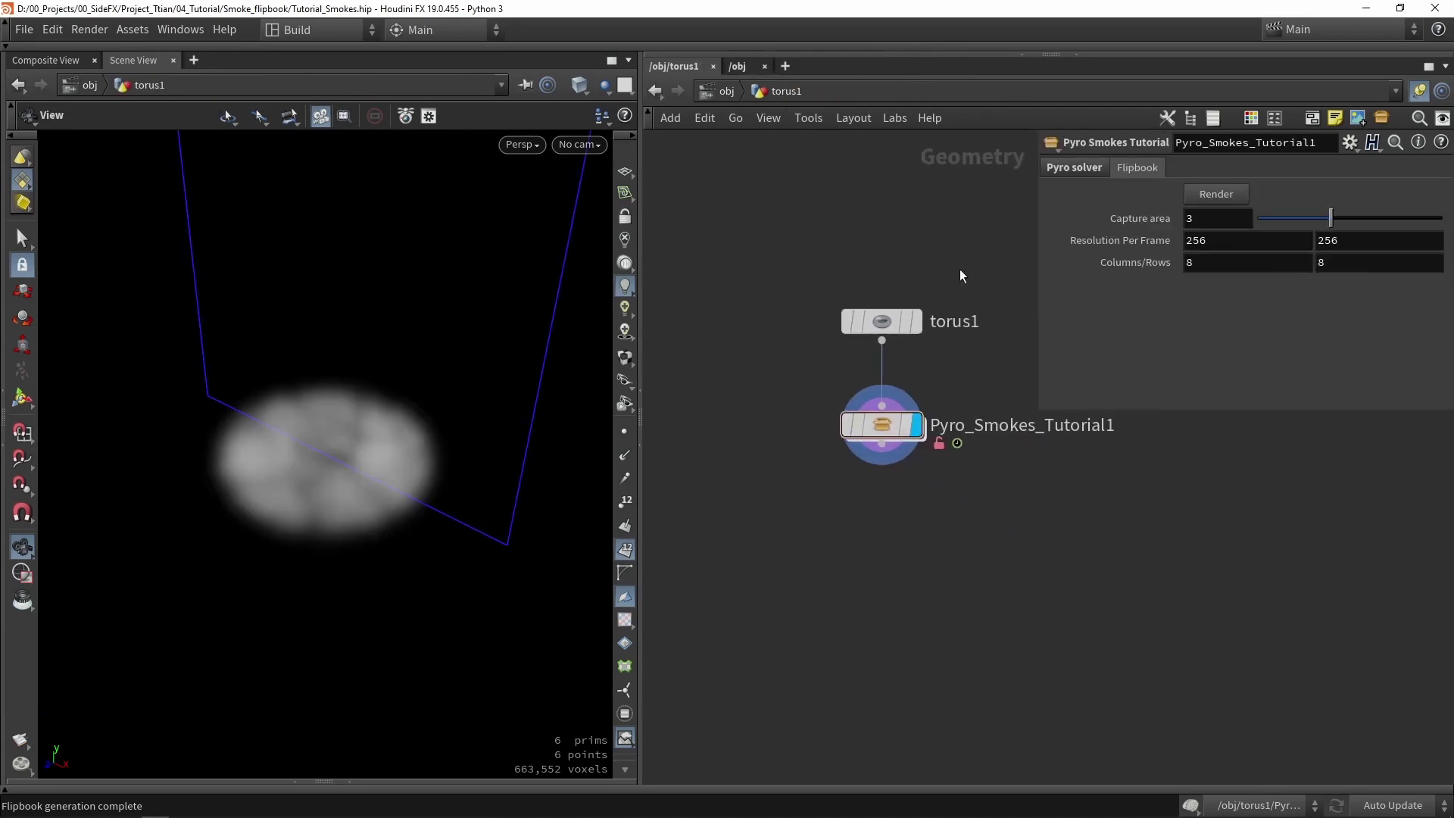
pyautogui.click(894, 429)
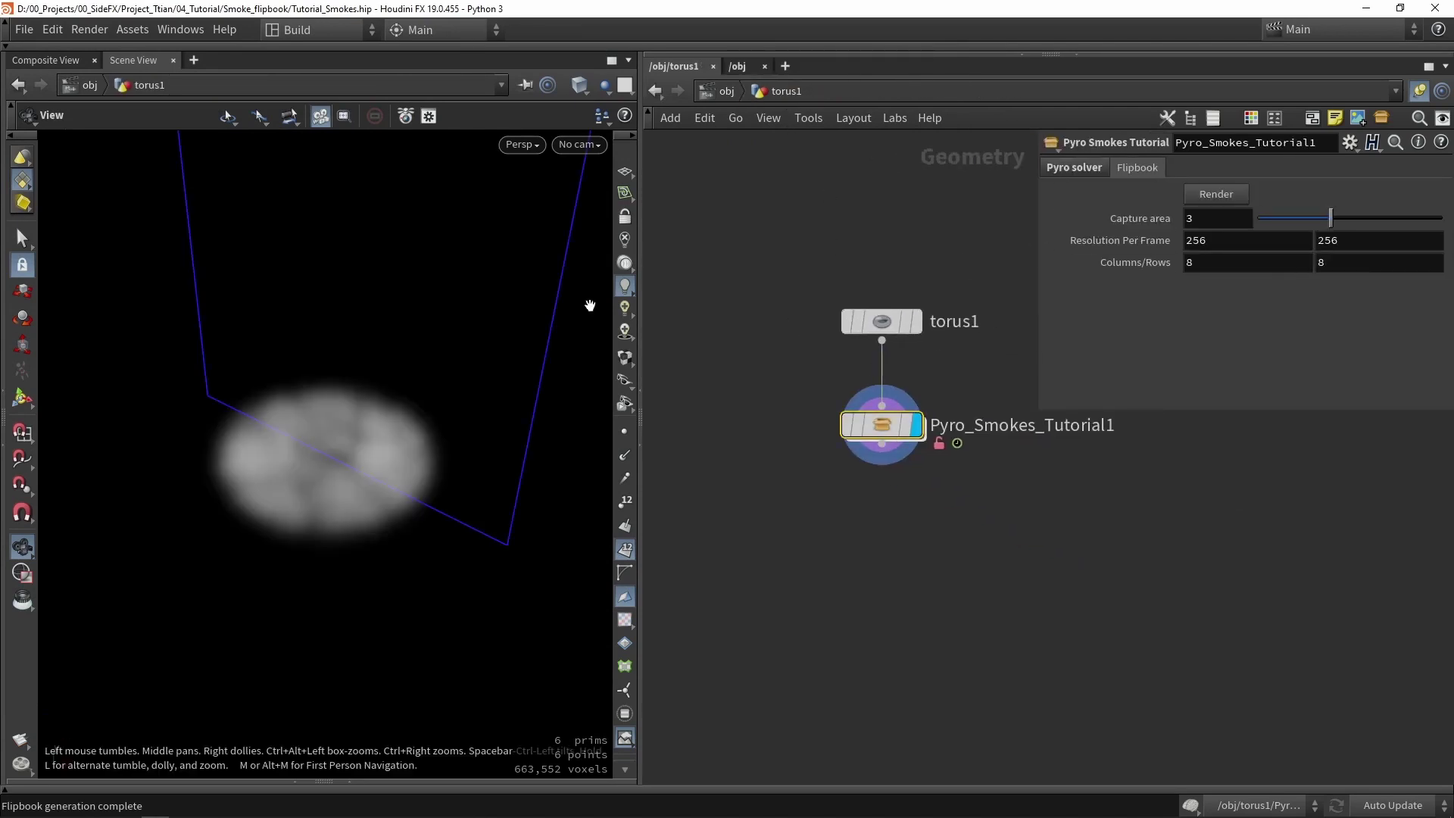
pyautogui.moveTo(379, 409); pyautogui.dragTo(391, 456)
pyautogui.scroll(-4, 424, 350)
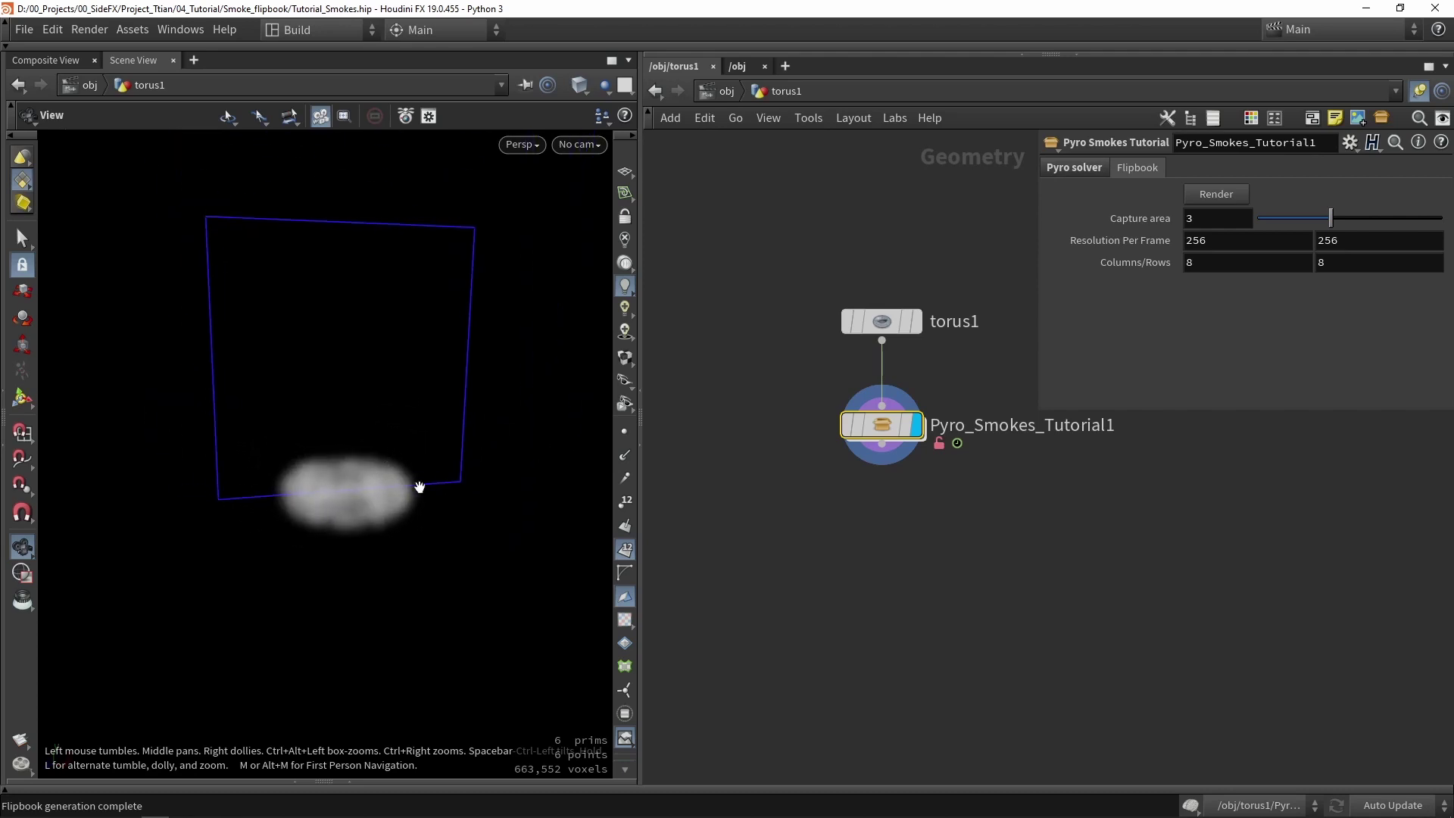
# Step: Play the smoke simulation and stop it at frame 32
pyautogui.click(198, 790)
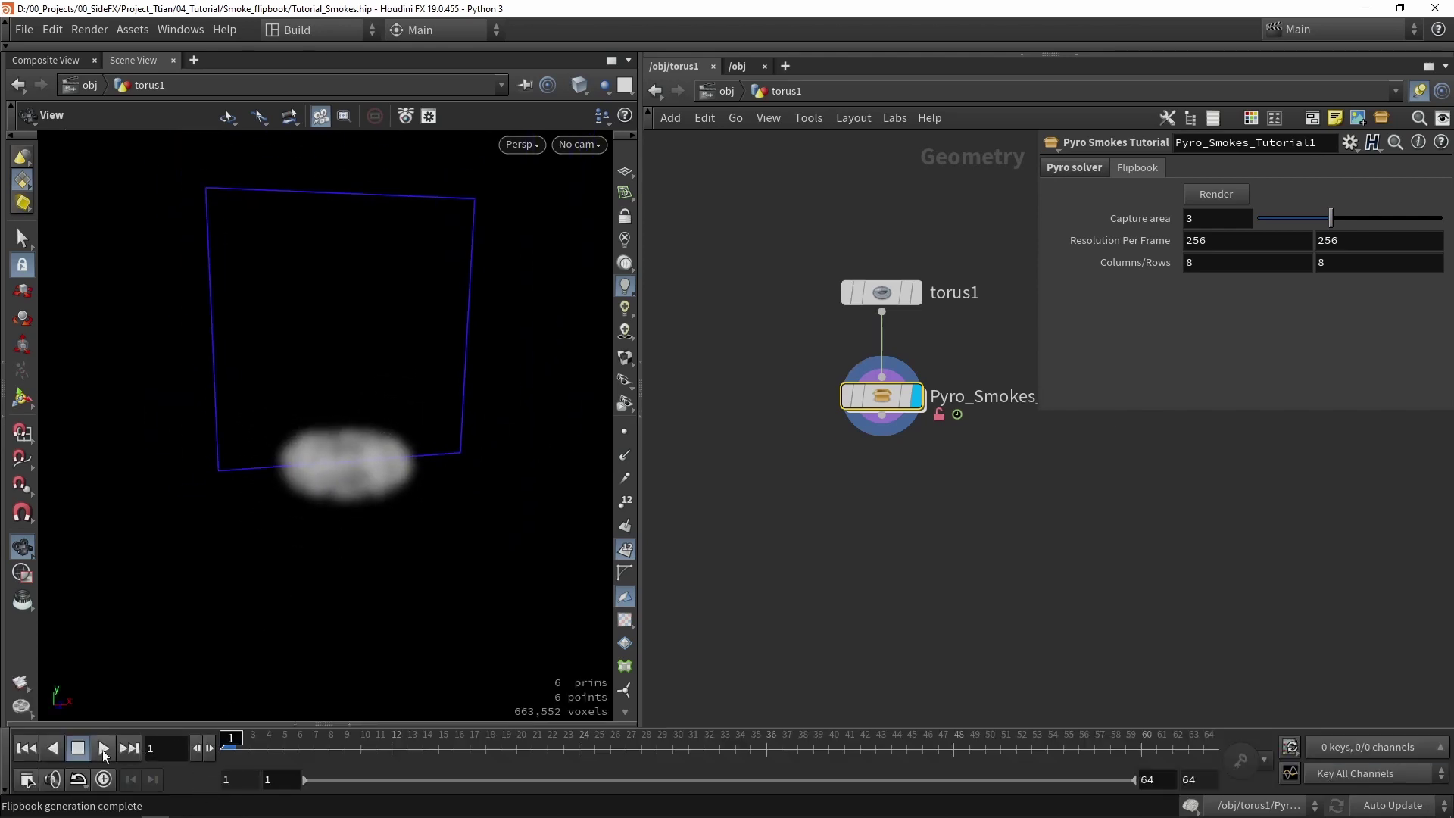
pyautogui.click(102, 750)
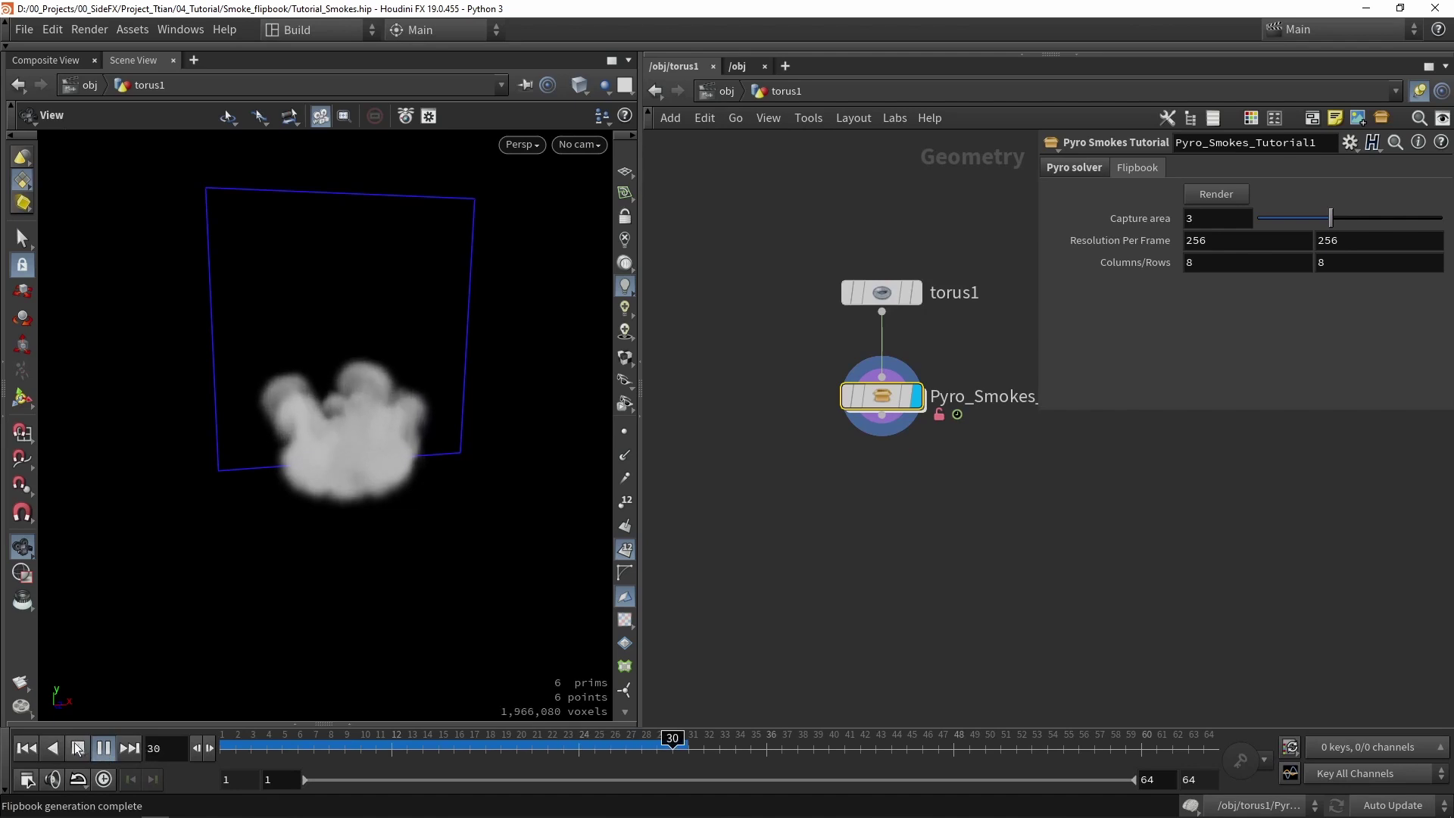
pyautogui.click(77, 747)
pyautogui.moveTo(368, 442); pyautogui.dragTo(359, 400)
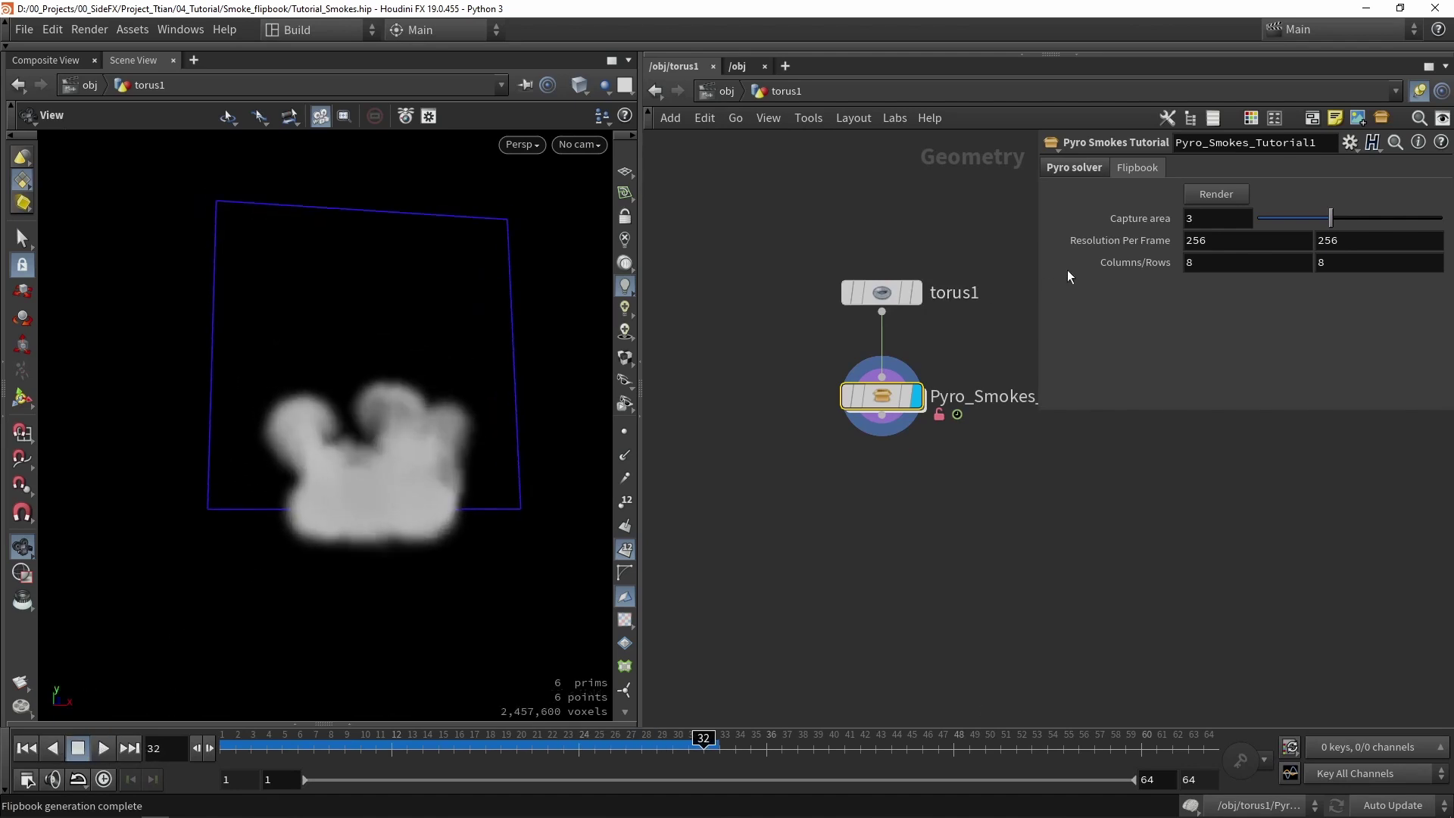
pyautogui.click(1074, 168)
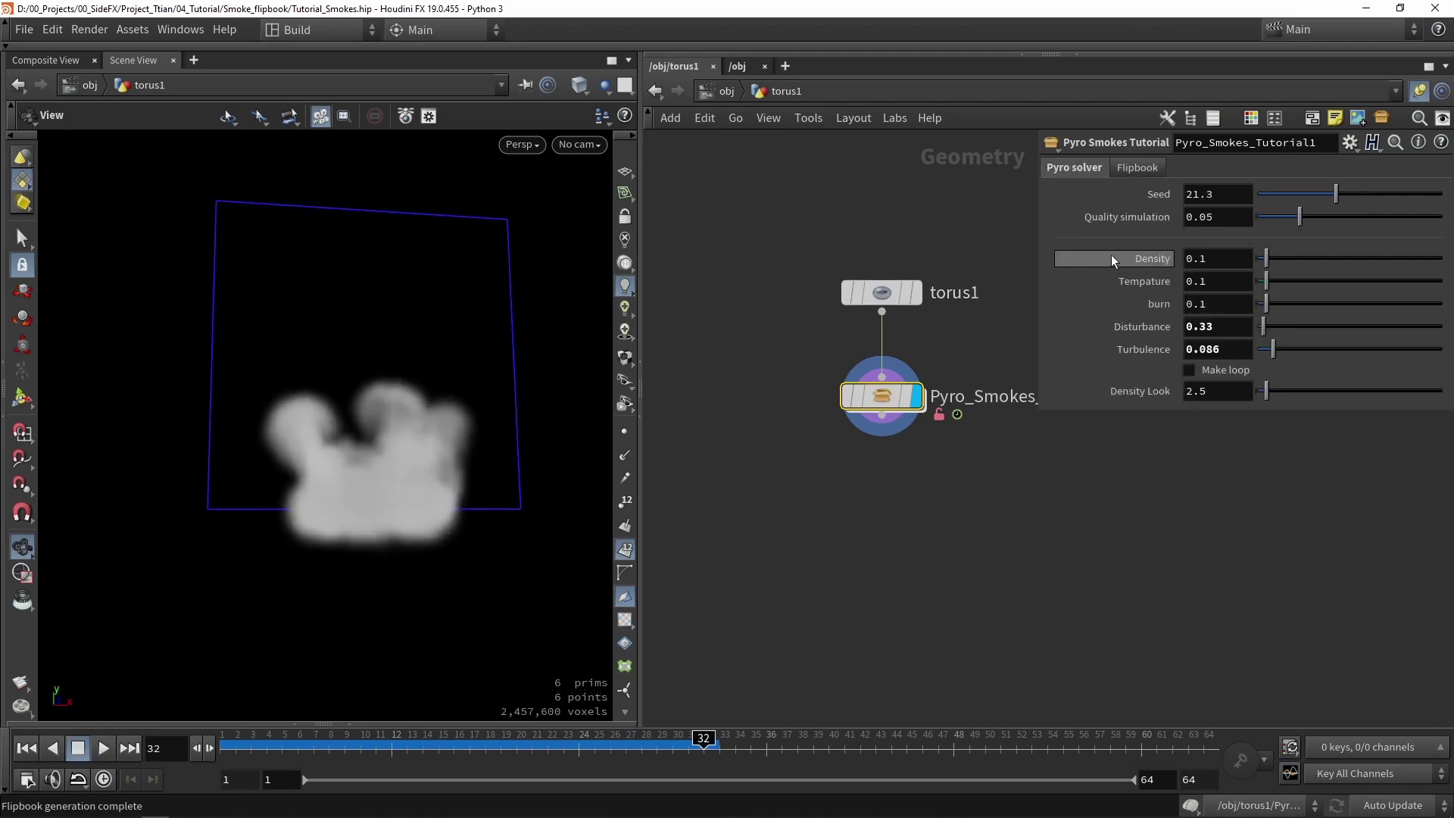
pyautogui.moveTo(1221, 392); pyautogui.dragTo(1145, 394)
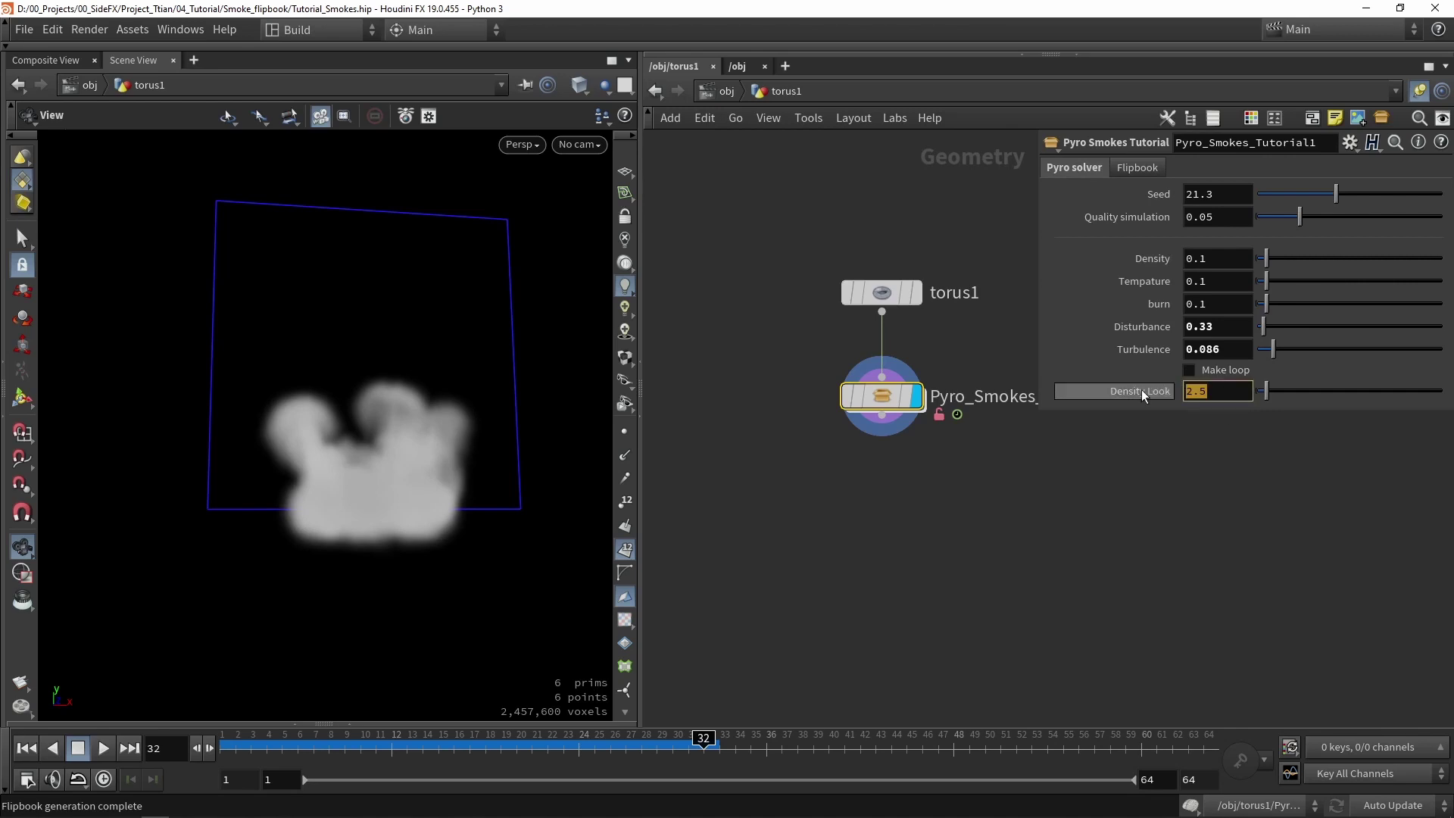
pyautogui.write('1')
pyautogui.press('Return')
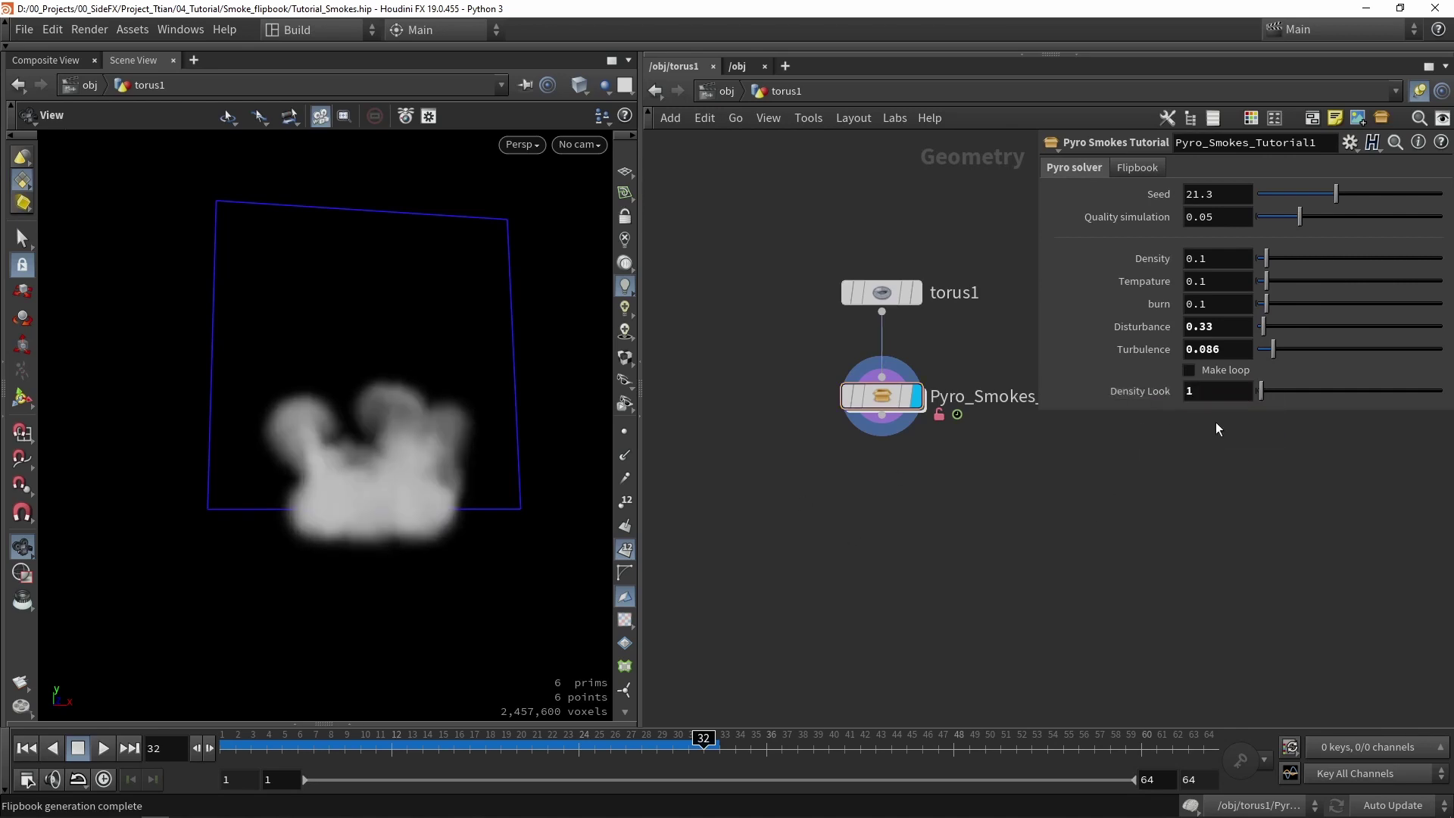
pyautogui.moveTo(1235, 396); pyautogui.dragTo(1160, 386, button='middle')
pyautogui.moveTo(424, 481); pyautogui.dragTo(484, 473)
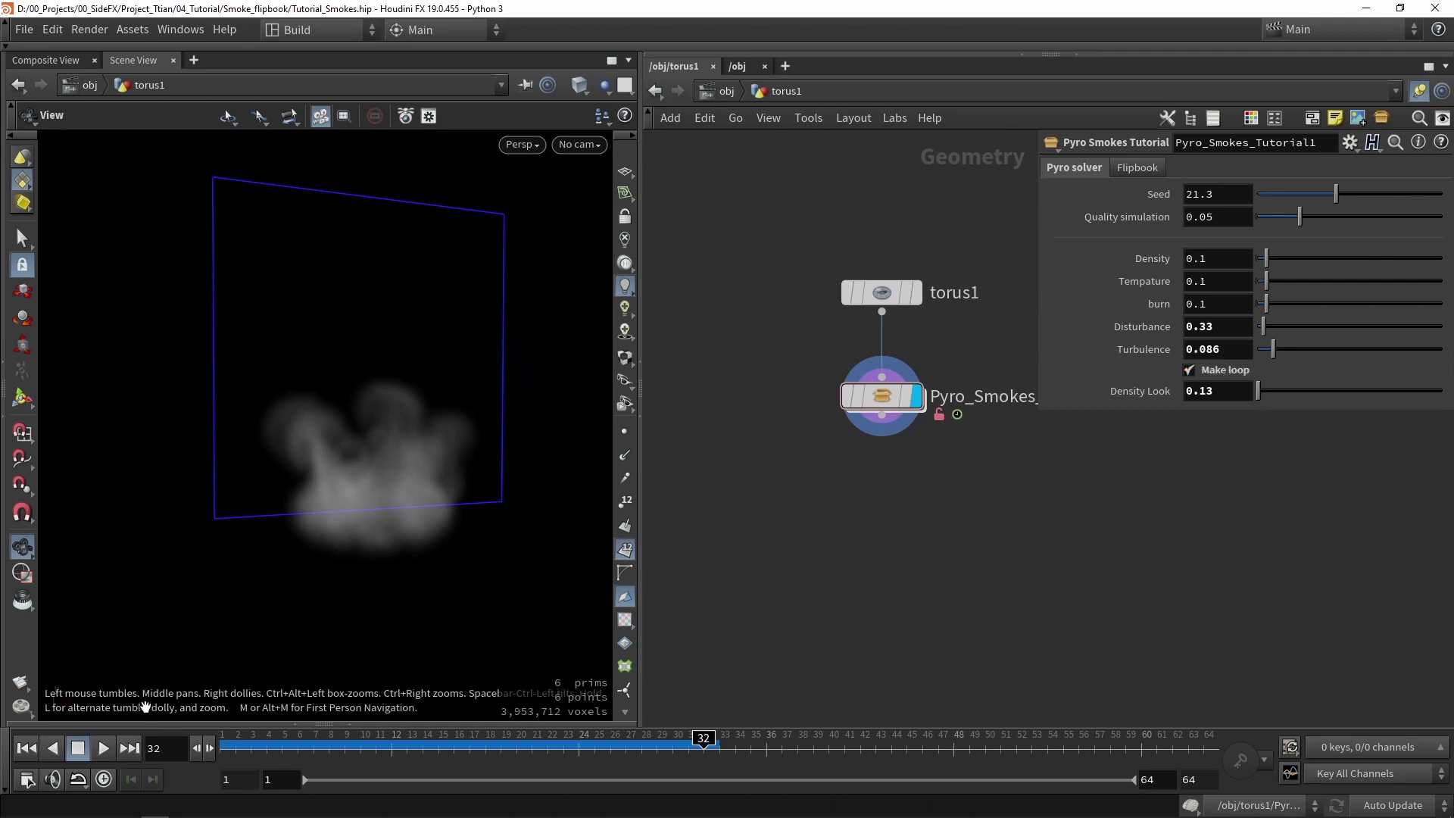
pyautogui.click(107, 748)
pyautogui.moveTo(488, 477); pyautogui.dragTo(414, 473)
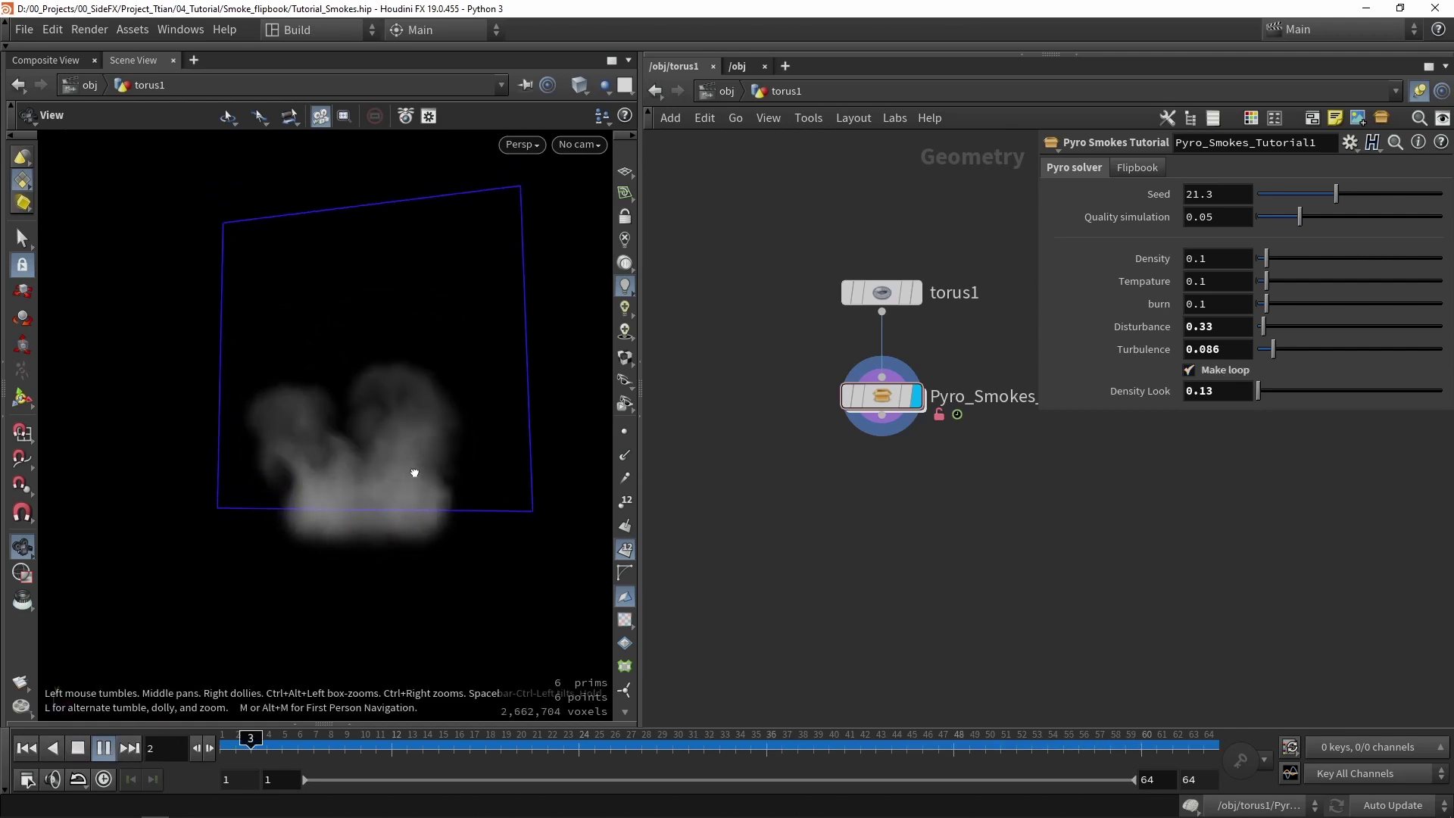
pyautogui.hotkey('space', '3')
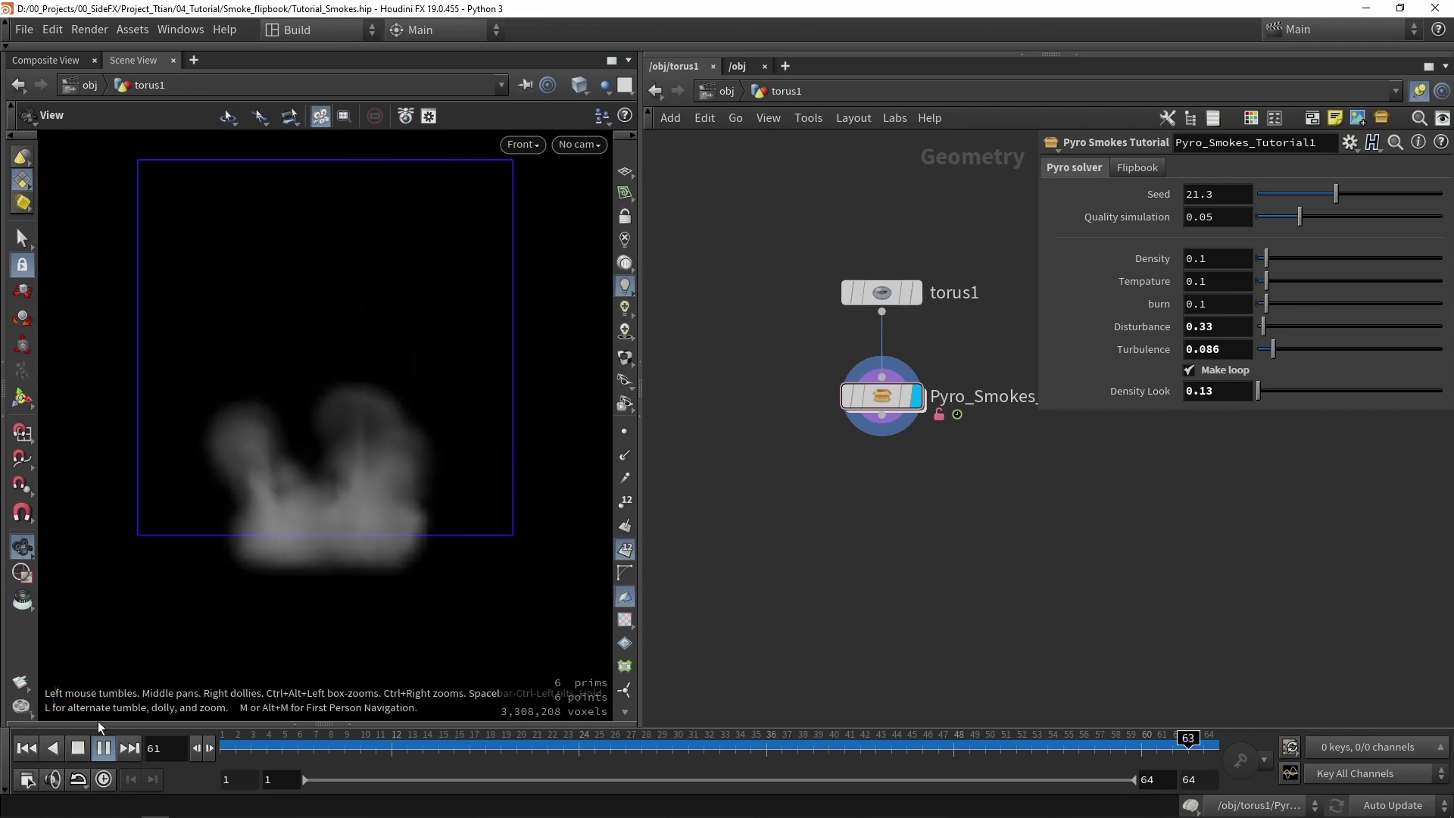
pyautogui.click(104, 748)
pyautogui.moveTo(1238, 214); pyautogui.dragTo(1153, 219)
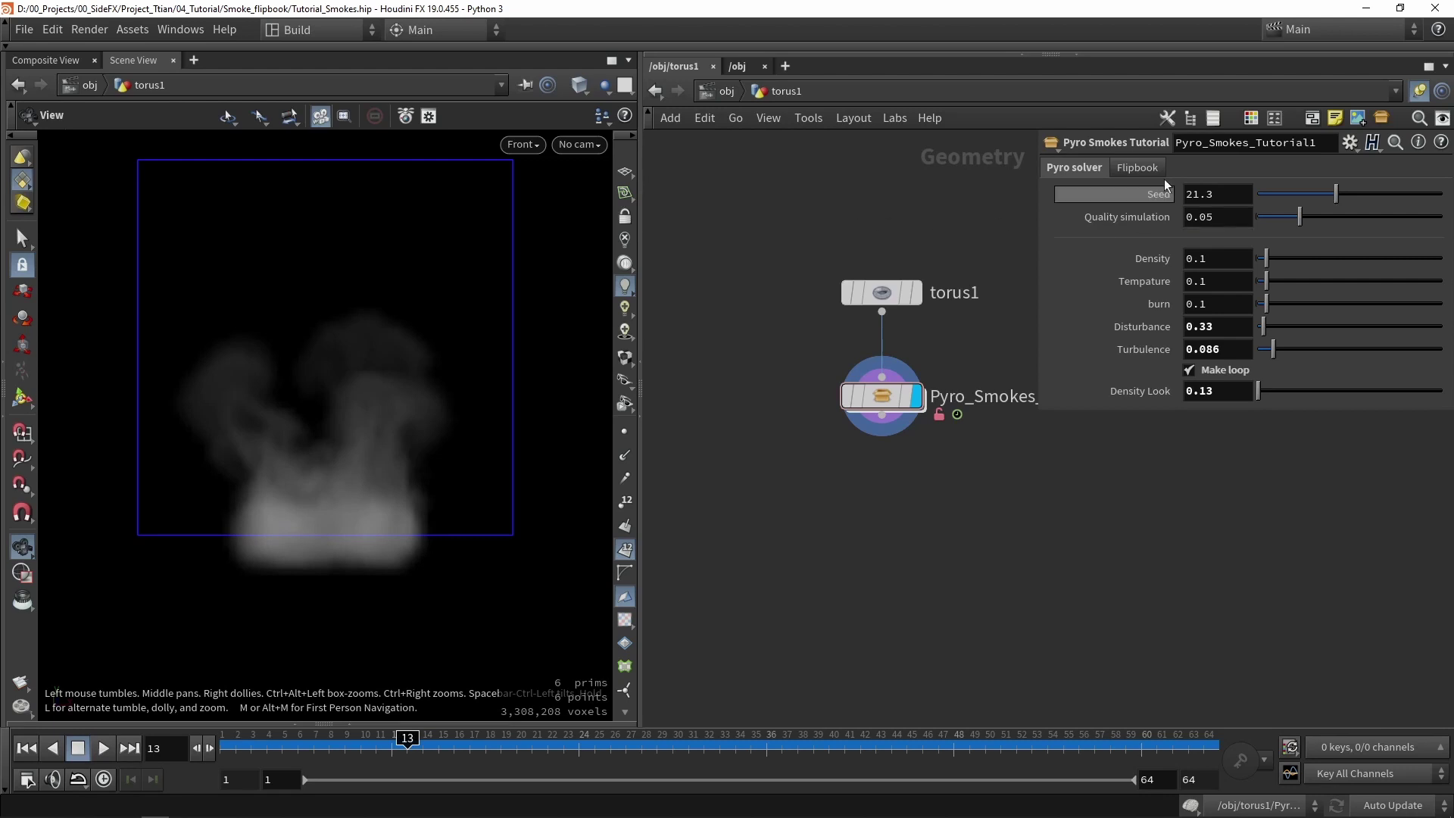
pyautogui.click(104, 748)
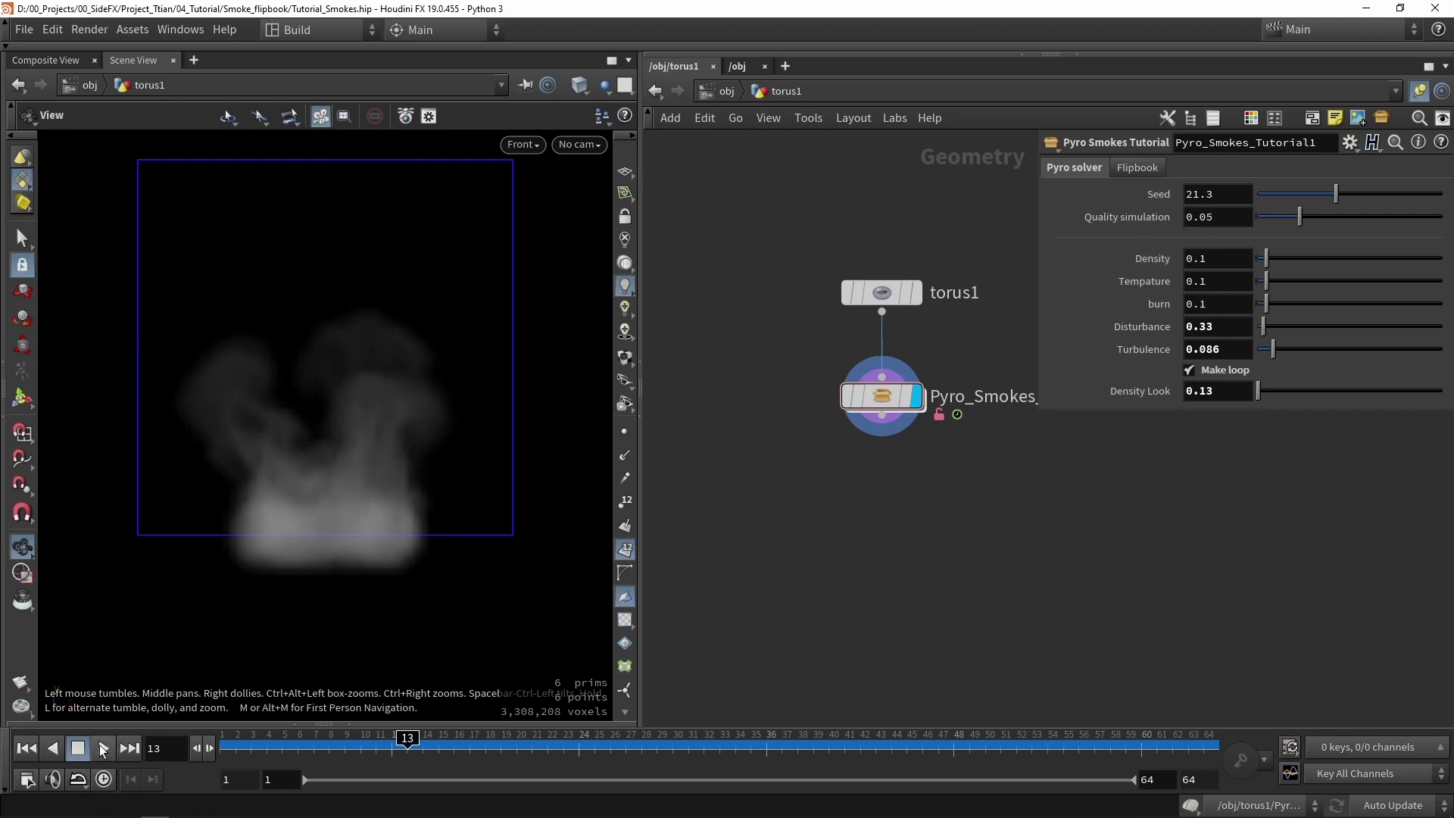
pyautogui.click(63, 748)
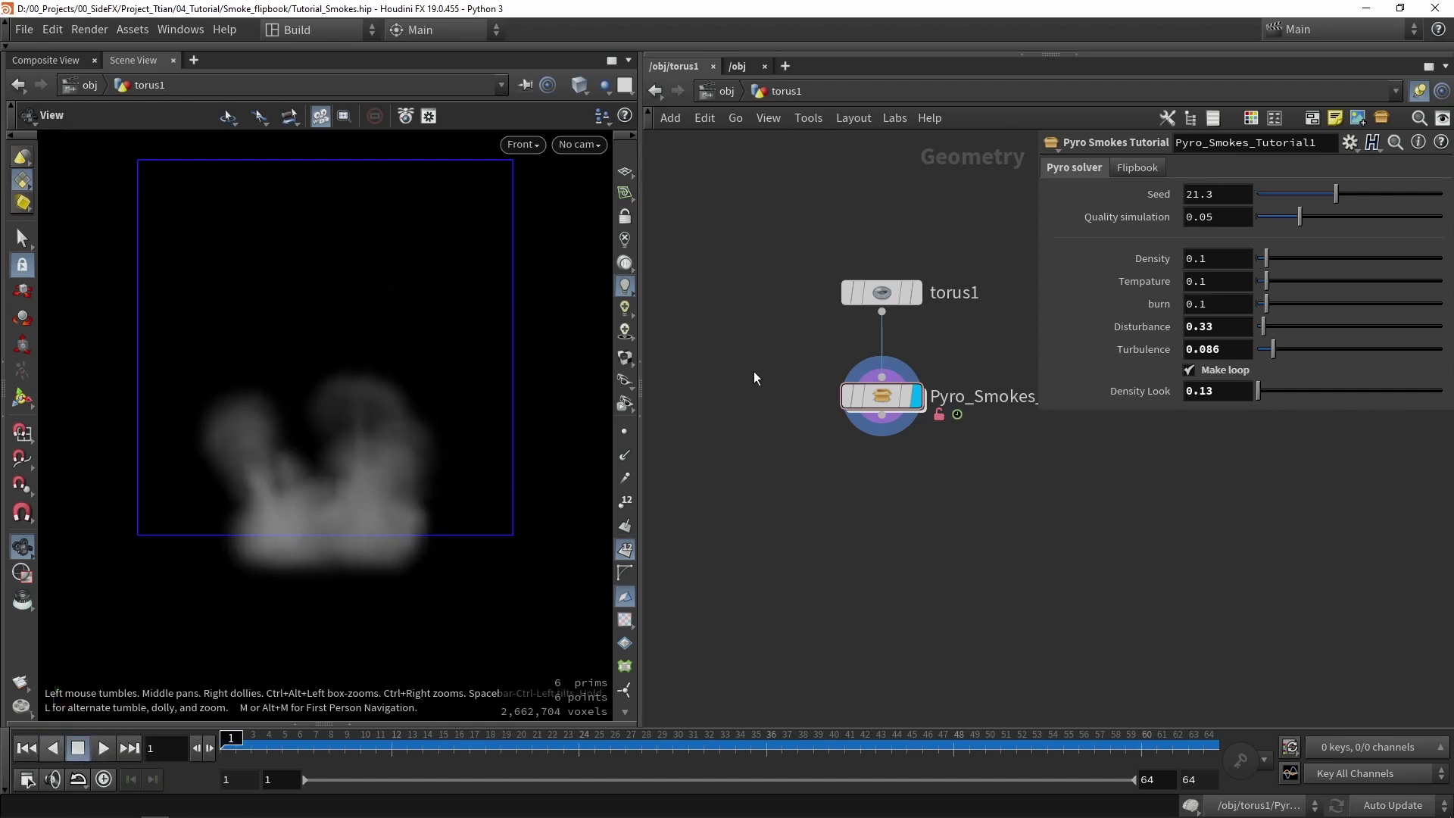
# Step: Inside the smoke asset, select pyrosolver1 and give it the display flag
pyautogui.doubleClick(883, 396)
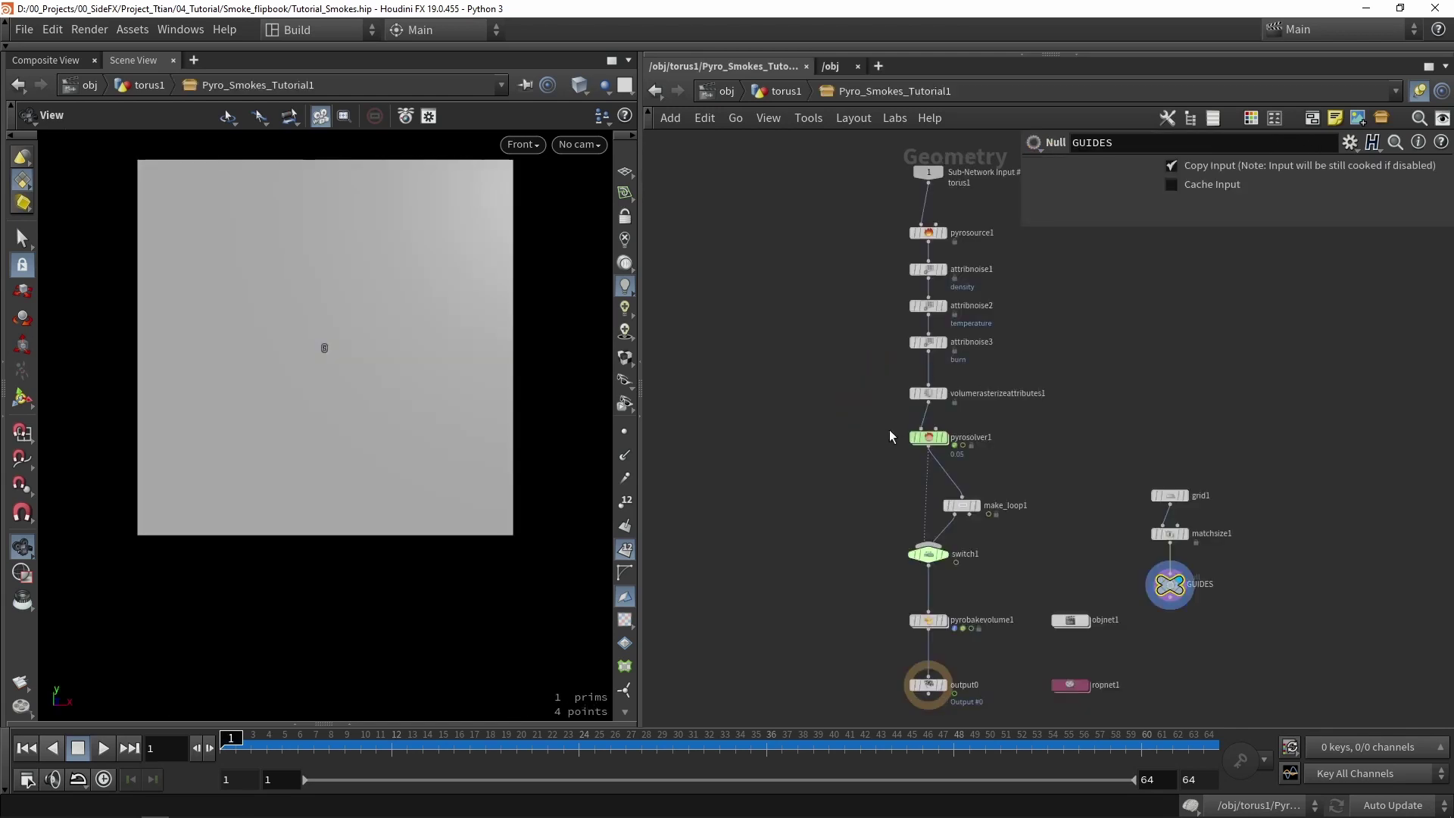
pyautogui.scroll(2, 889, 429)
pyautogui.moveTo(884, 416); pyautogui.dragTo(1008, 460)
pyautogui.moveTo(902, 451); pyautogui.dragTo(738, 452, button='middle')
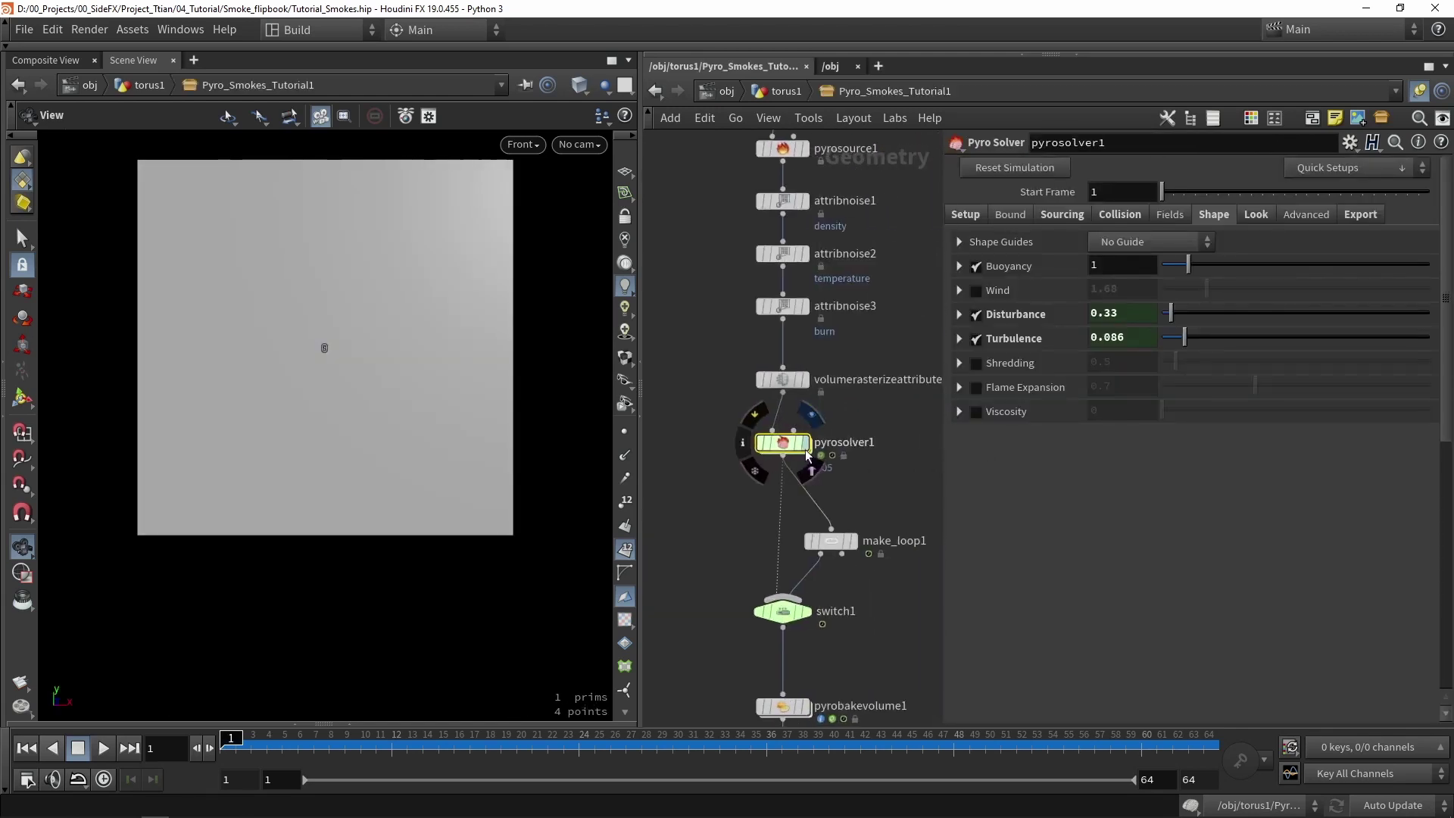
pyautogui.click(804, 444)
# Step: Set pyrosolver1's Treat Y as boundary to Closed Below and replay the simulation
pyautogui.click(1007, 215)
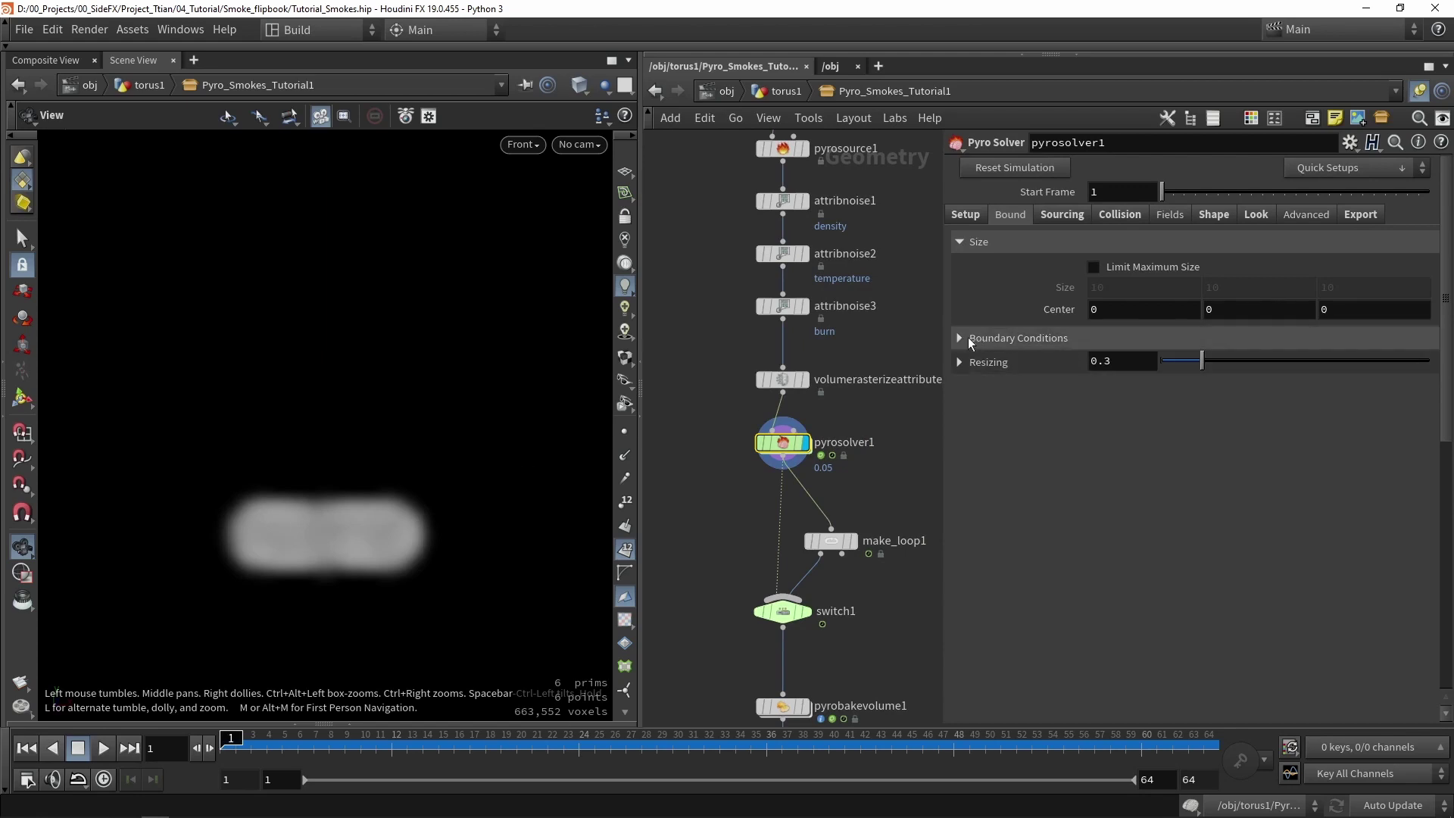
pyautogui.click(961, 338)
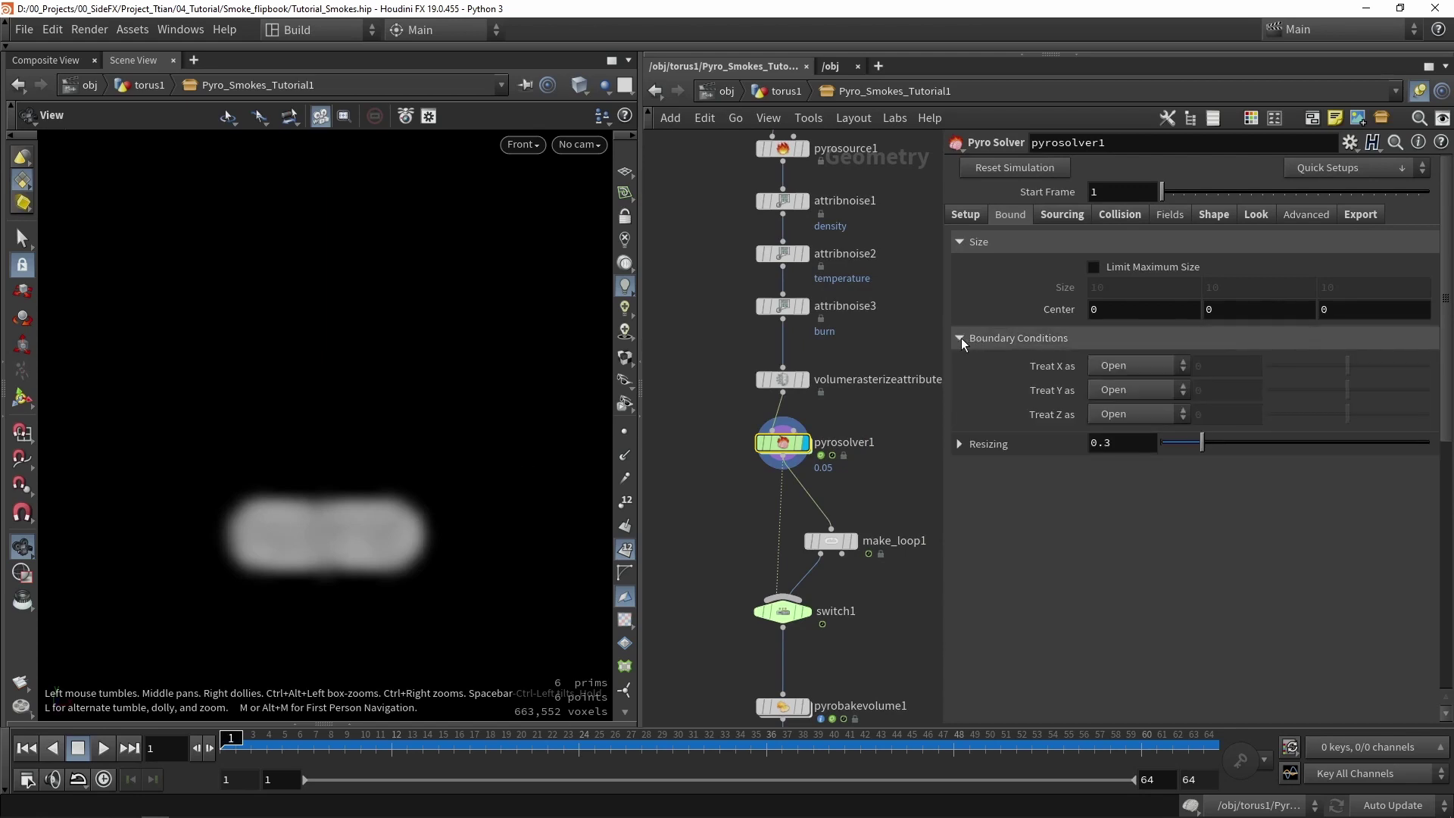
pyautogui.click(1123, 392)
pyautogui.click(1125, 429)
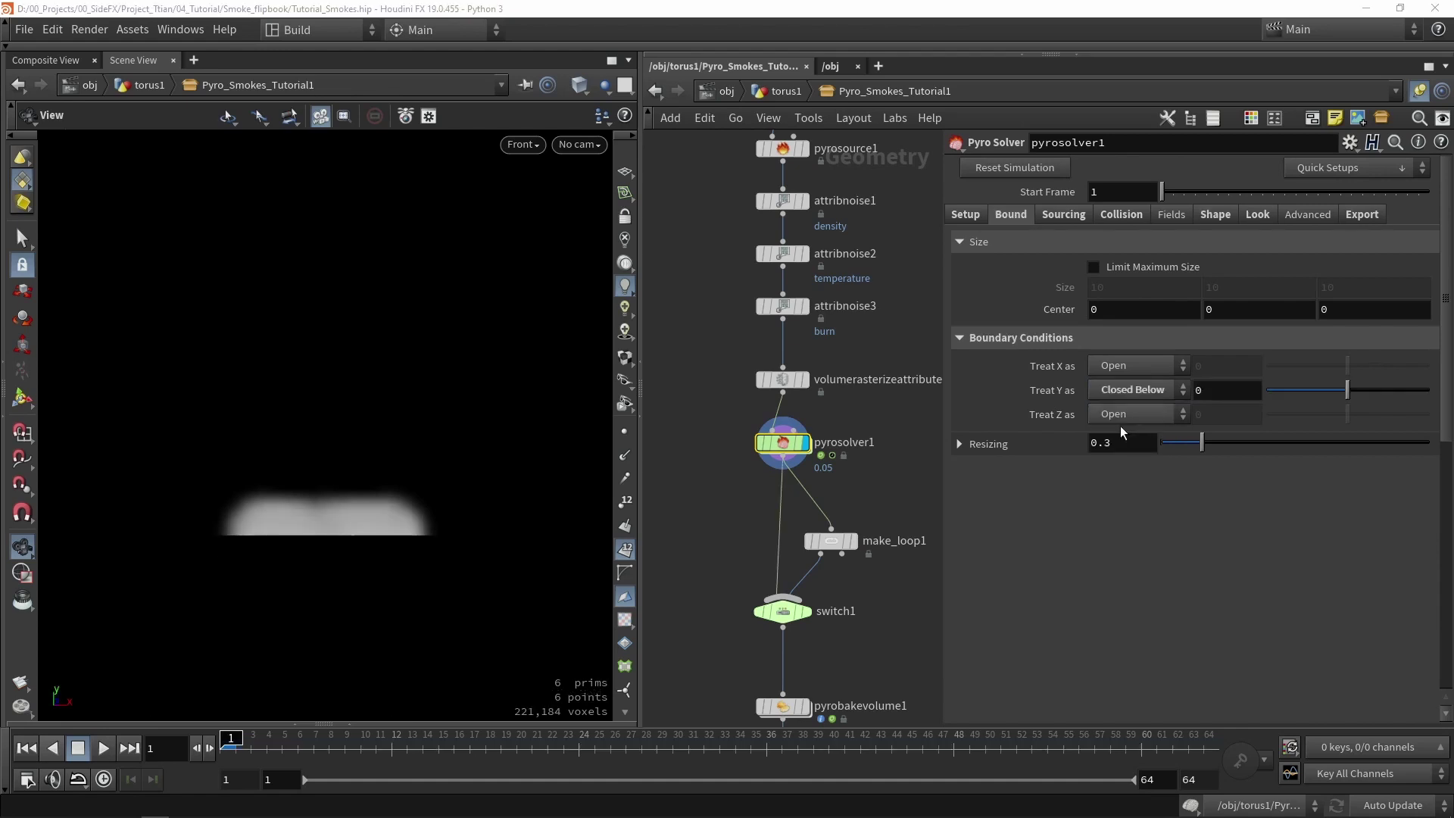
pyautogui.click(625, 172)
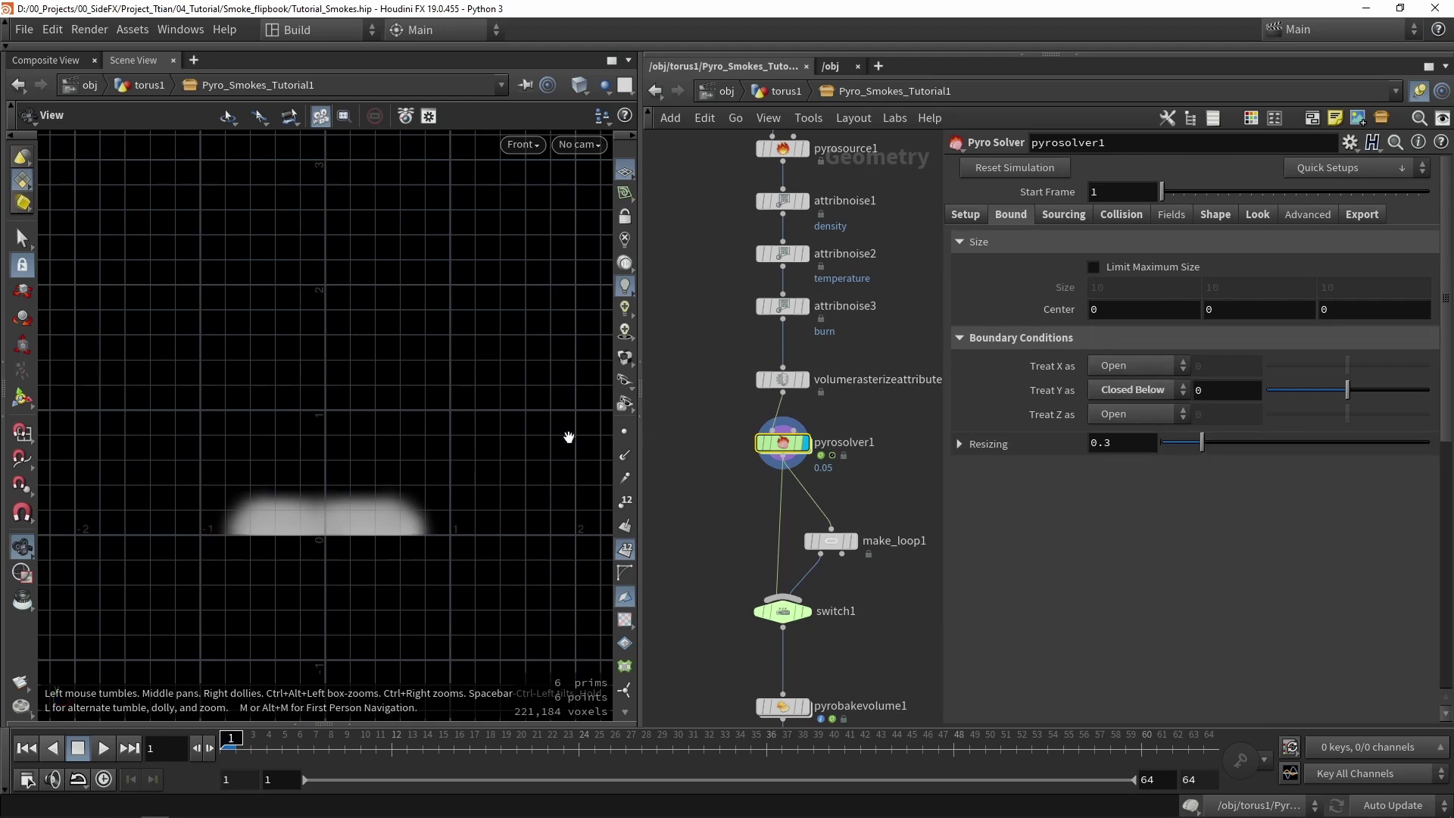
pyautogui.click(105, 750)
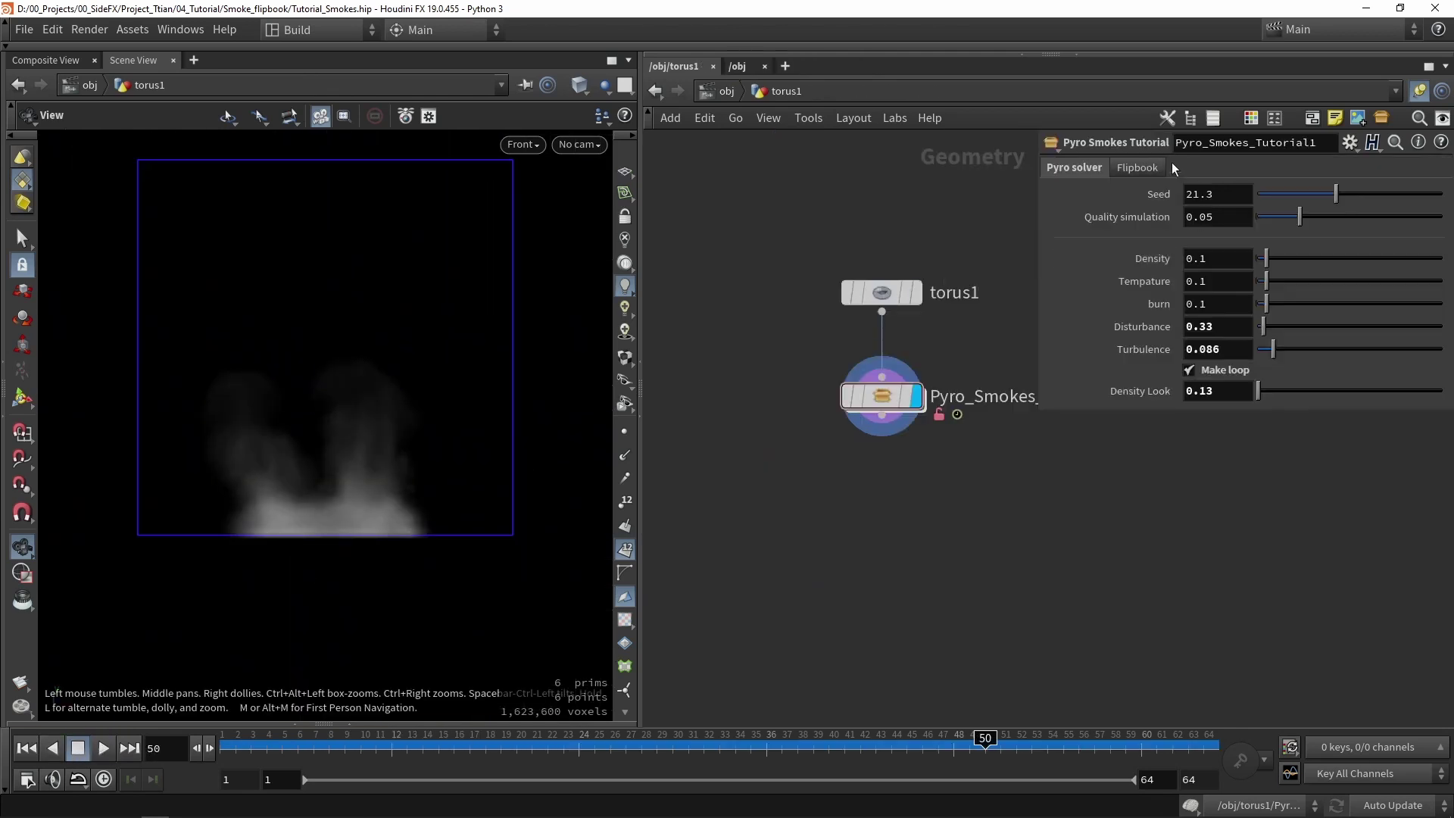
pyautogui.click(1169, 168)
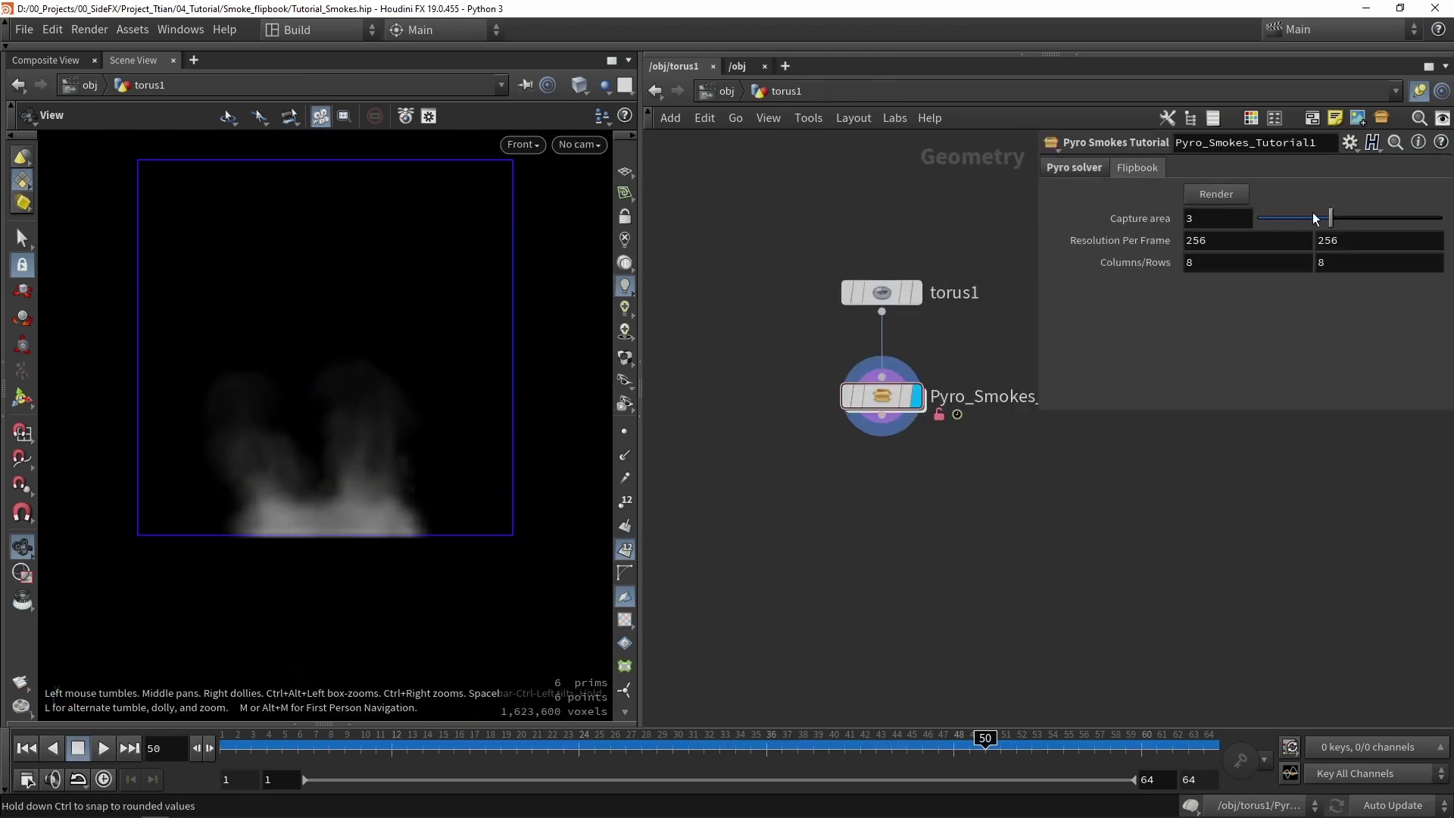
# Step: Shrink the smoke asset's capture area to 2.15 around the smoke
pyautogui.moveTo(1312, 215)
pyautogui.mouseDown()
pyautogui.moveTo(1325, 212)
pyautogui.moveTo(1300, 212)
pyautogui.mouseUp()
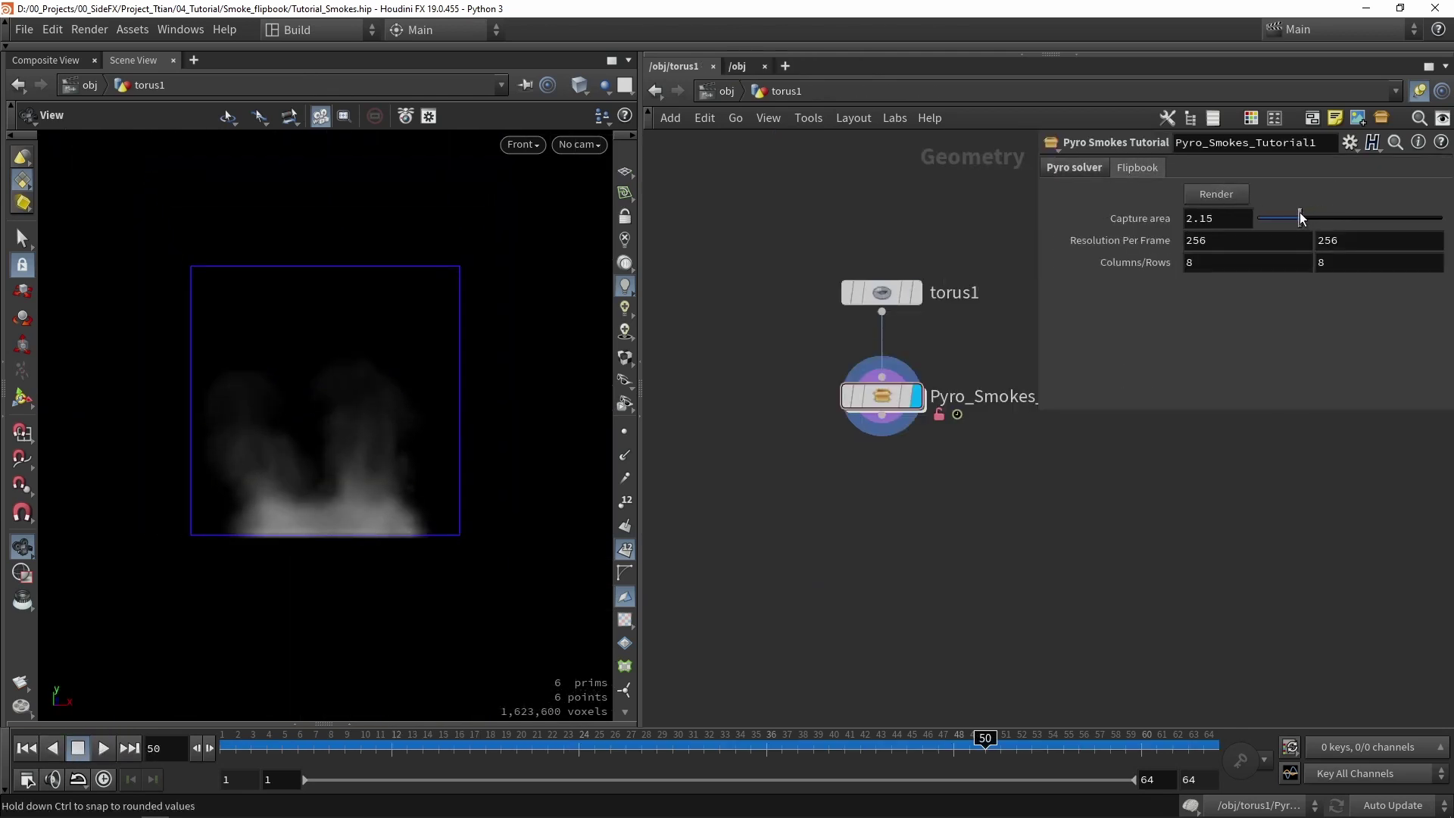
pyautogui.click(106, 750)
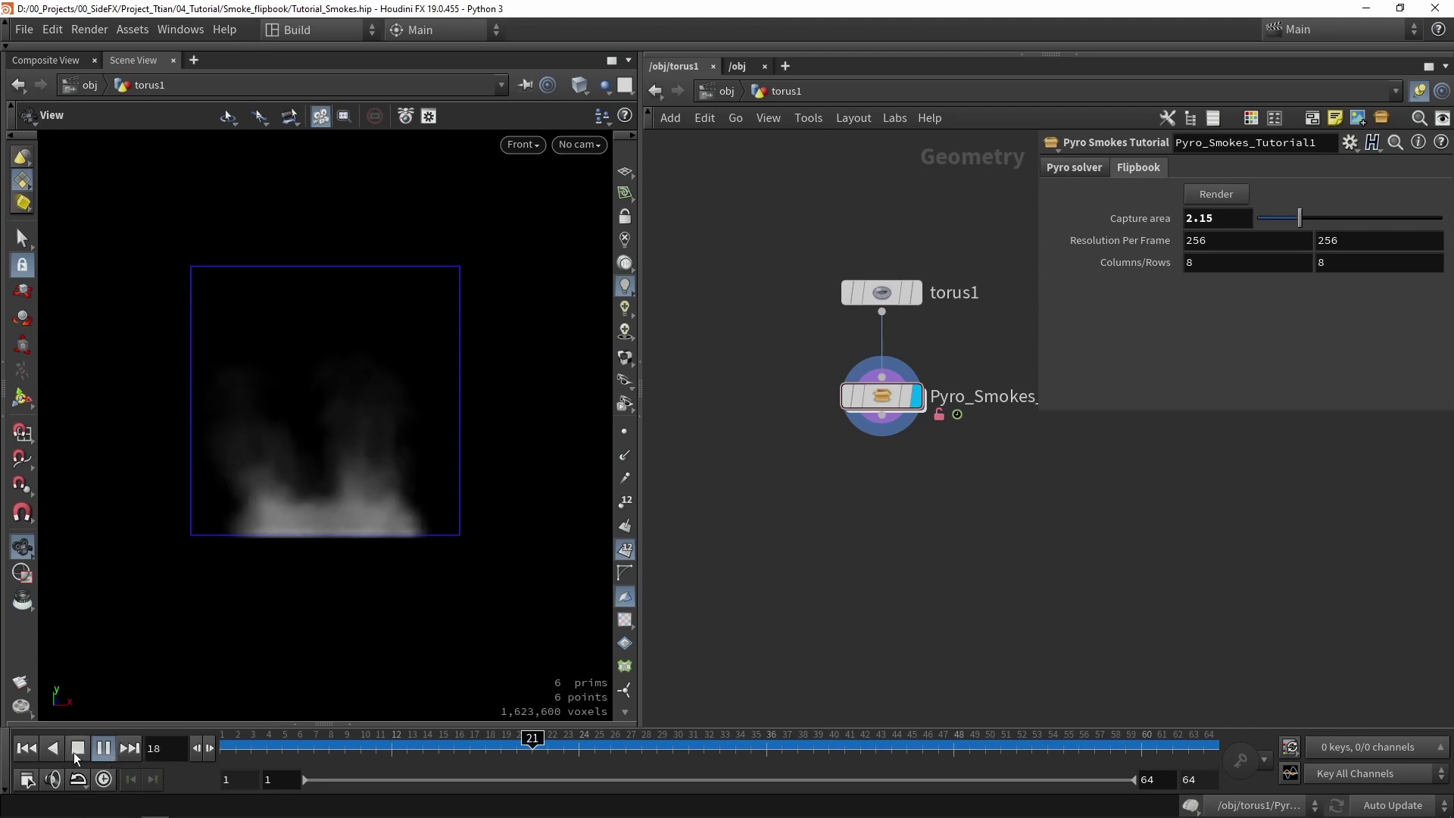
pyautogui.click(78, 747)
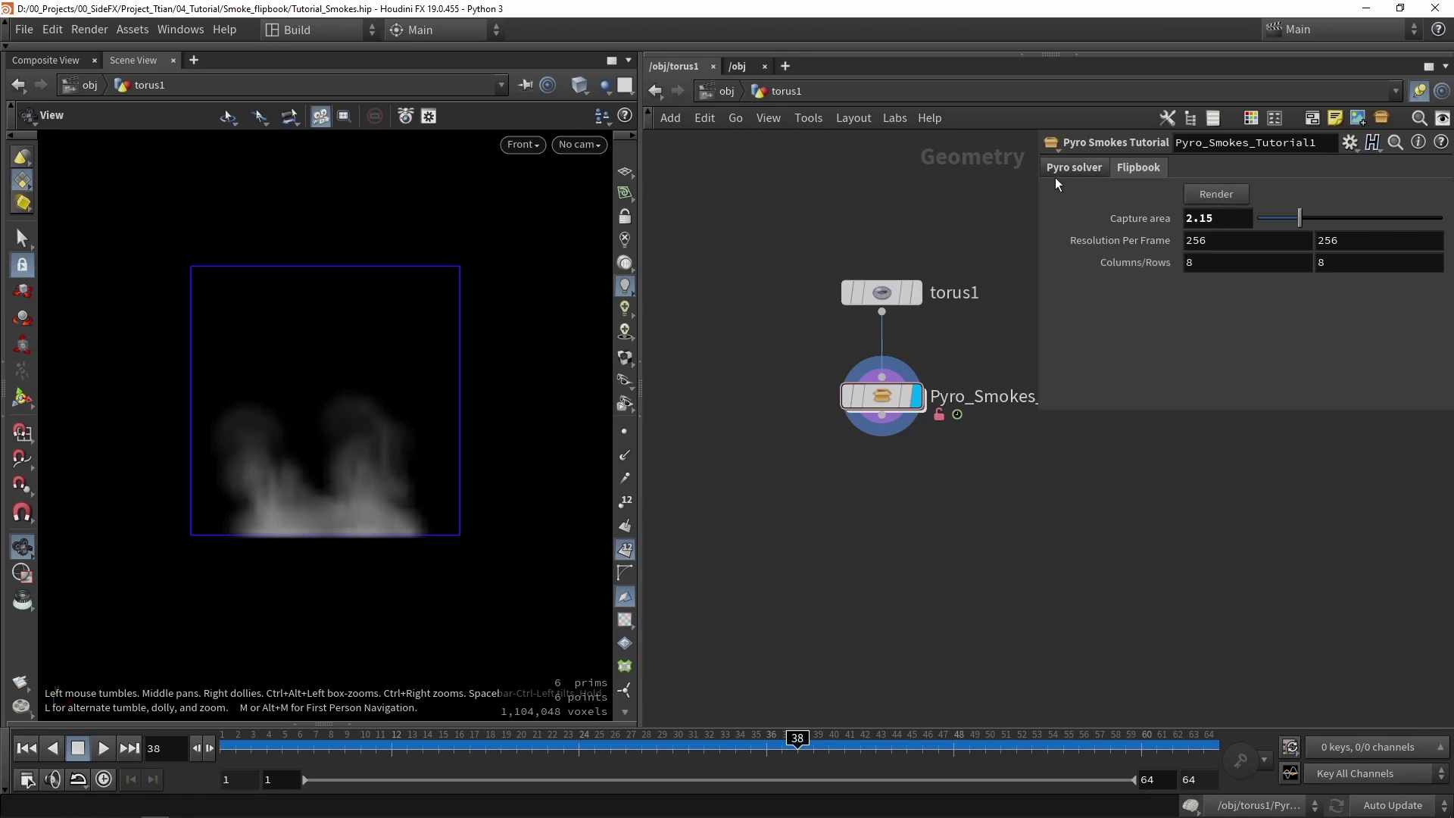
# Step: Raise the Pyro solver temperature to 0.148 and replay the simulation from frame one
pyautogui.click(1075, 167)
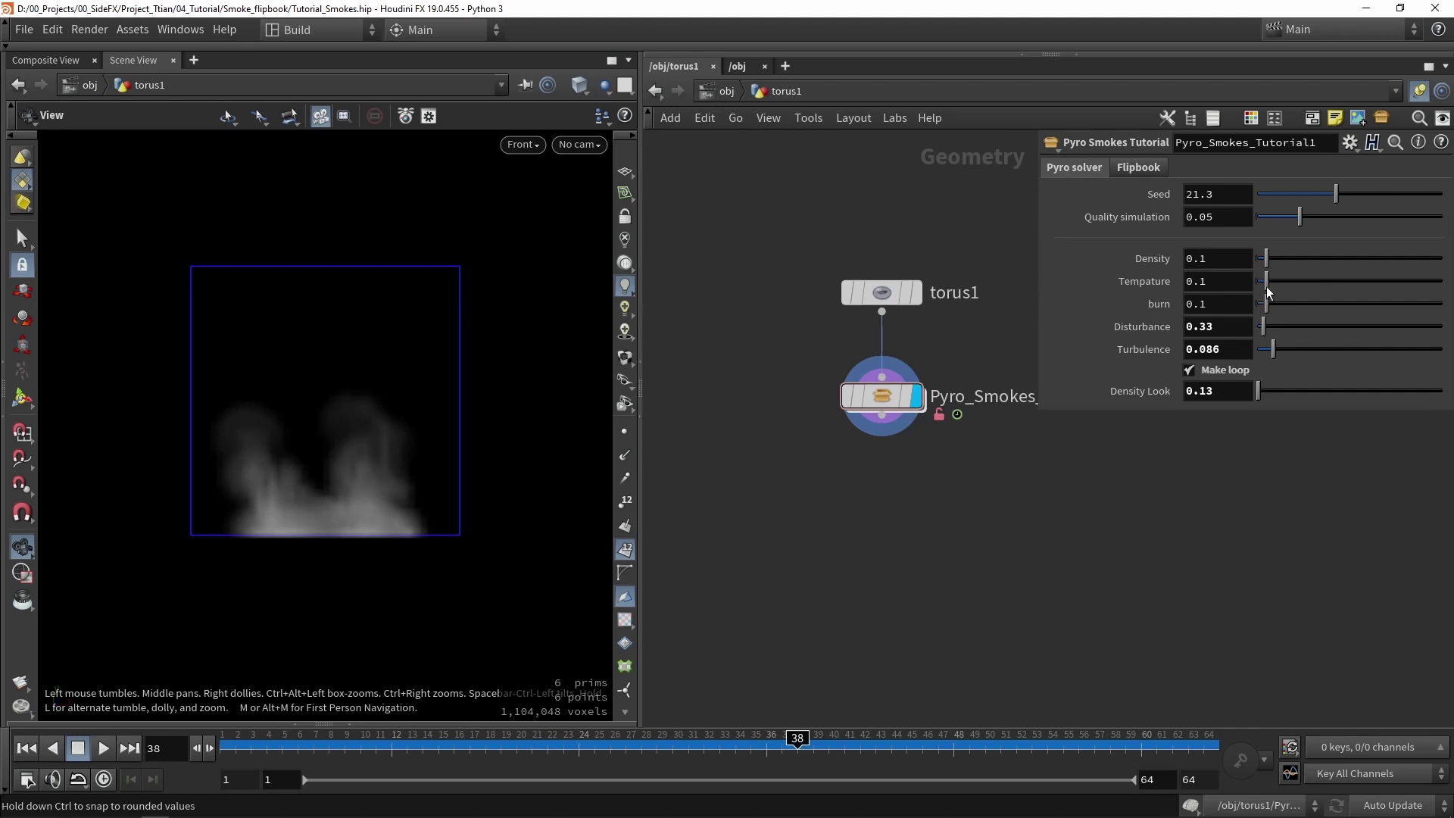
pyautogui.moveTo(1267, 282); pyautogui.dragTo(1272, 281)
pyautogui.click(27, 747)
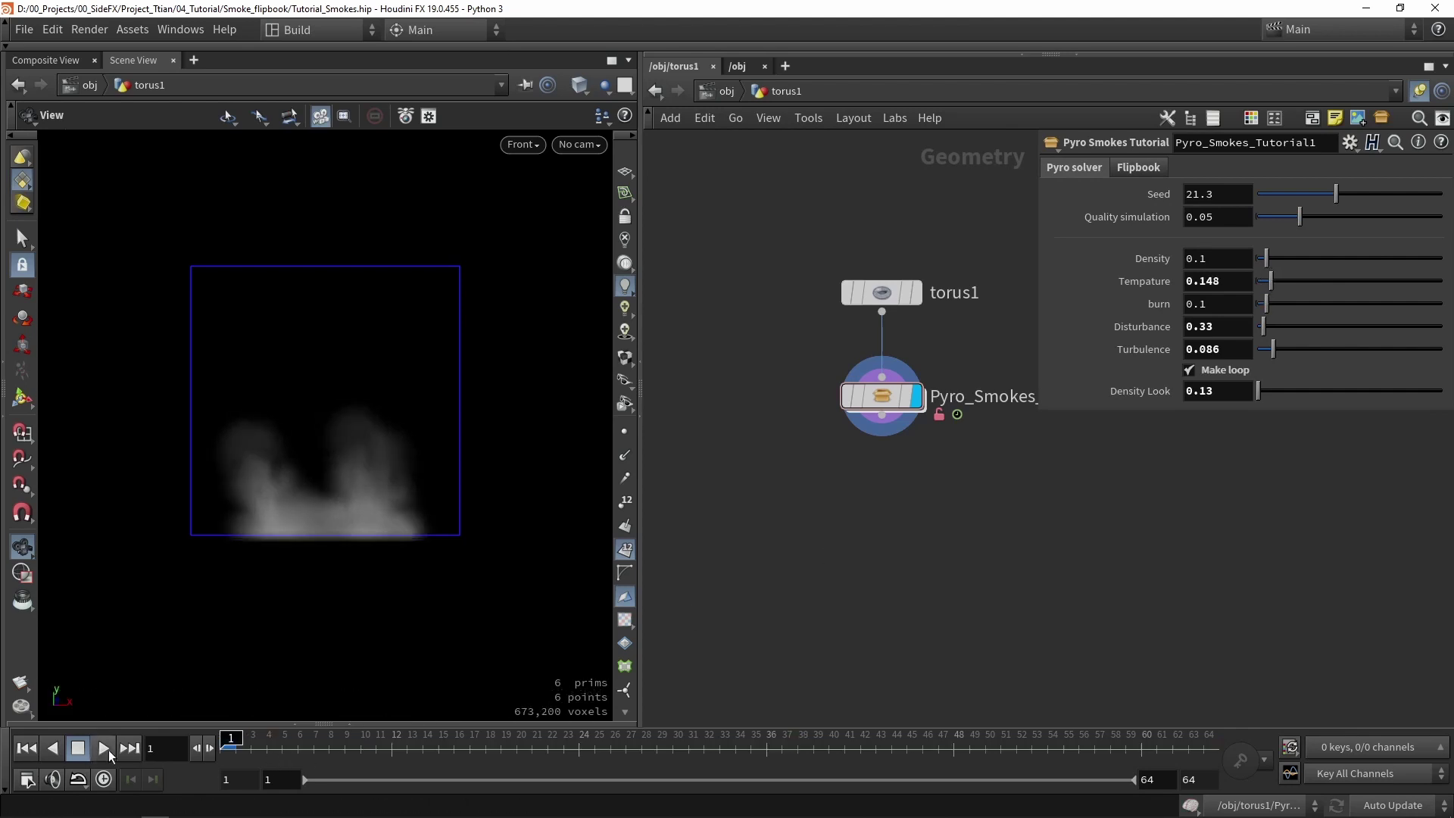
pyautogui.click(106, 750)
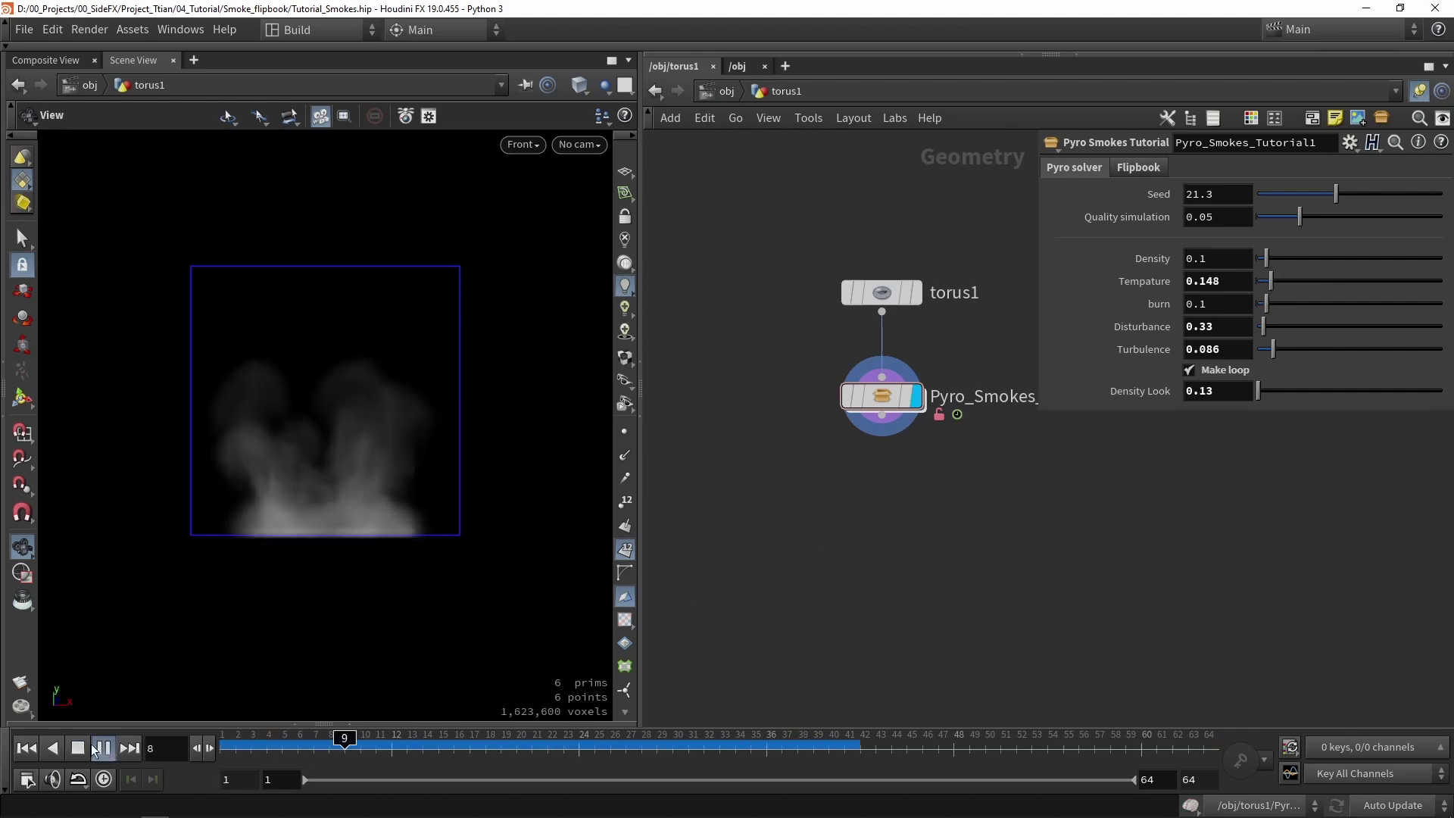
pyautogui.click(1136, 173)
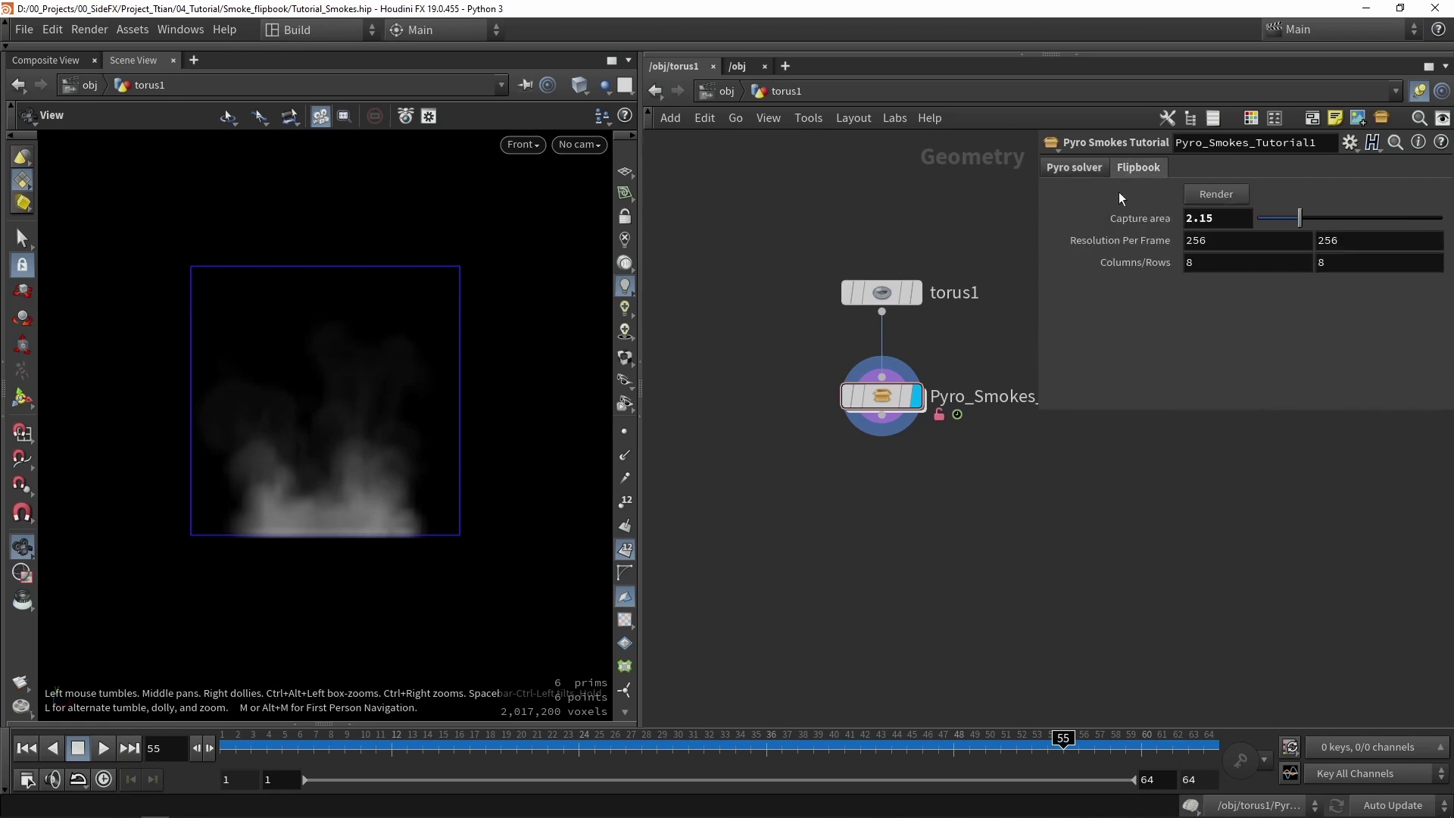
# Step: Render the 8x8 smoke flipbook sheet, fit it in MPlay, then close the viewer
pyautogui.click(1206, 197)
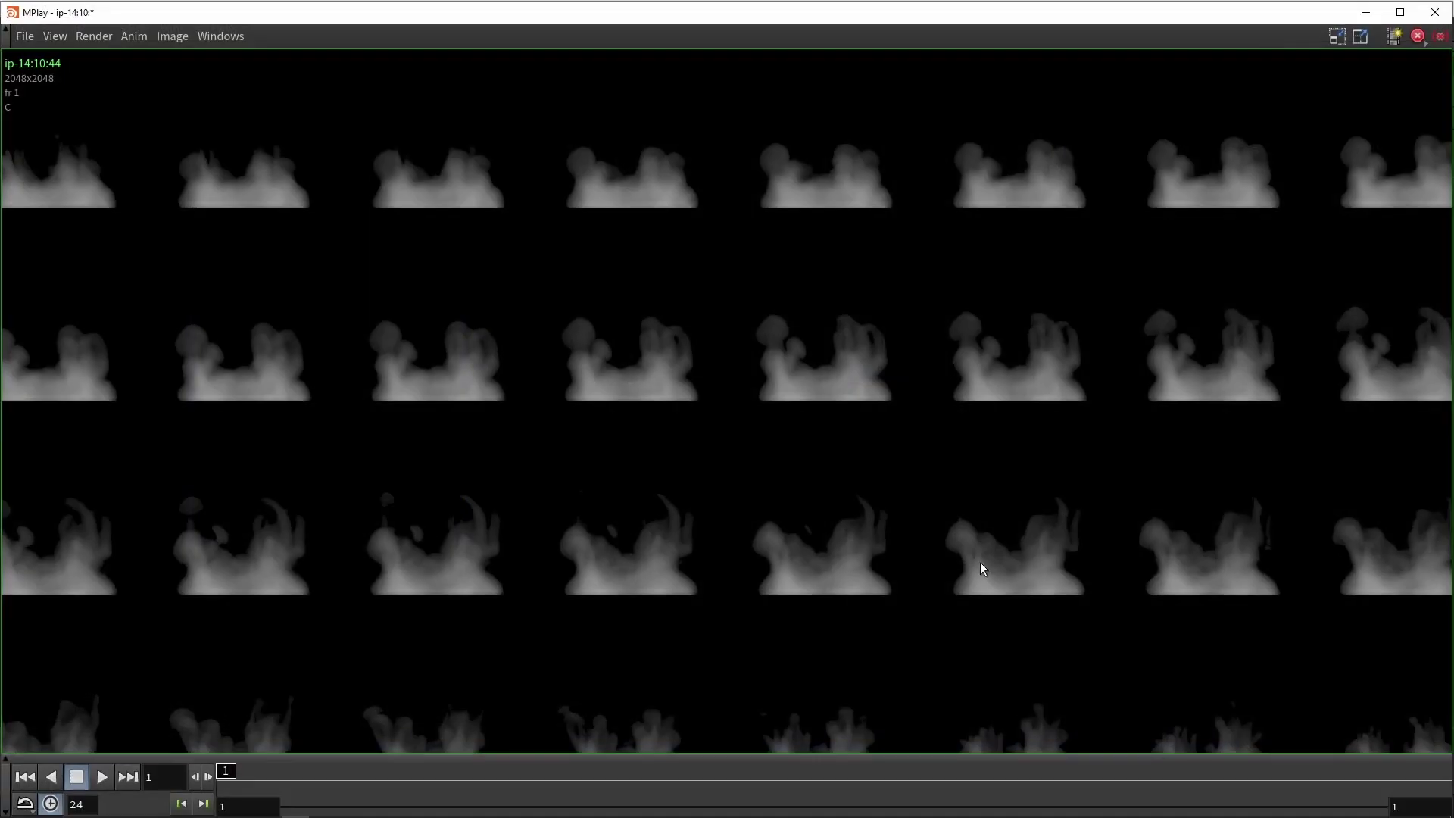
pyautogui.press('h')
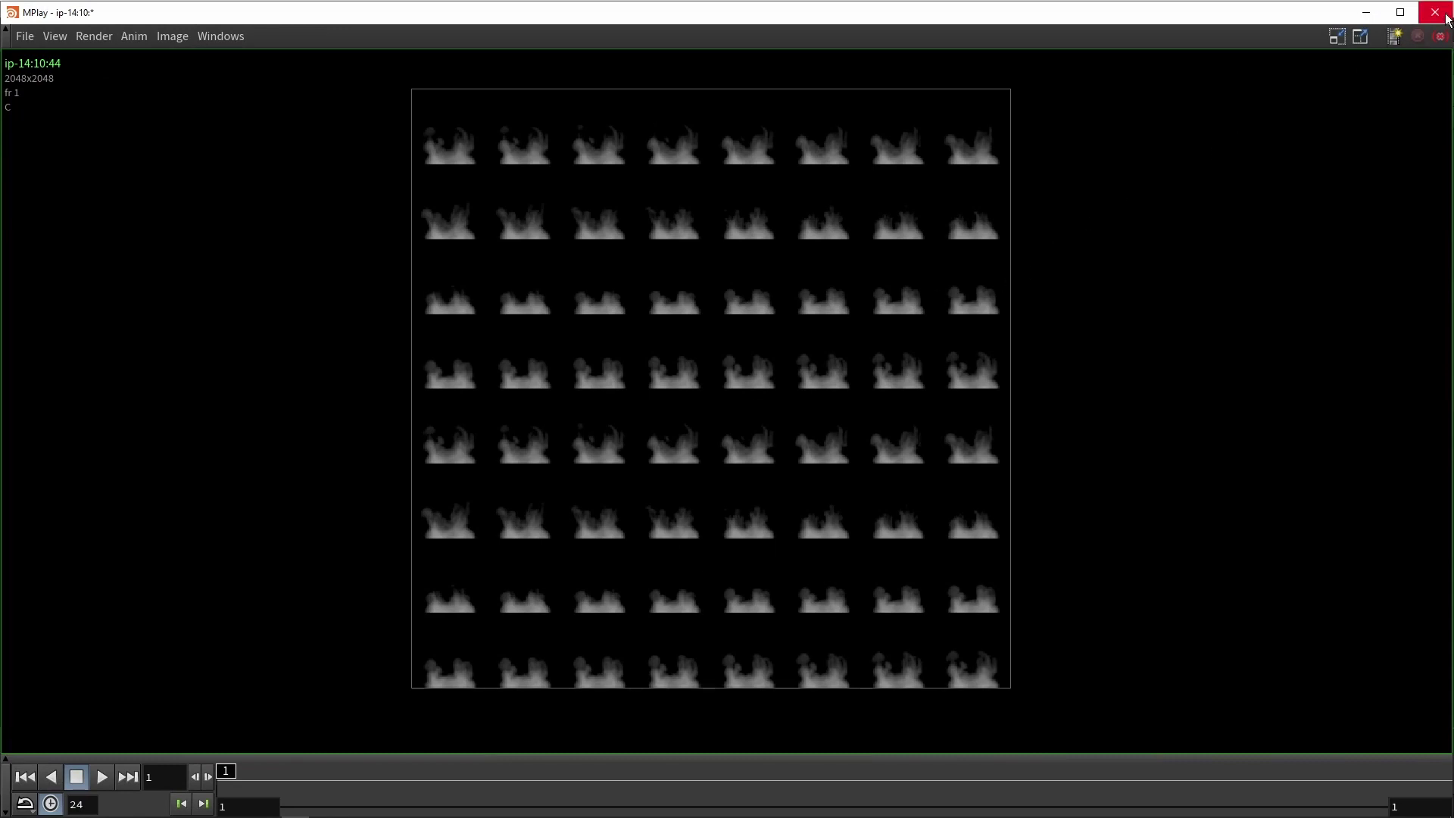
pyautogui.click(1446, 19)
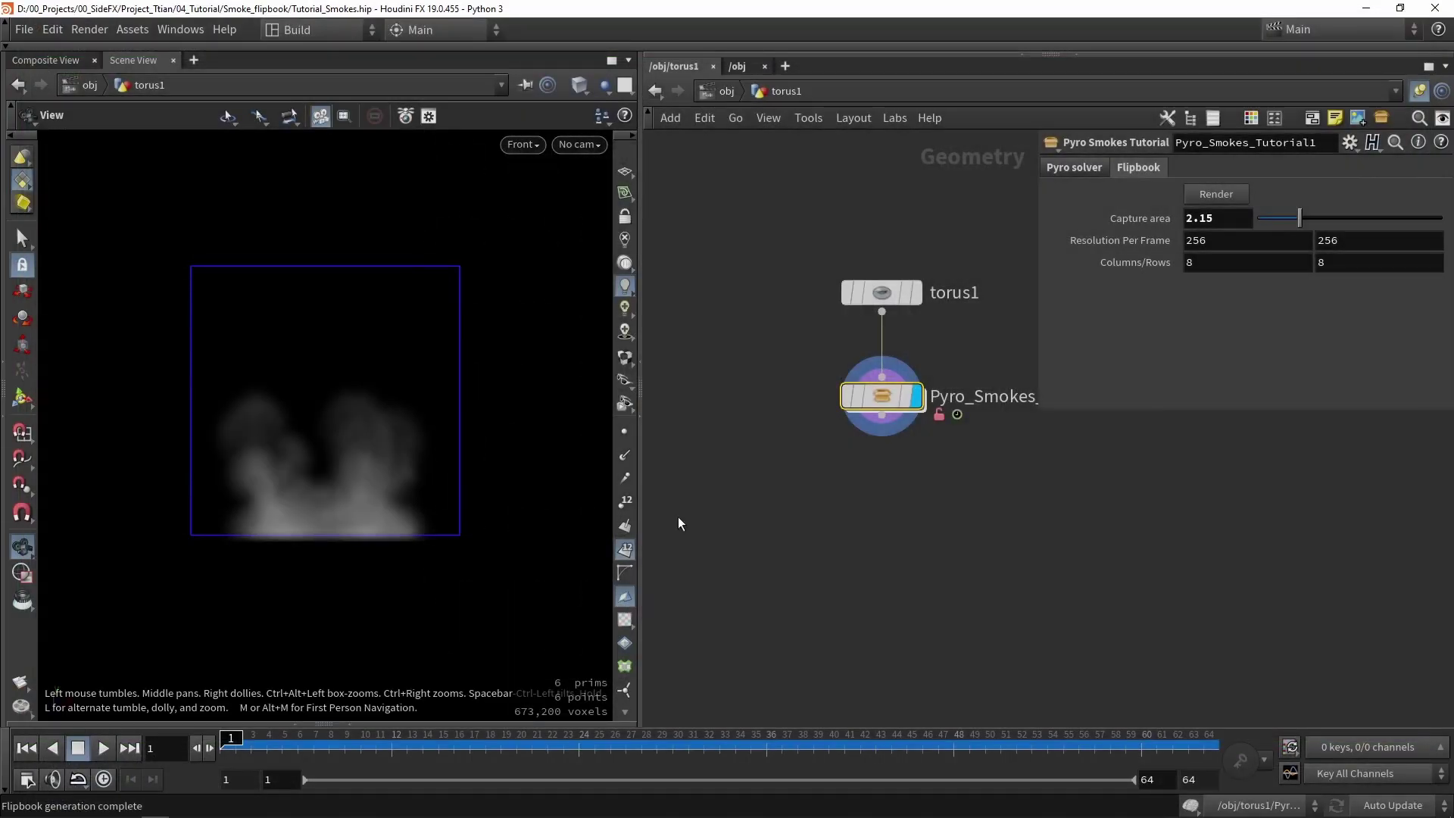
# Step: Review the Pyro solver and Flipbook tabs and nudge the smoke asset node upward
pyautogui.click(1068, 169)
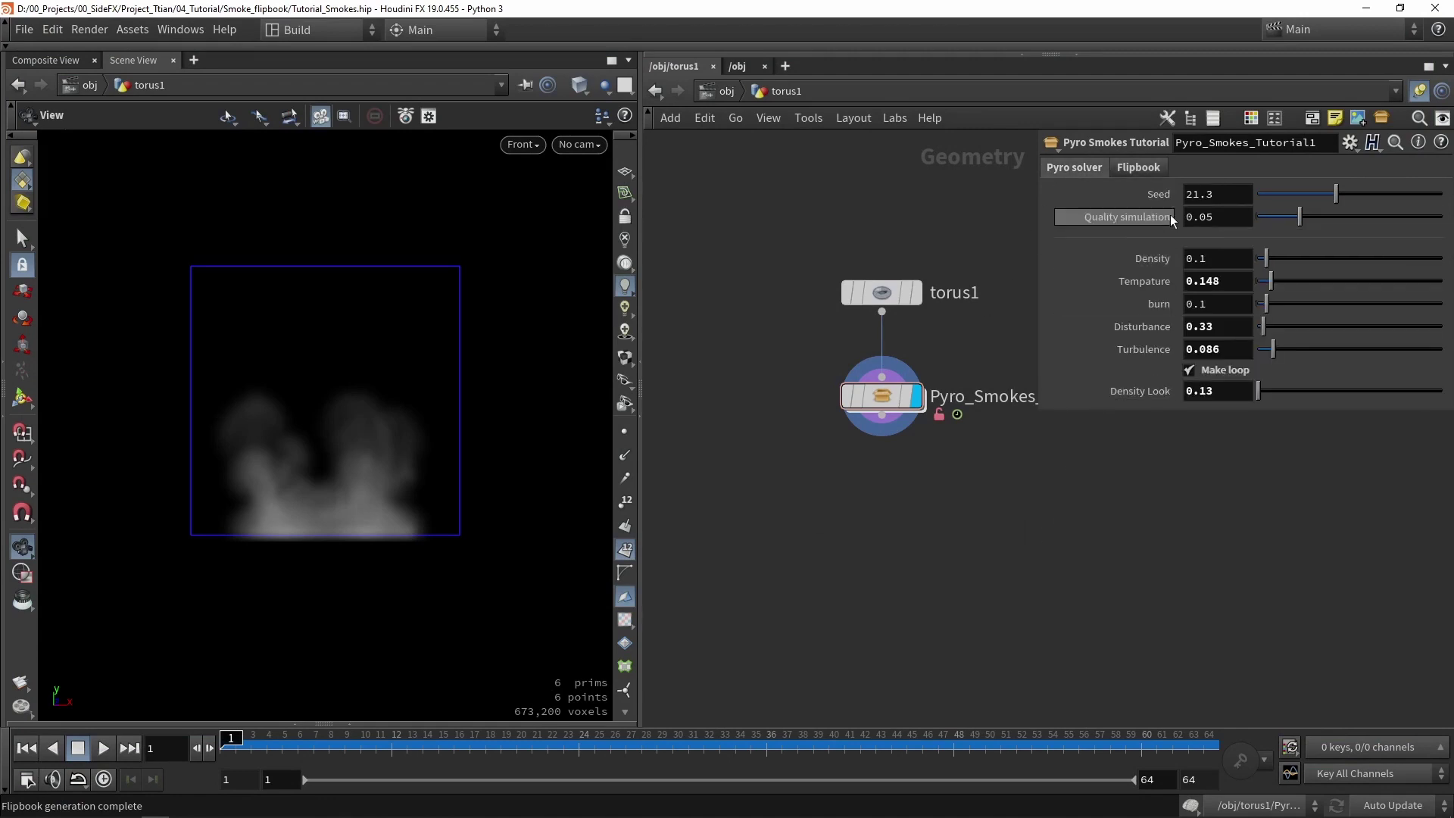
pyautogui.click(1140, 170)
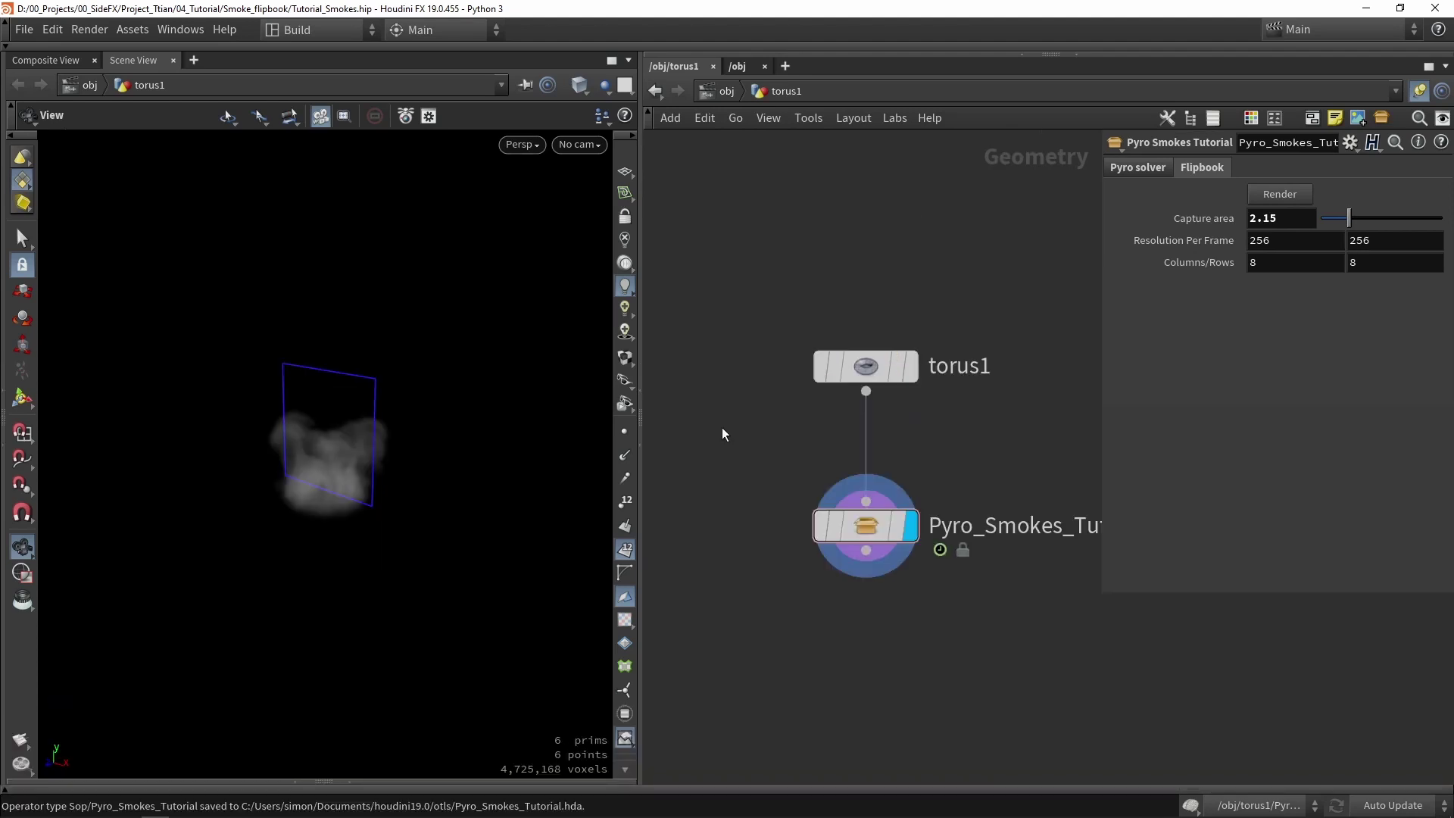
pyautogui.moveTo(858, 536); pyautogui.dragTo(863, 512)
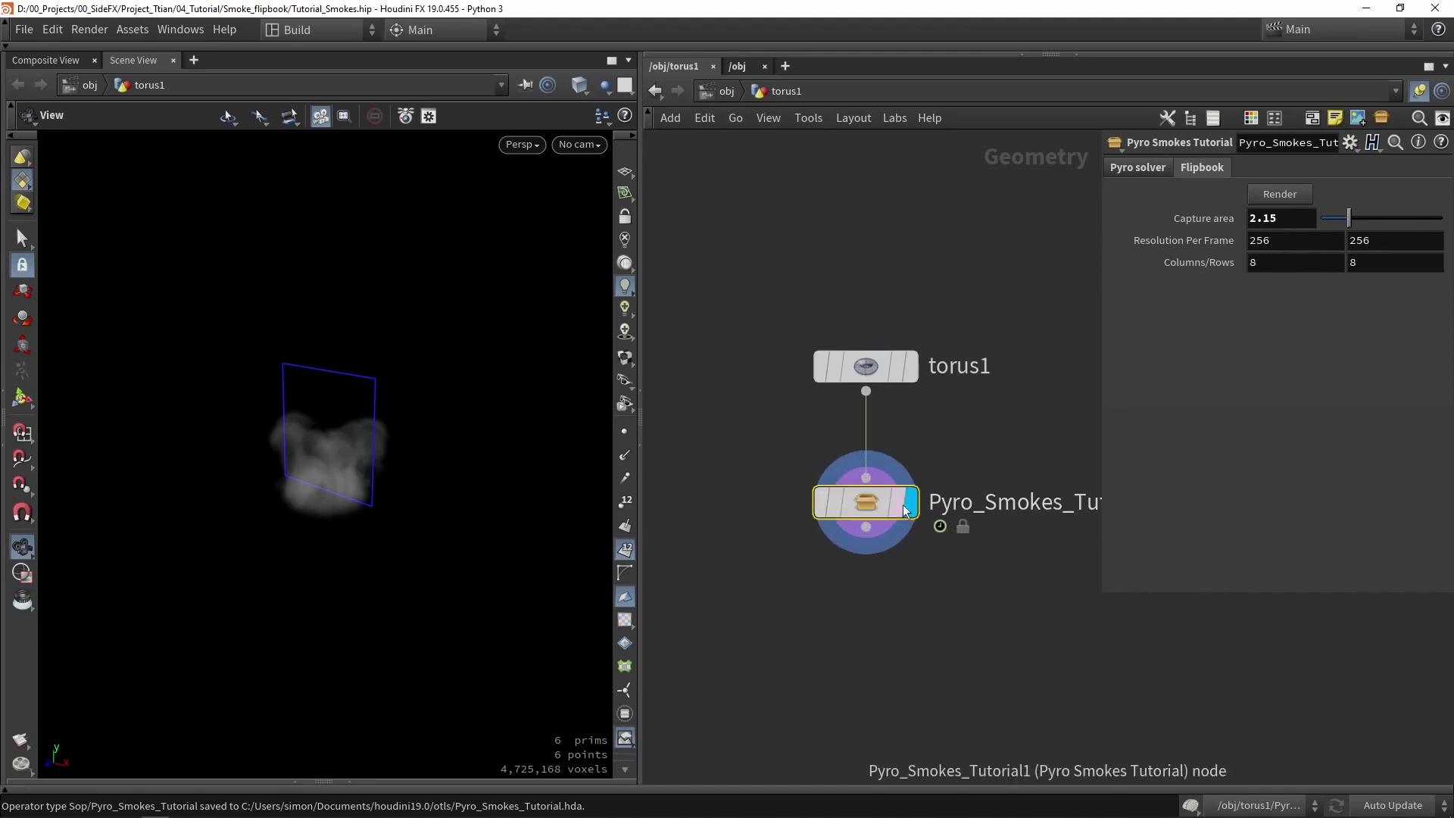
# Step: Allow editing of the smoke asset's contents and re-render the flipbook sheet
pyautogui.rightClick(871, 501)
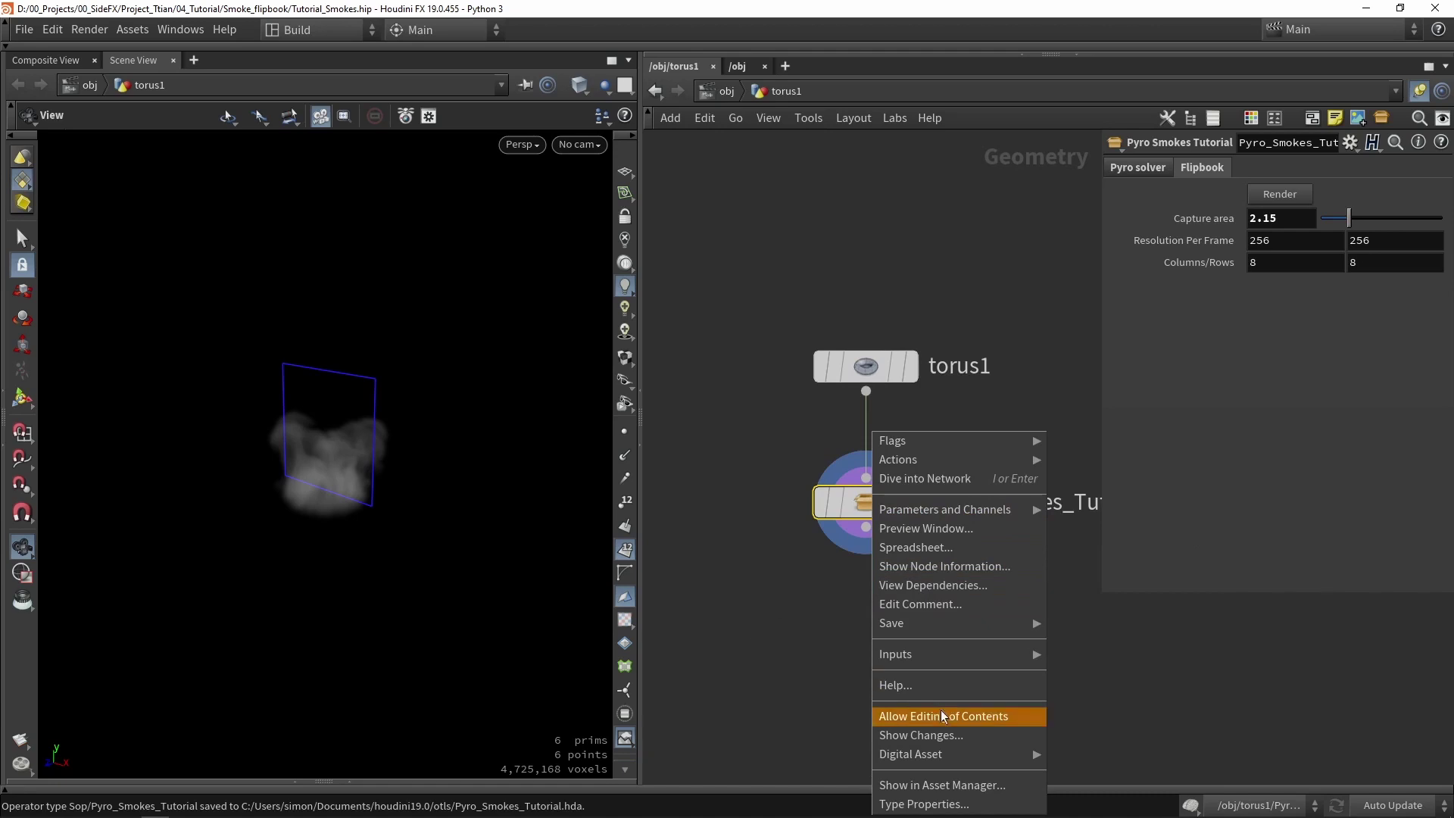
pyautogui.click(783, 682)
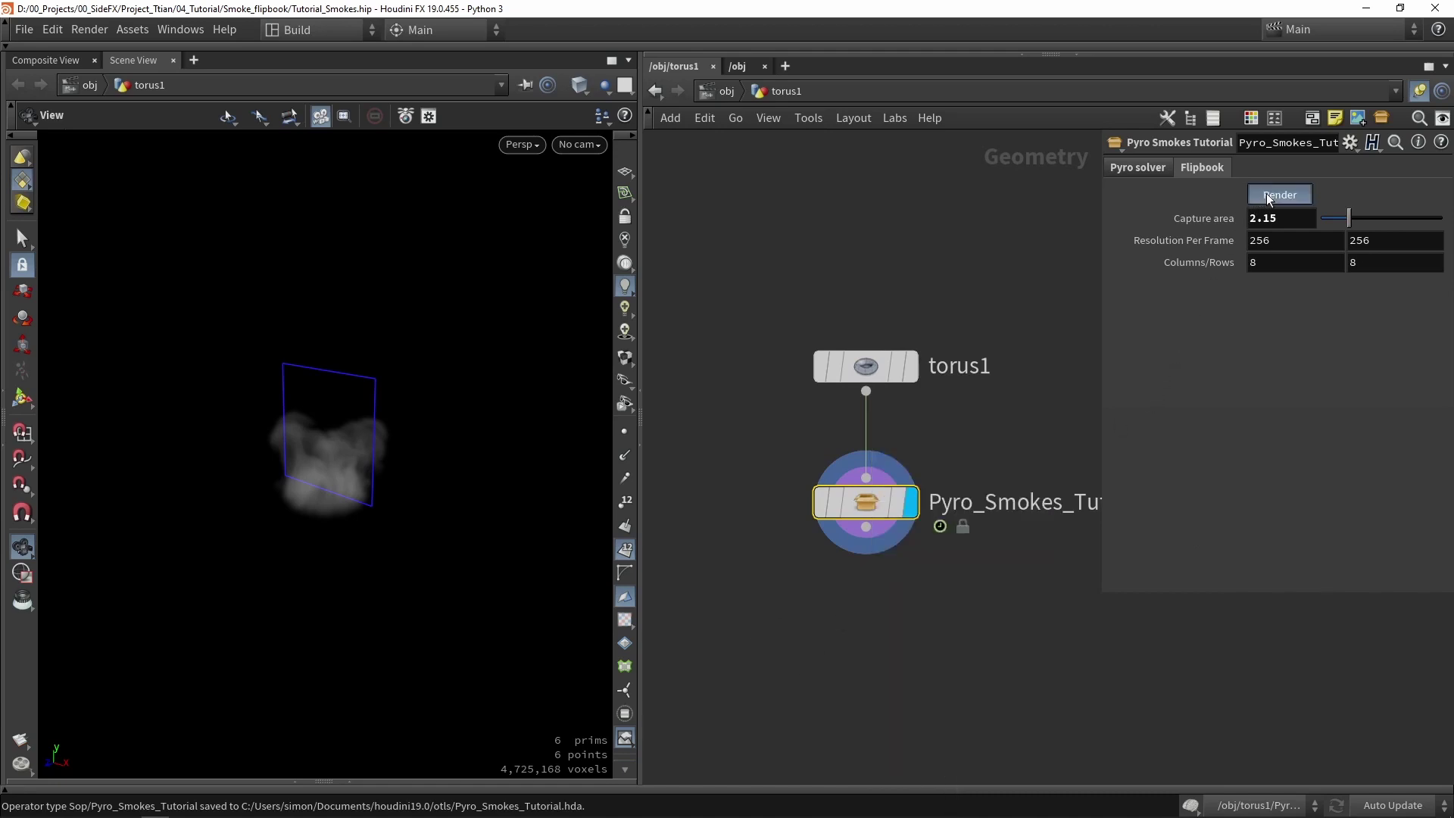
pyautogui.rightClick(862, 502)
pyautogui.click(937, 716)
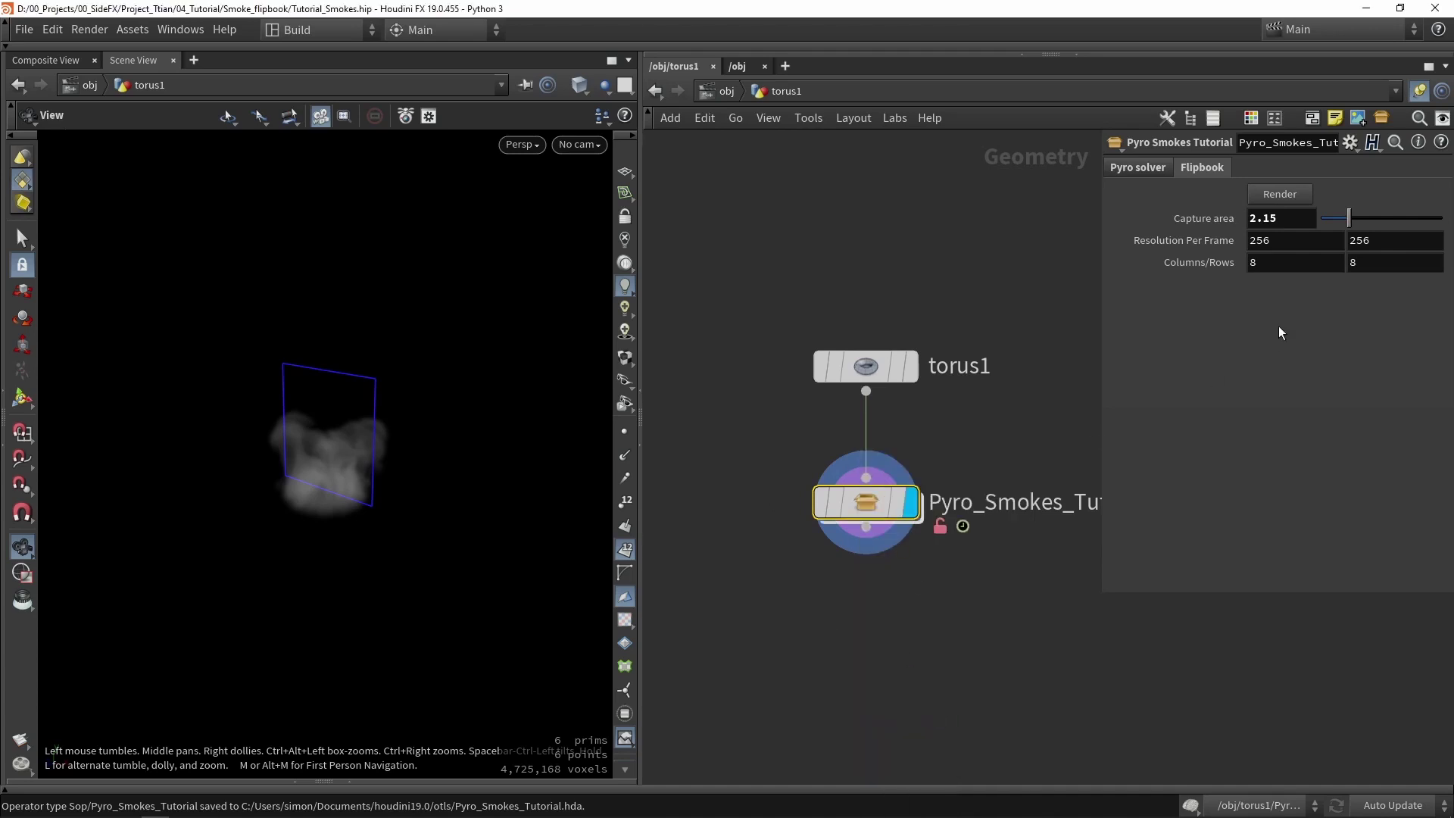
pyautogui.click(1278, 195)
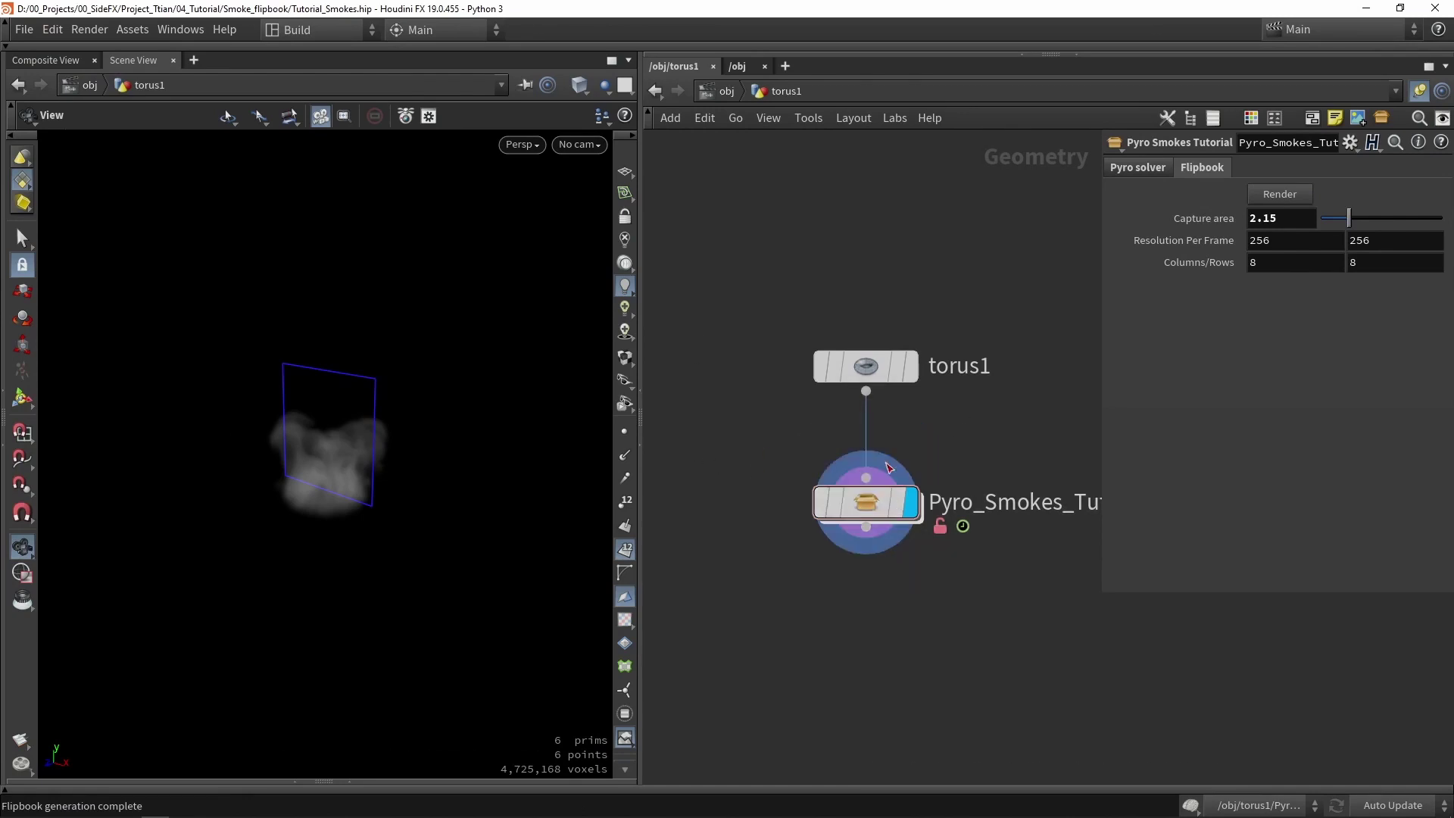
# Step: Dive into the Pyro_Smokes_Tutorial1 asset's internal network
pyautogui.rightClick(861, 500)
pyautogui.click(811, 655)
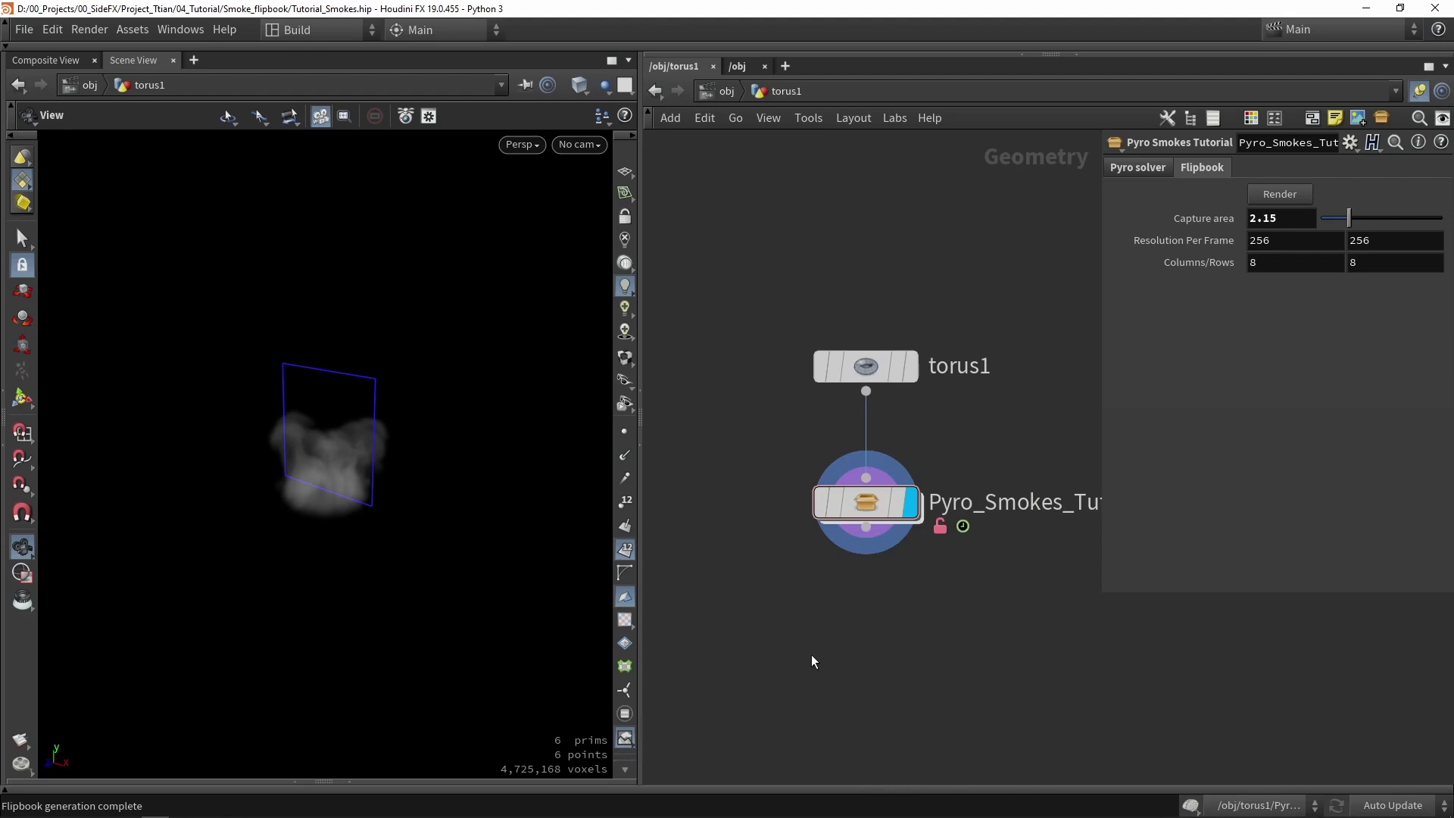
pyautogui.doubleClick(862, 503)
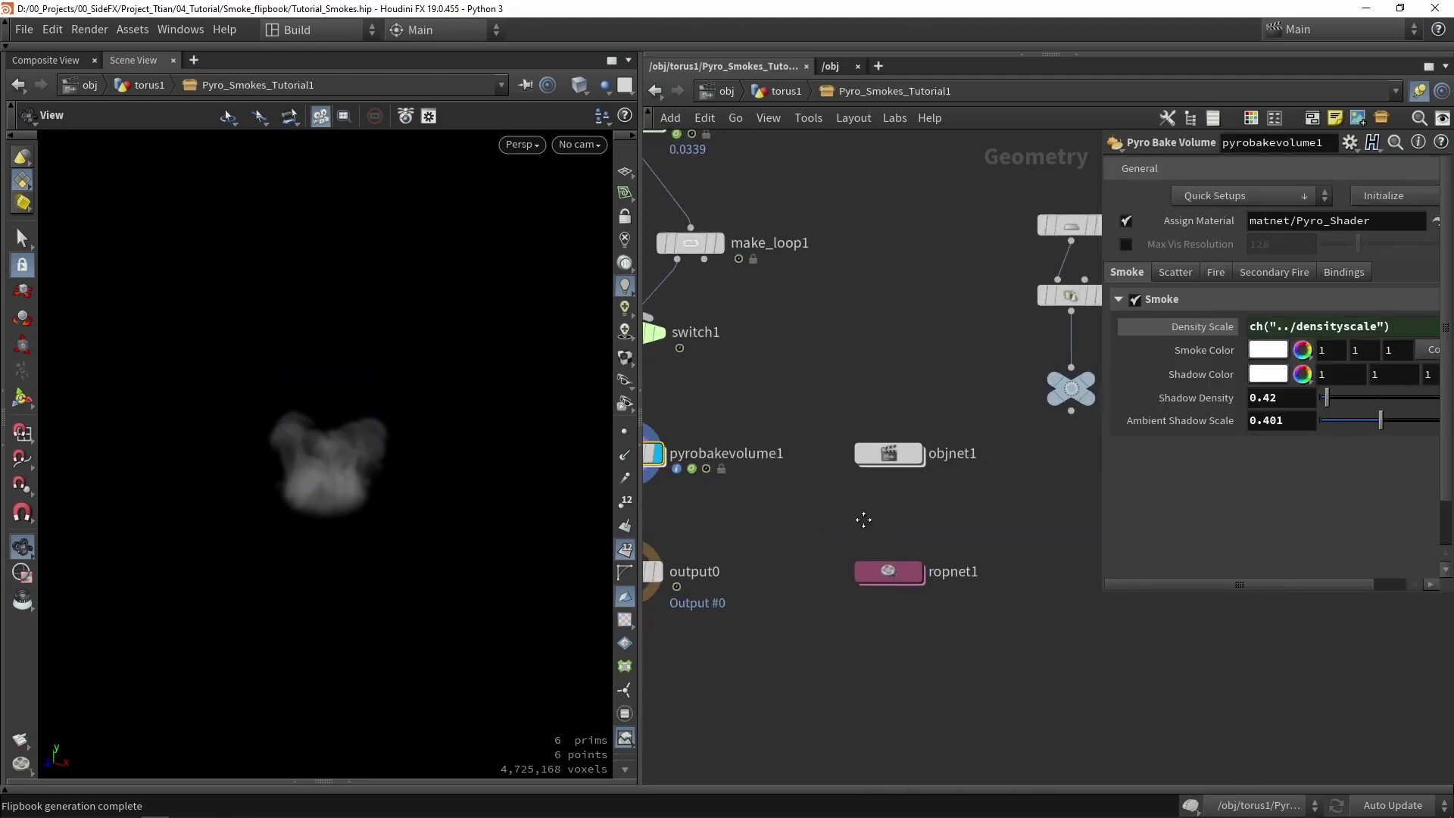
# Step: Turn off Record Render Completion Time on ropnet1's flipbook_textures1, then return up to Pyro_Smokes_Tutorial1
pyautogui.doubleClick(900, 506)
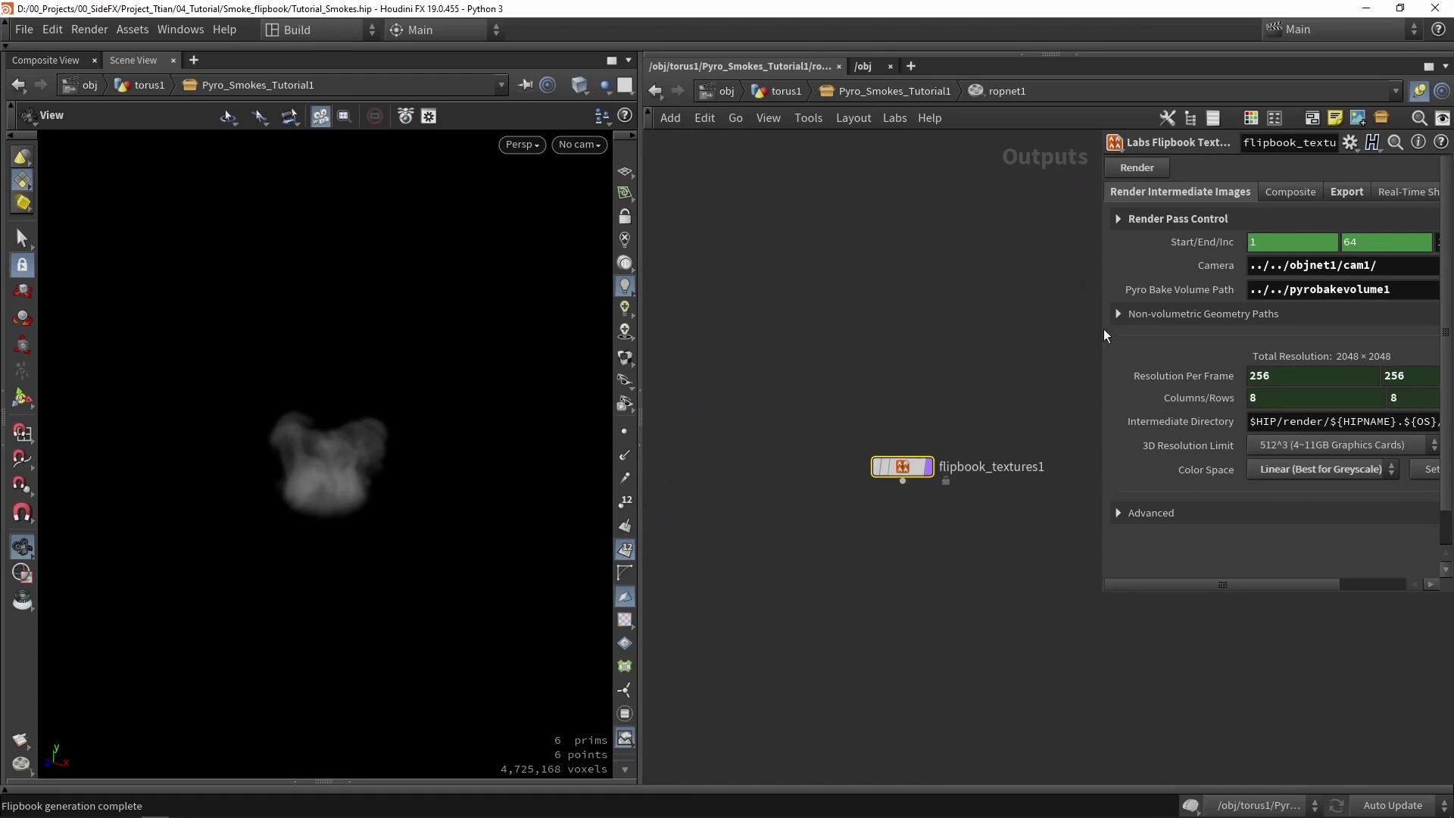
pyautogui.moveTo(1101, 334); pyautogui.dragTo(847, 352)
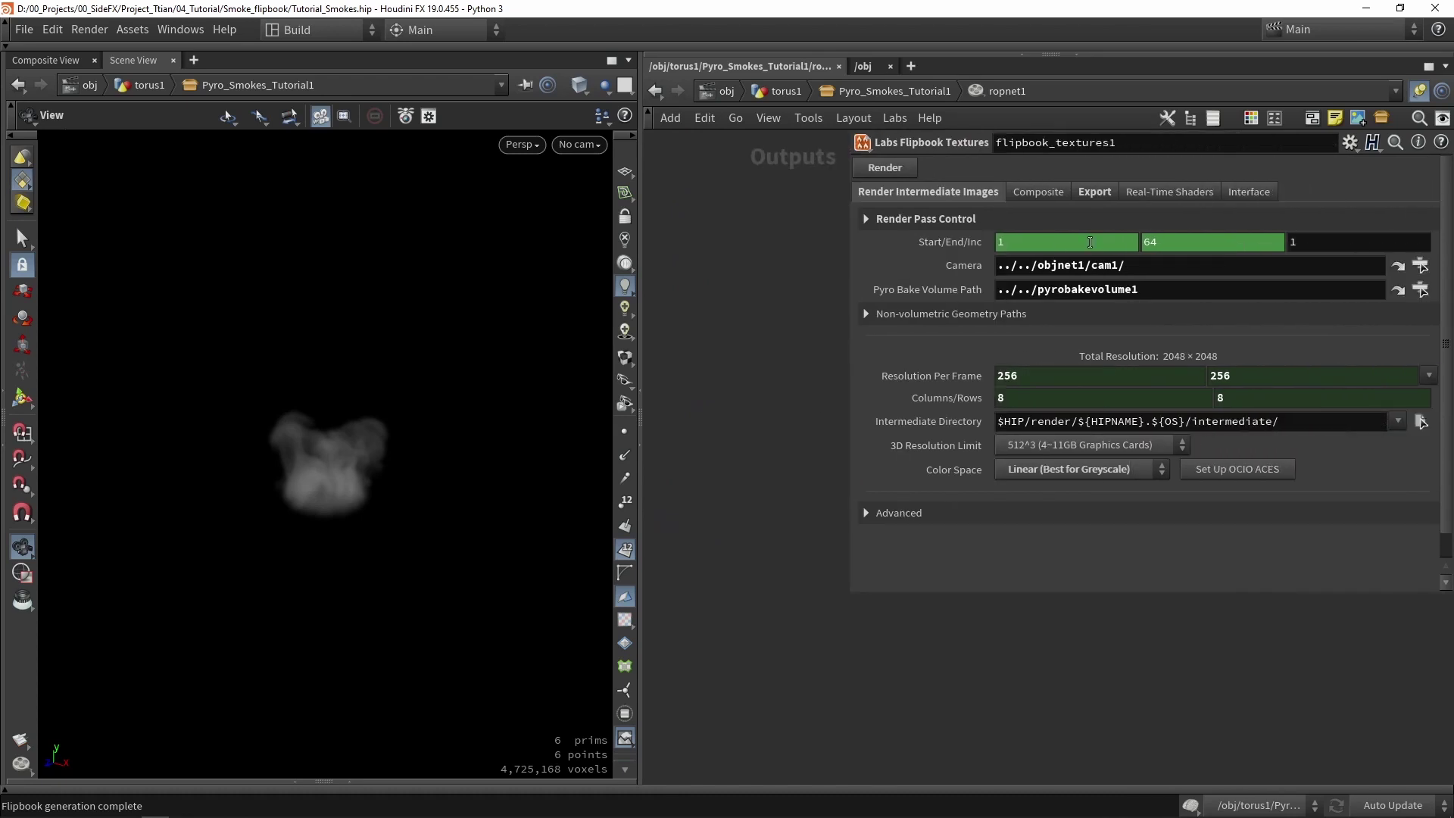
pyautogui.click(1257, 193)
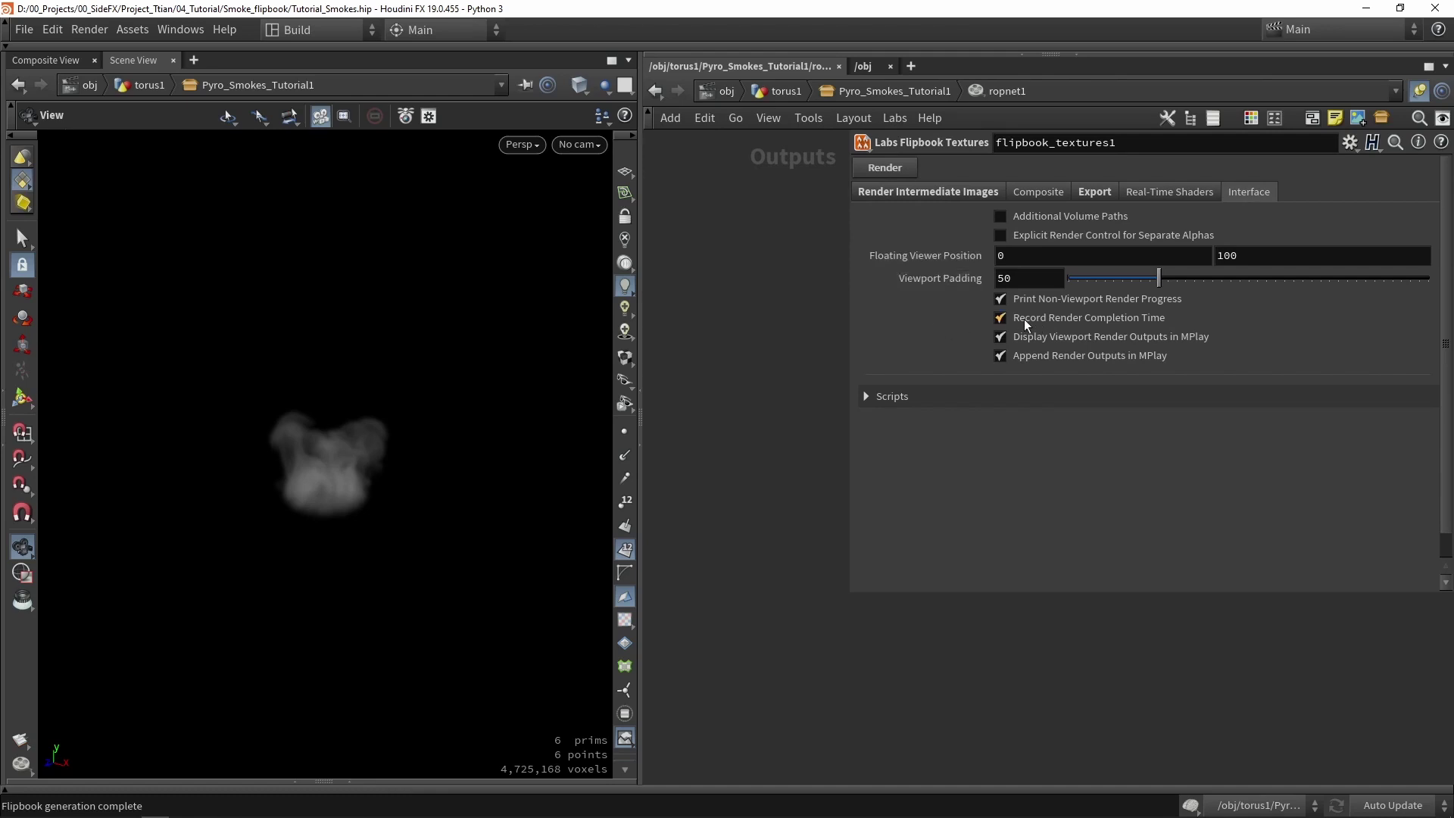
pyautogui.click(1064, 319)
pyautogui.moveTo(852, 326); pyautogui.dragTo(944, 328)
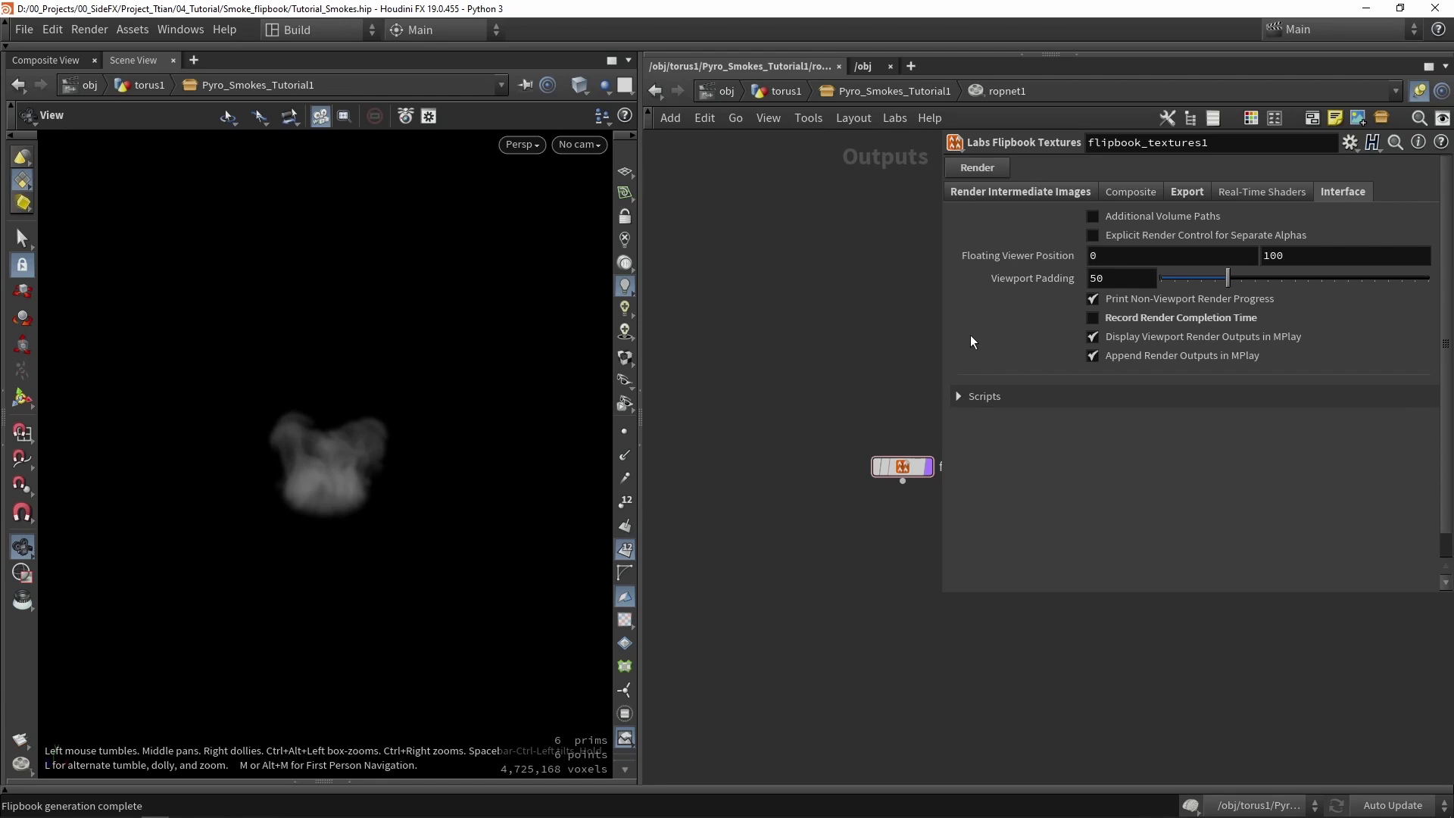
pyautogui.moveTo(883, 381); pyautogui.dragTo(791, 386, button='middle')
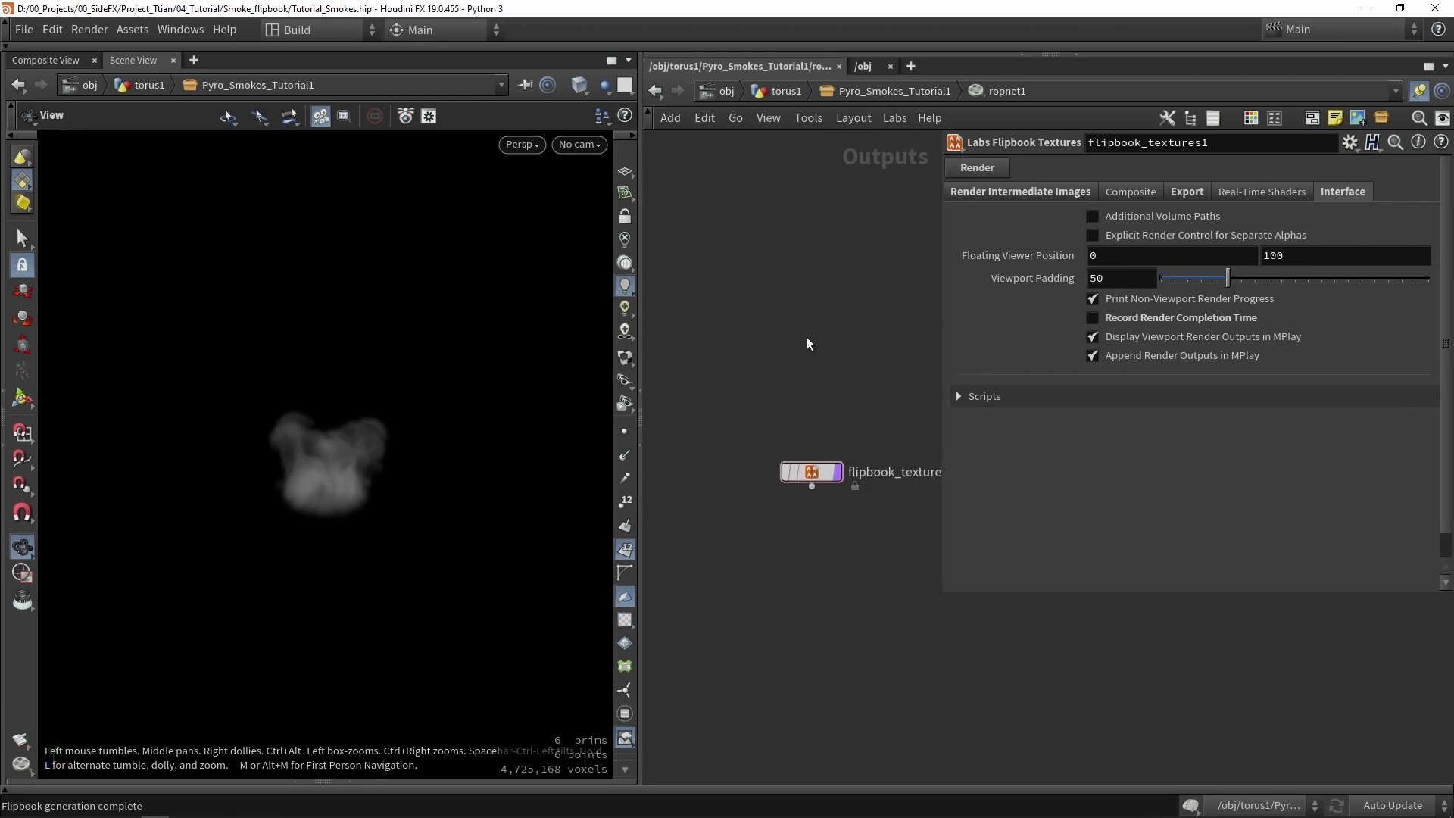
pyautogui.click(879, 94)
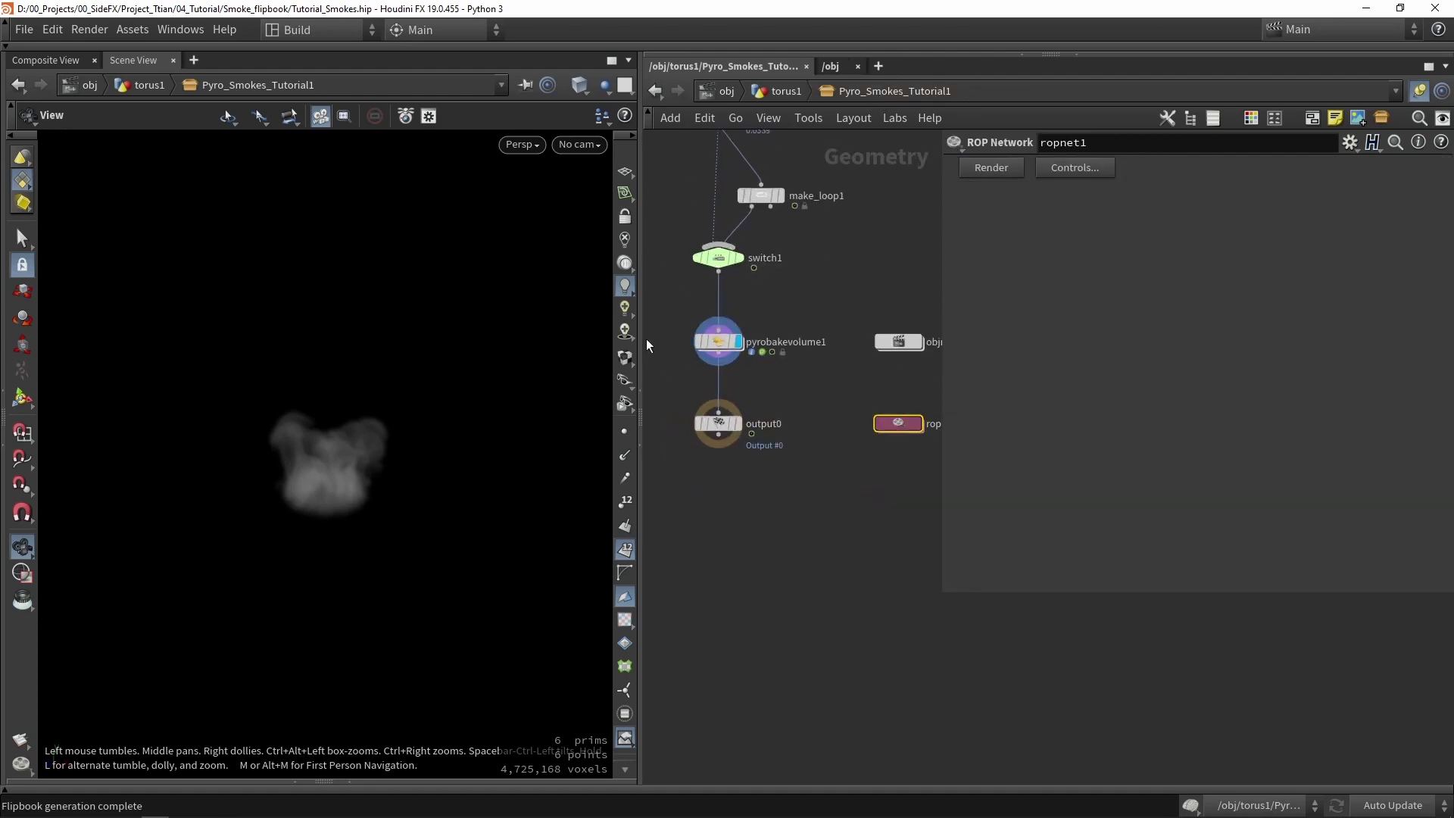
# Step: Collapse pyrobakevolume1 into a new subnet with Shift+C
pyautogui.moveTo(640, 345); pyautogui.dragTo(471, 345)
pyautogui.scroll(2, 570, 312)
pyautogui.moveTo(557, 304); pyautogui.dragTo(707, 412)
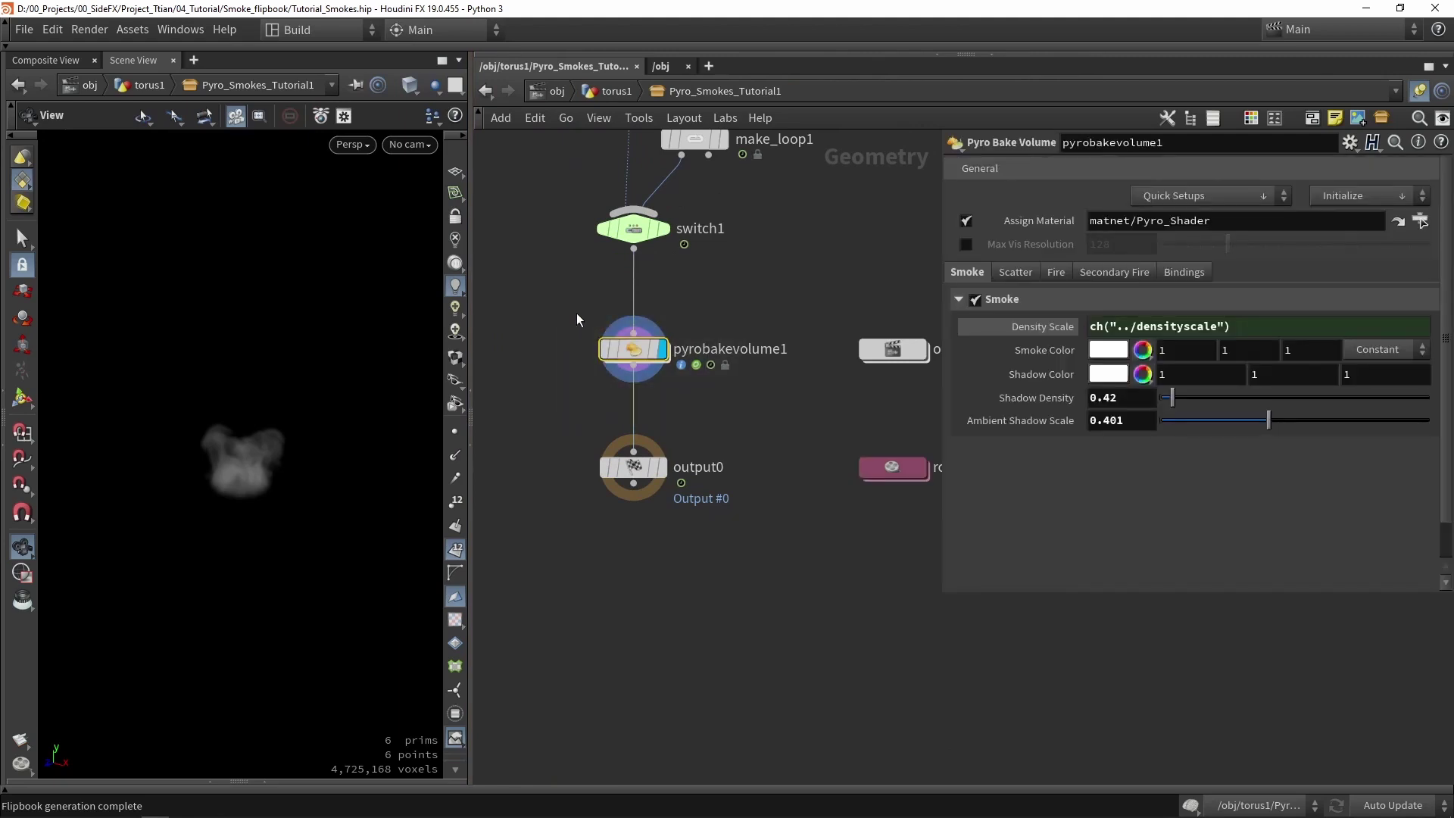
pyautogui.hotkey('shift', 'c')
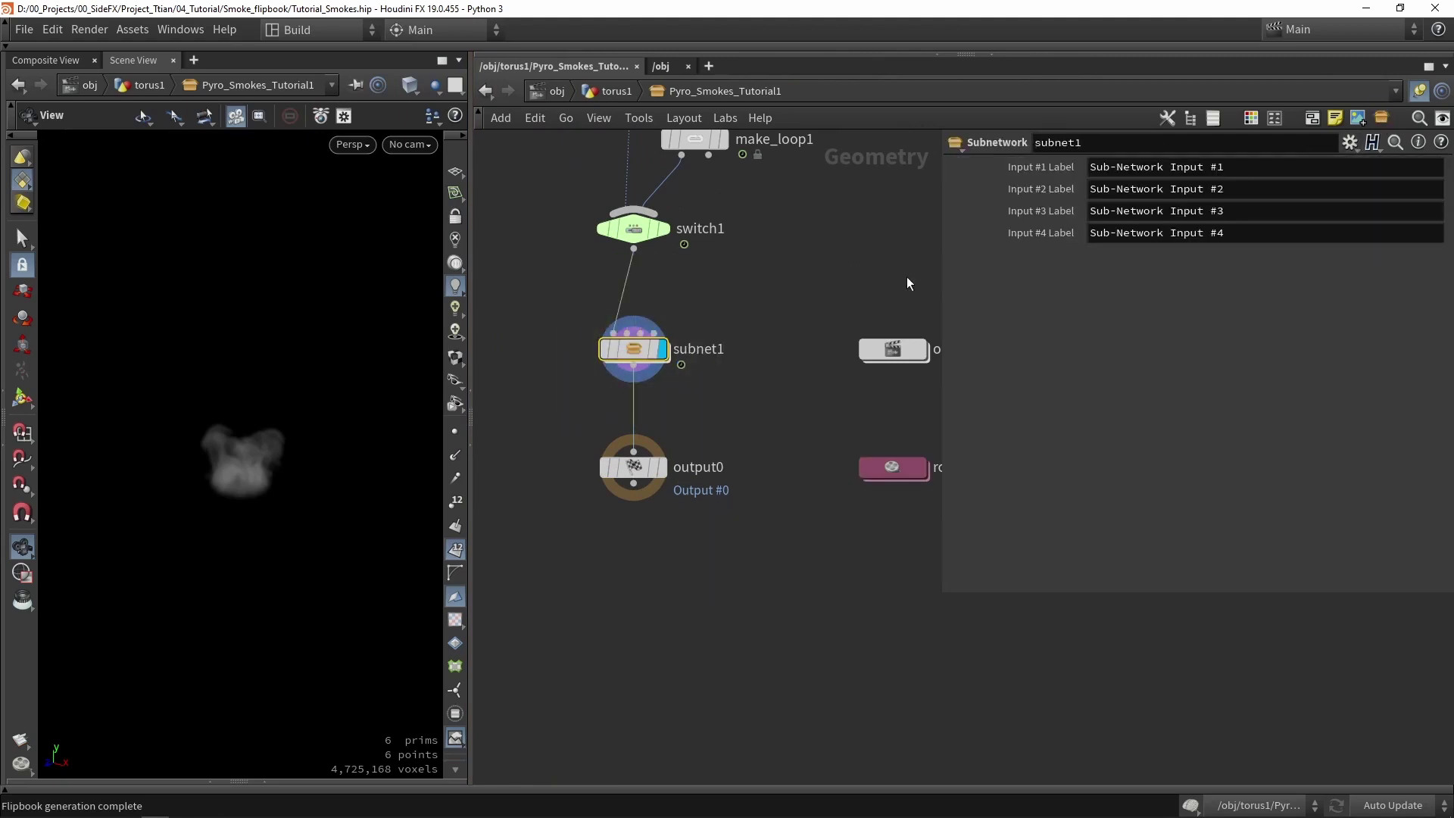
# Step: Inside subnet1, line output0 up beneath pyrobakevolume1 and check its Density Scale
pyautogui.doubleClick(634, 349)
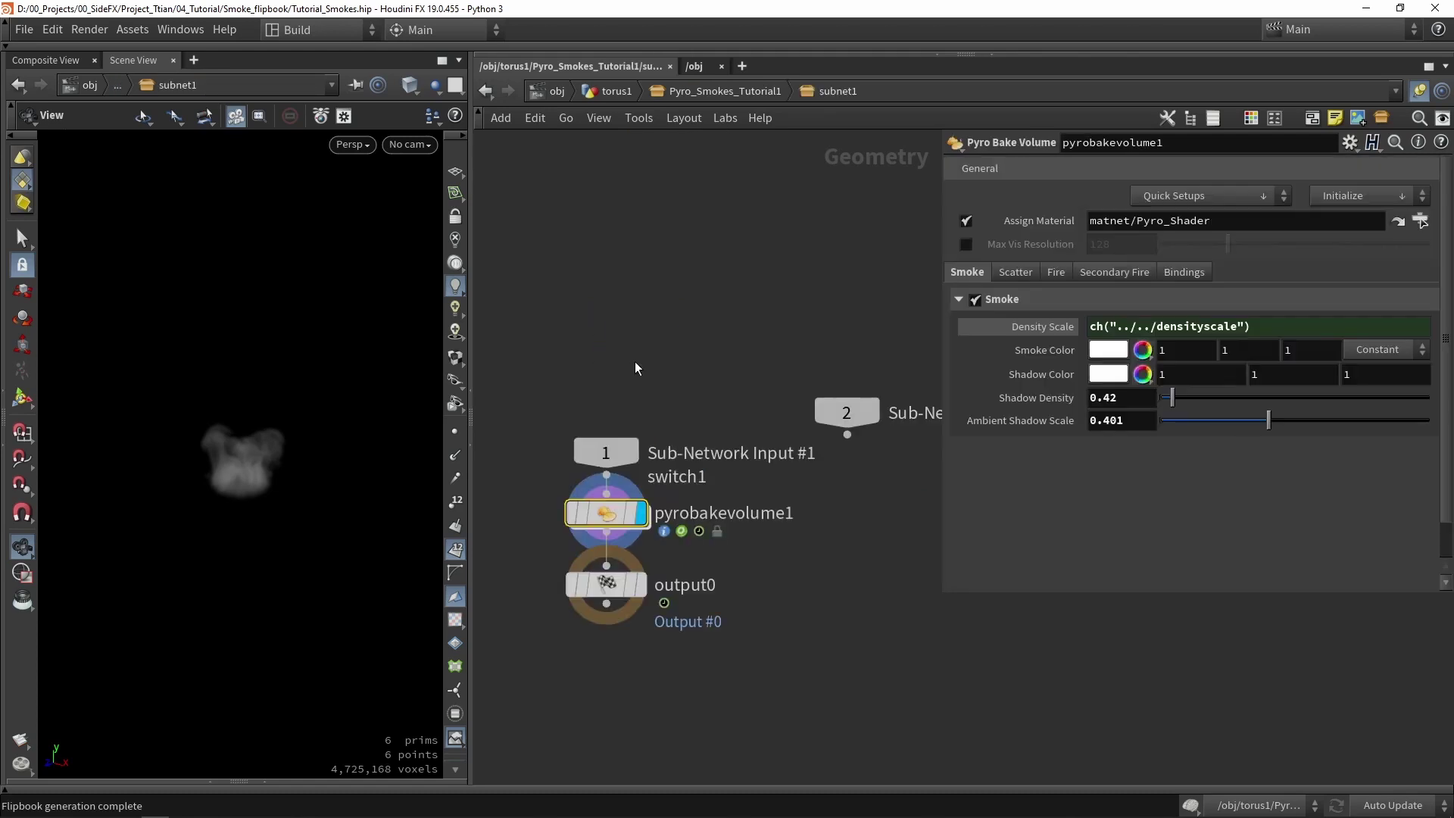
pyautogui.moveTo(635, 368); pyautogui.dragTo(646, 197, button='middle')
pyautogui.moveTo(628, 415); pyautogui.dragTo(629, 513)
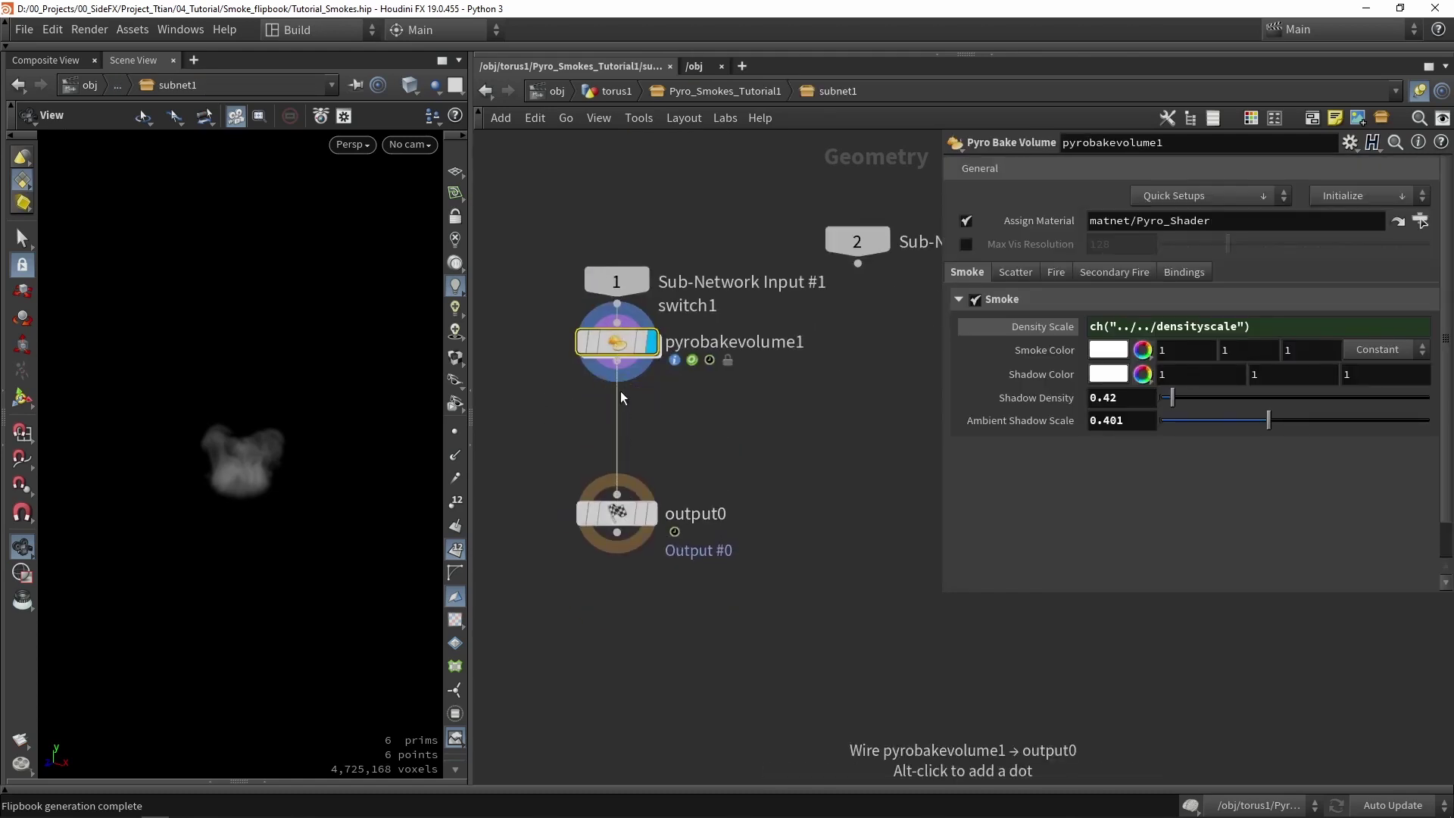
pyautogui.moveTo(612, 347); pyautogui.dragTo(611, 398)
pyautogui.moveTo(620, 520); pyautogui.dragTo(619, 522)
pyautogui.click(1060, 328)
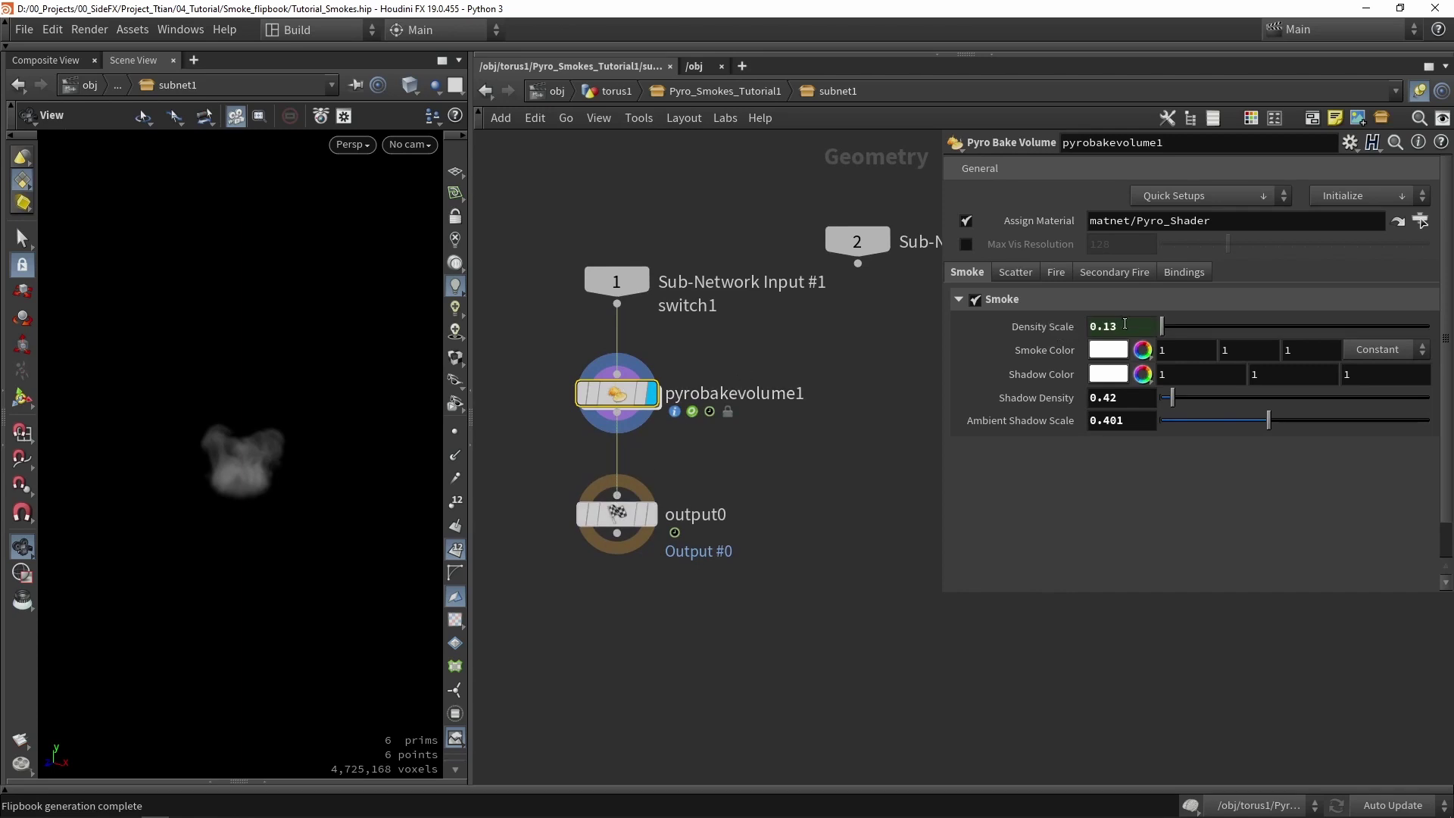
pyautogui.click(1042, 327)
pyautogui.click(710, 90)
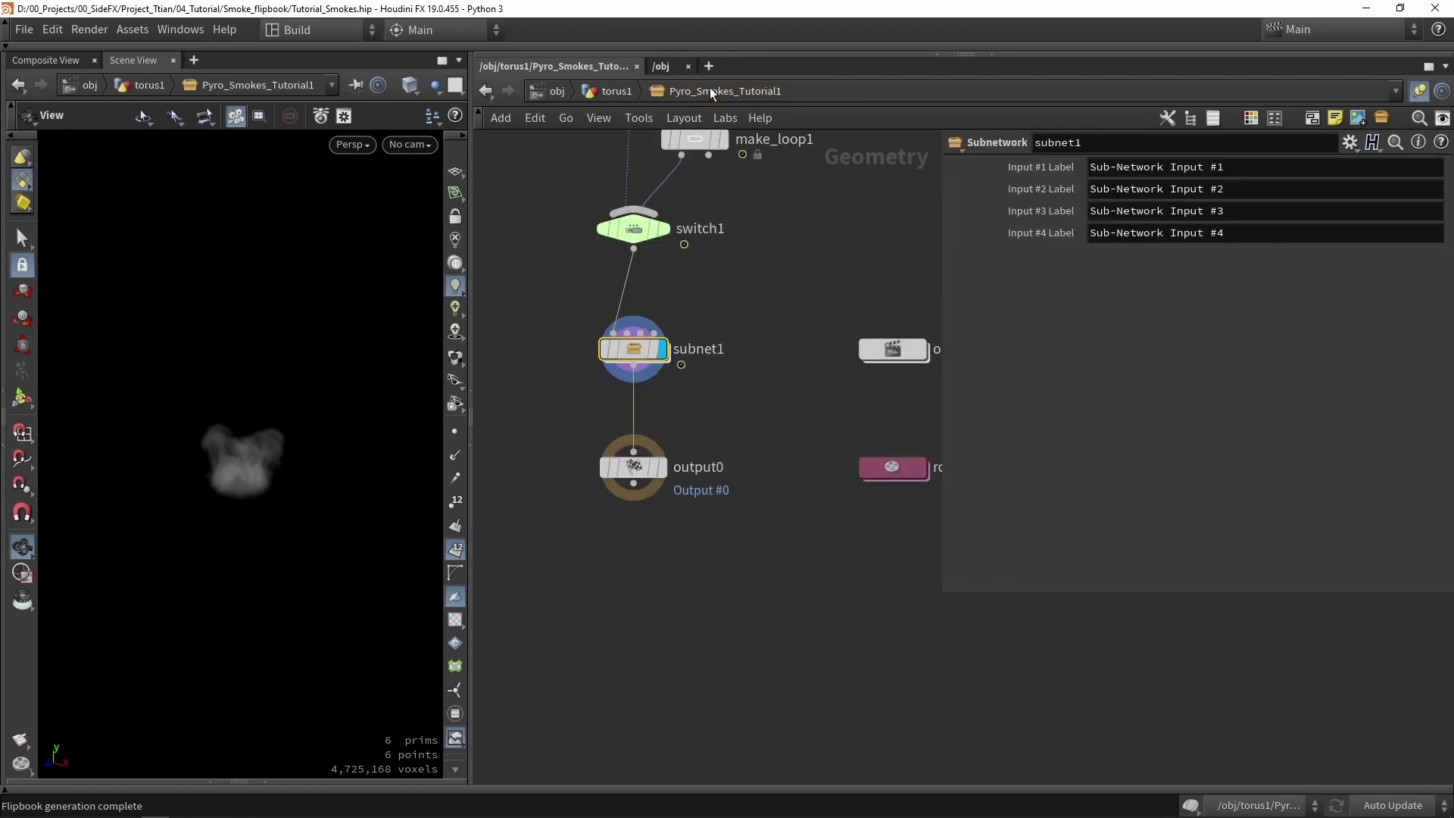
# Step: Confirm flipbook_textures1's Pyro Bake Volume Path reads ../../subnet1/pyrobakevolume1
pyautogui.moveTo(769, 366); pyautogui.dragTo(699, 365, button='middle')
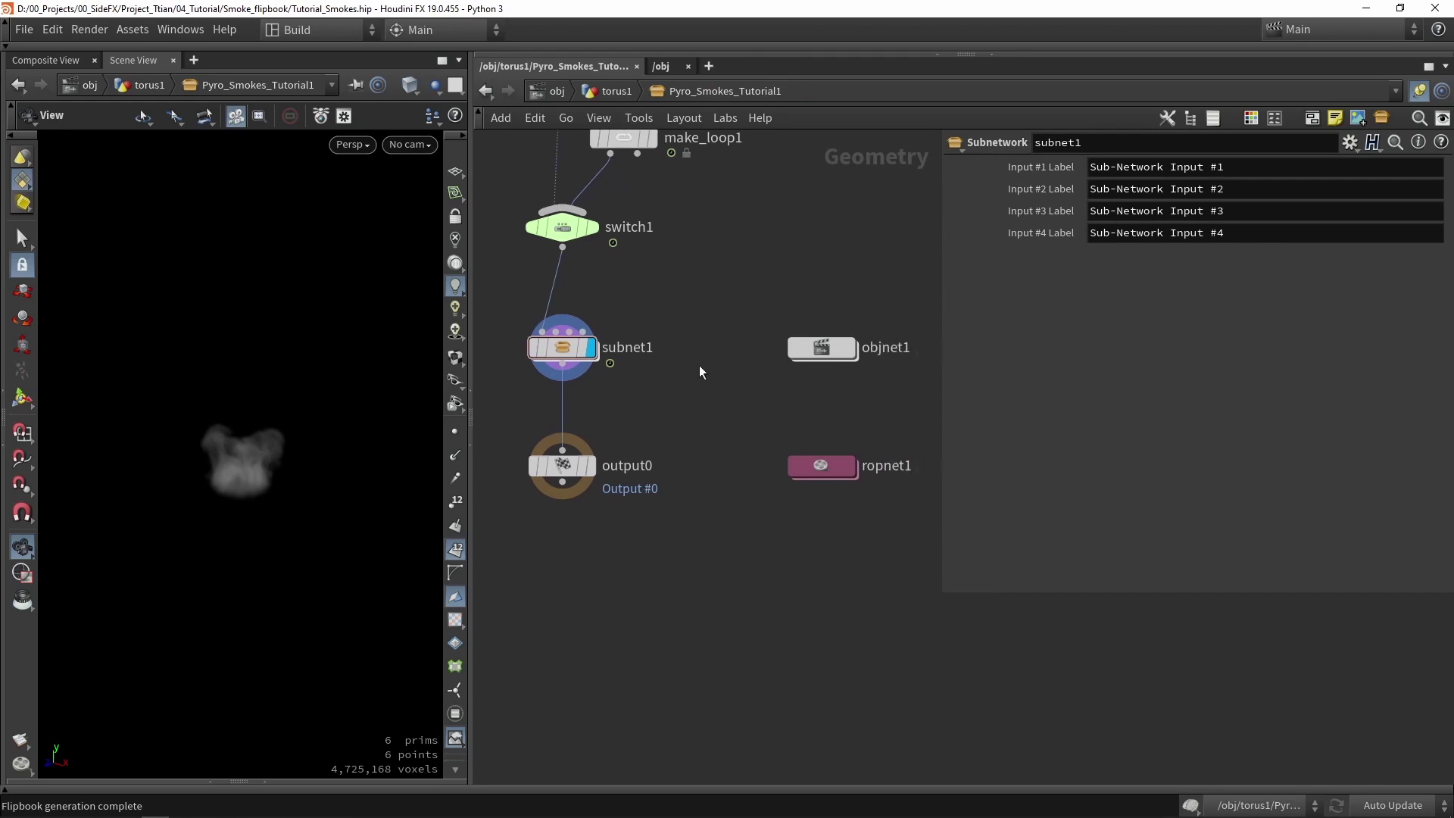
pyautogui.doubleClick(819, 468)
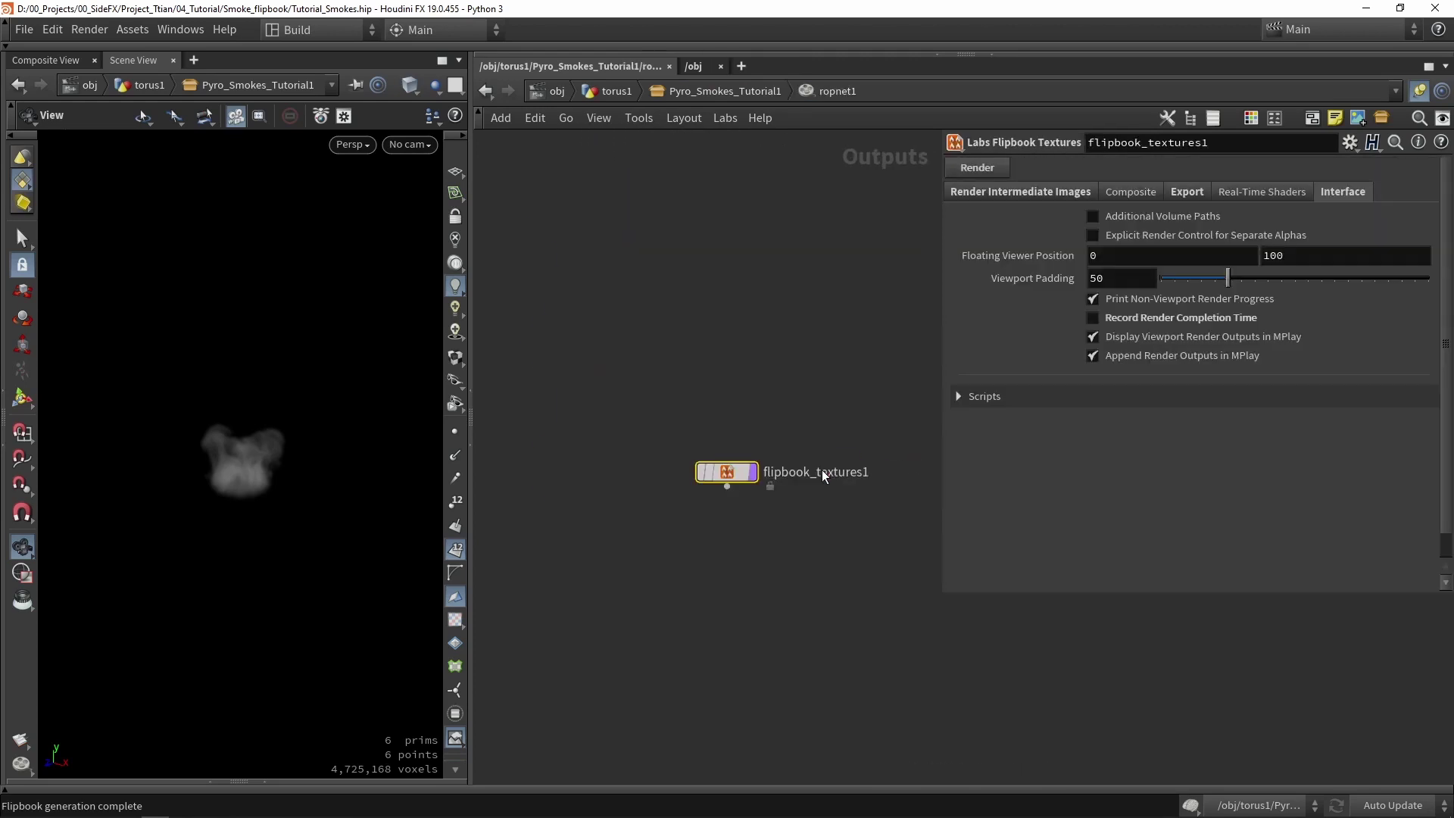
pyautogui.click(1030, 191)
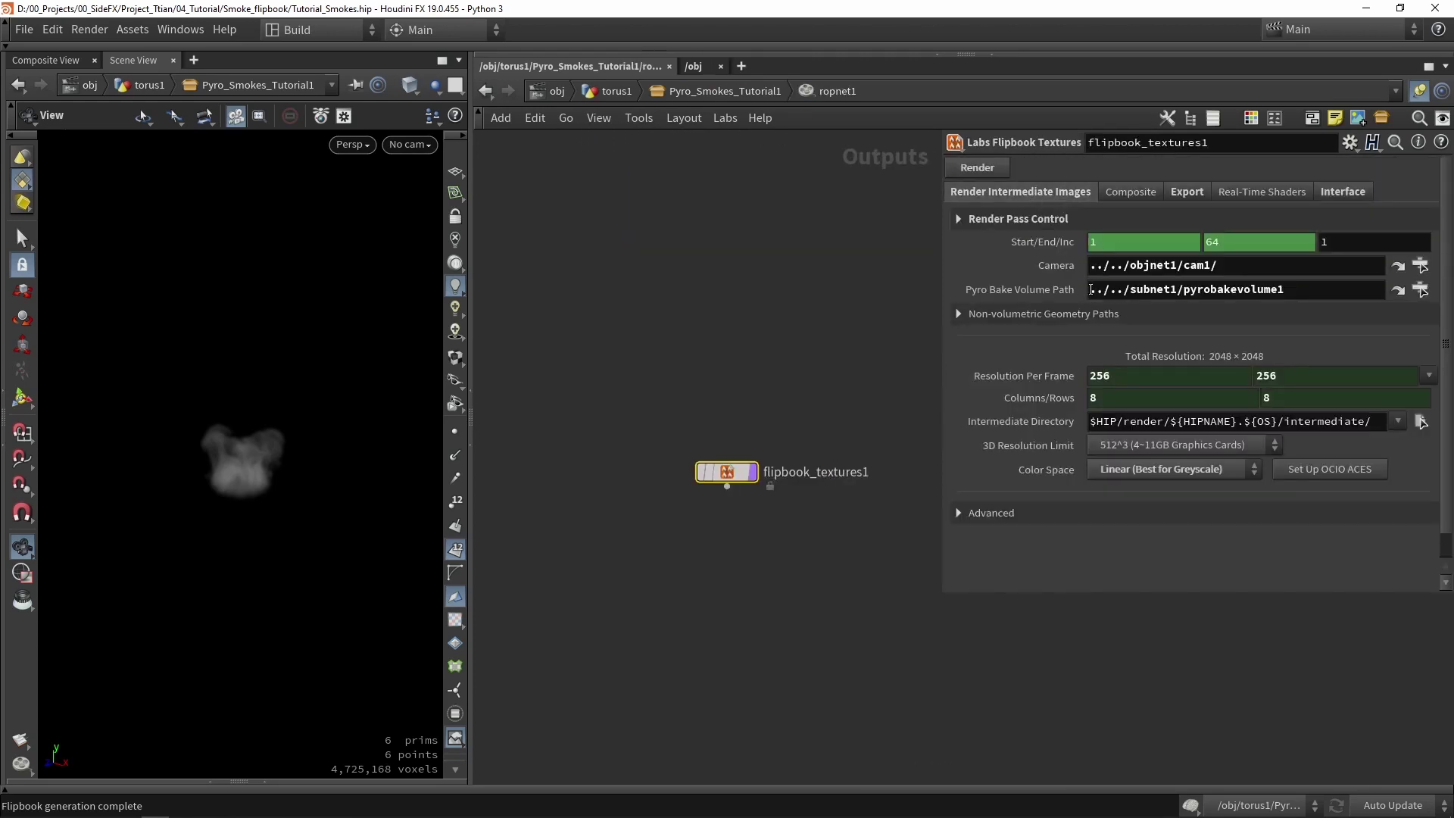
pyautogui.moveTo(1091, 291); pyautogui.dragTo(1304, 292)
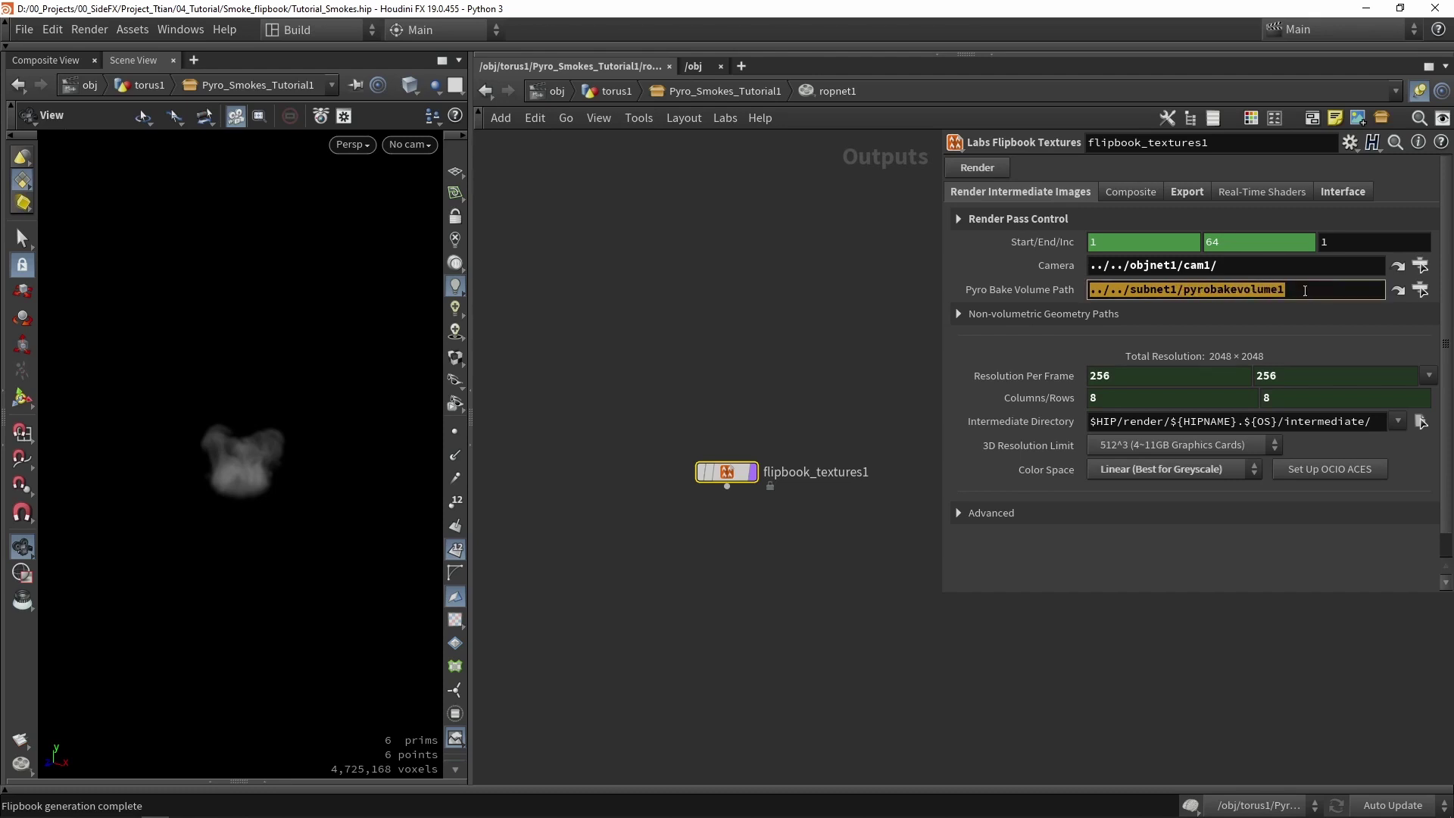
pyautogui.click(873, 298)
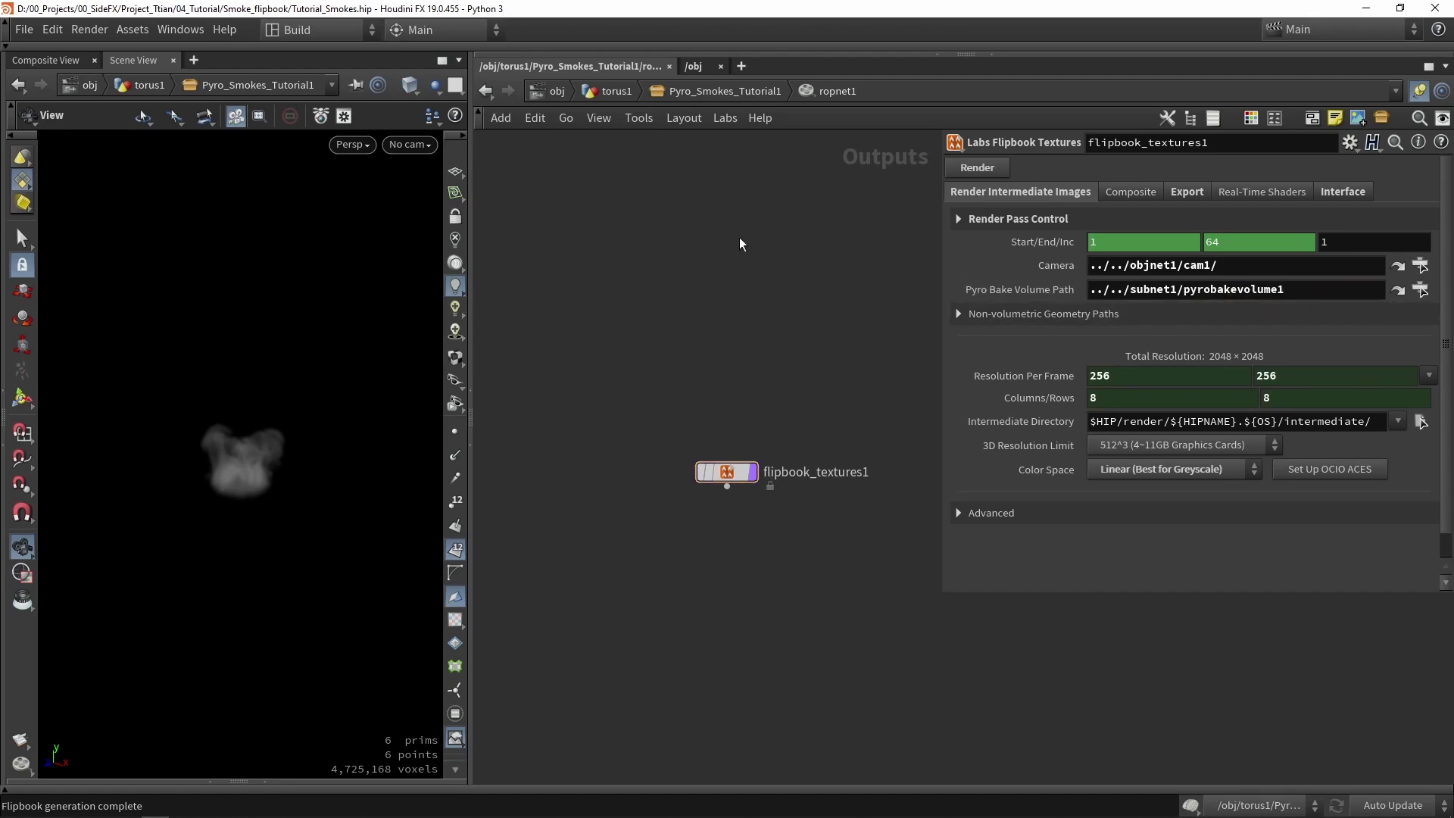
pyautogui.click(715, 92)
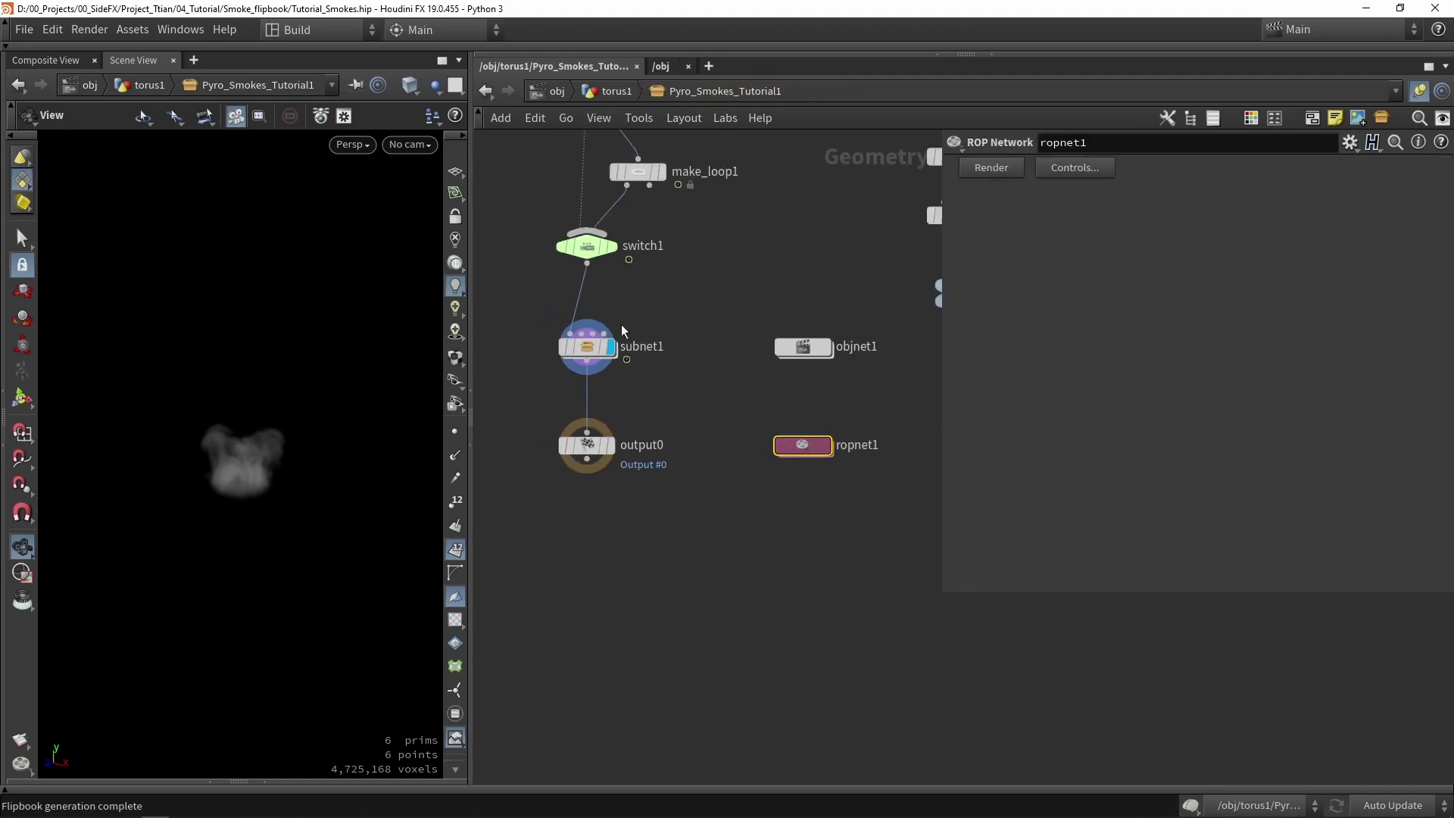
# Step: Add subnet1 as an Editable Node in the Pyro Smokes Tutorial asset's type properties
pyautogui.click(587, 347)
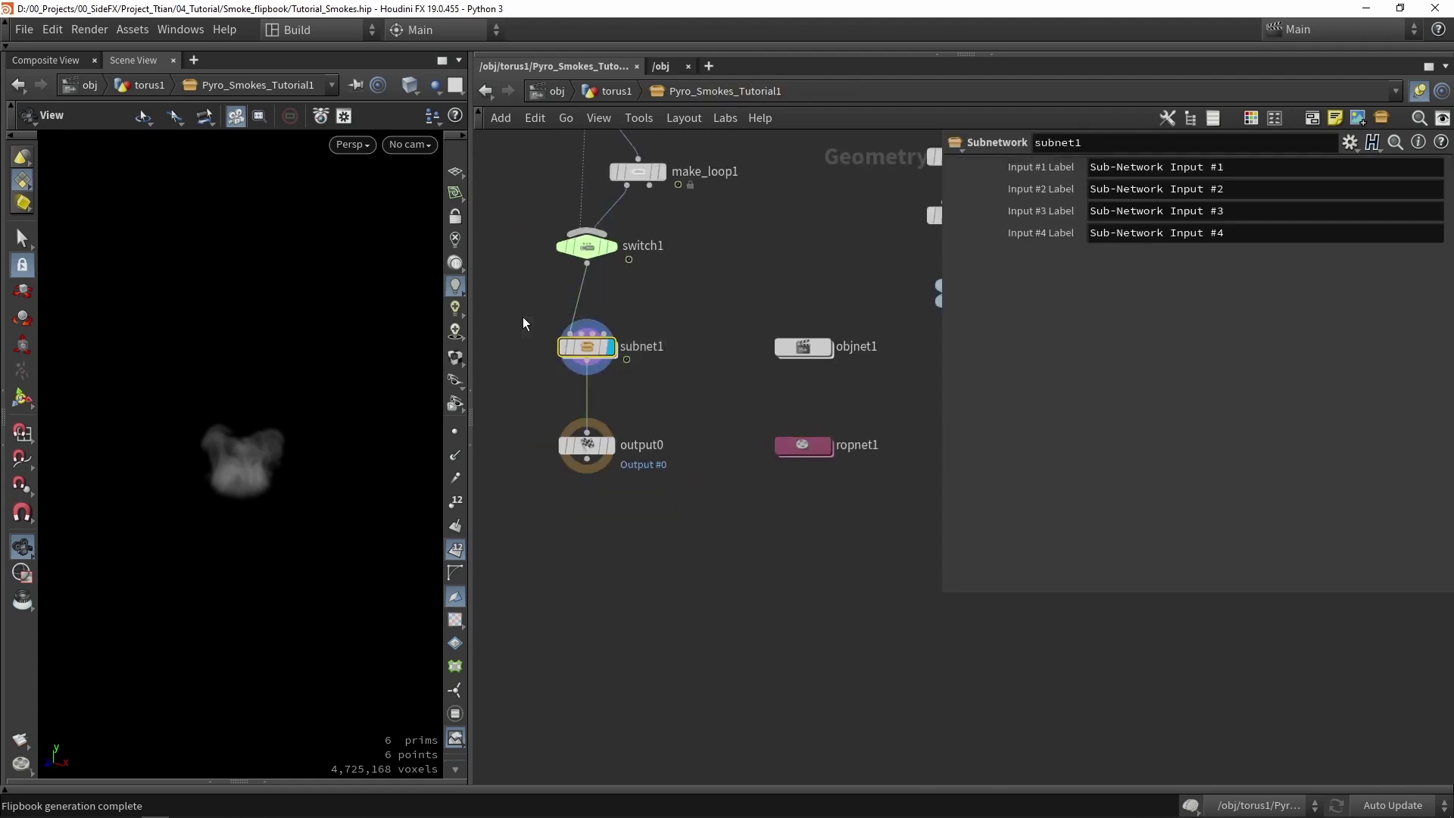
pyautogui.click(126, 30)
pyautogui.moveTo(169, 158)
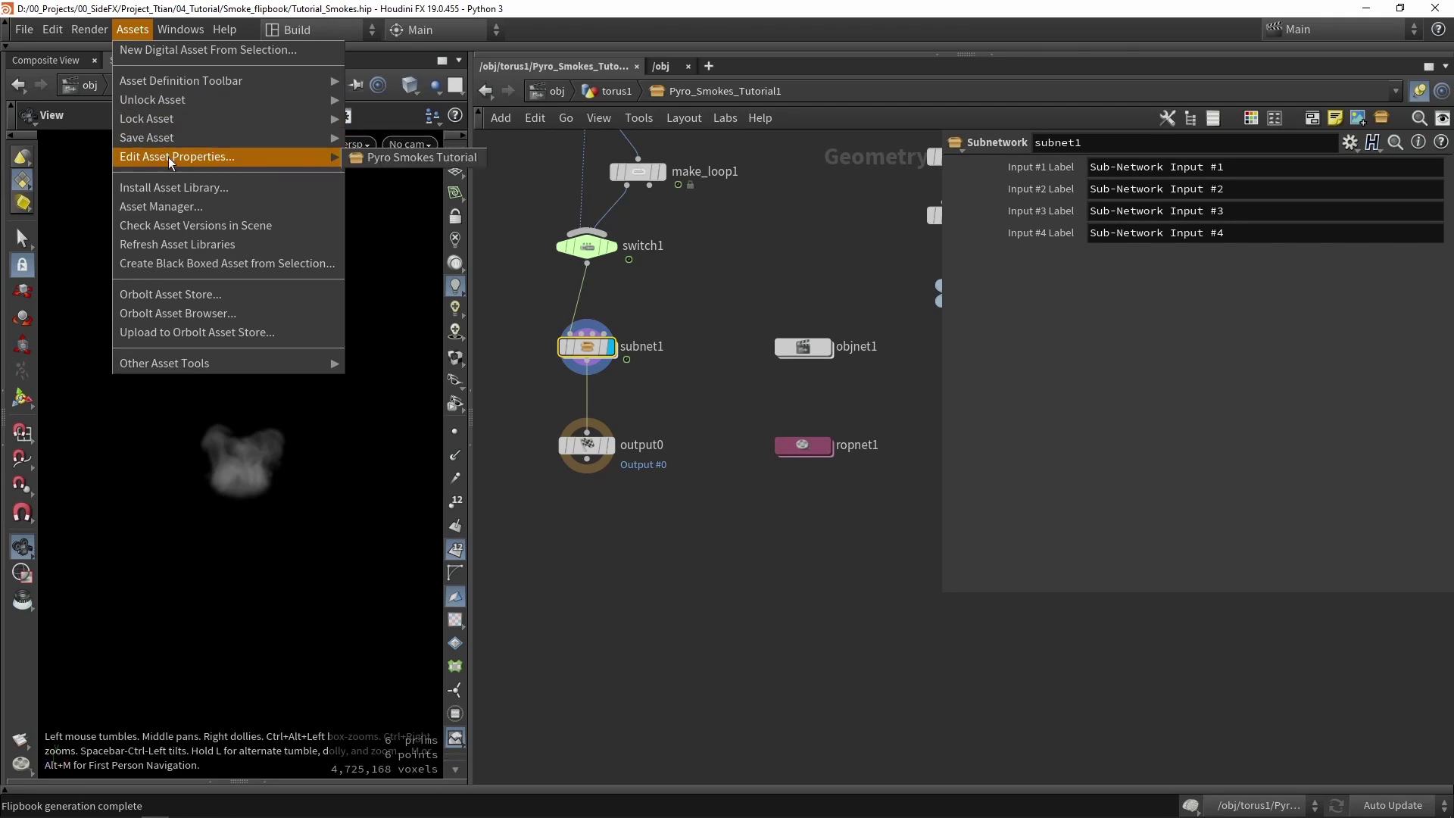
pyautogui.click(375, 156)
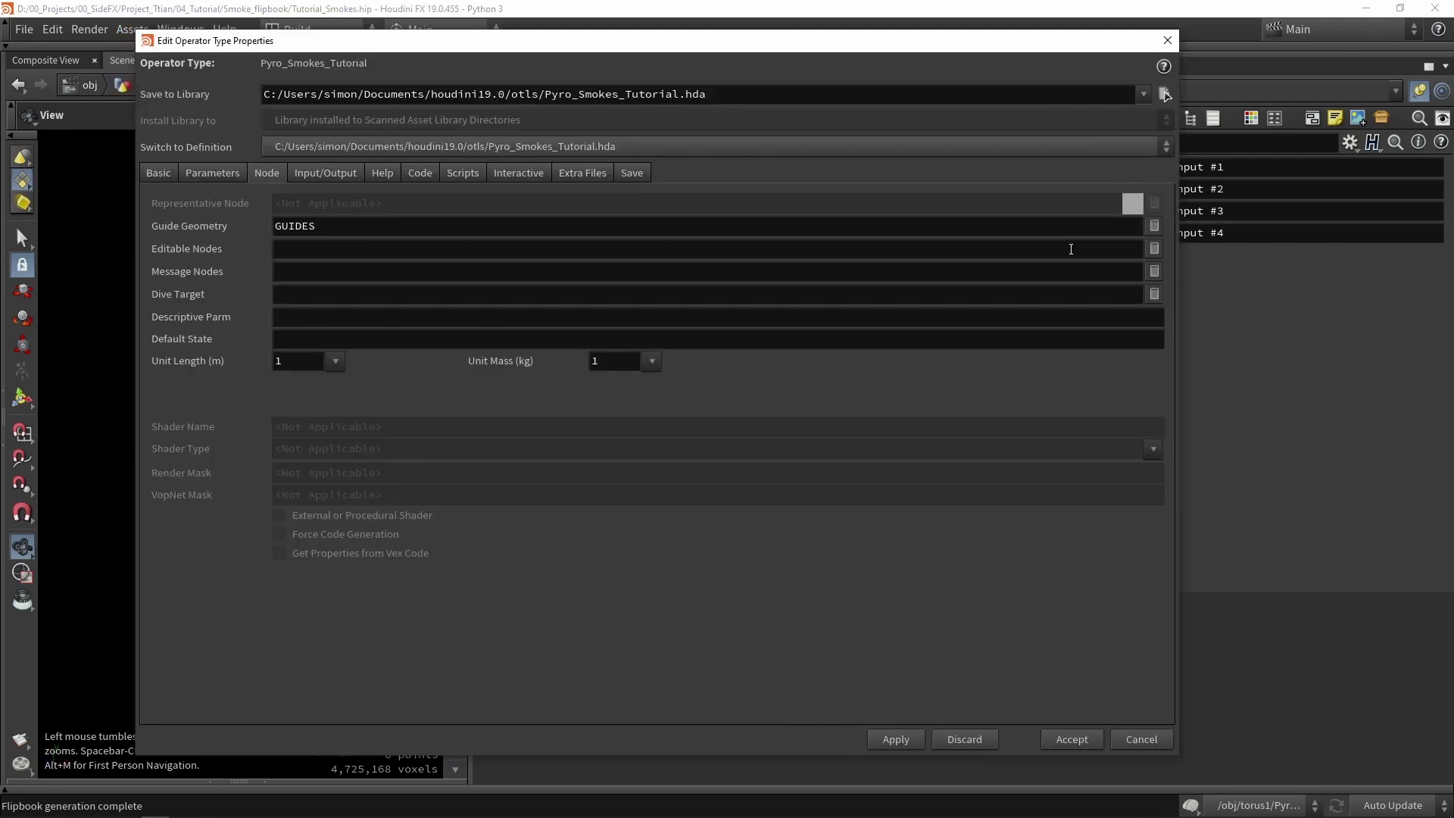
pyautogui.click(1154, 249)
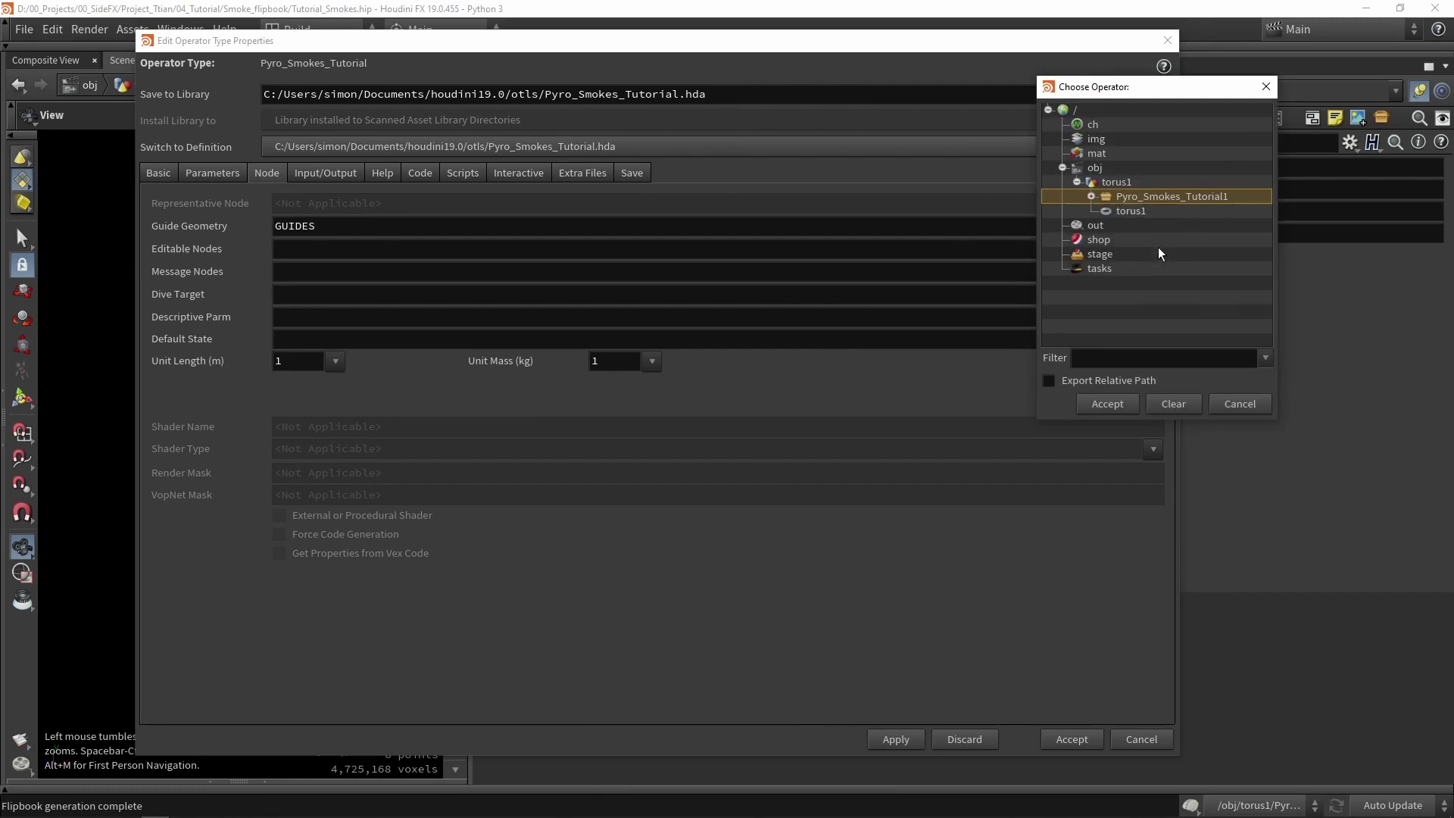
pyautogui.click(1092, 196)
pyautogui.scroll(-3, 1144, 262)
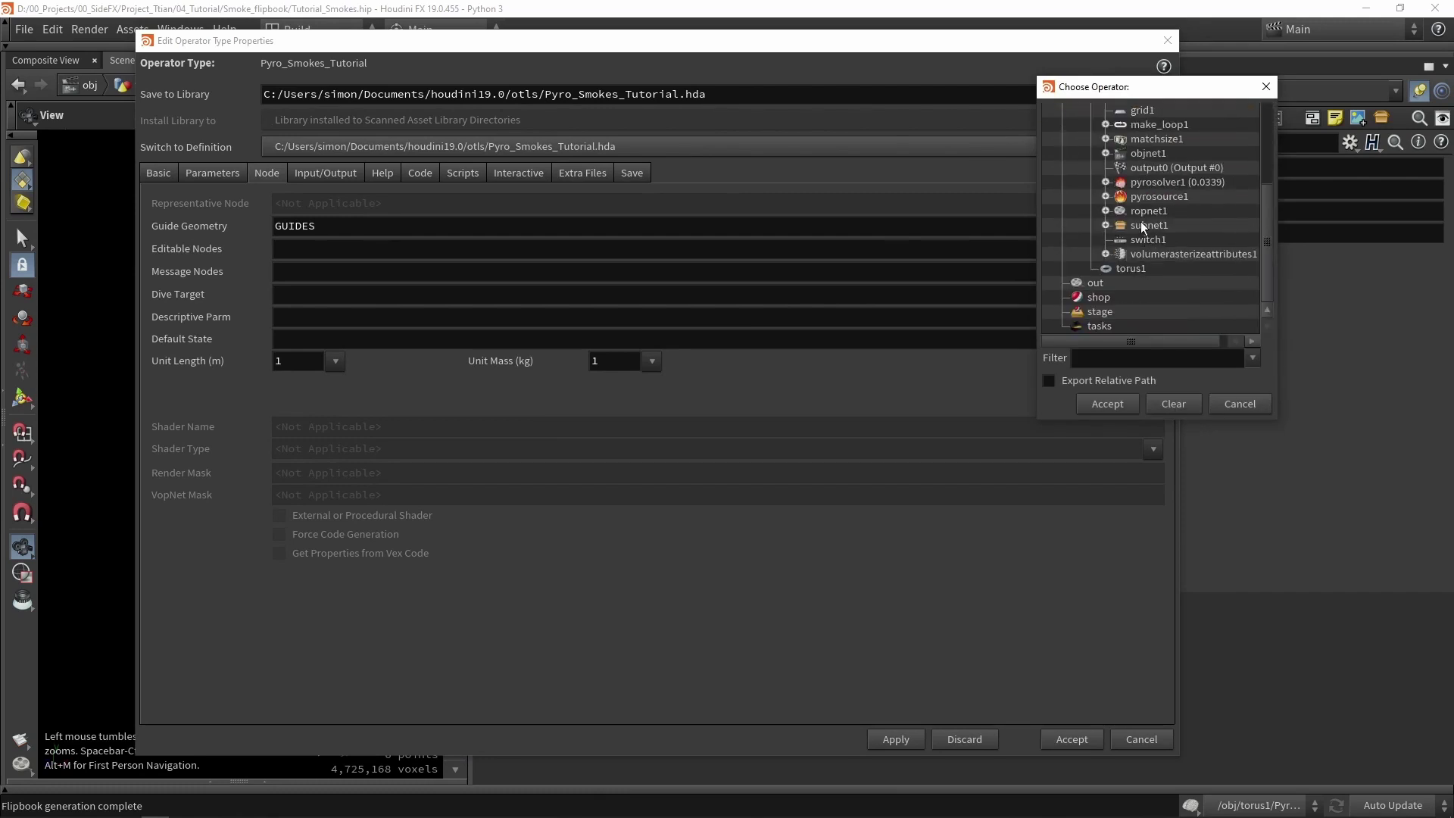
pyautogui.click(1147, 225)
pyautogui.click(1107, 404)
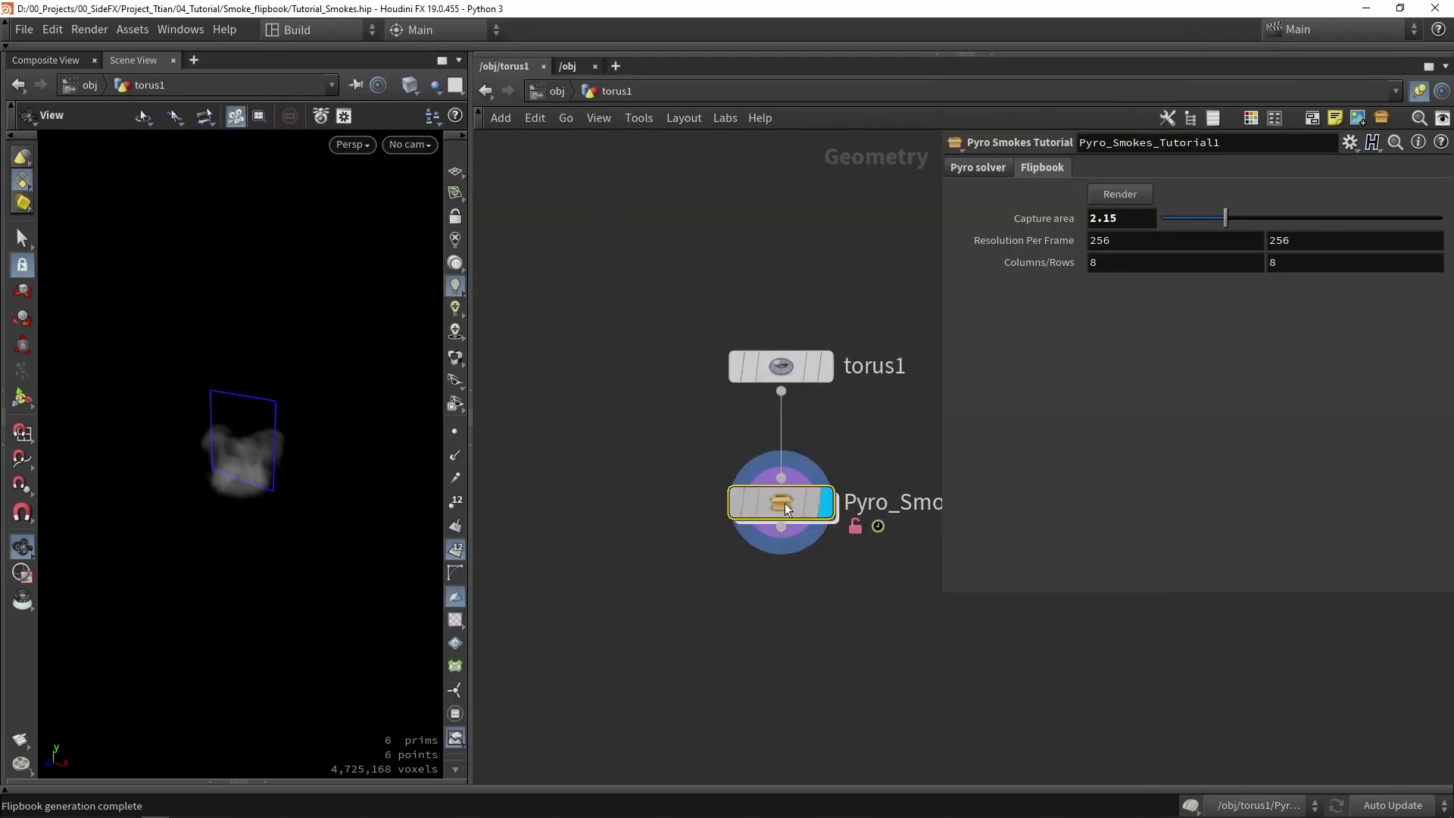
pyautogui.rightClick(785, 503)
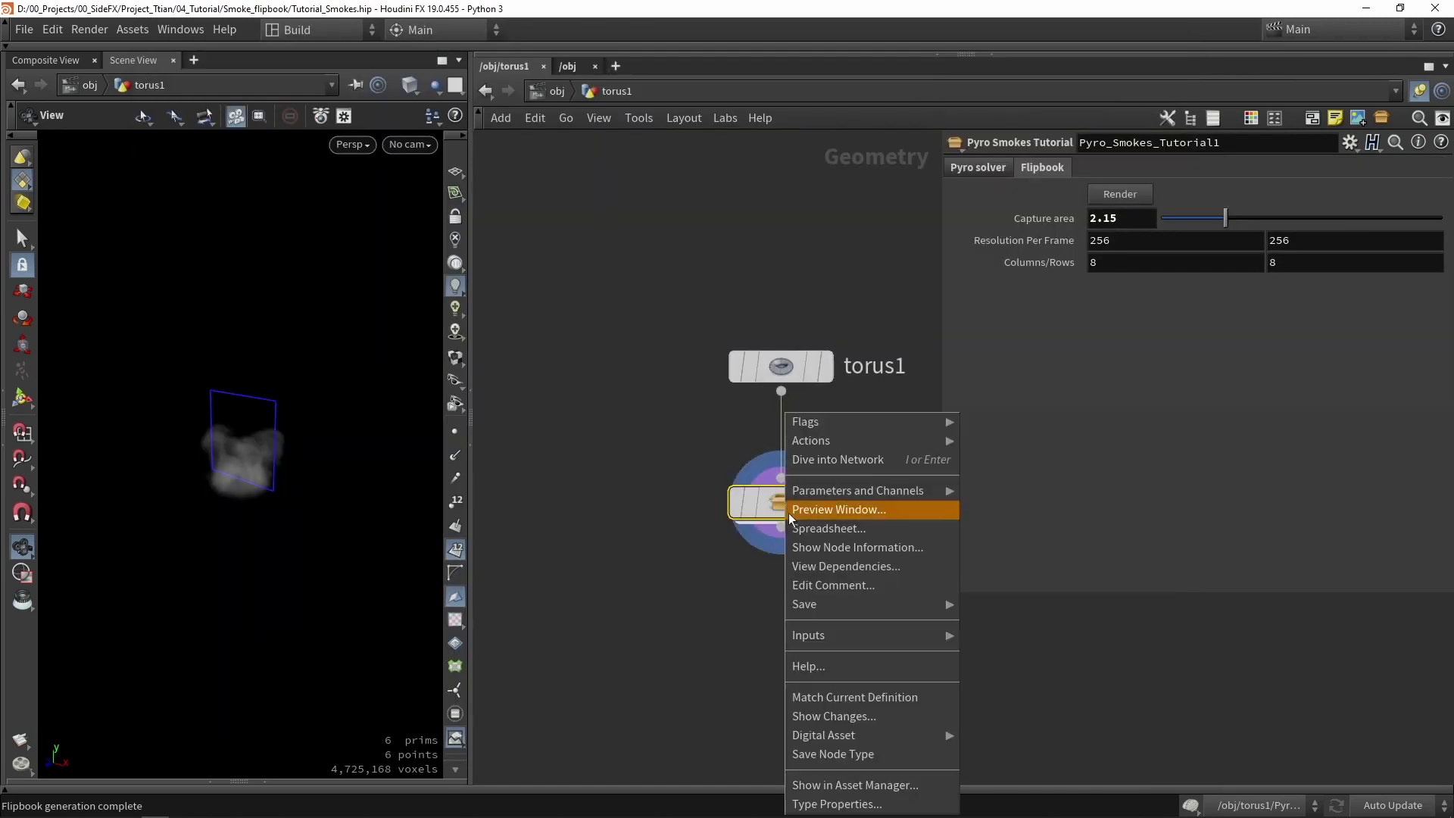
# Step: Match Pyro_Smokes_Tutorial1 to its current definition and check subnet1 inside it
pyautogui.click(842, 698)
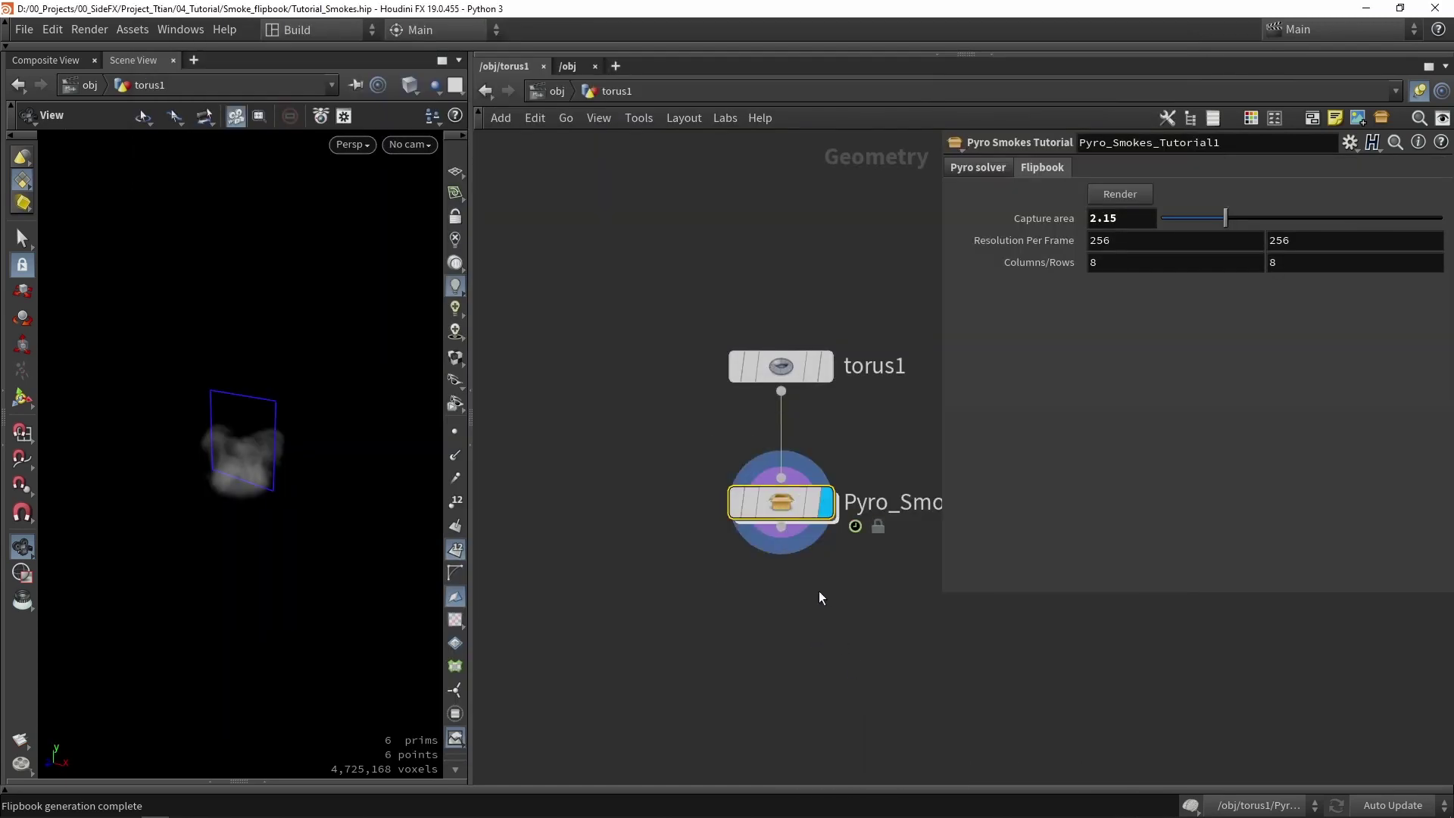
pyautogui.doubleClick(797, 500)
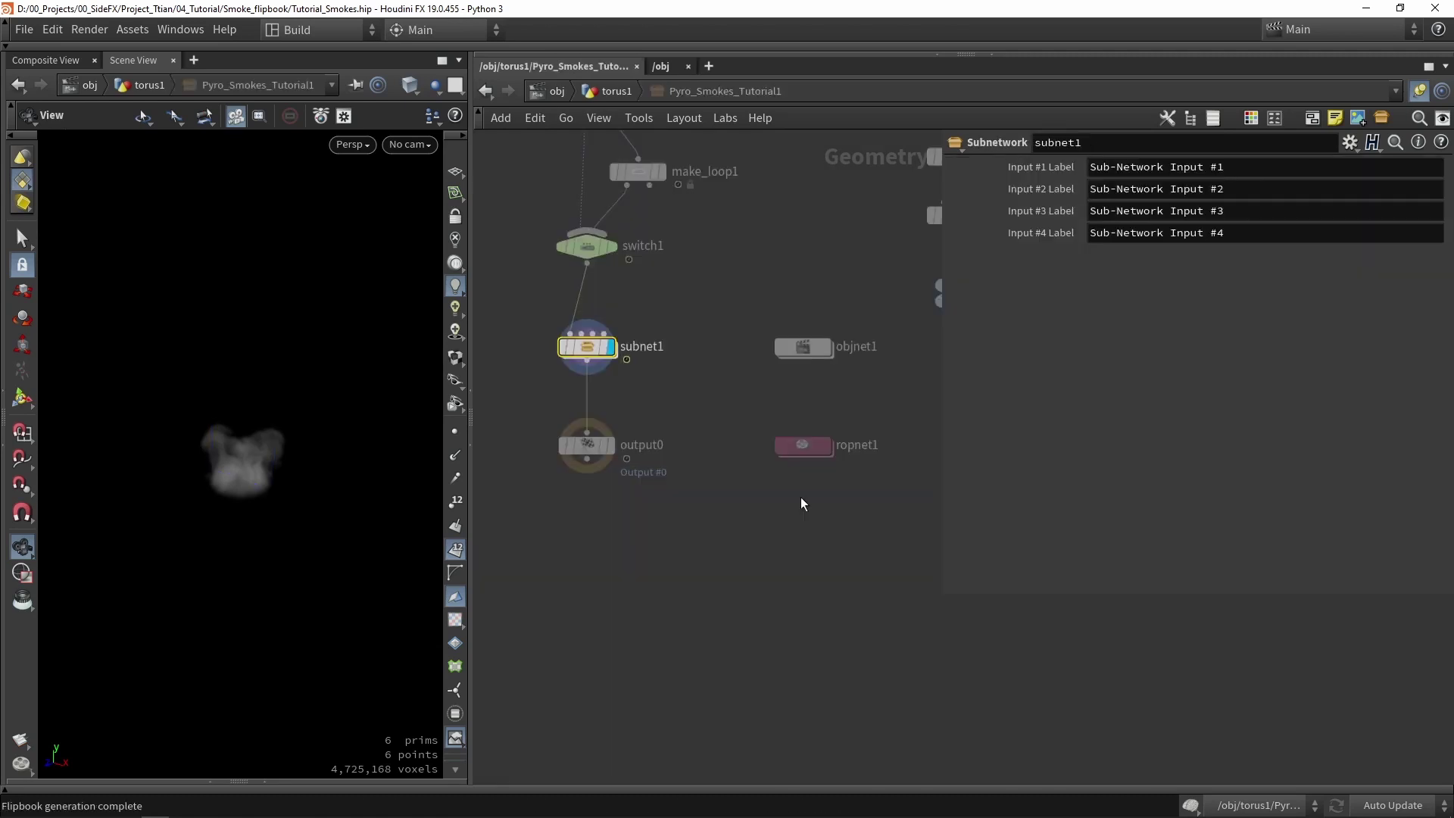
pyautogui.scroll(-2, 692, 530)
pyautogui.scroll(4, 690, 332)
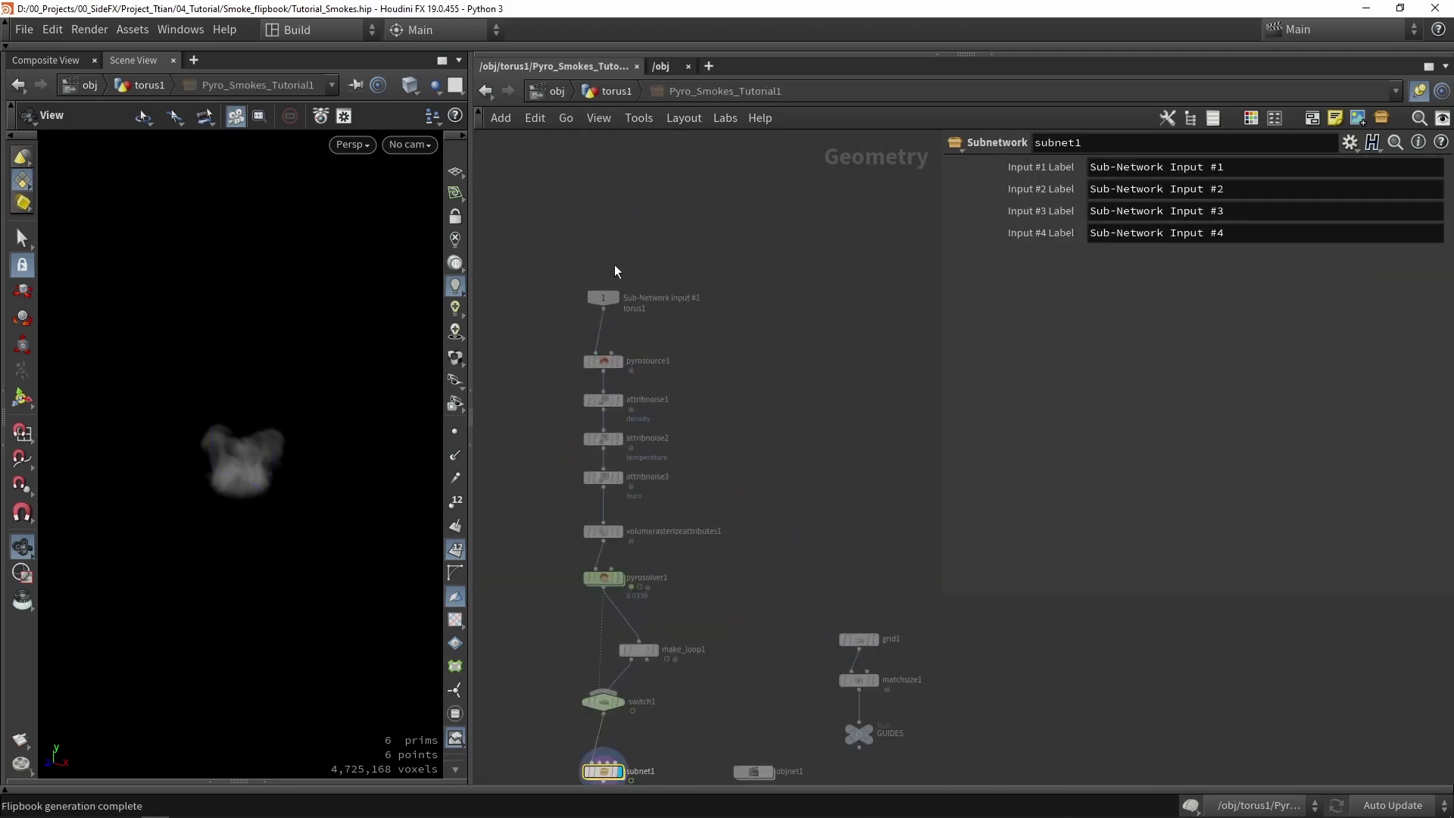
pyautogui.moveTo(737, 593); pyautogui.dragTo(771, 346, button='middle')
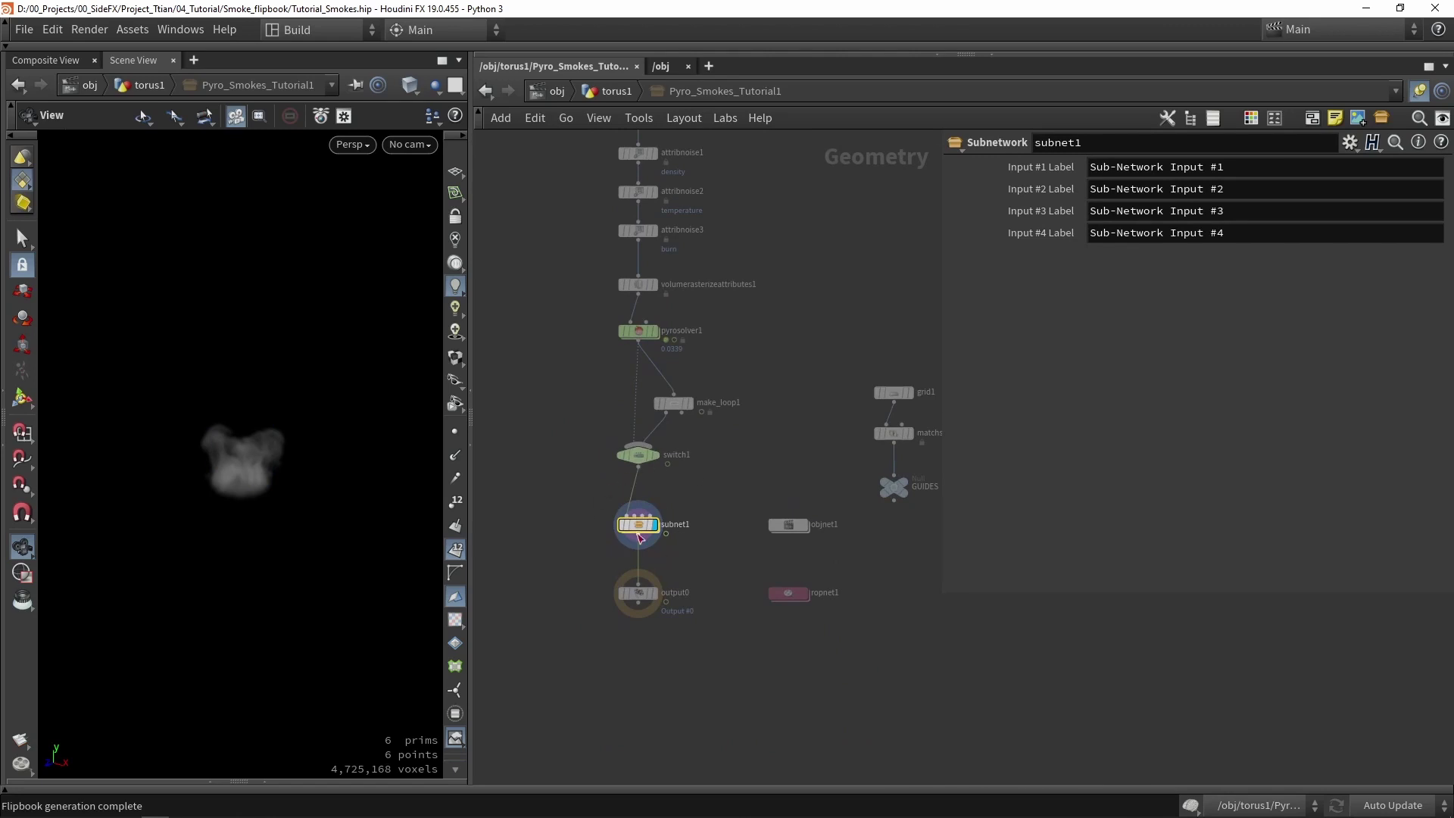
# Step: Back in torus1, render the 8x8 smoke flipbook sheet and close MPlay
pyautogui.click(618, 92)
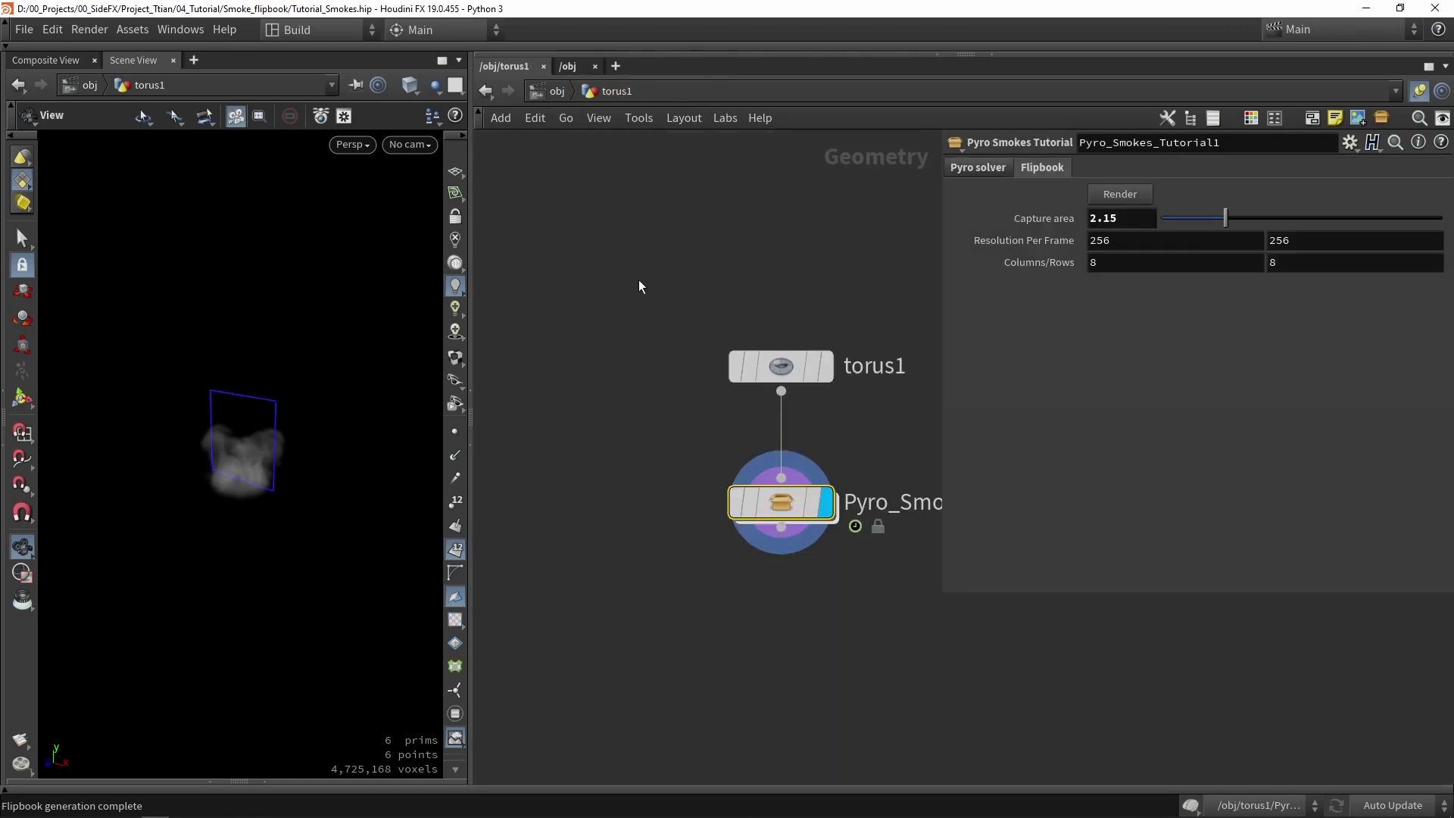
pyautogui.click(1125, 200)
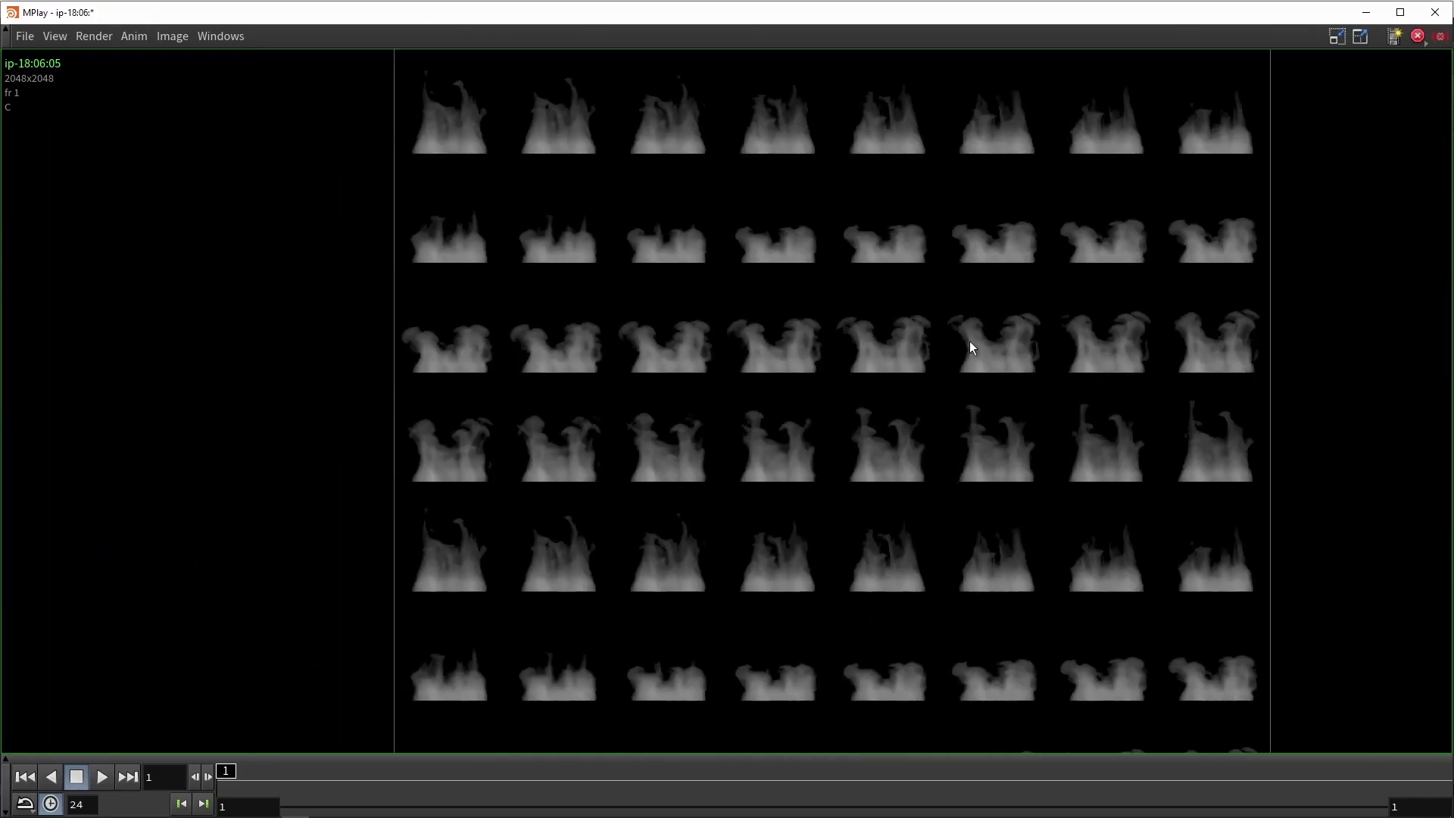
pyautogui.click(1435, 14)
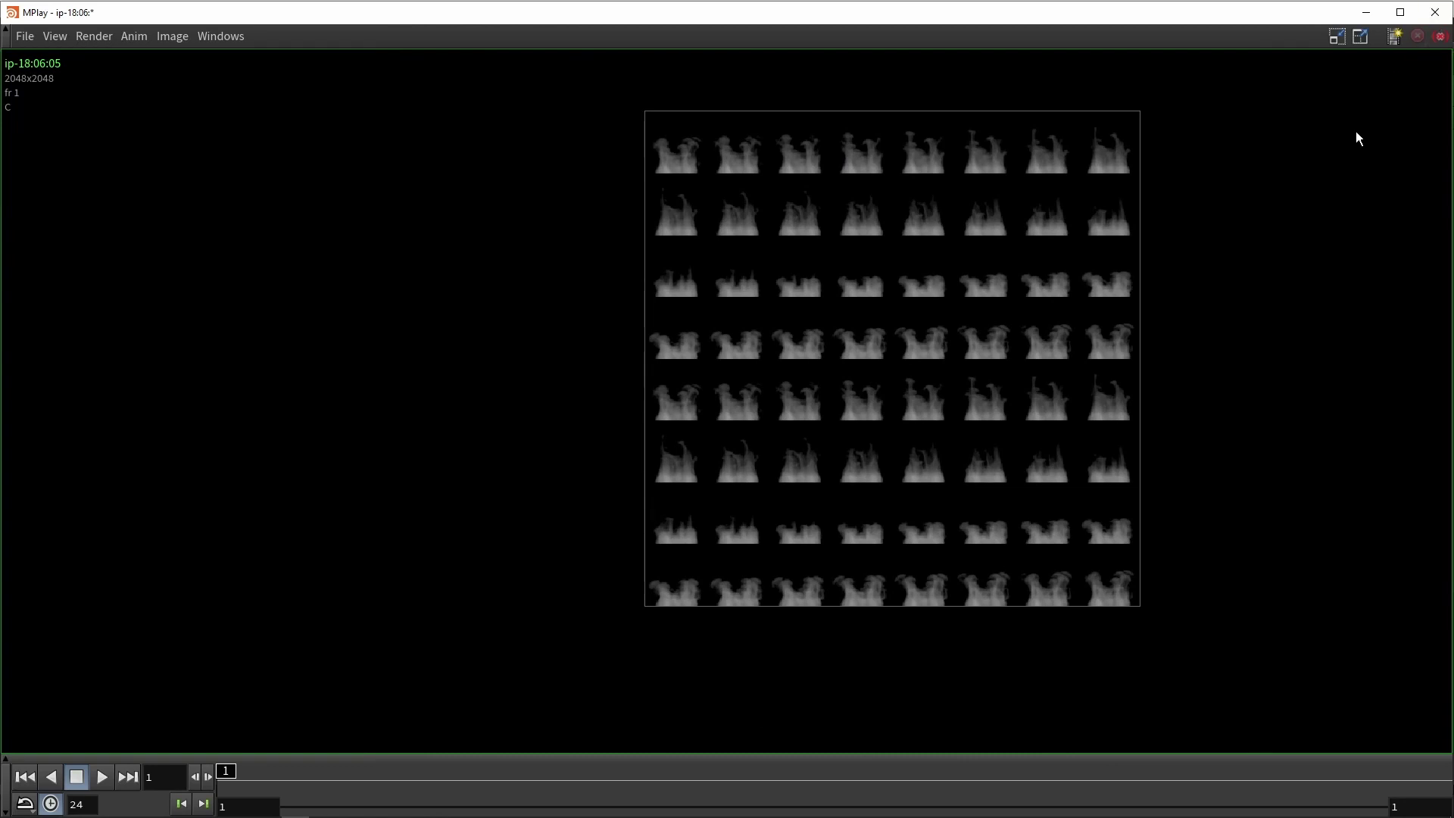